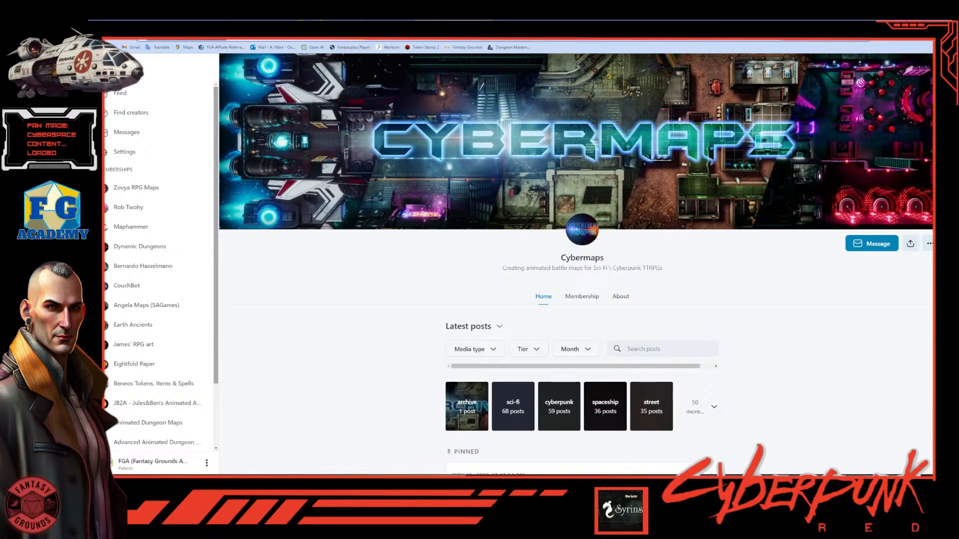
Switch to the Syrinscape store and look through the sound products filtered by the Cyberpunk Red game system
click(300, 20)
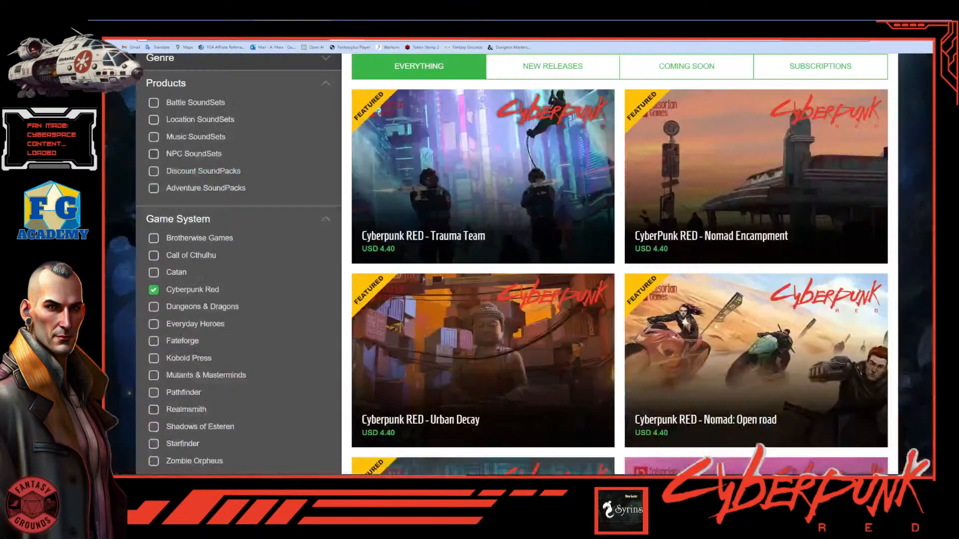
scroll(311, 174, down, 1)
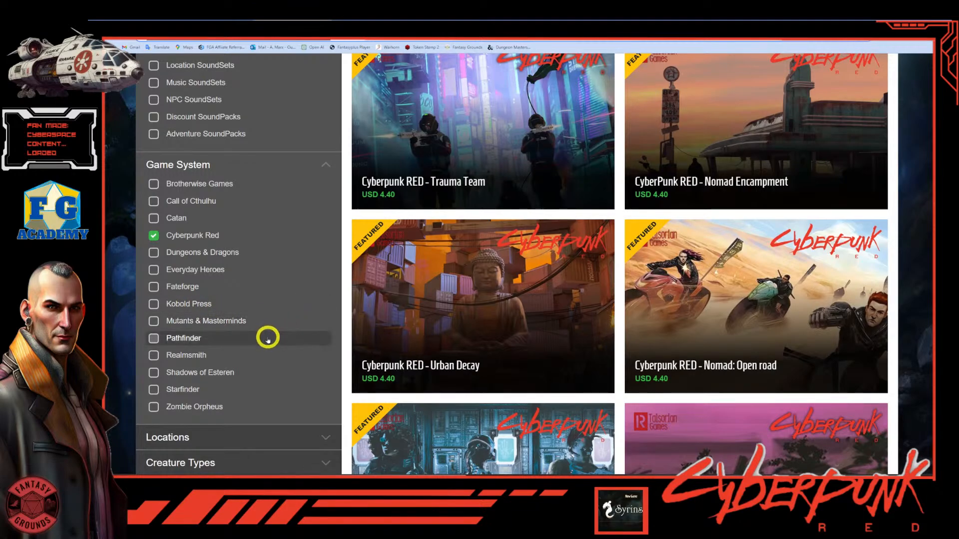
scroll(268, 337, down, 1)
scroll(483, 351, down, 2)
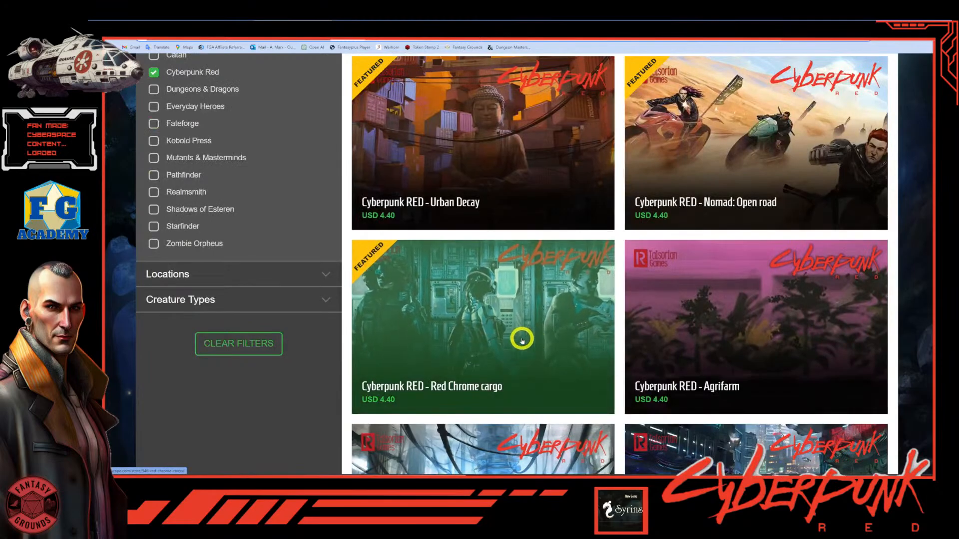
scroll(581, 366, down, 4)
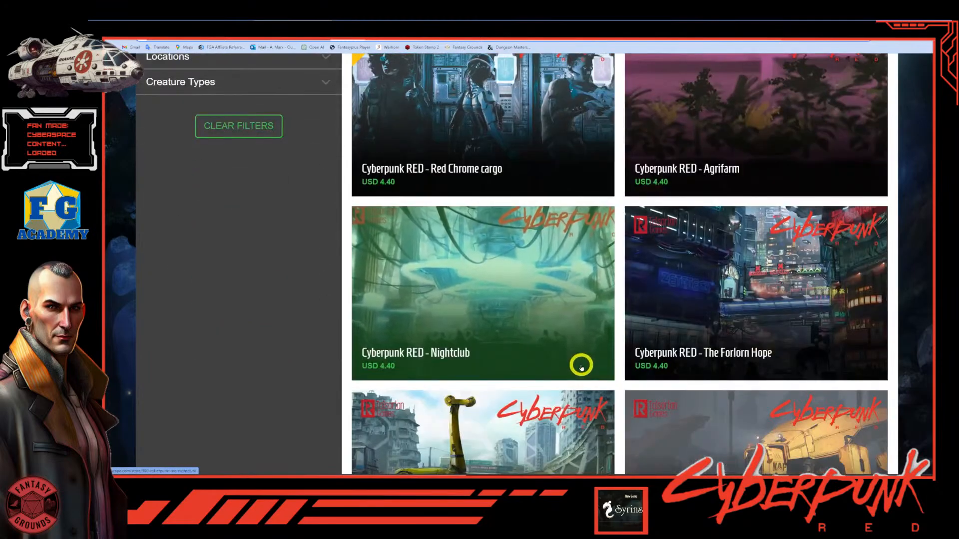
scroll(581, 367, down, 2)
scroll(581, 367, up, 12)
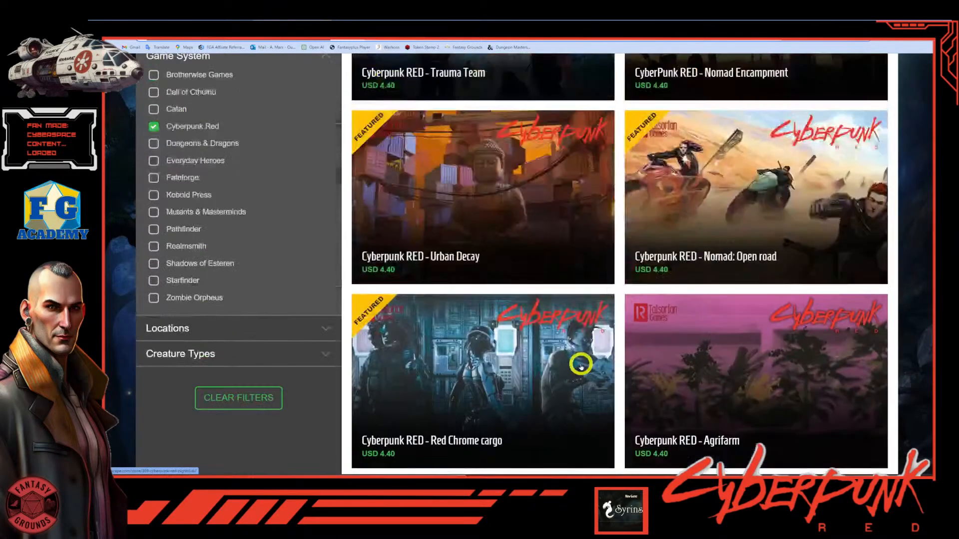
scroll(581, 366, down, 3)
scroll(581, 366, down, 17)
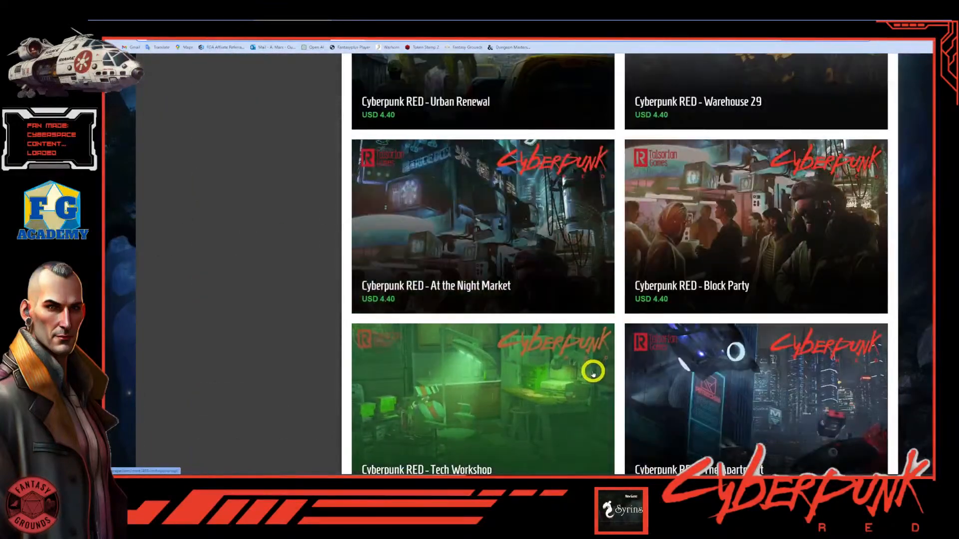
scroll(567, 364, down, 5)
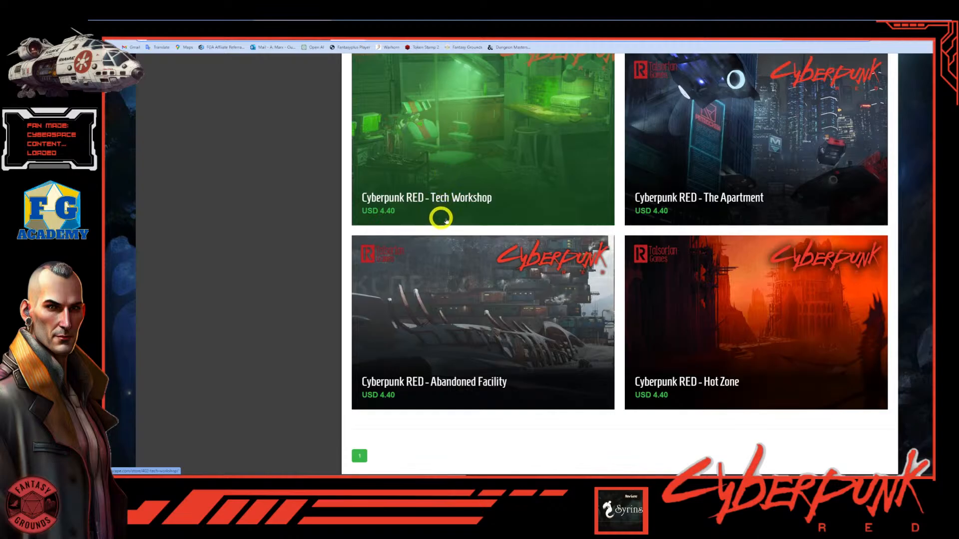
scroll(479, 217, up, 10)
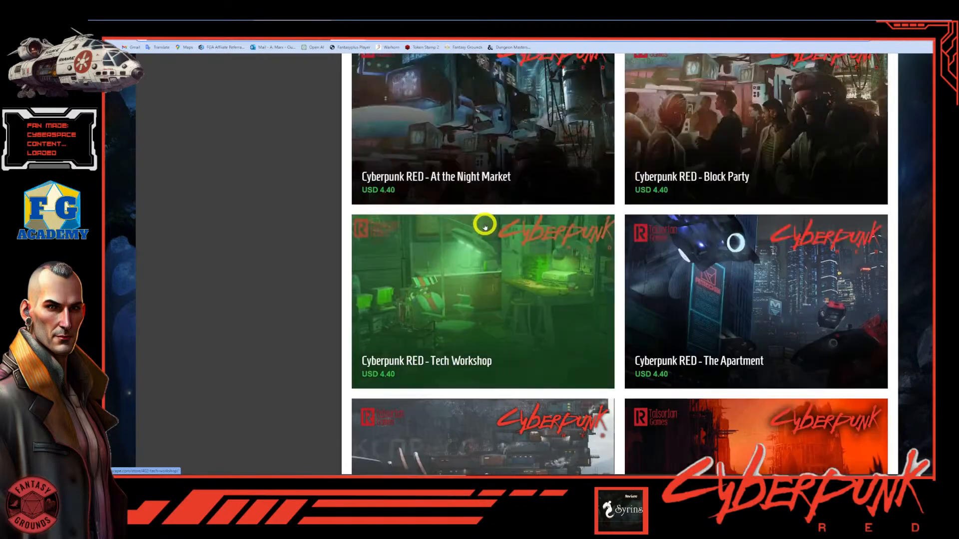
scroll(484, 225, up, 3)
scroll(484, 223, down, 2)
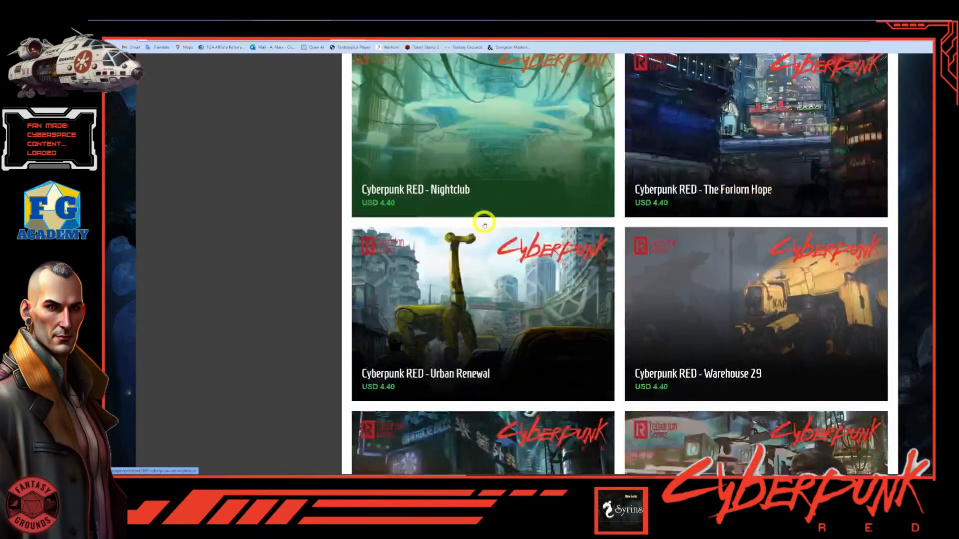
scroll(484, 218, up, 4)
scroll(438, 167, up, 3)
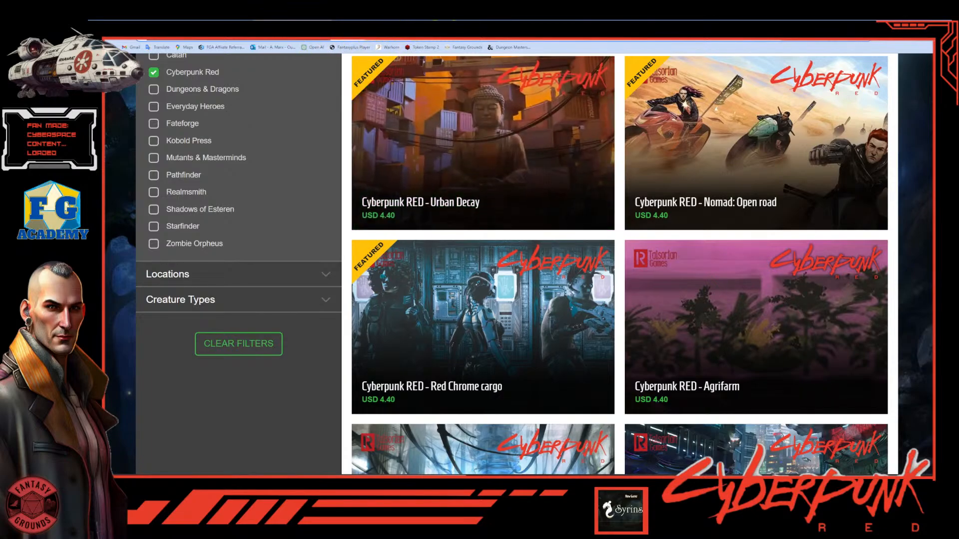
Switch to the Cybermaps Patreon page and examine its post tags and pinned map request post
click(444, 20)
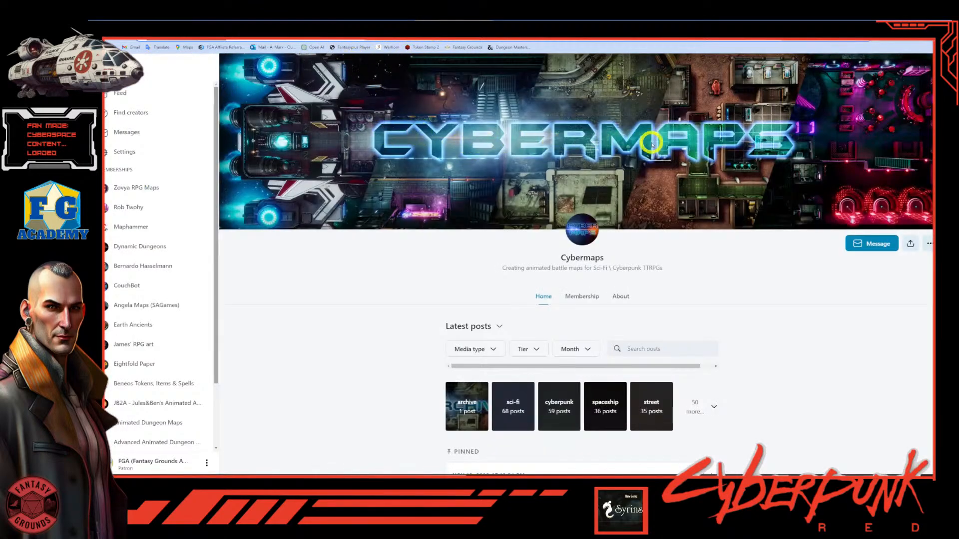
scroll(690, 219, down, 2)
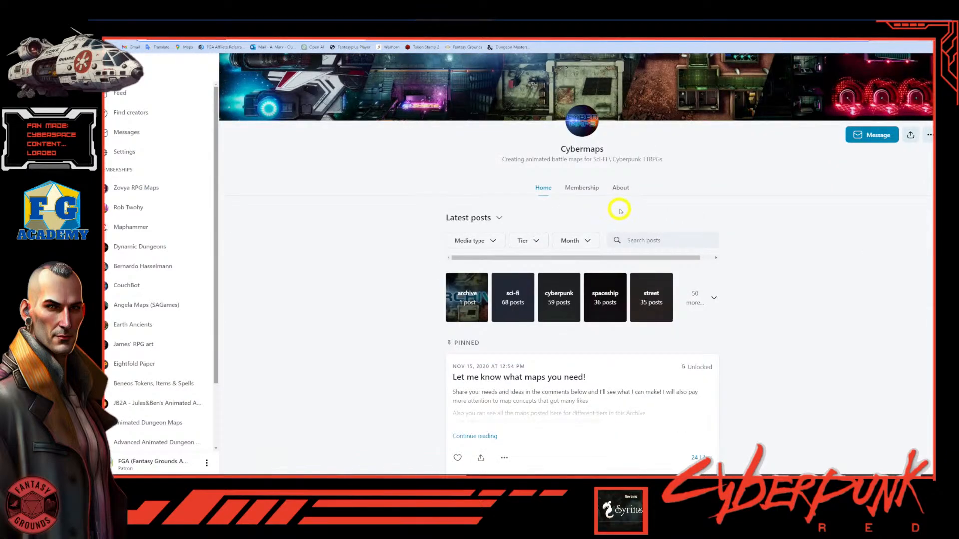
scroll(621, 210, down, 1)
scroll(620, 207, down, 1)
scroll(617, 206, up, 3)
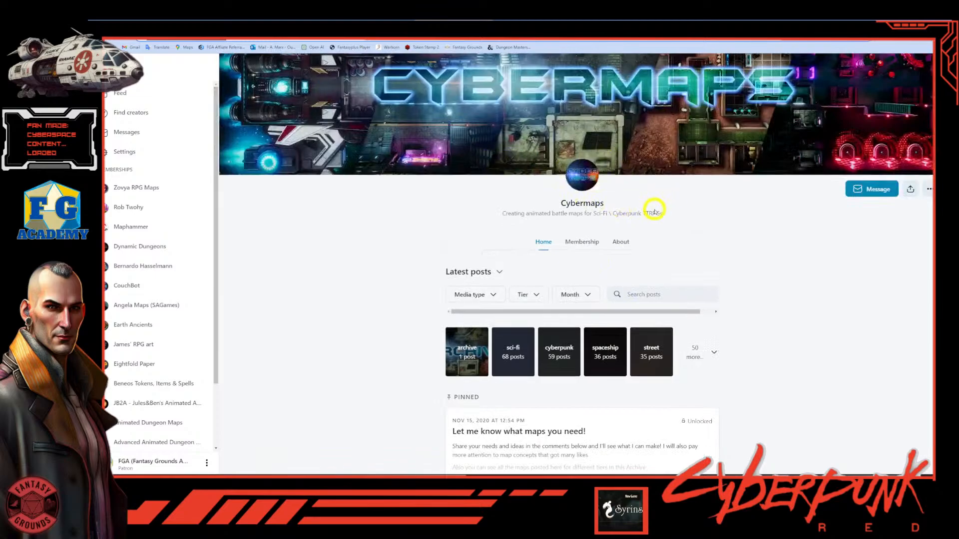
scroll(654, 212, down, 1)
scroll(653, 211, down, 2)
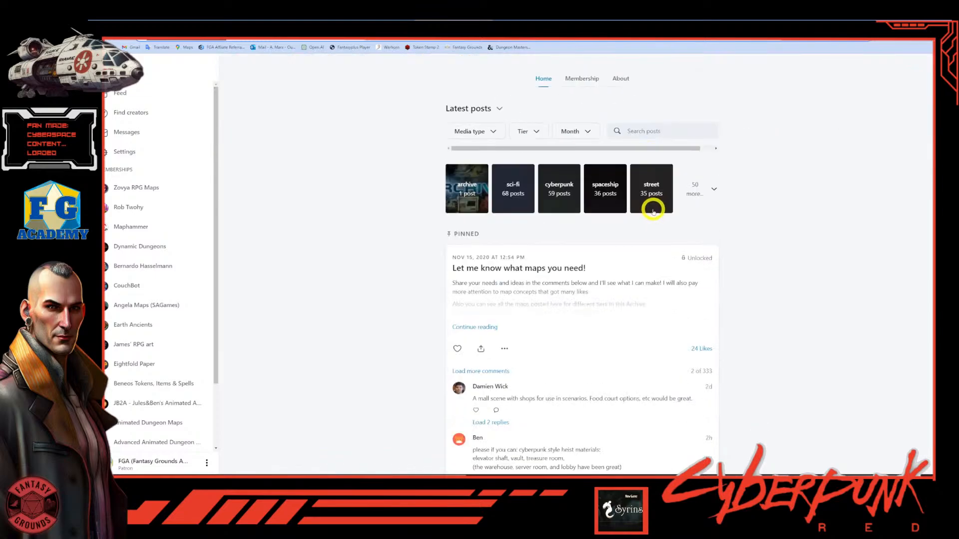
scroll(652, 211, down, 2)
scroll(650, 210, up, 2)
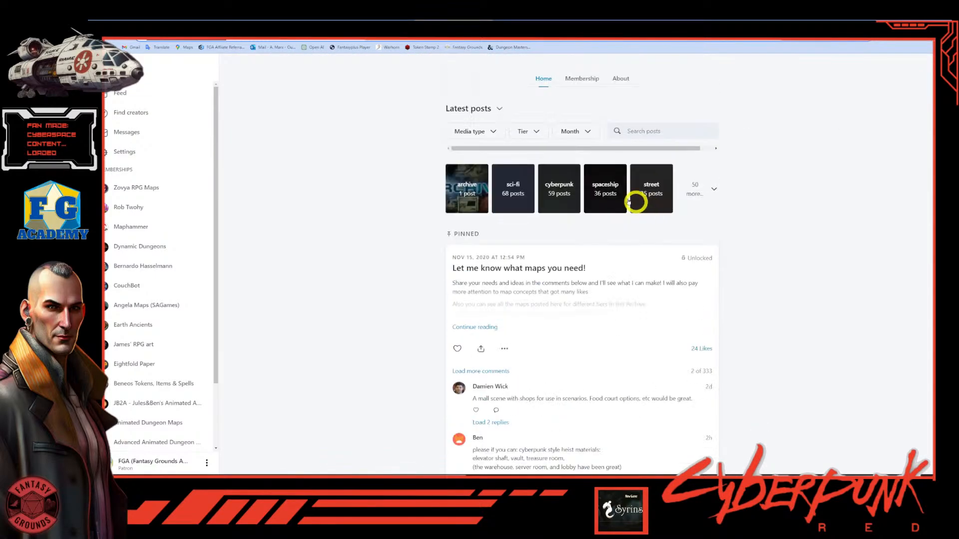
Filter the Cybermaps posts by the cyberpunk tag and look through The Apartment Roof and Apartment Lobby map posts
click(563, 190)
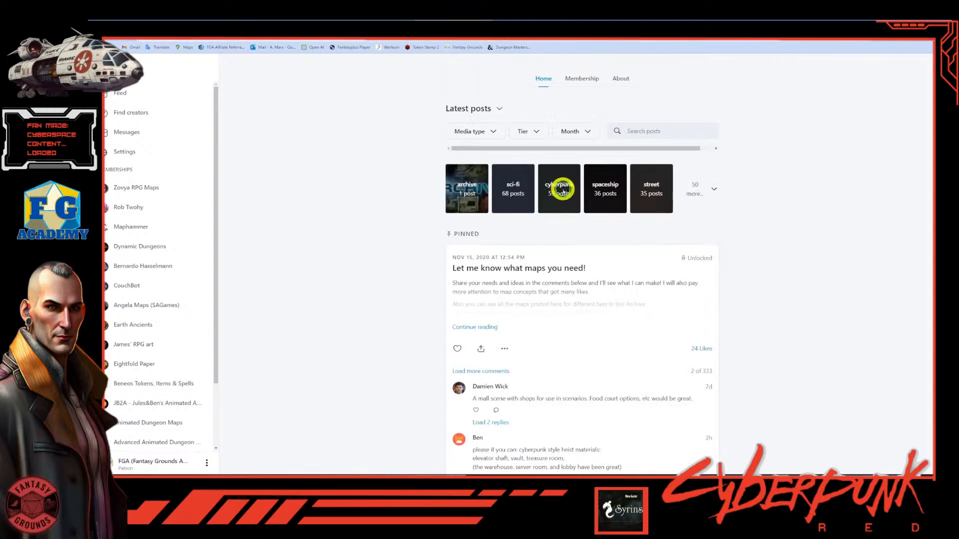
scroll(650, 227, down, 8)
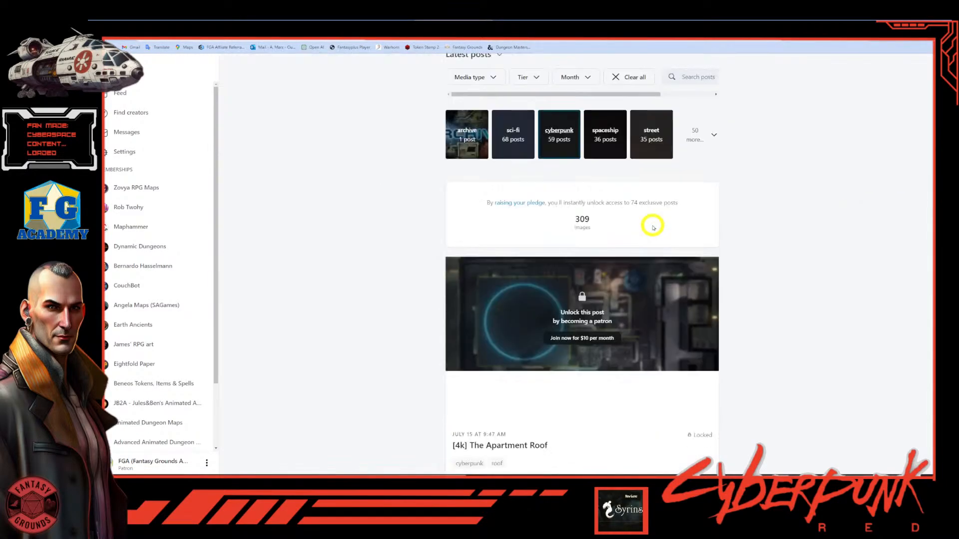
scroll(638, 226, down, 5)
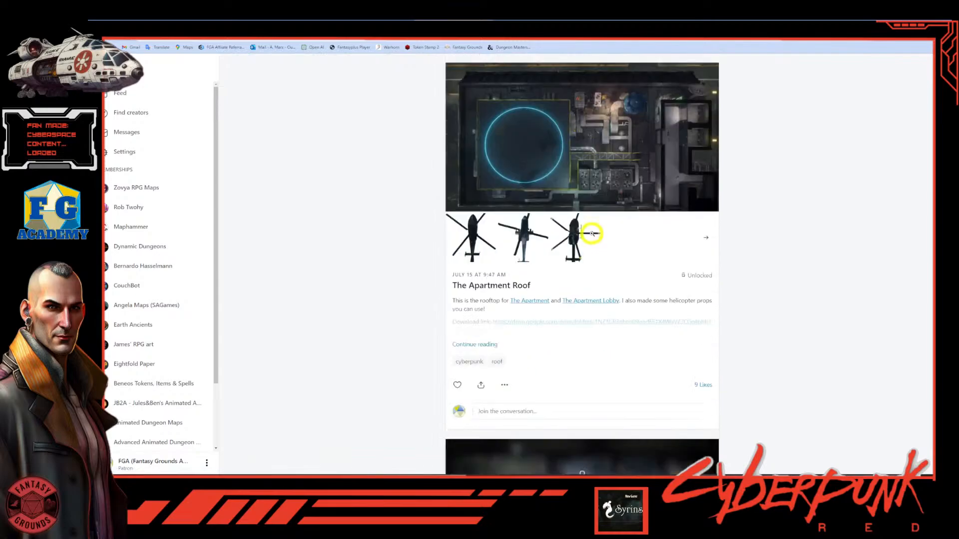
scroll(594, 234, down, 2)
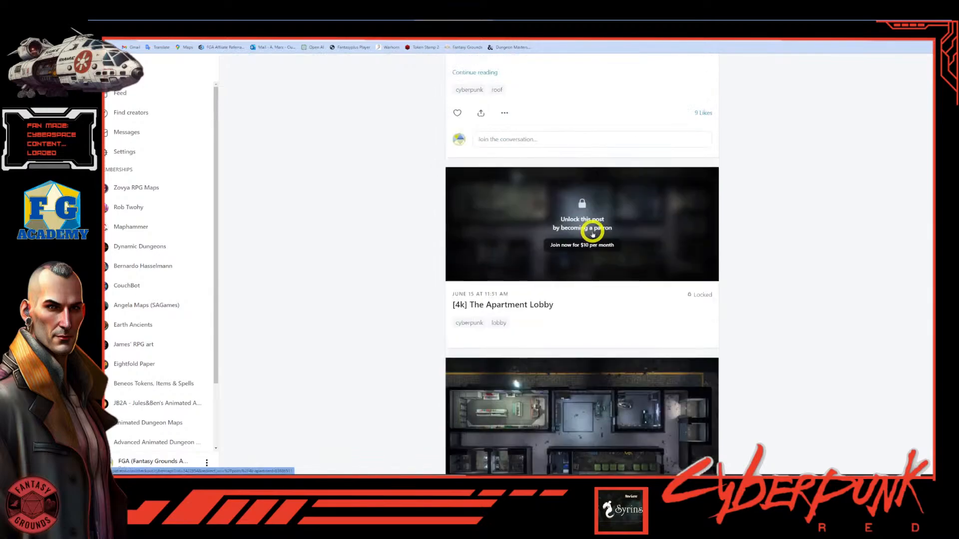
scroll(506, 190, up, 10)
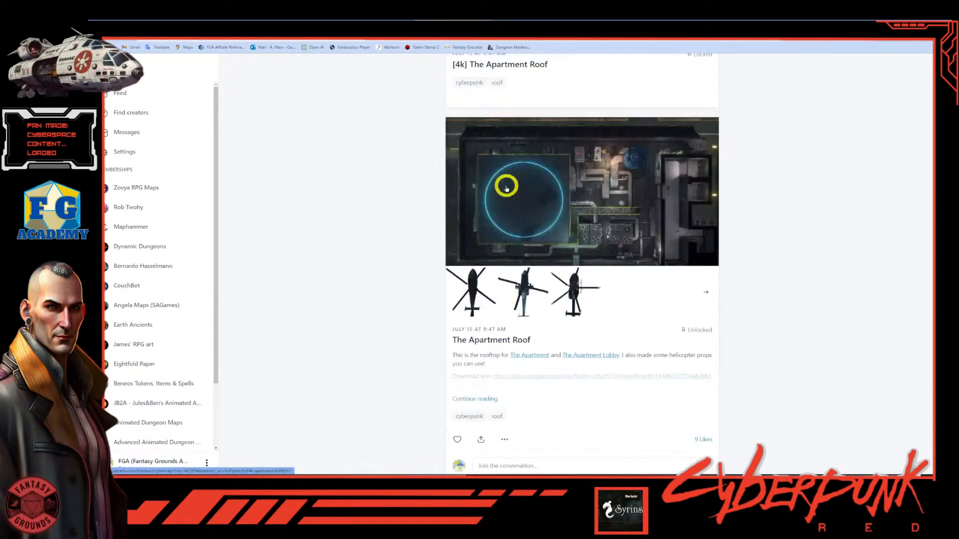
scroll(506, 189, up, 4)
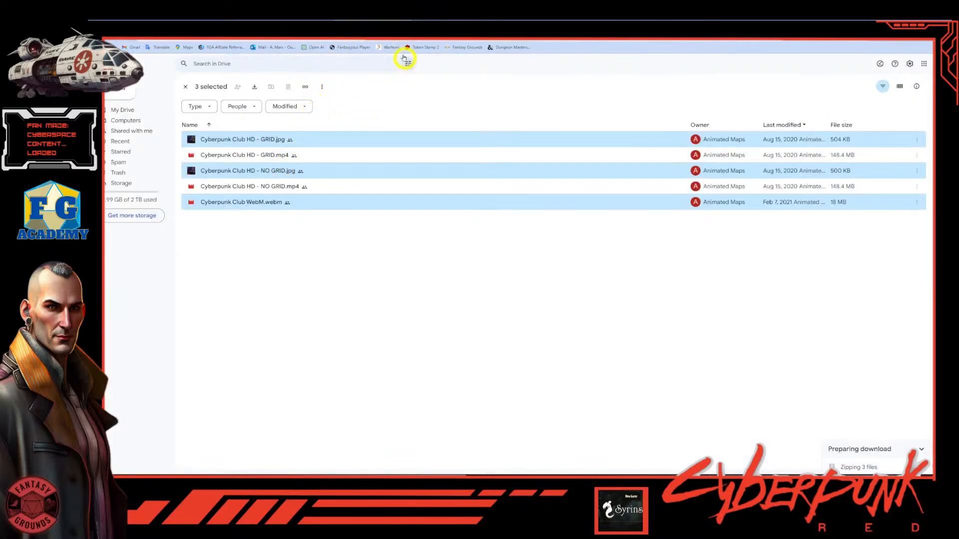
key(ctrl+w)
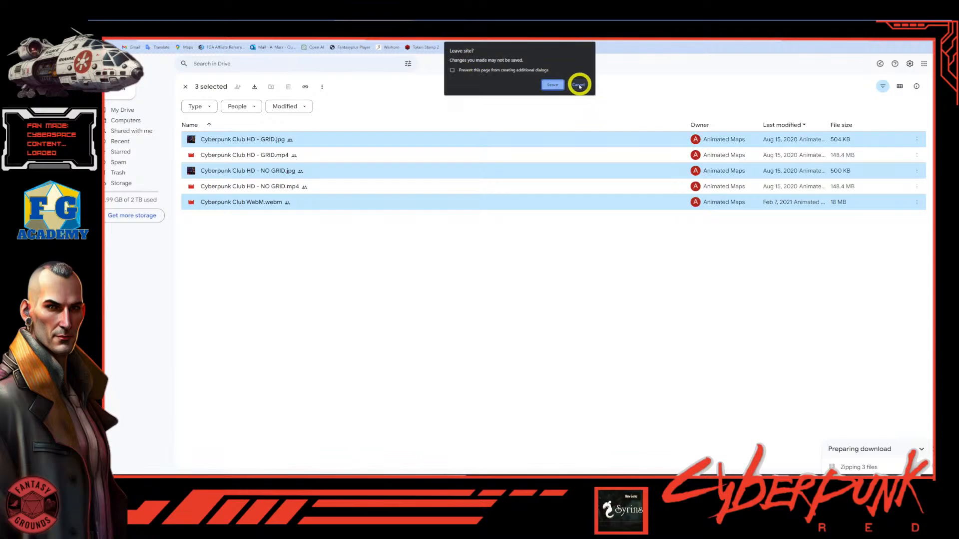
click(578, 85)
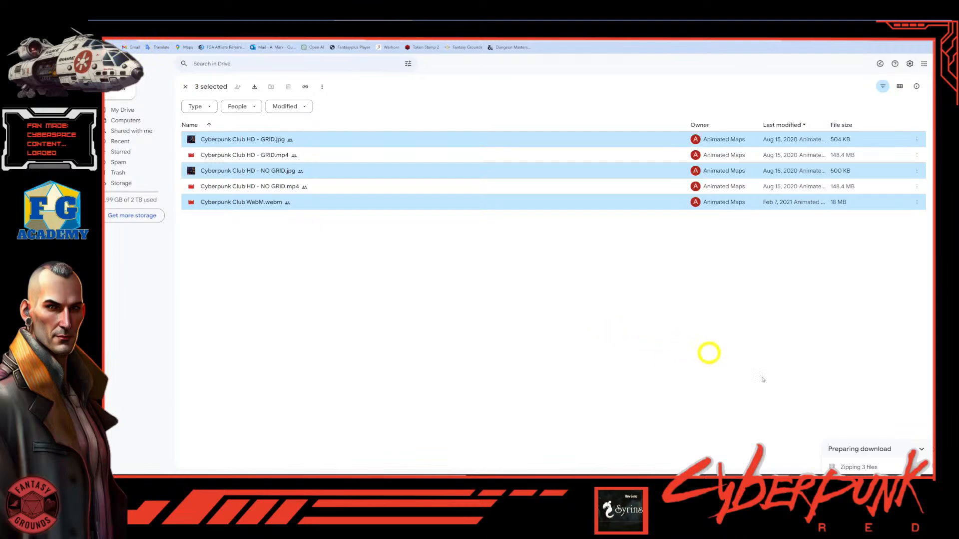
click(921, 450)
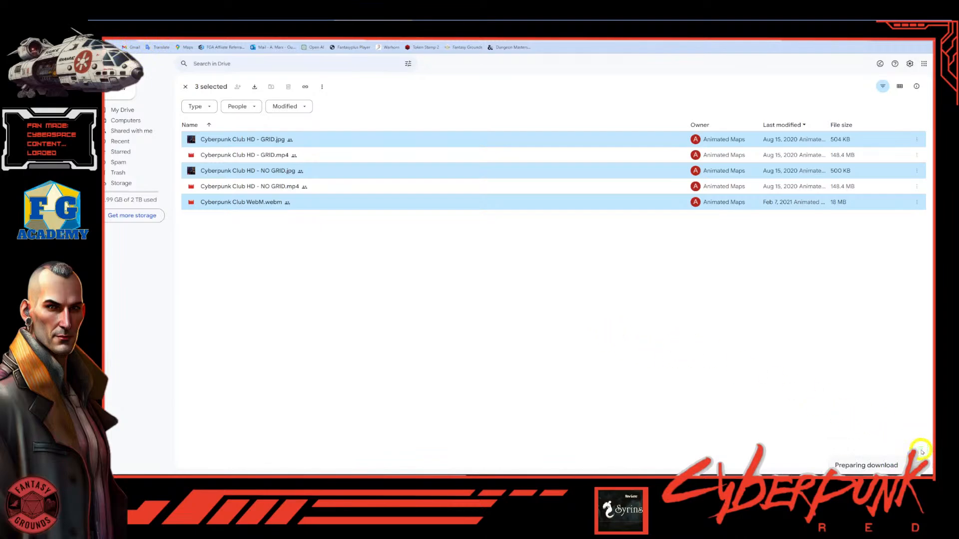
click(921, 464)
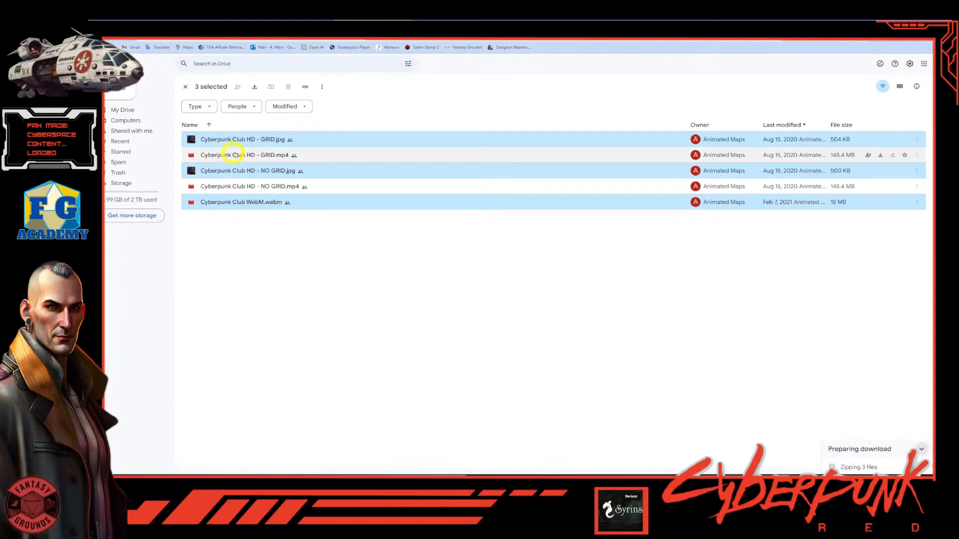
Reload the Cyberpunk Club folder and download its GRID and NO GRID JPG images together with the WebM file
click(117, 42)
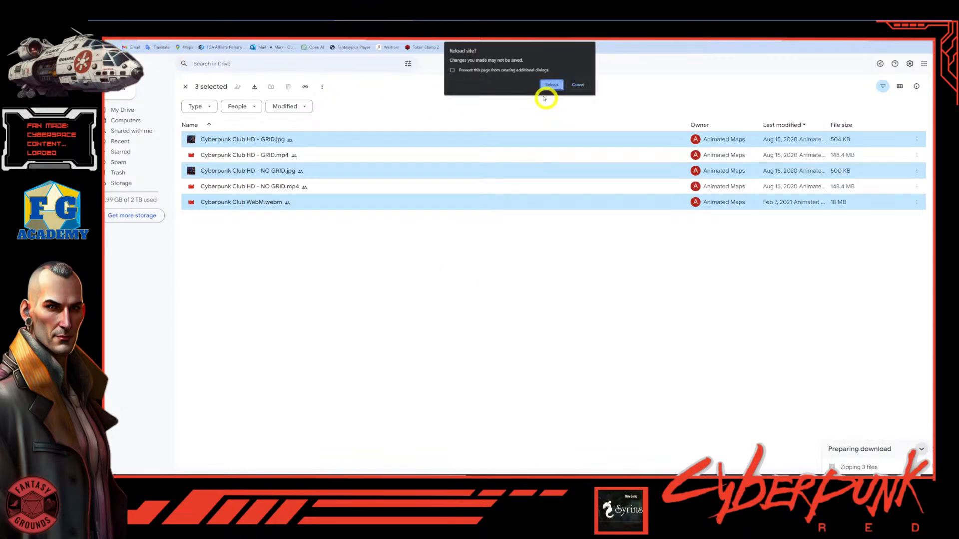
click(554, 85)
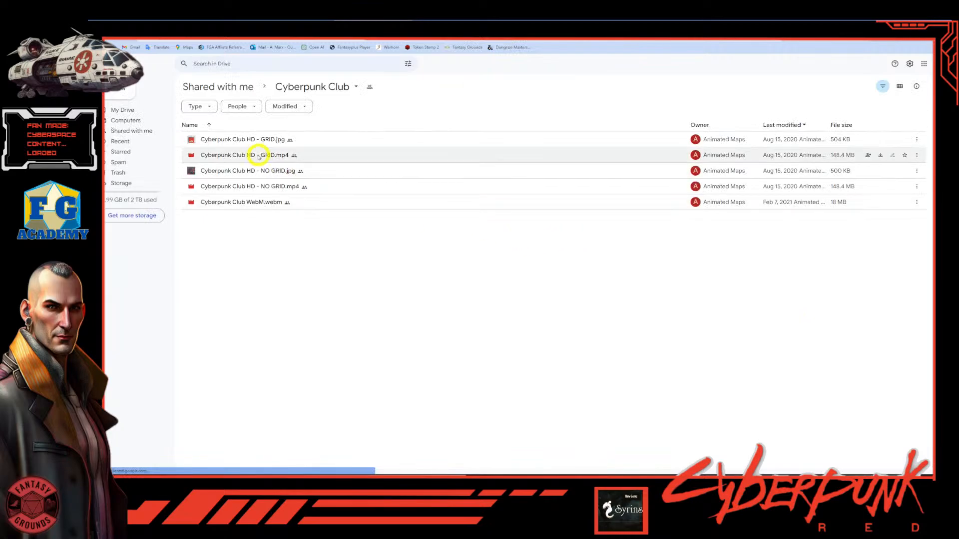
click(288, 143)
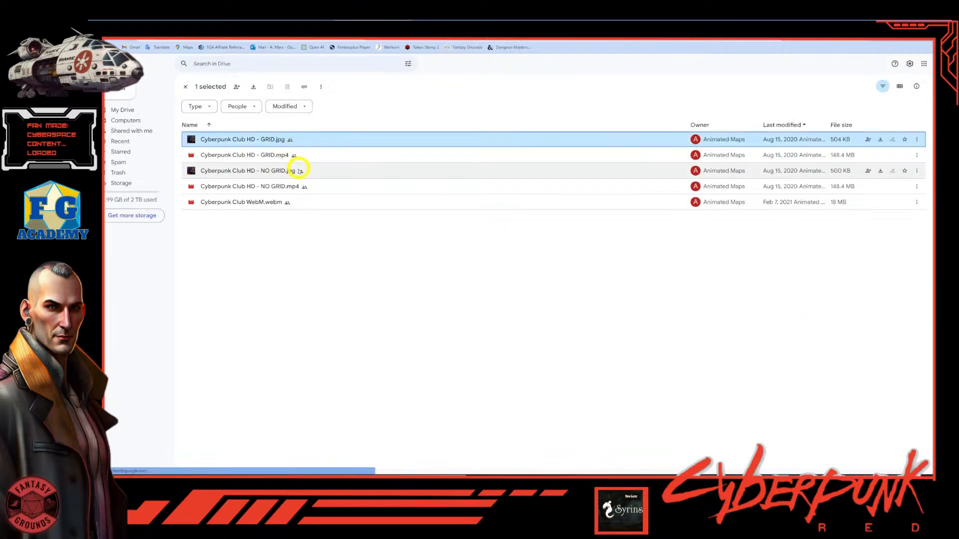
ctrl+click(303, 173)
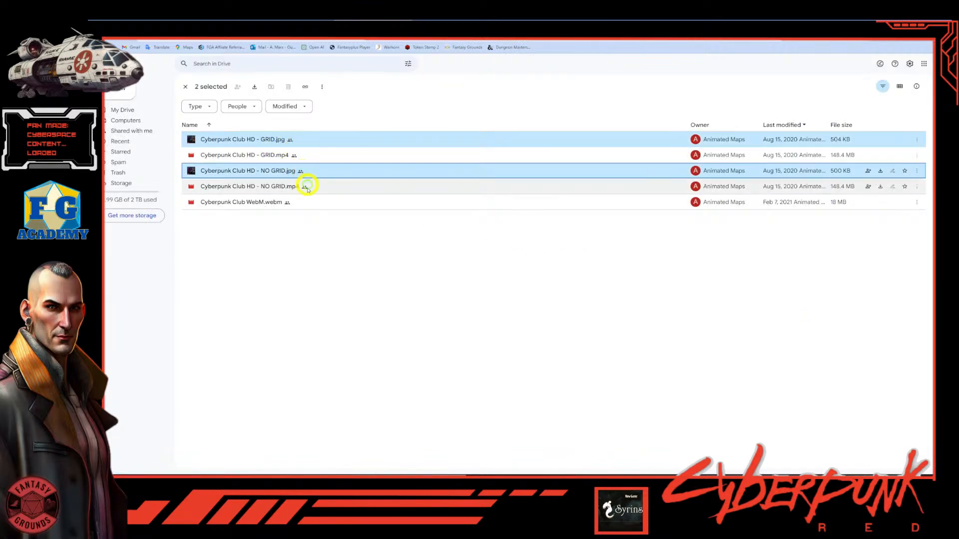
ctrl+click(292, 204)
right_click(292, 204)
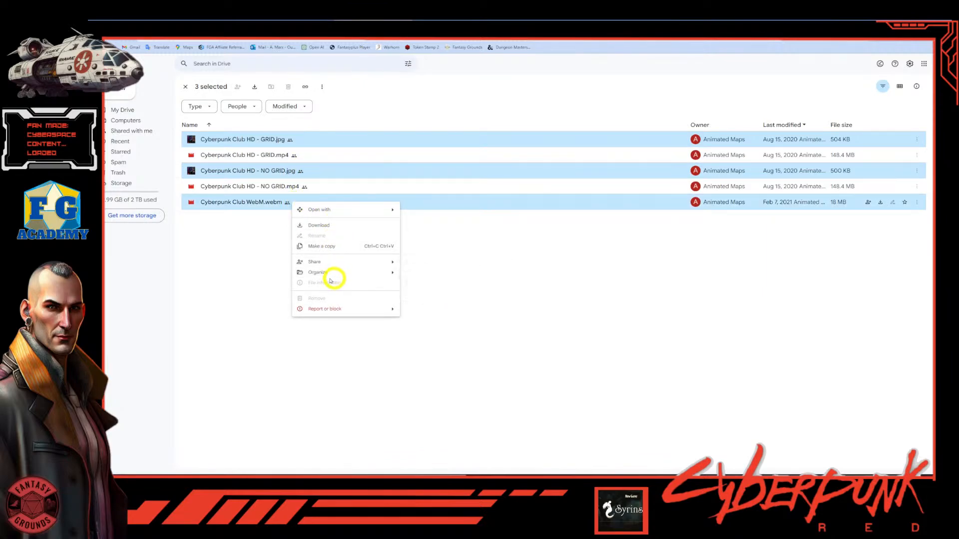
click(316, 225)
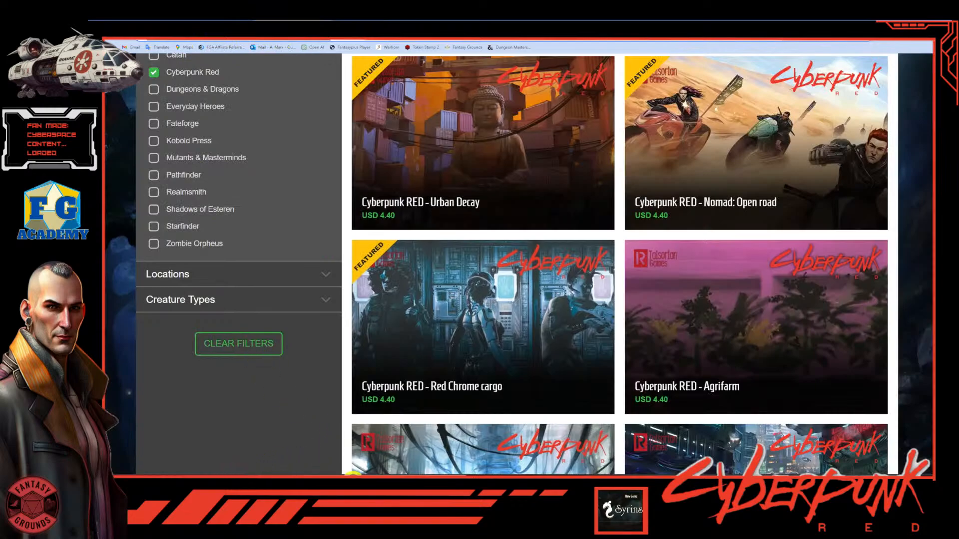
Switch to Shutter Encoder and show the file information for the Subway Train Moving WebM video
click(370, 482)
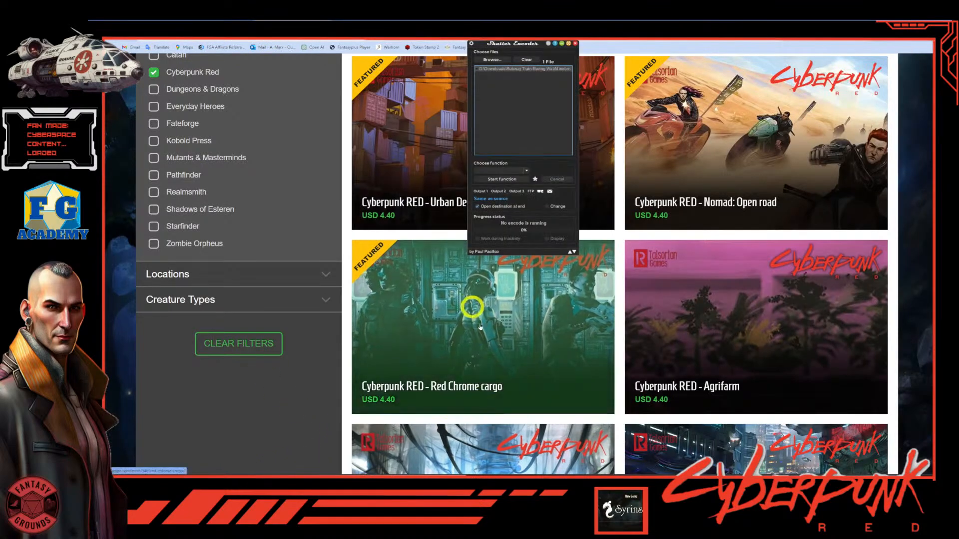
drag(519, 45, 267, 104)
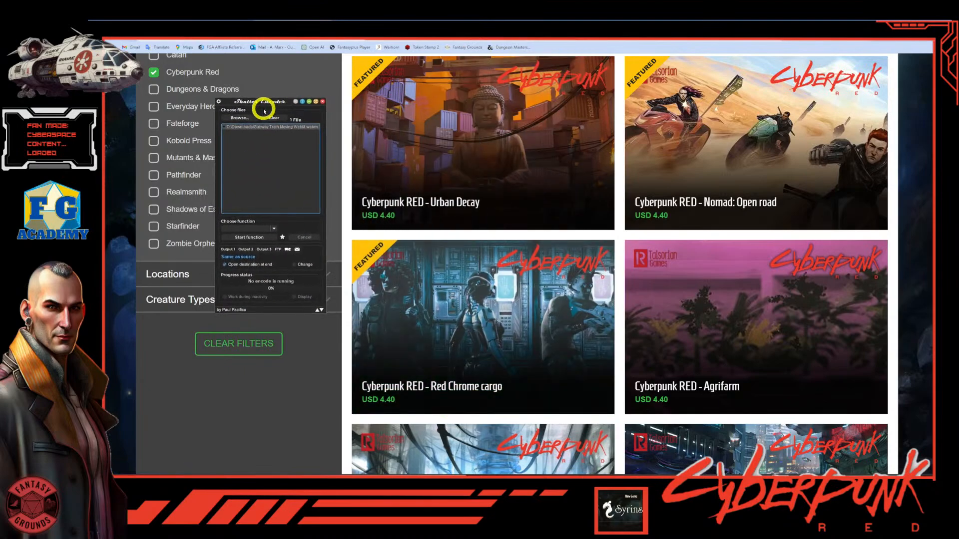
right_click(308, 131)
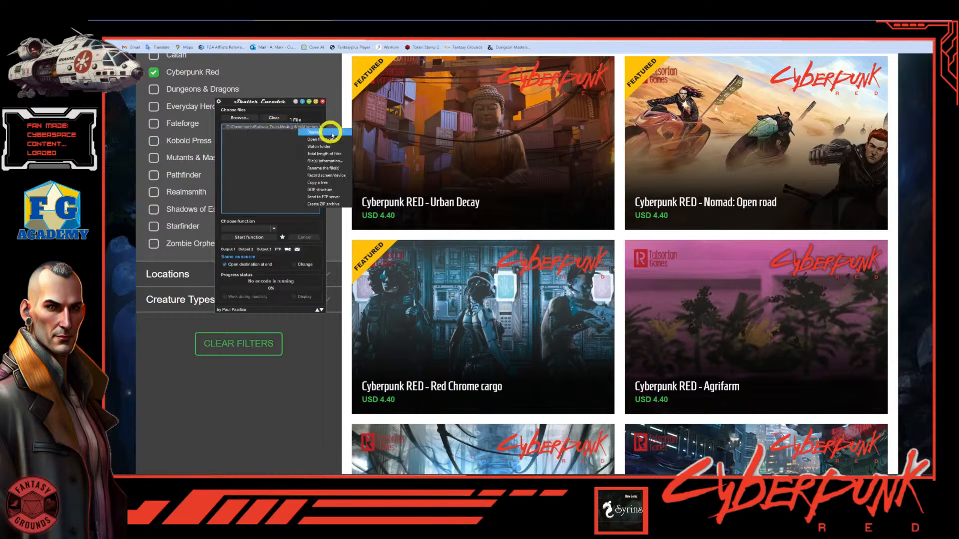
click(336, 161)
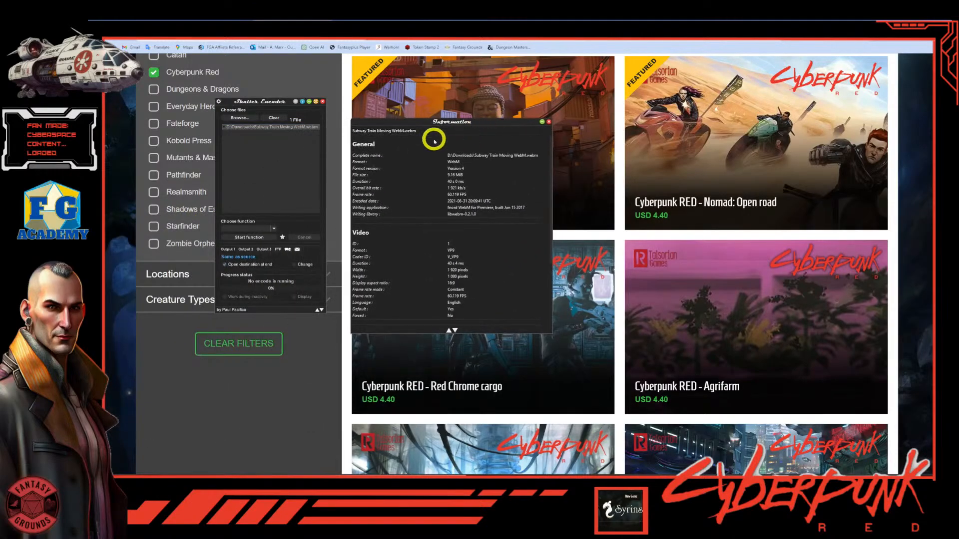
Examine the general, video and audio details of the Subway Train Moving WebM file, including codec, resolution and frame rate, and close the information window
scroll(496, 235, down, 1)
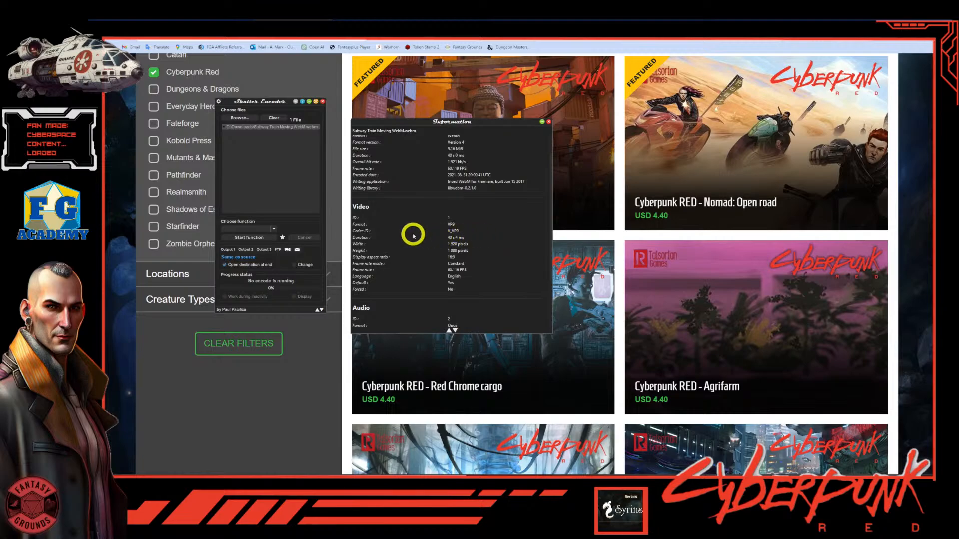
scroll(415, 250, down, 3)
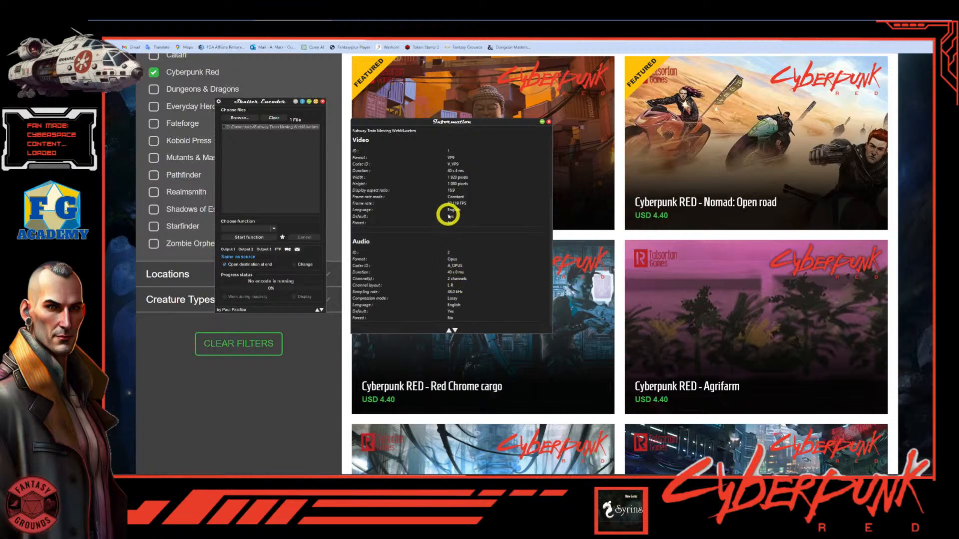
scroll(445, 210, up, 4)
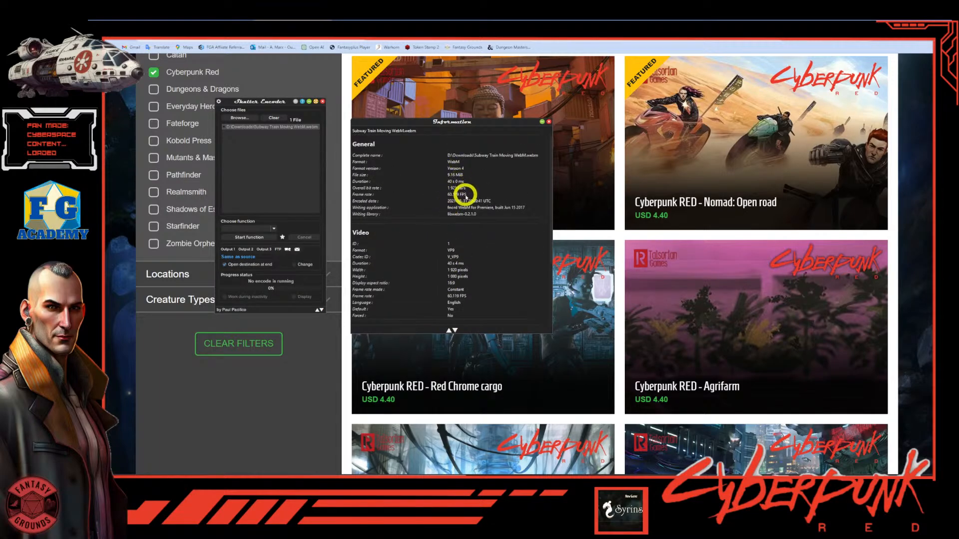
scroll(464, 198, down, 2)
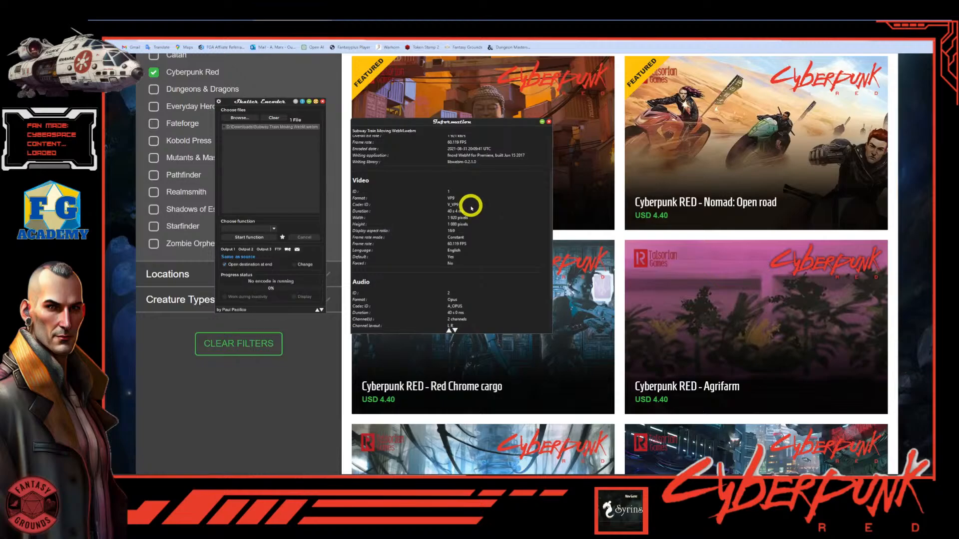
scroll(475, 225, down, 2)
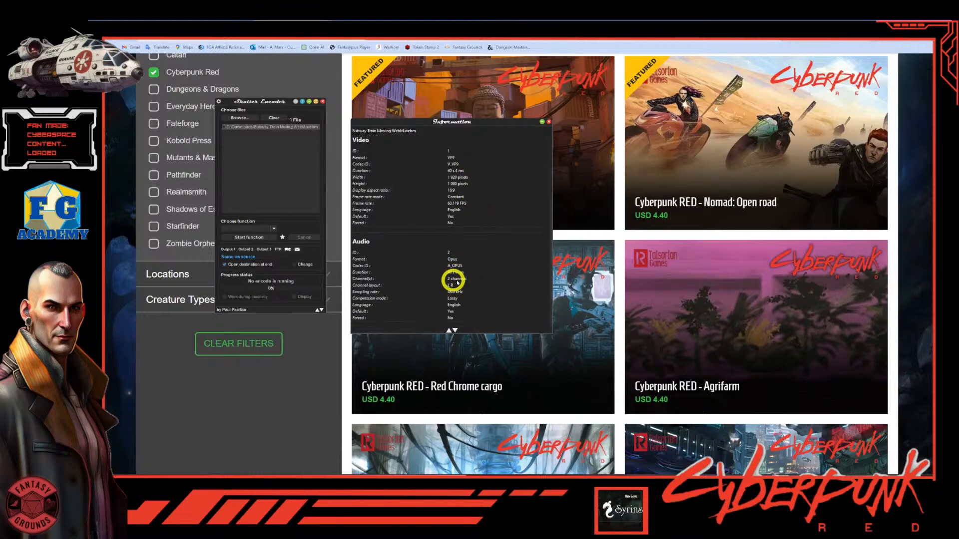
scroll(475, 250, up, 2)
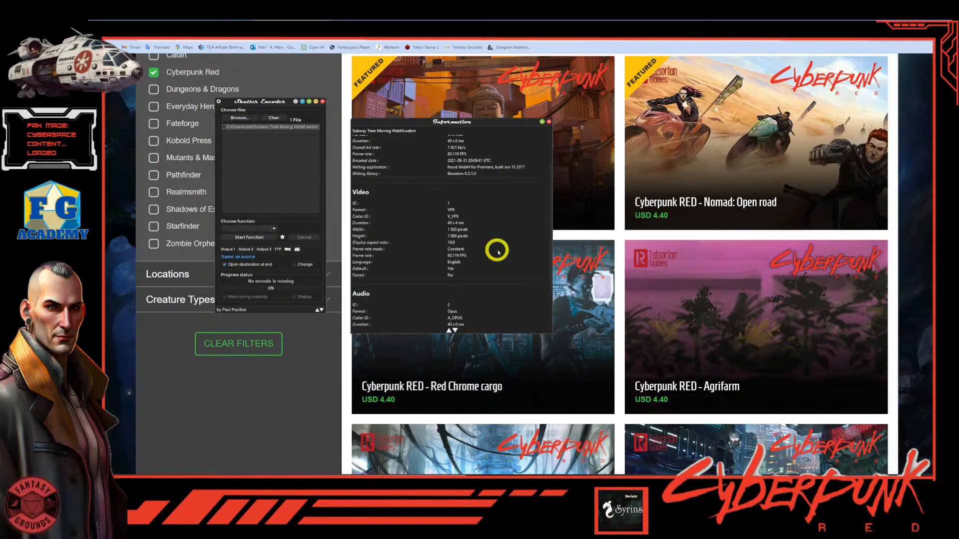
scroll(463, 244, down, 3)
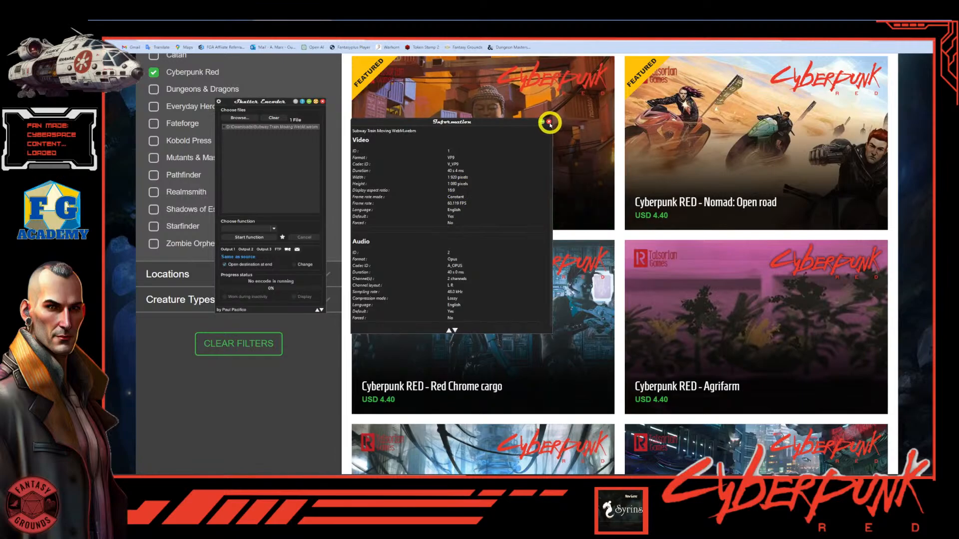
click(548, 122)
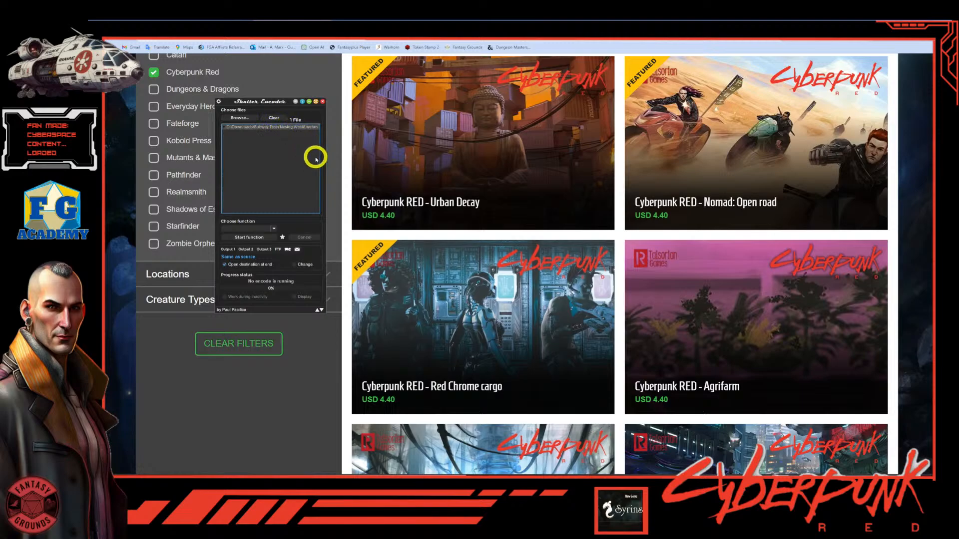
Play the Subway Train Moving WebM video from the Downloads folder in a maximized Media Player, and return to Shutter Encoder
click(207, 482)
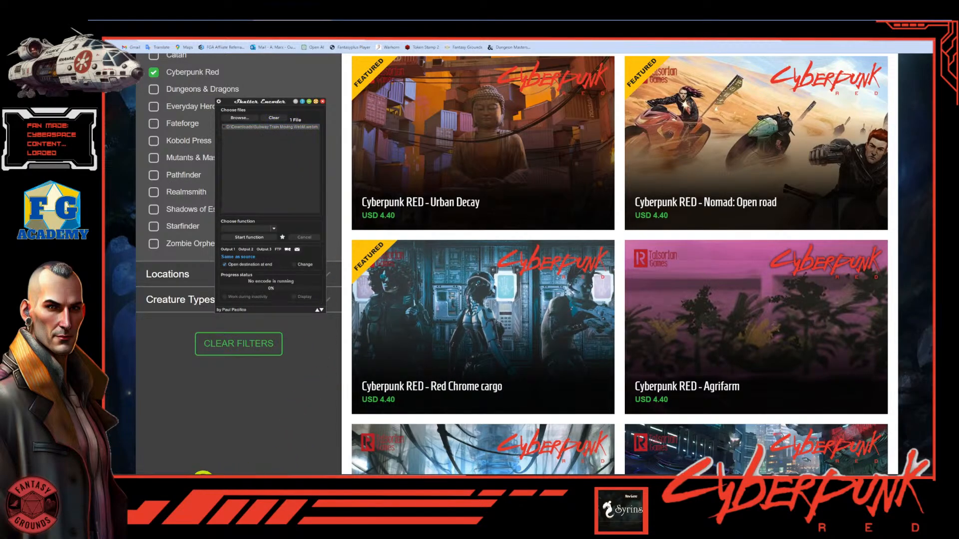
double_click(213, 174)
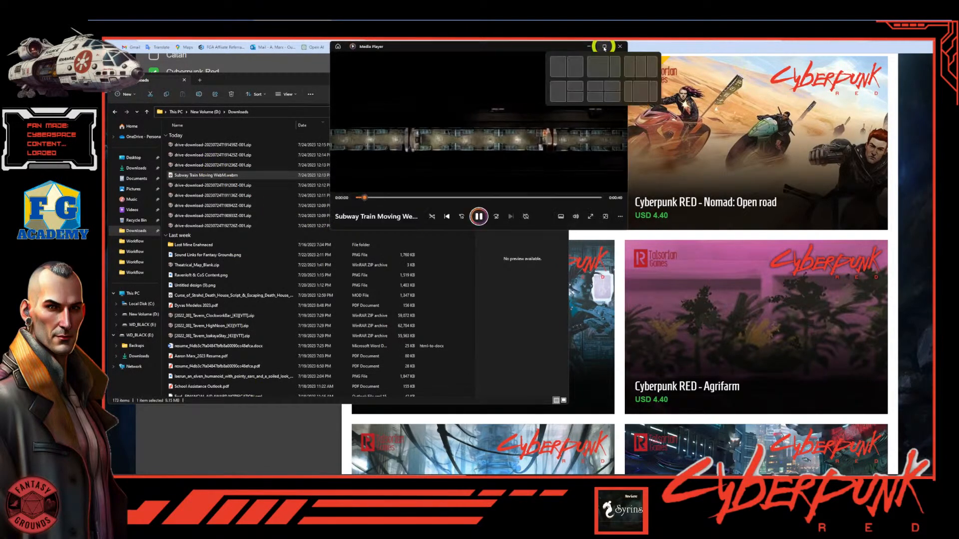
click(604, 47)
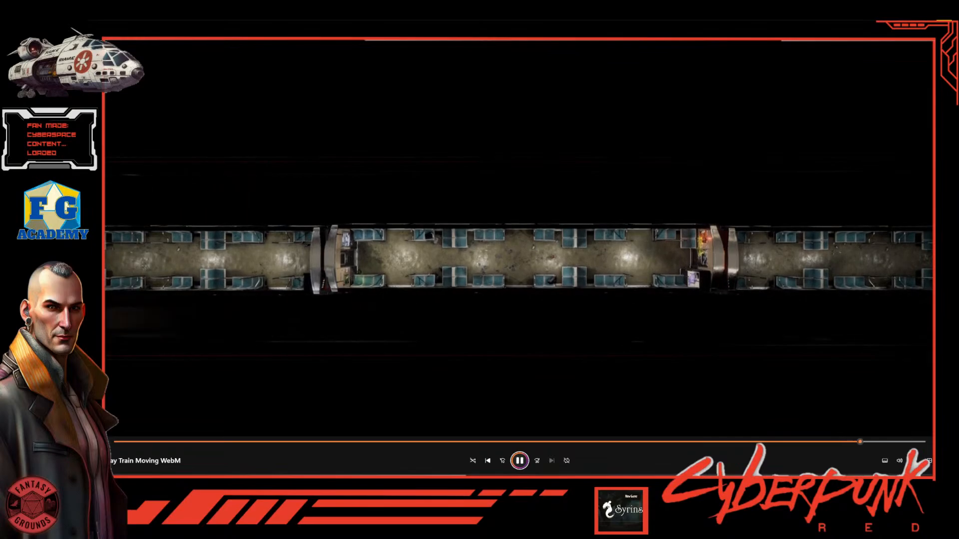
key(alt+F4)
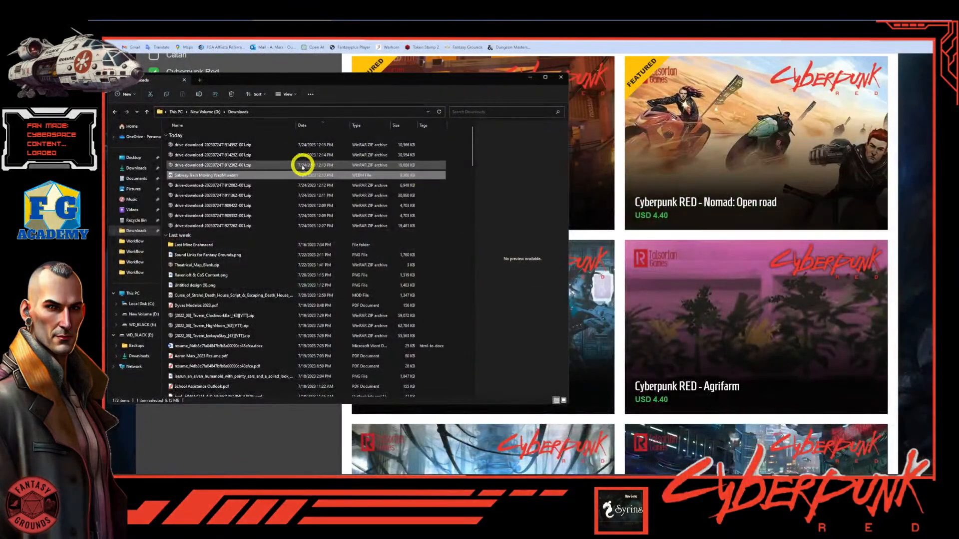
click(526, 80)
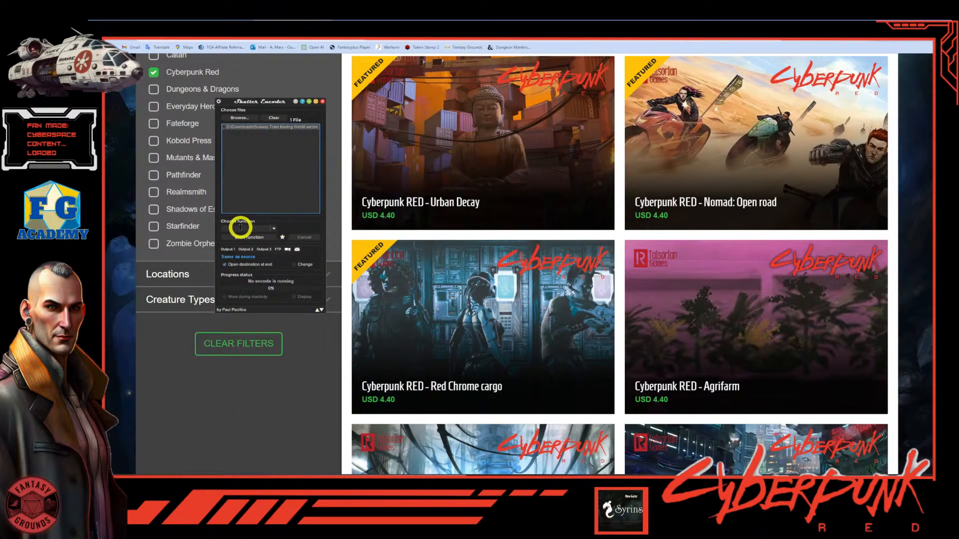
Choose VP8 as the encoding function for the subway train video and move the expanded Shutter Encoder window fully into view
click(274, 231)
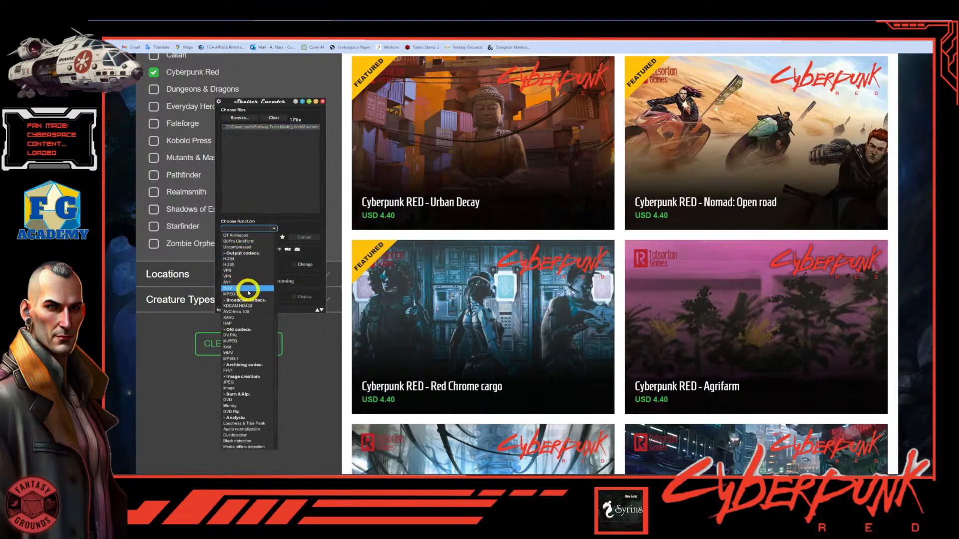
click(228, 272)
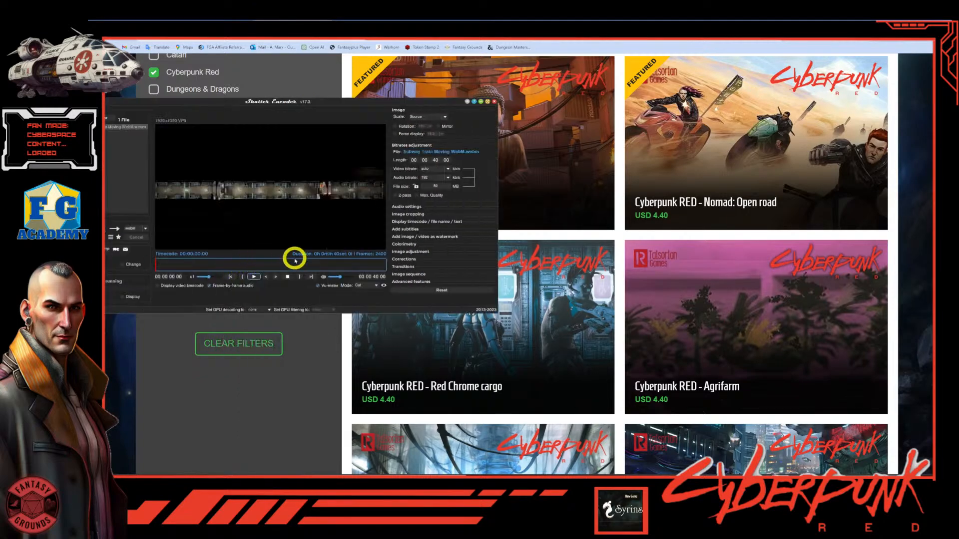
drag(317, 99, 415, 91)
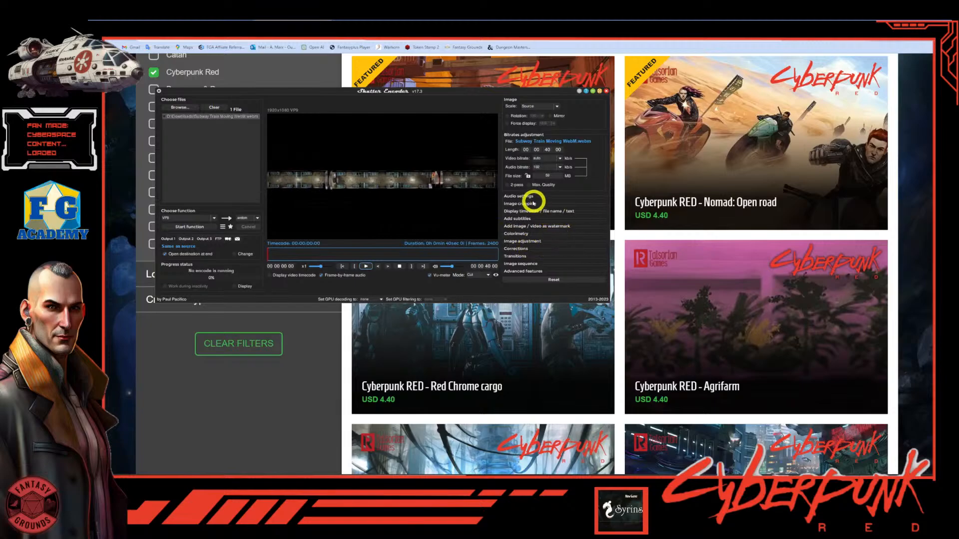
Expand the audio settings and set the audio conversion to No audio
click(512, 195)
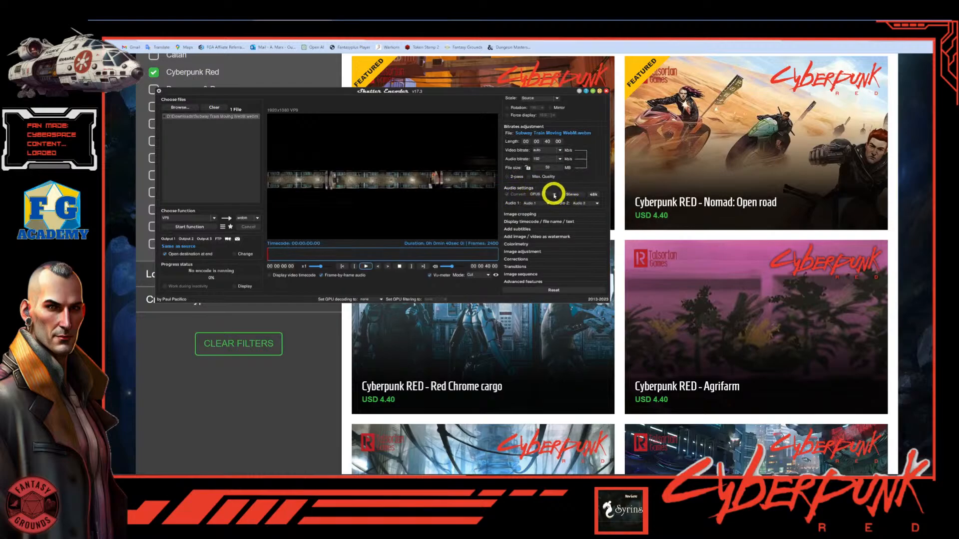
click(549, 194)
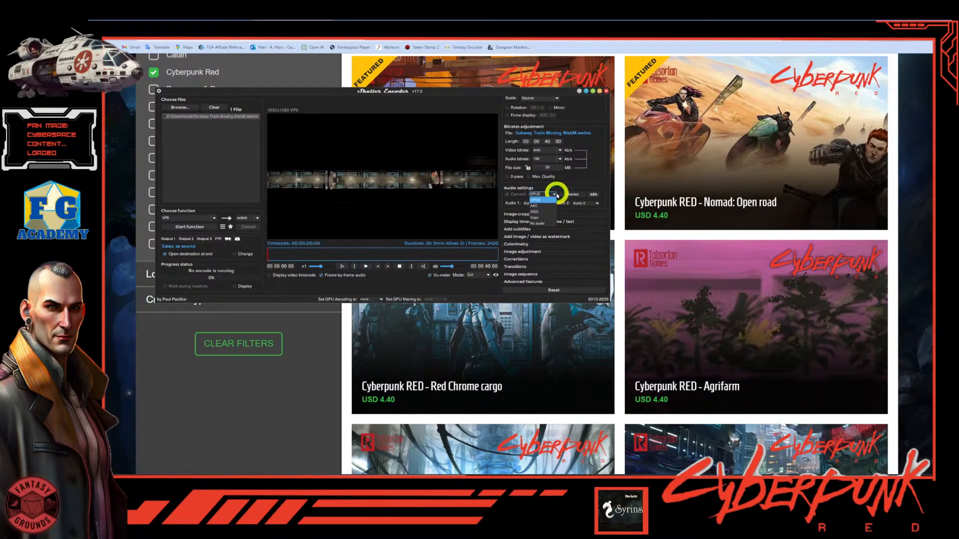
click(548, 219)
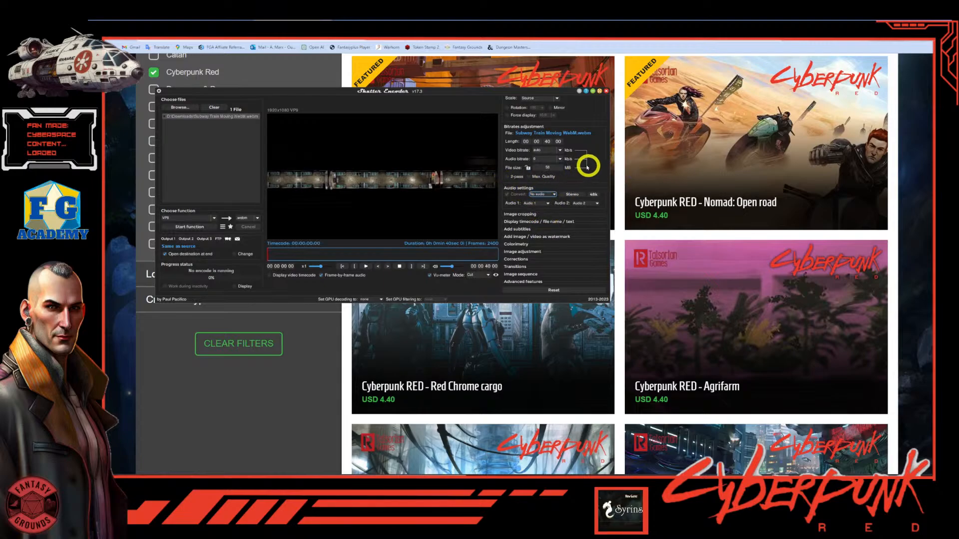
click(545, 195)
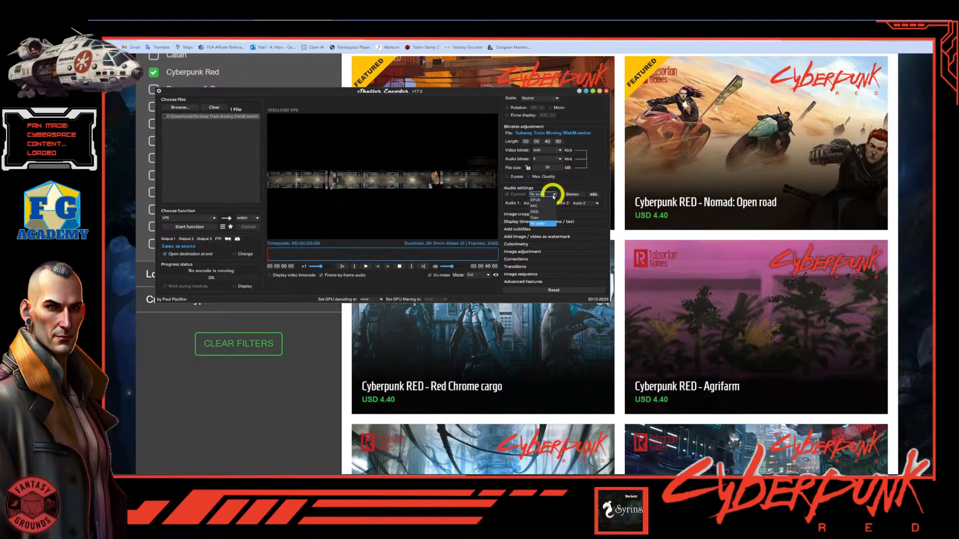
click(541, 205)
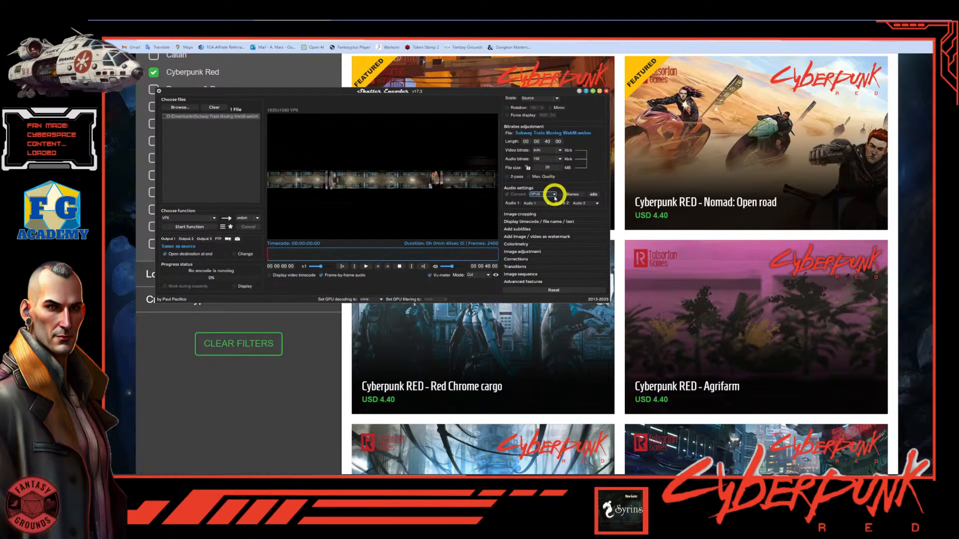
click(554, 195)
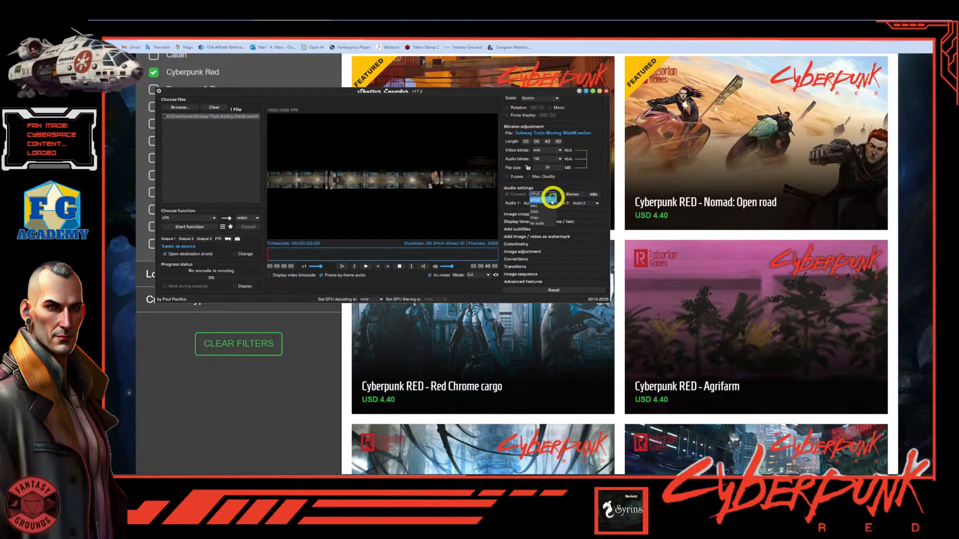
click(542, 225)
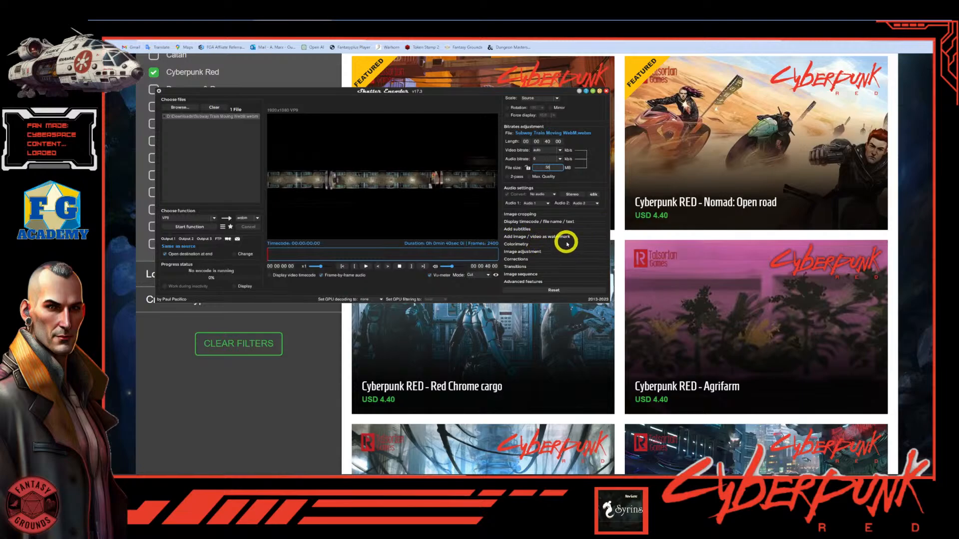
Review the bitrate settings and advanced features, encode the video as a VP8 WebM, and close Shutter Encoder
scroll(555, 205, up, 1)
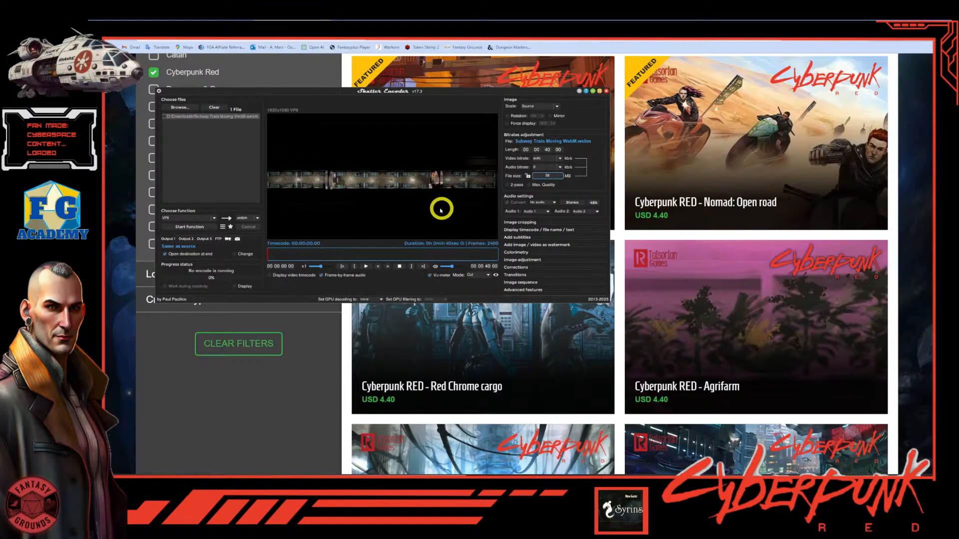
scroll(498, 225, down, 2)
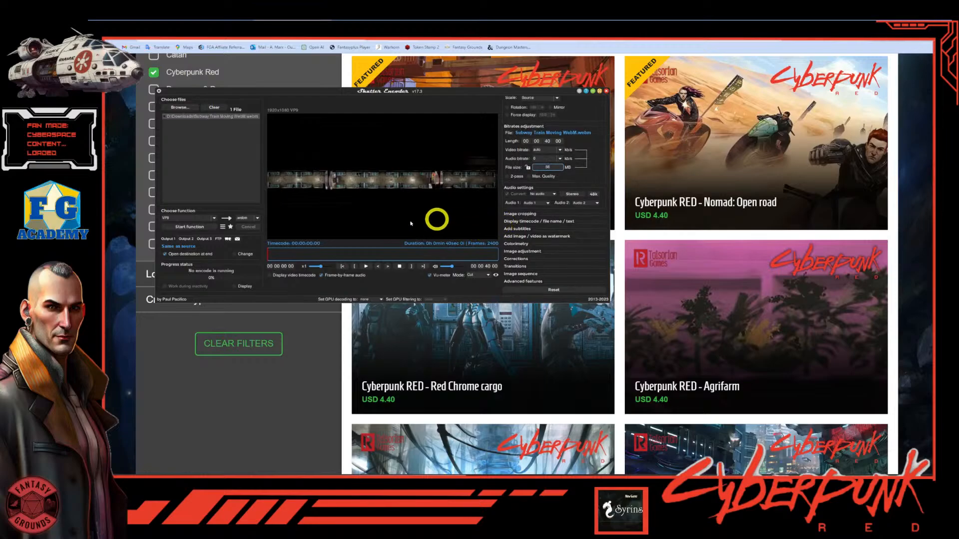
scroll(361, 207, up, 2)
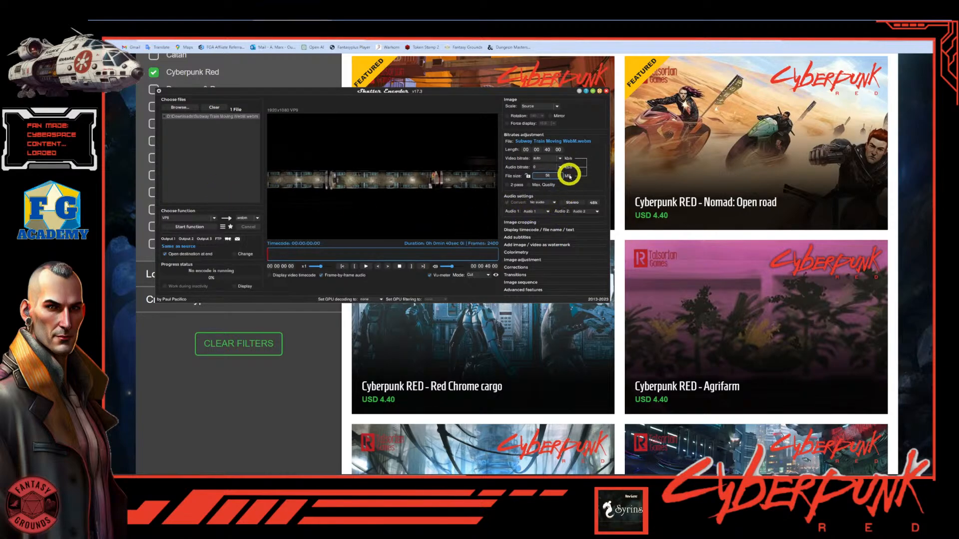
scroll(549, 233, down, 1)
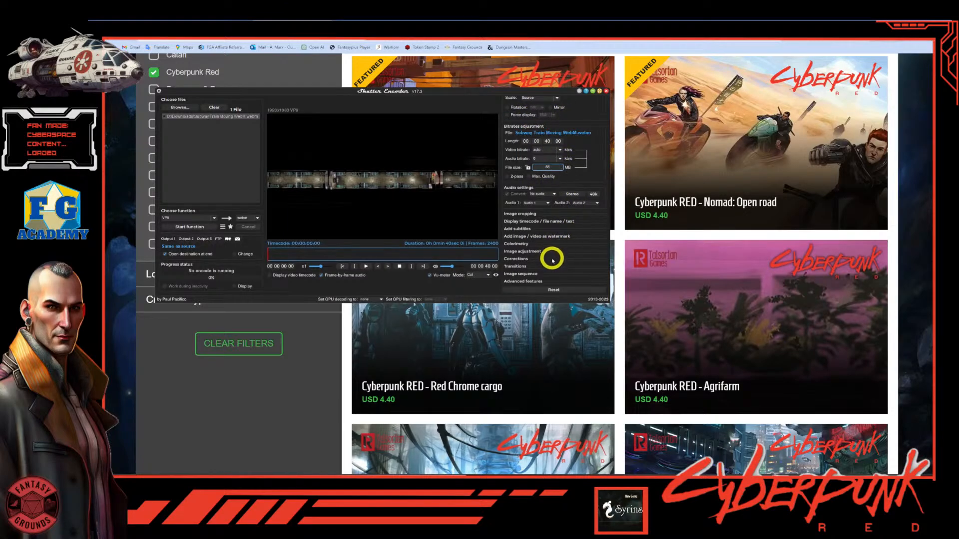
click(530, 281)
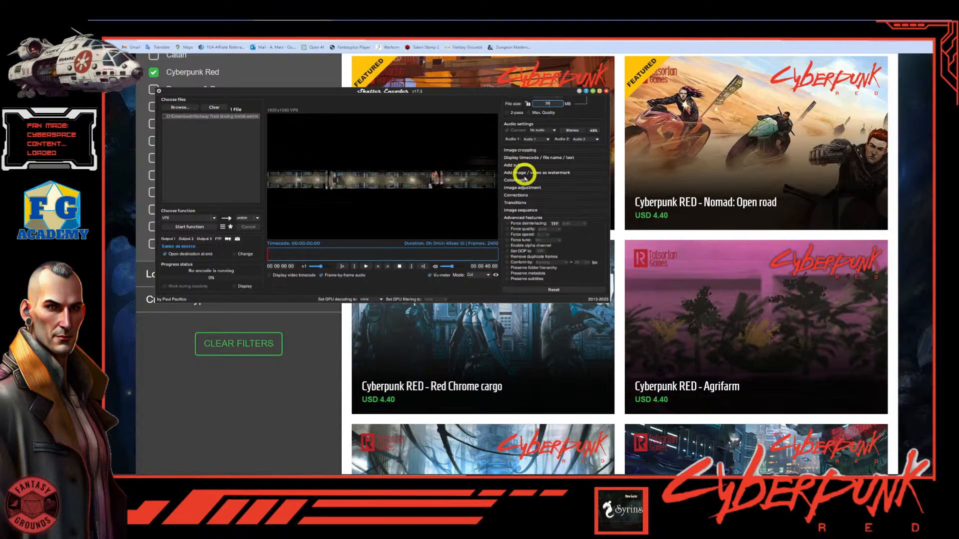
click(199, 227)
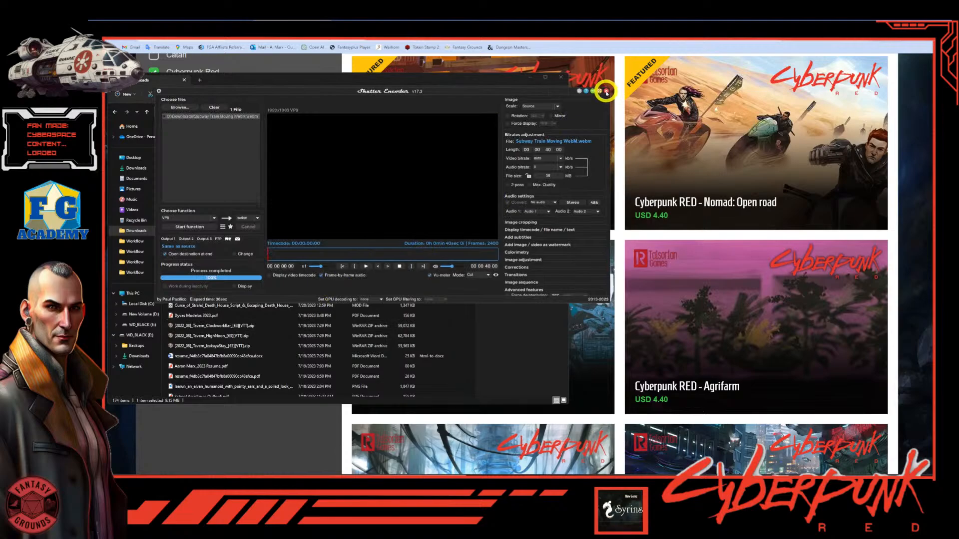
click(606, 91)
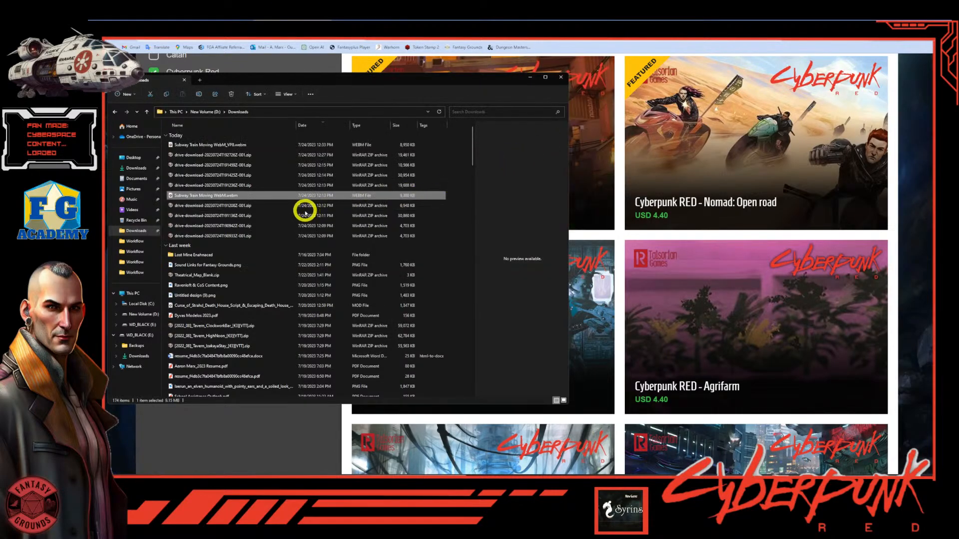
Compare the VP8-encoded subway train video with the original WebM file in the Downloads folder
click(224, 146)
mouse_move(229, 147)
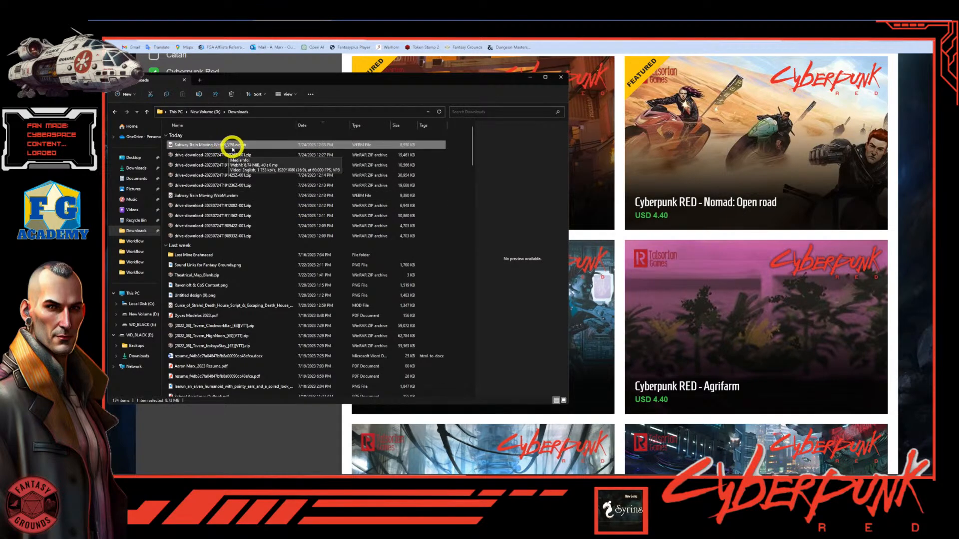
click(238, 198)
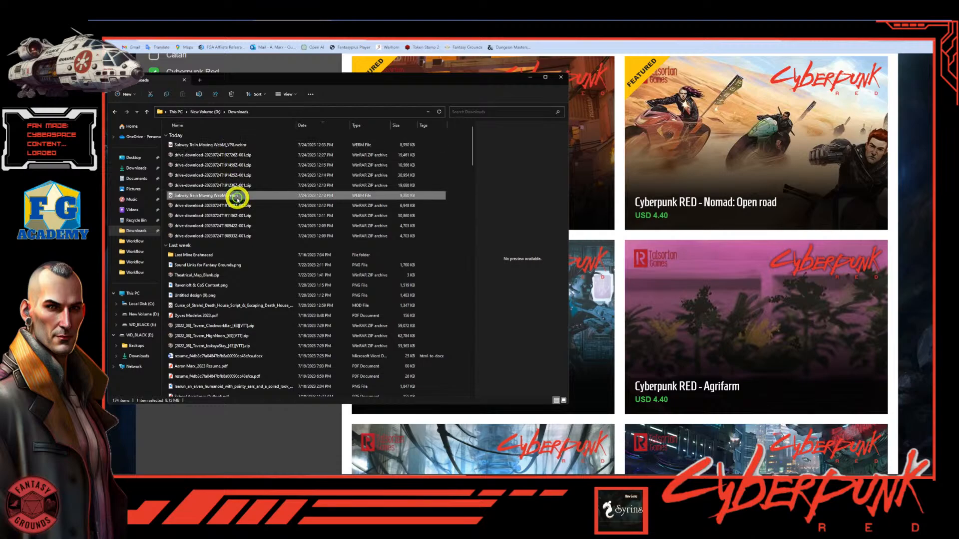
click(238, 146)
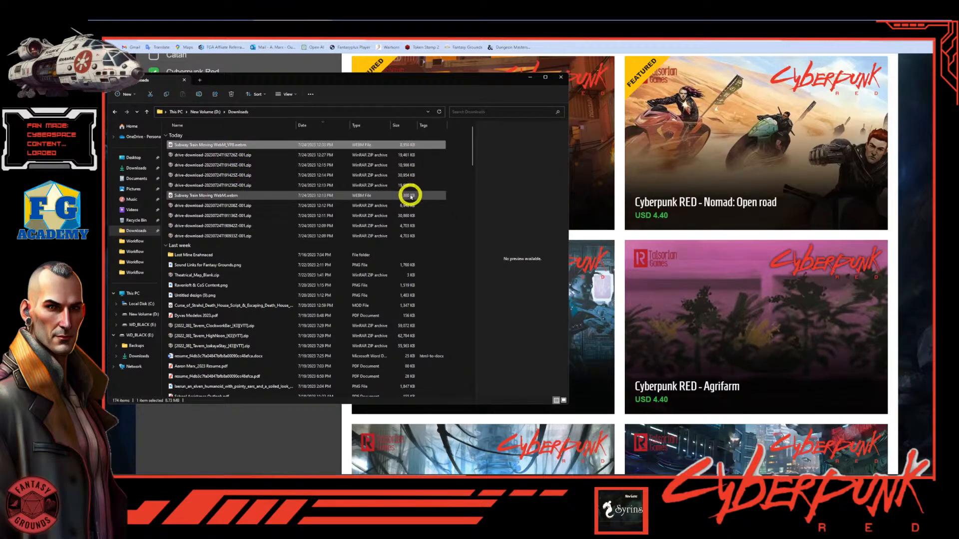
click(260, 195)
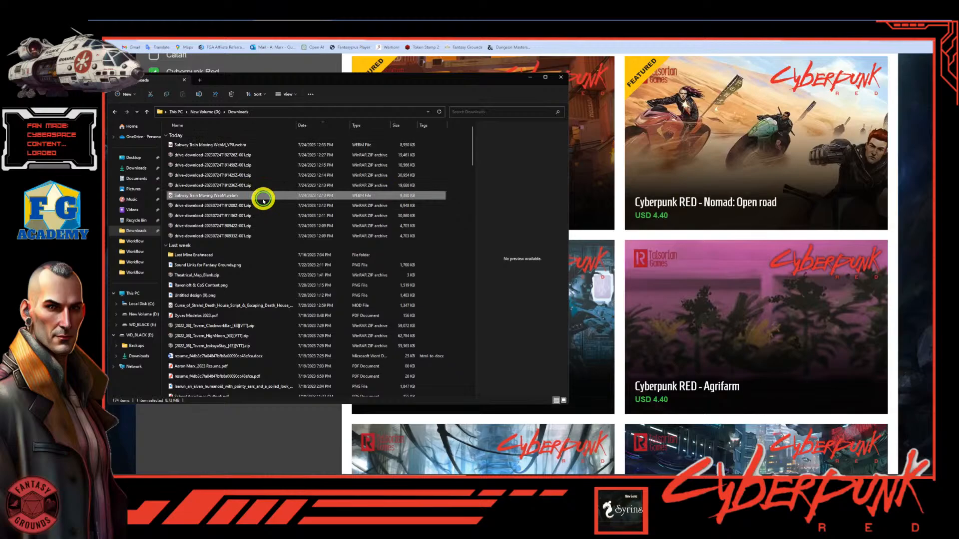
click(257, 148)
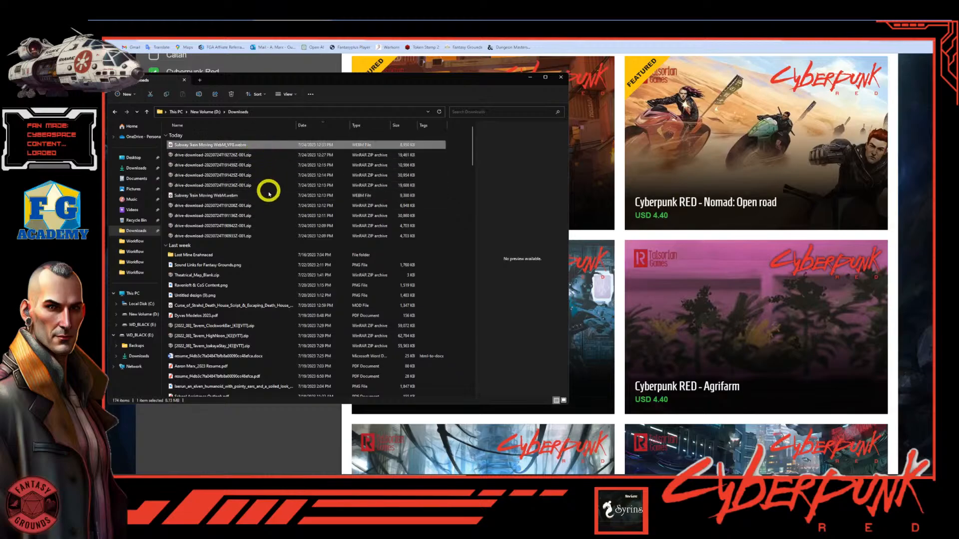
Cut the VP8-encoded subway train video from the Downloads folder and close the folder window
click(251, 196)
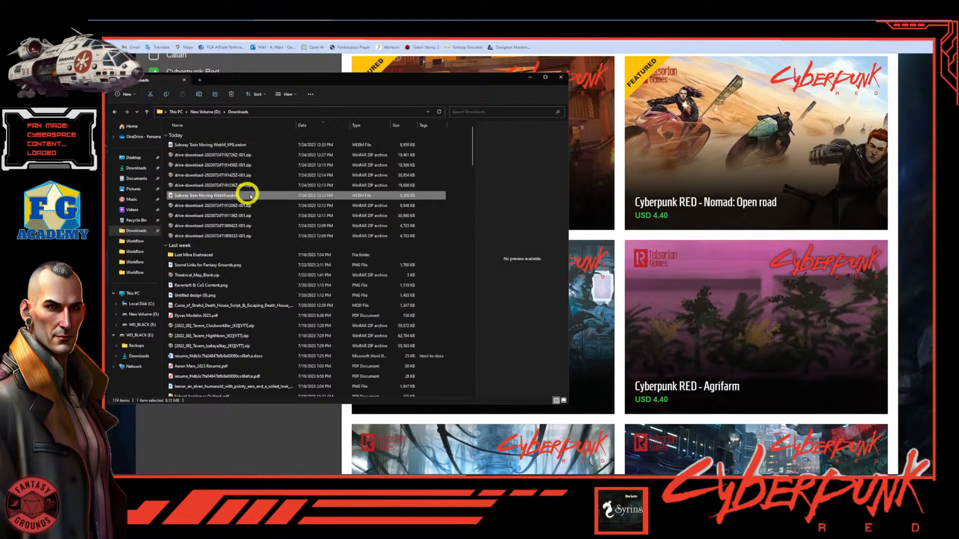
click(239, 146)
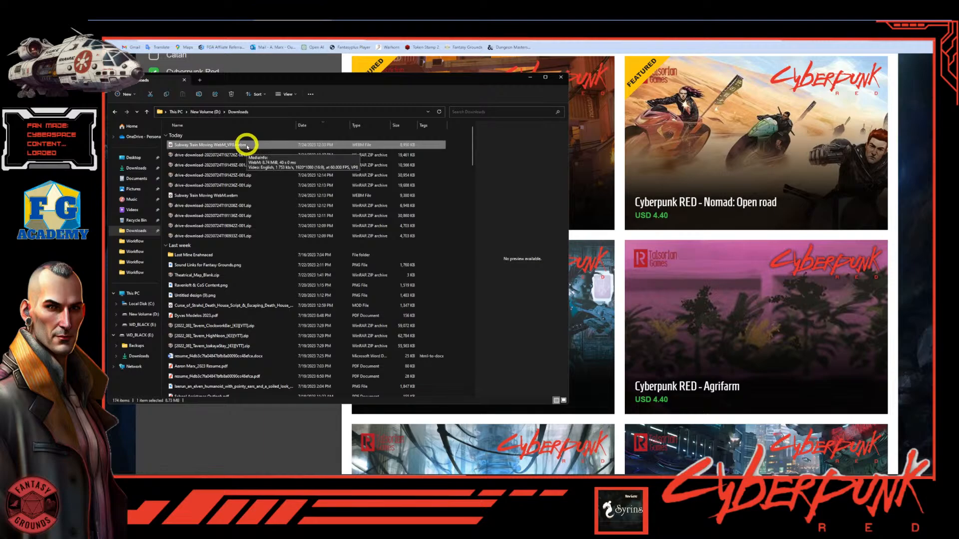
right_click(247, 146)
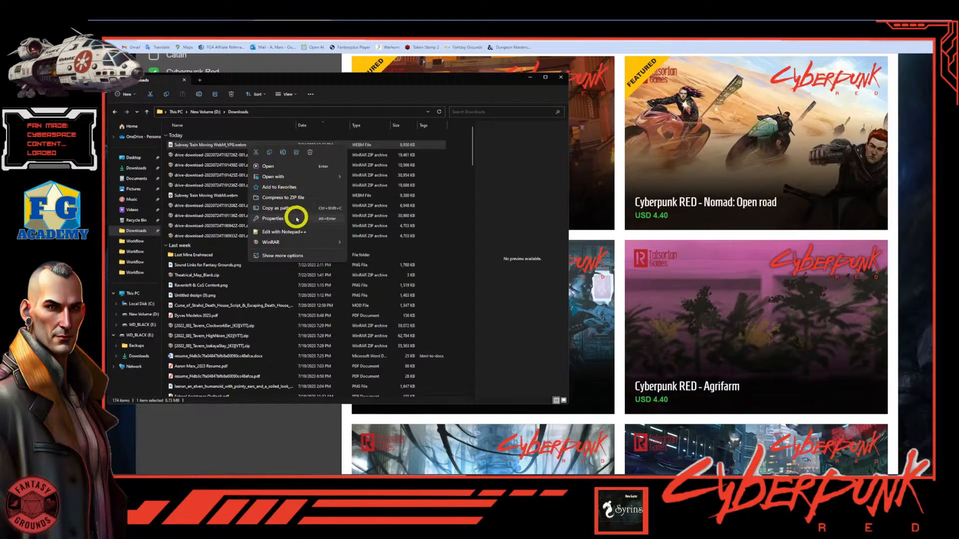
click(255, 151)
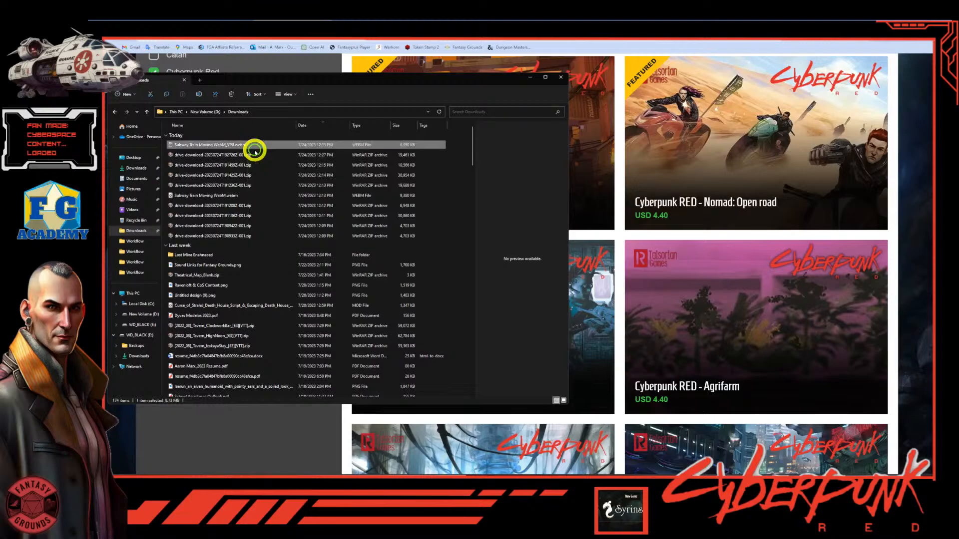
click(562, 77)
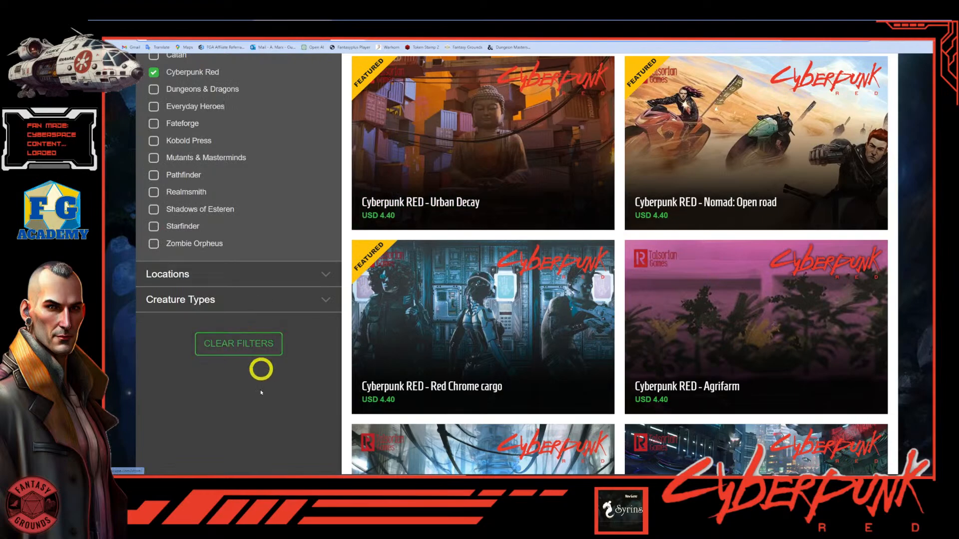
Switch to Fantasy Grounds and open the CP Red Preview campaign's images folder from the Assets window
click(242, 473)
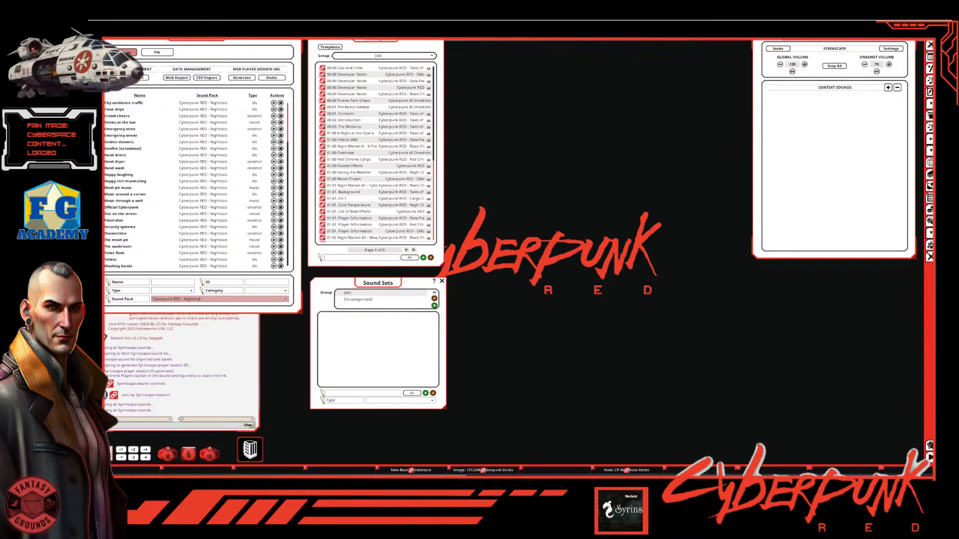
click(929, 115)
drag(547, 101, 627, 80)
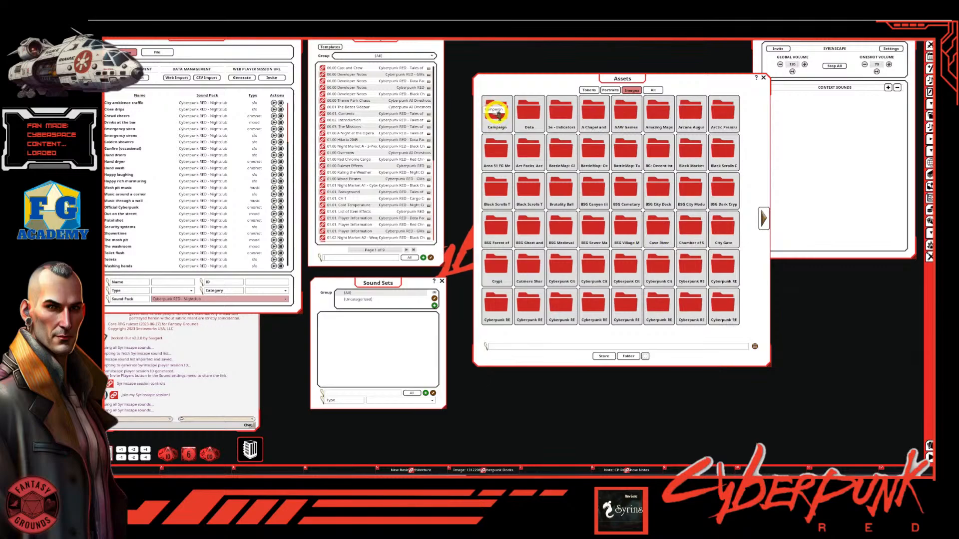
click(630, 357)
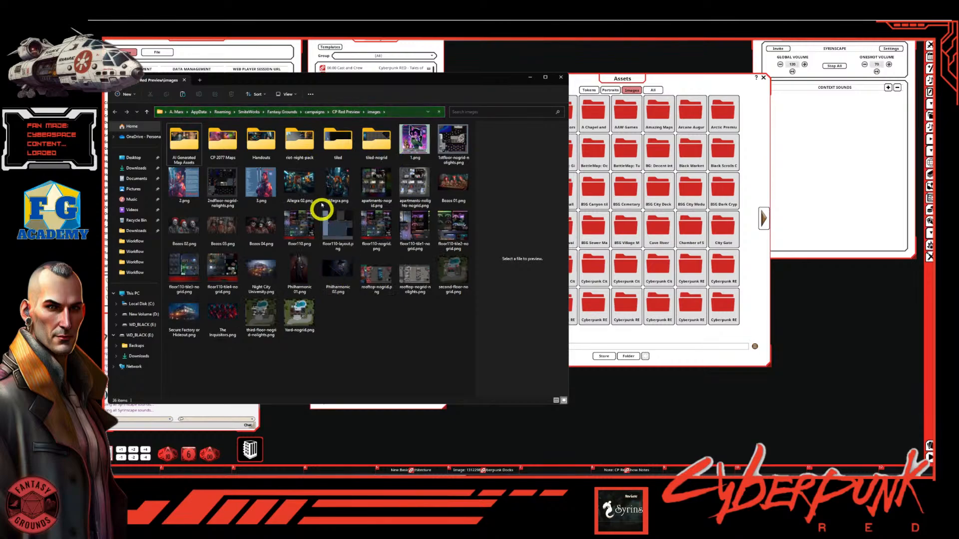
Create a new folder named Ani_CP Subway inside the campaign's images folder
right_click(366, 329)
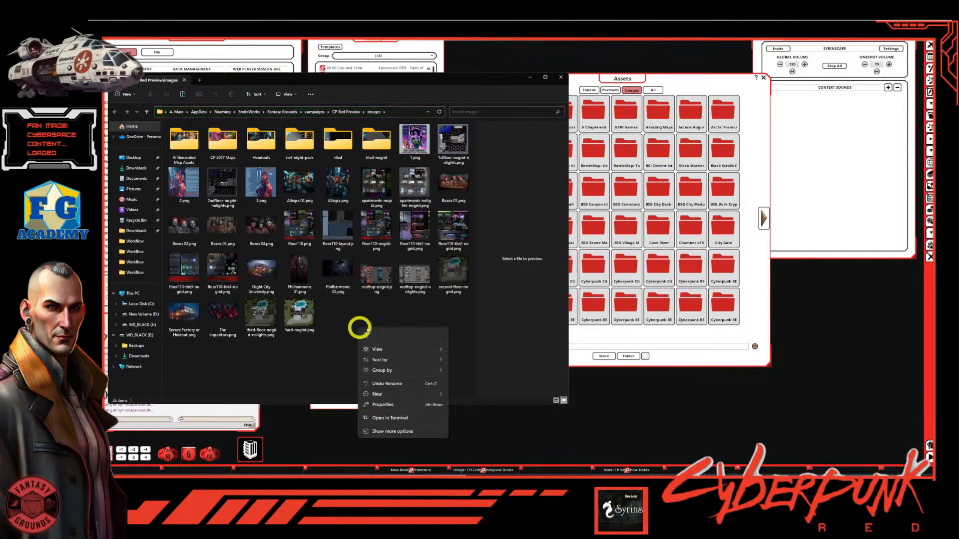
mouse_move(396, 353)
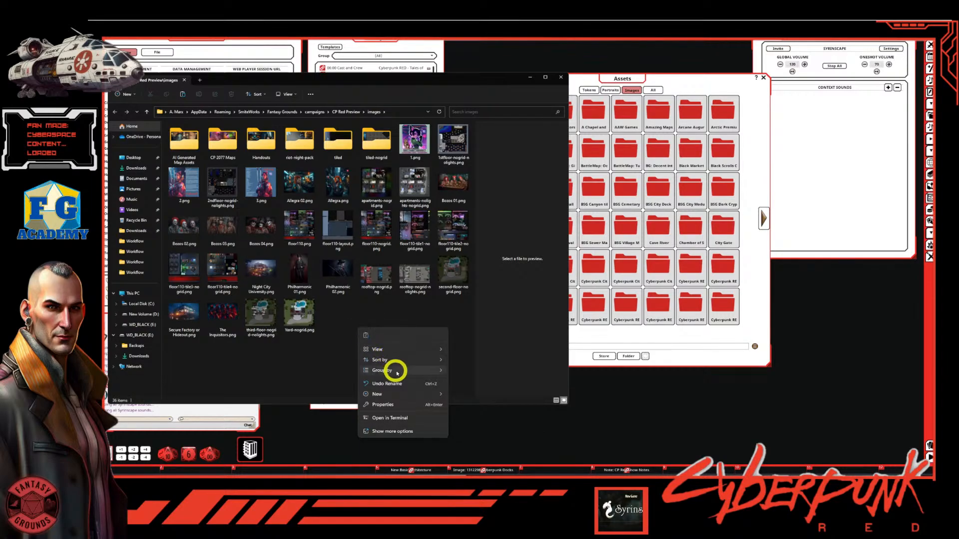
mouse_move(392, 394)
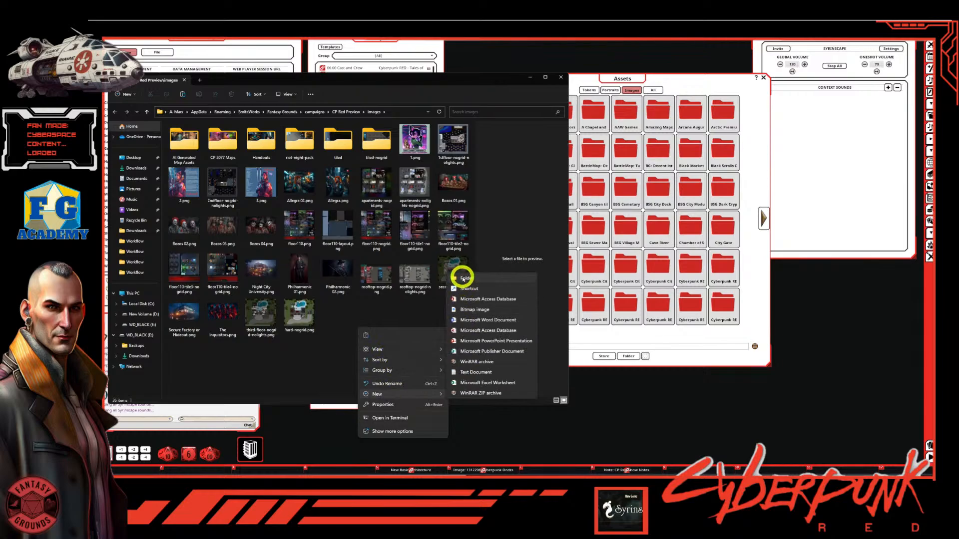
click(465, 278)
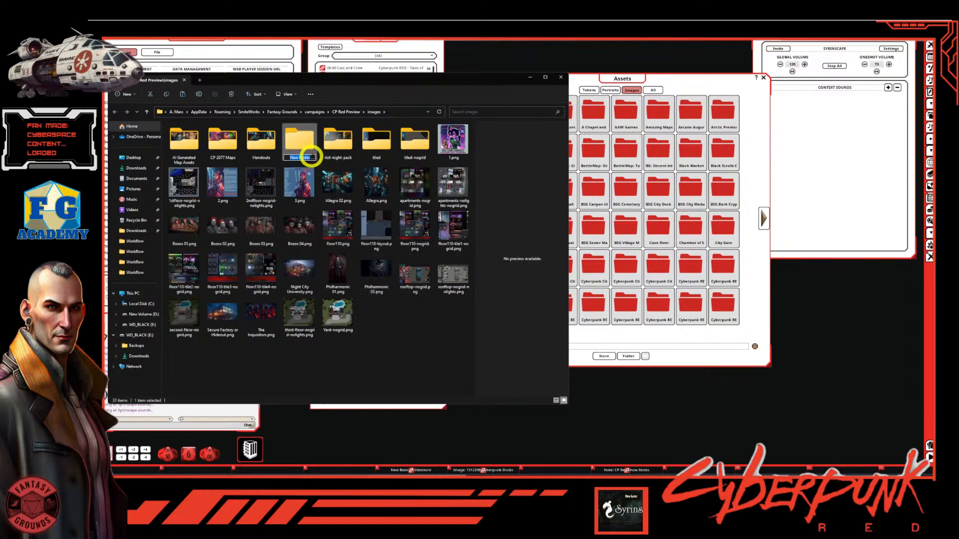
text(Subway)
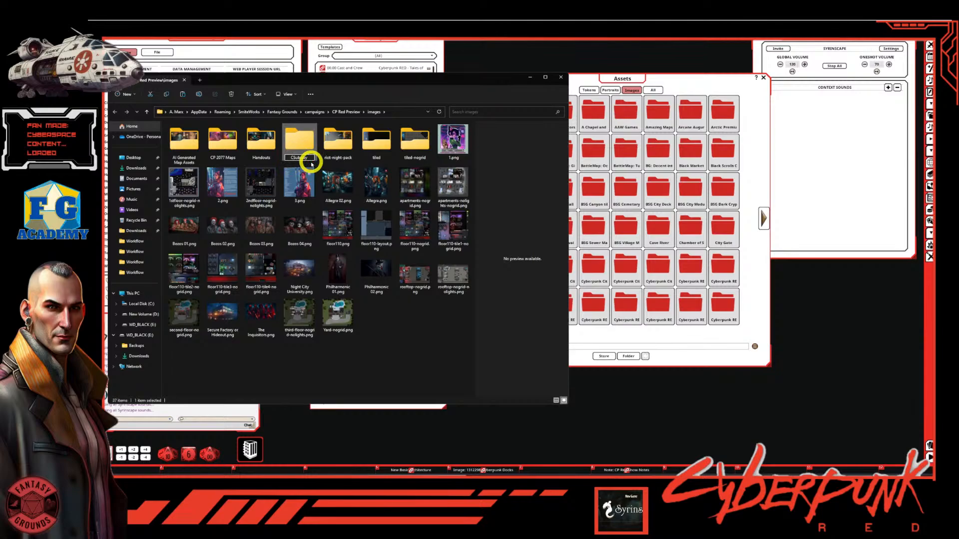
key(Return)
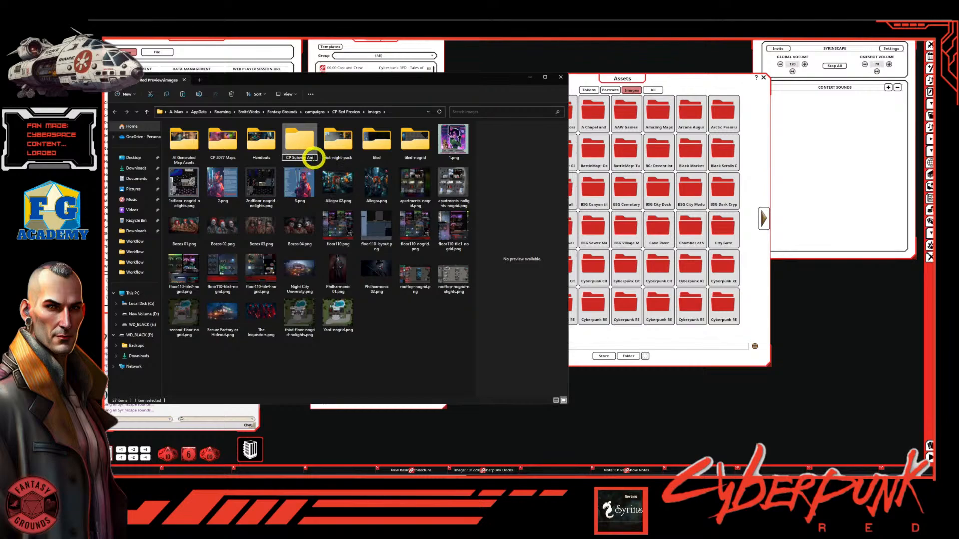
drag(308, 158, 330, 175)
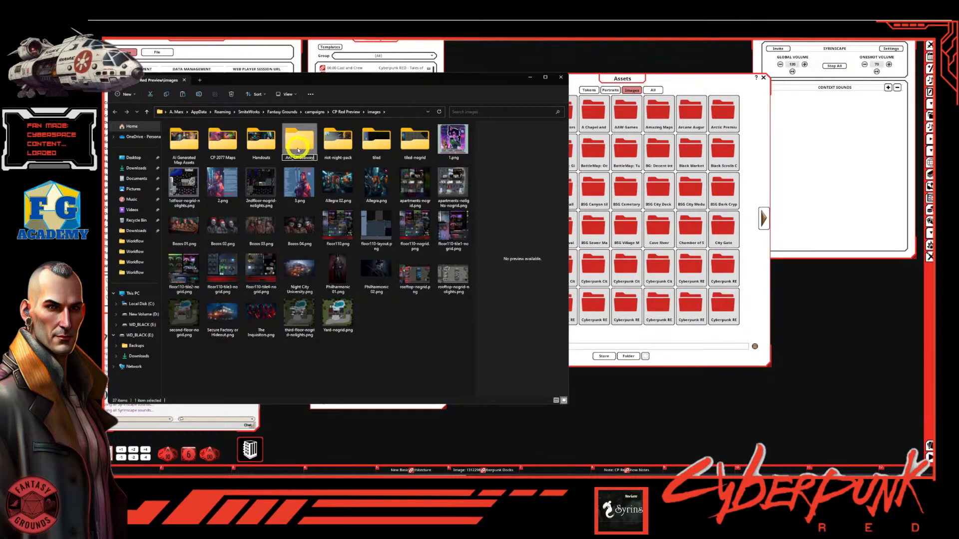
click(401, 300)
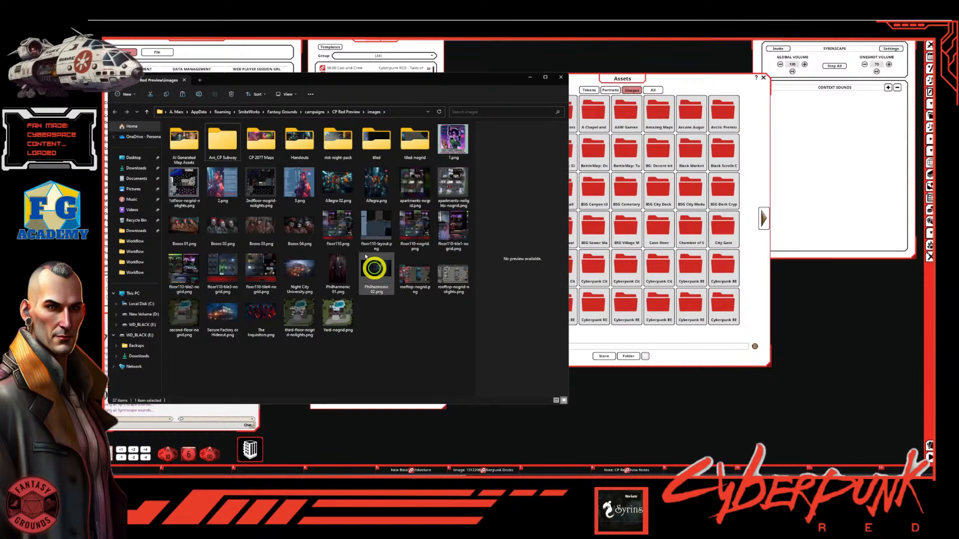
Open the Ani_CP Subway folder and paste the VP8 subway train video into it
click(222, 150)
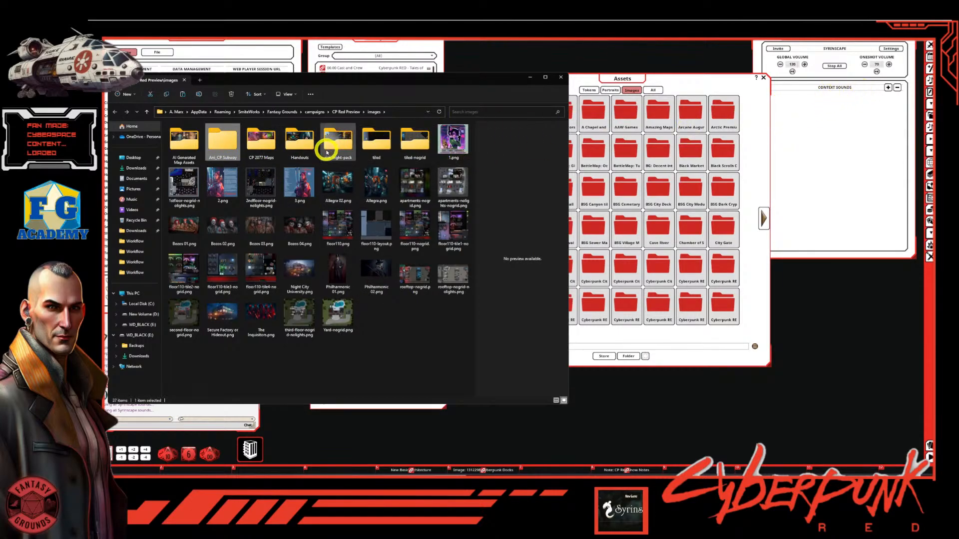
double_click(222, 147)
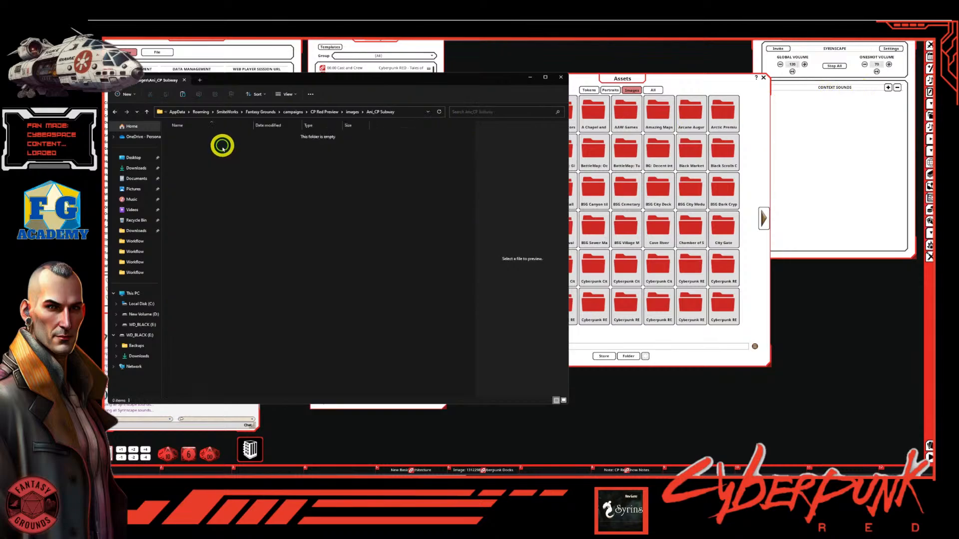
right_click(233, 159)
key(Escape)
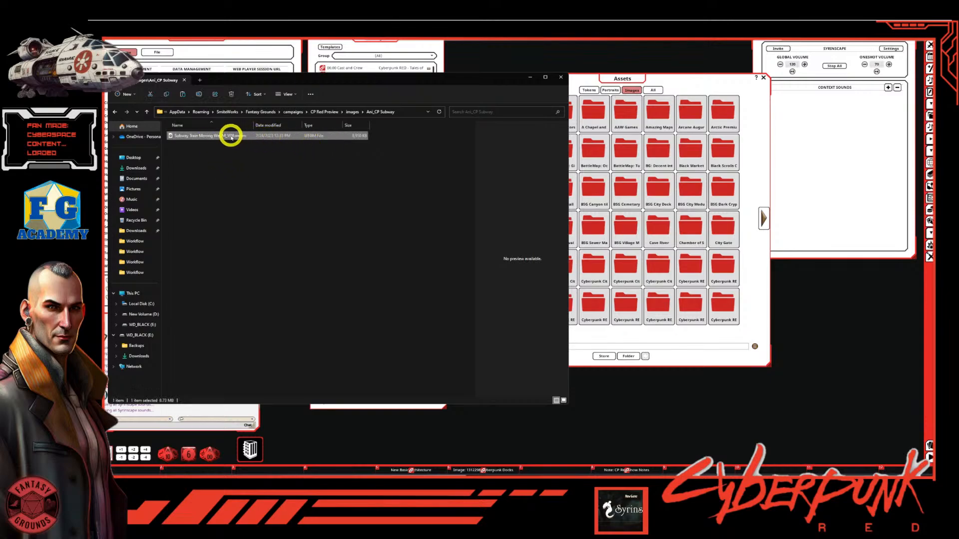
Rename the pasted subway train video as ANI_Moving_Subway.webm
click(230, 138)
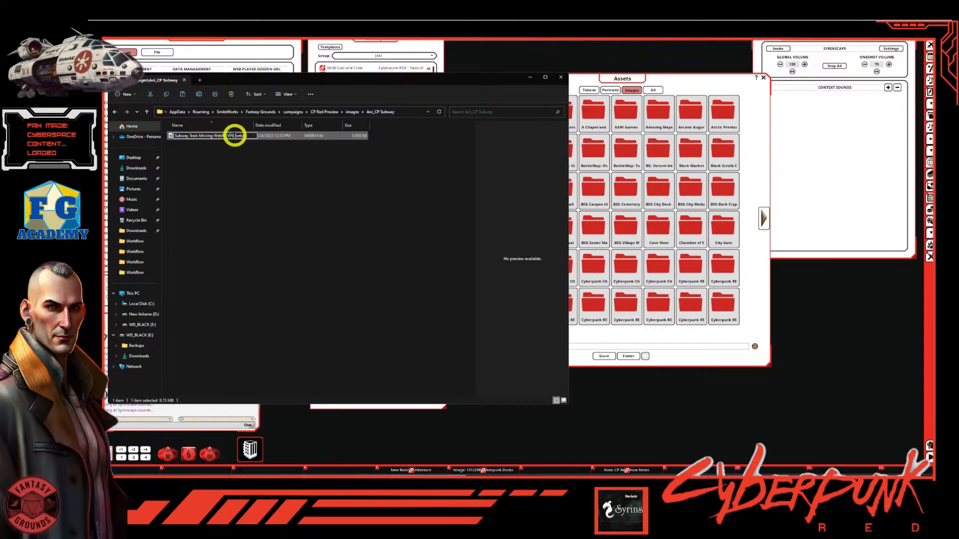
drag(235, 136, 171, 135)
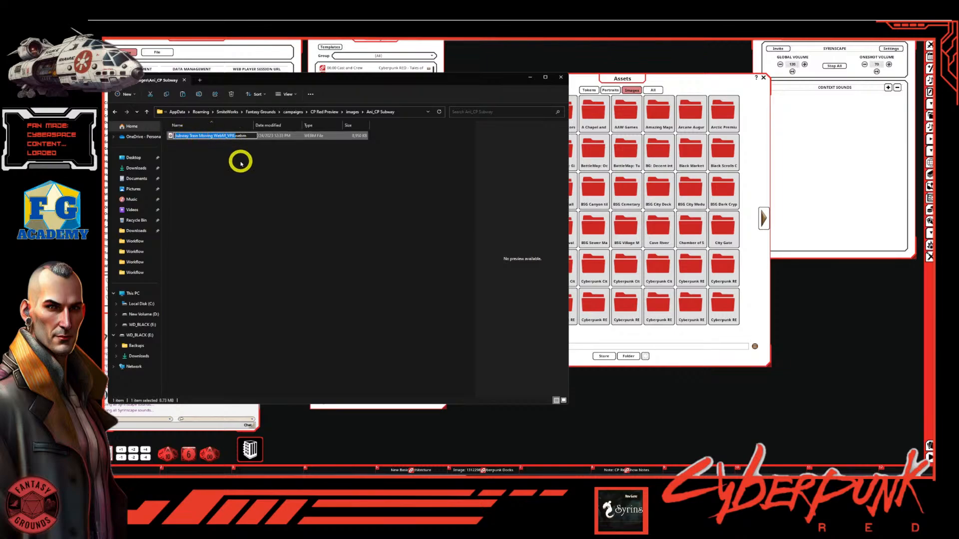
key(BackSpace)
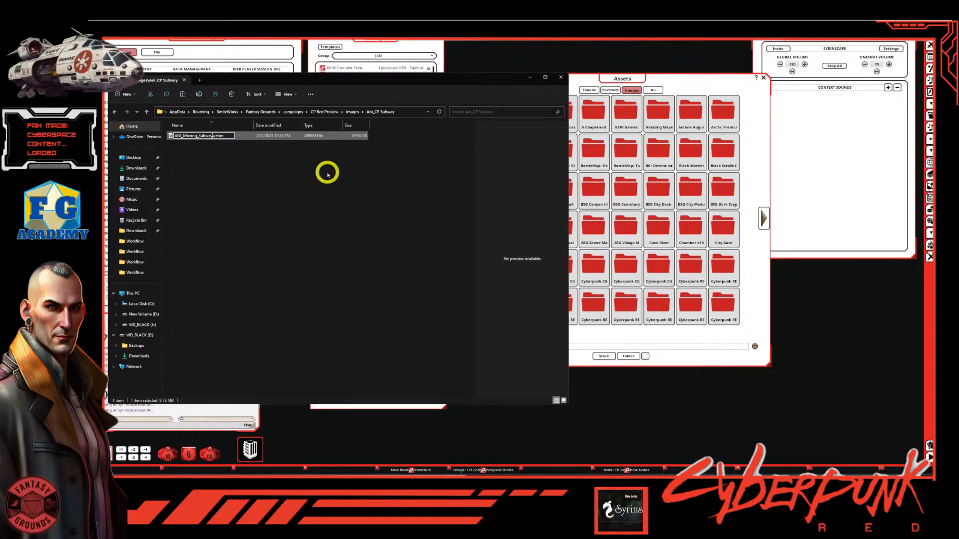
text(.)
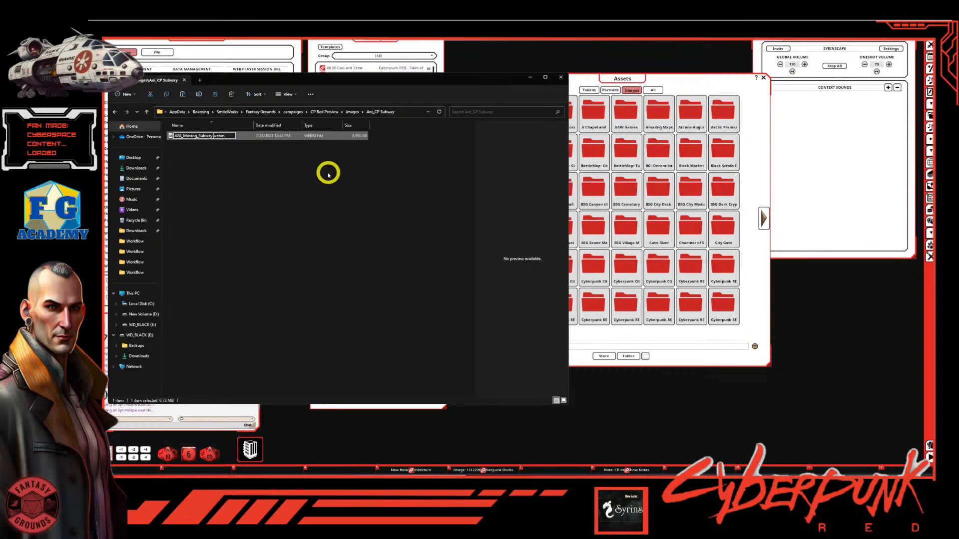
click(287, 175)
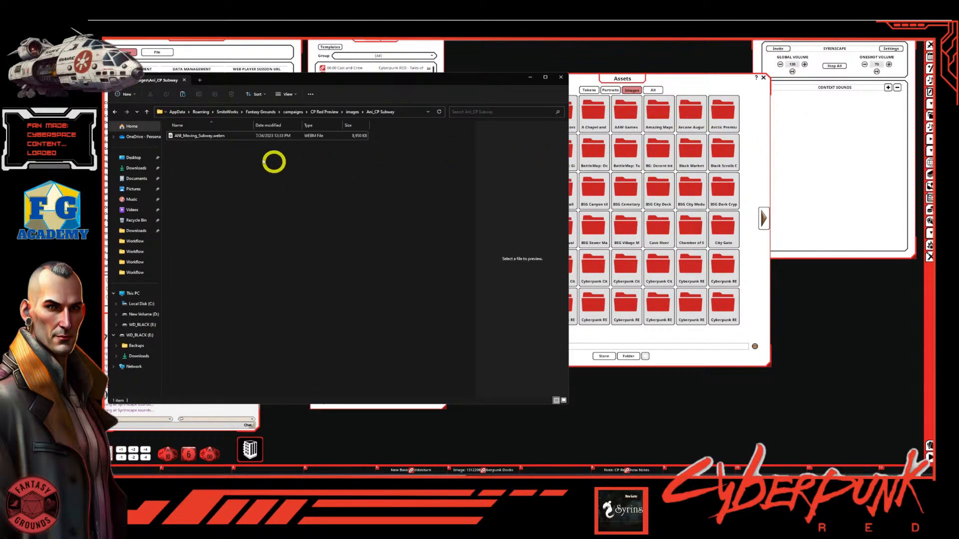
click(192, 140)
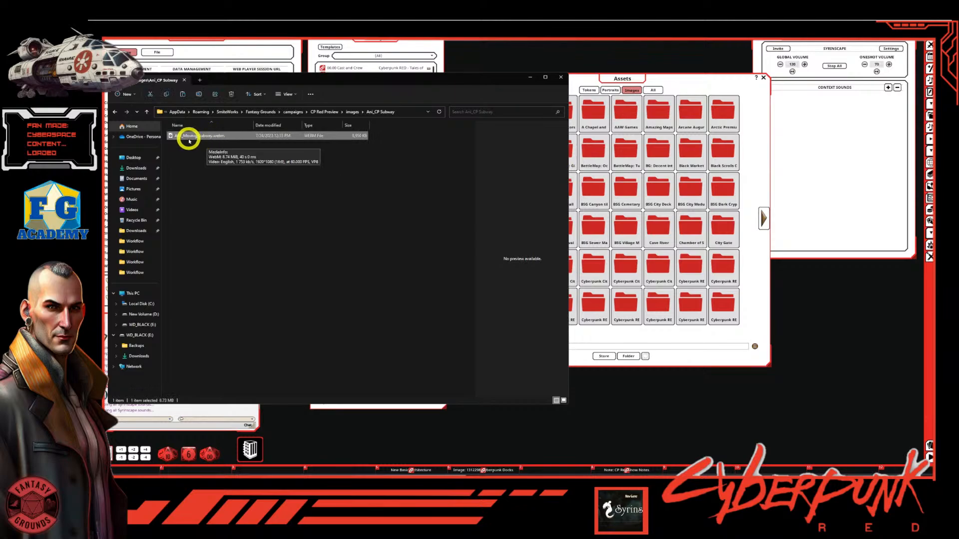
Close the file folder window and refresh the folder assets in Fantasy Grounds
click(561, 77)
drag(634, 78, 607, 63)
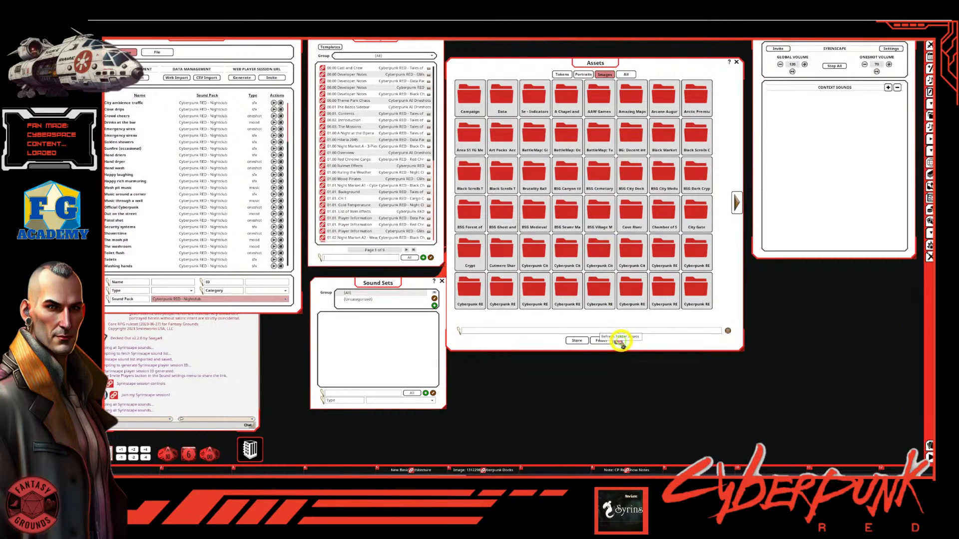
click(621, 342)
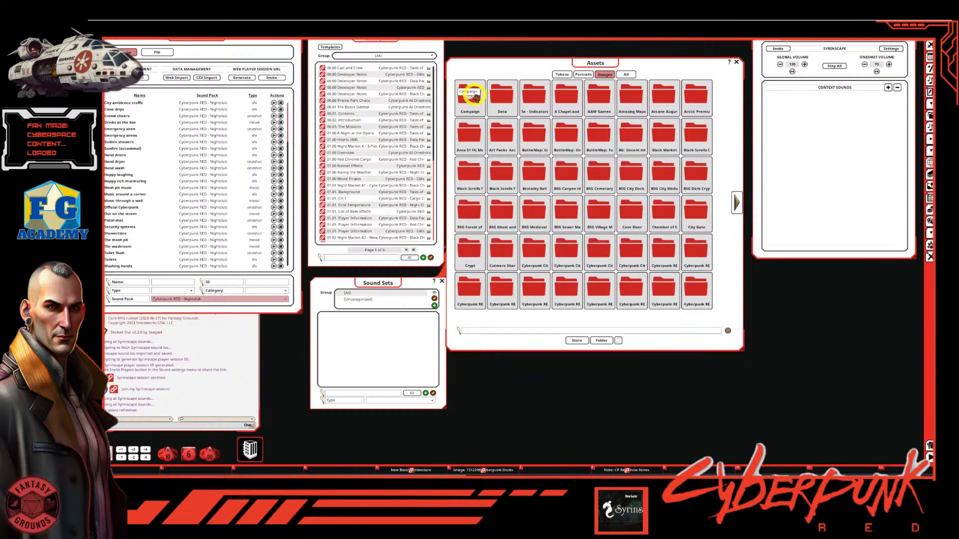
Preview the moving subway video from the campaign's Ani_CP Subway asset folder and move the preview clear of its thumbnail
click(473, 95)
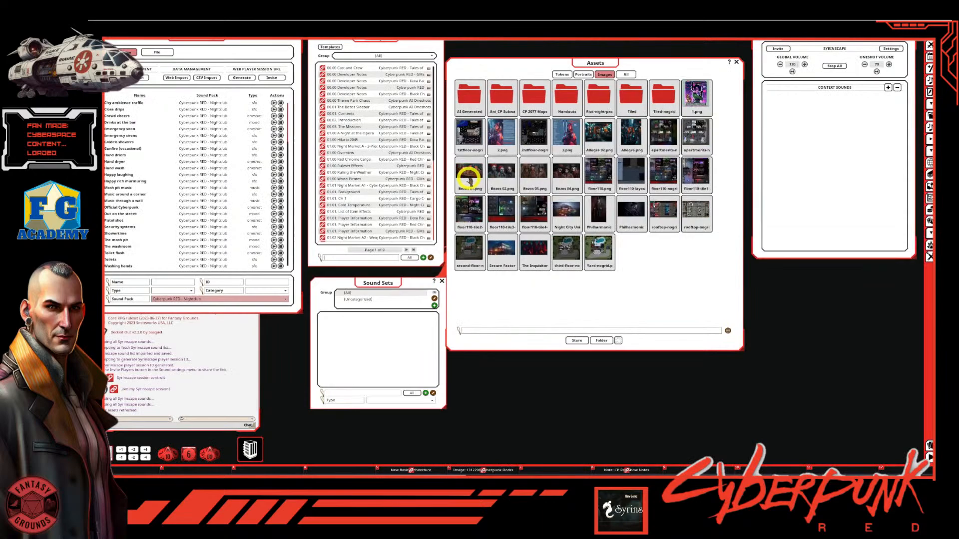
click(468, 178)
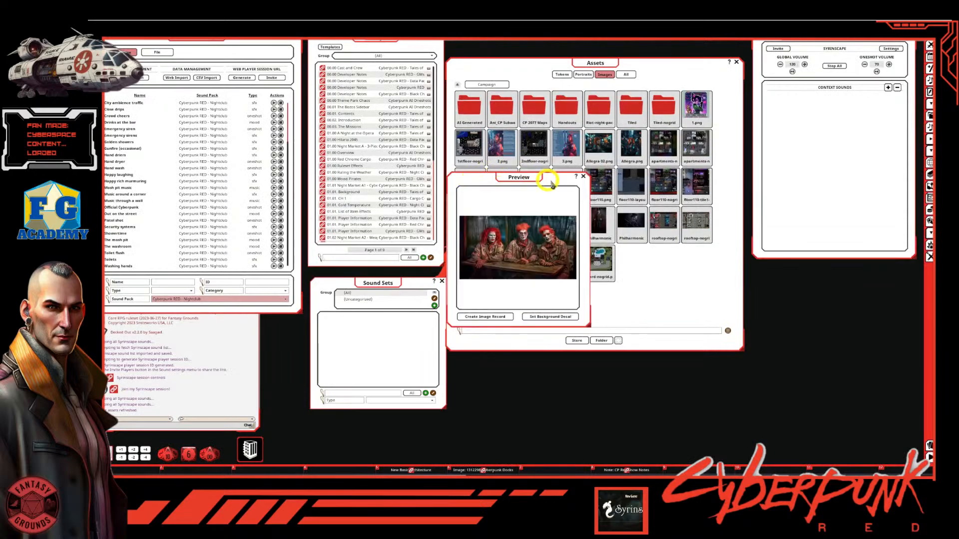
click(583, 176)
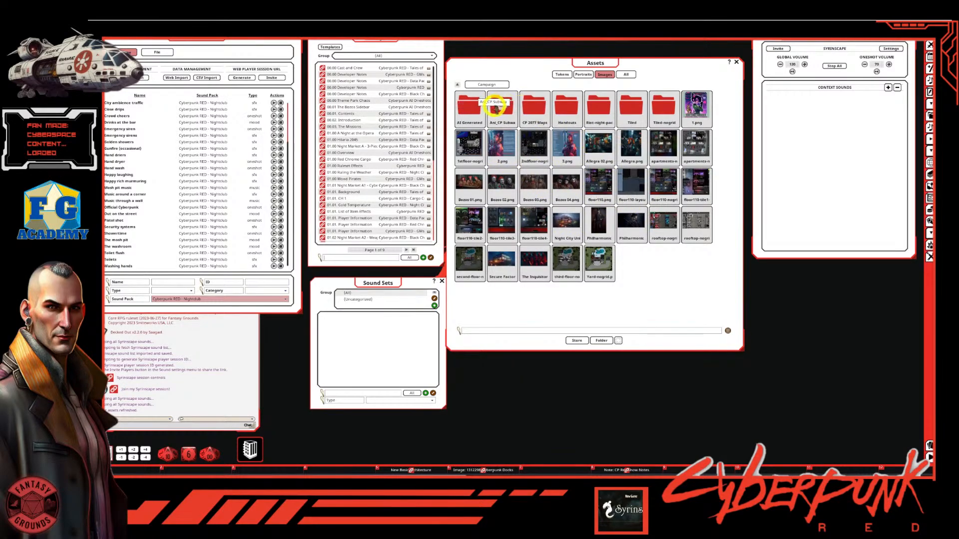
click(502, 102)
click(475, 105)
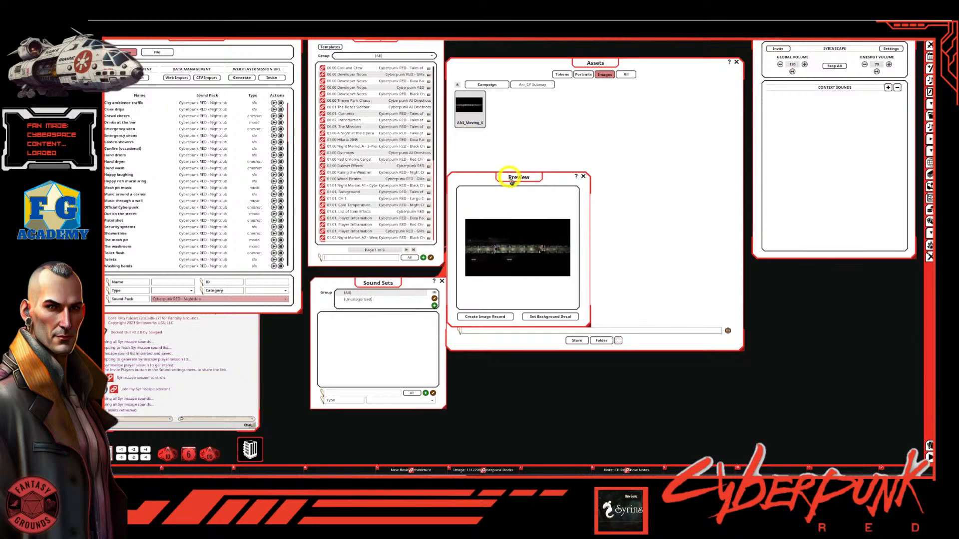
drag(505, 179, 548, 101)
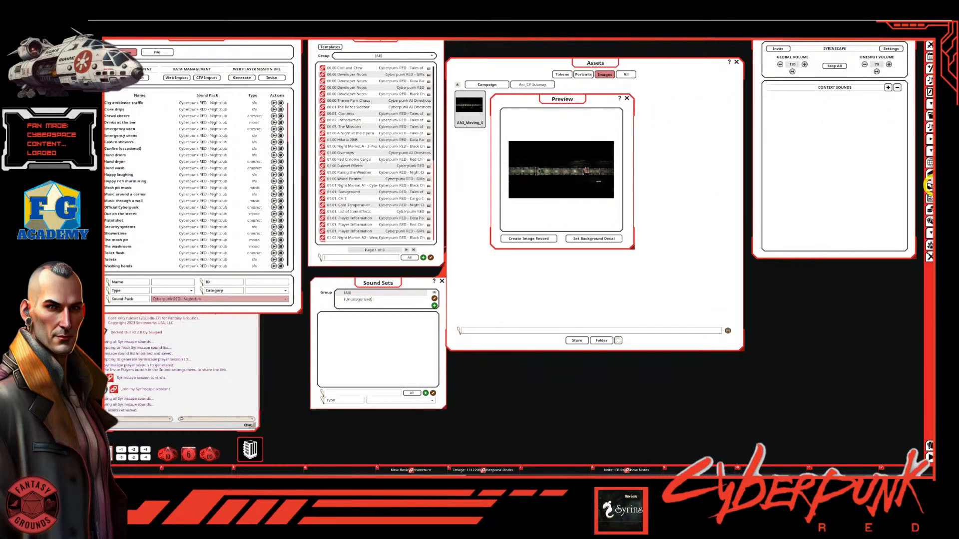
Open the campaign's image list, place it beside the asset preview and expand its group list
click(930, 186)
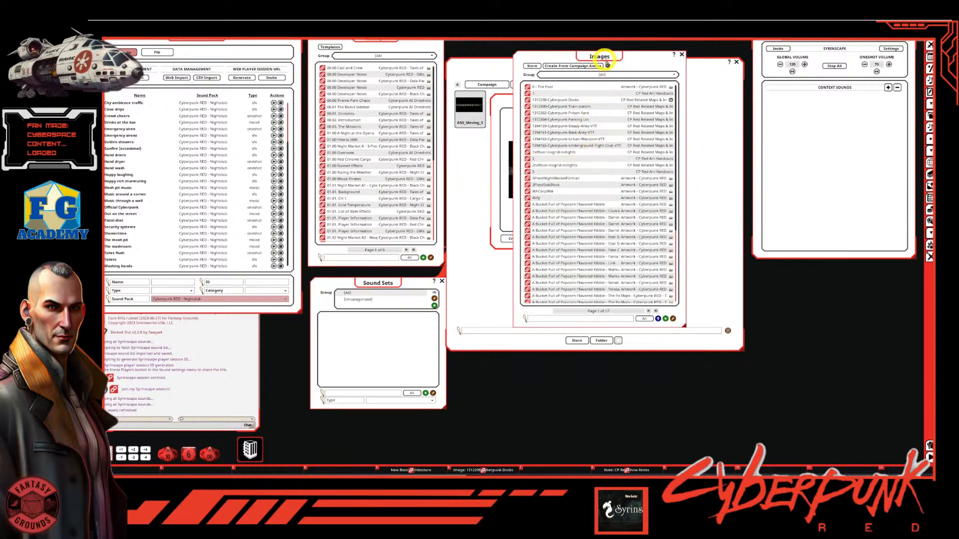
drag(606, 60, 381, 67)
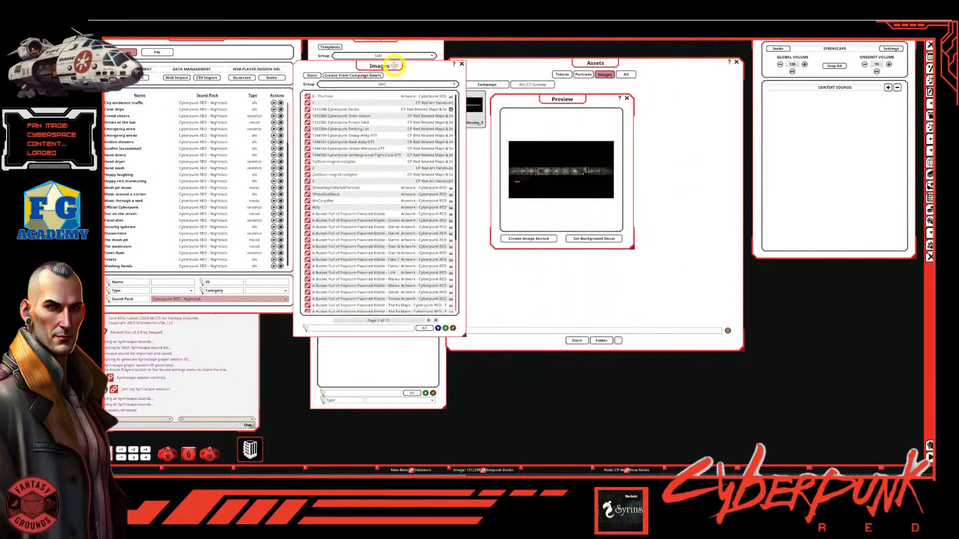
click(414, 82)
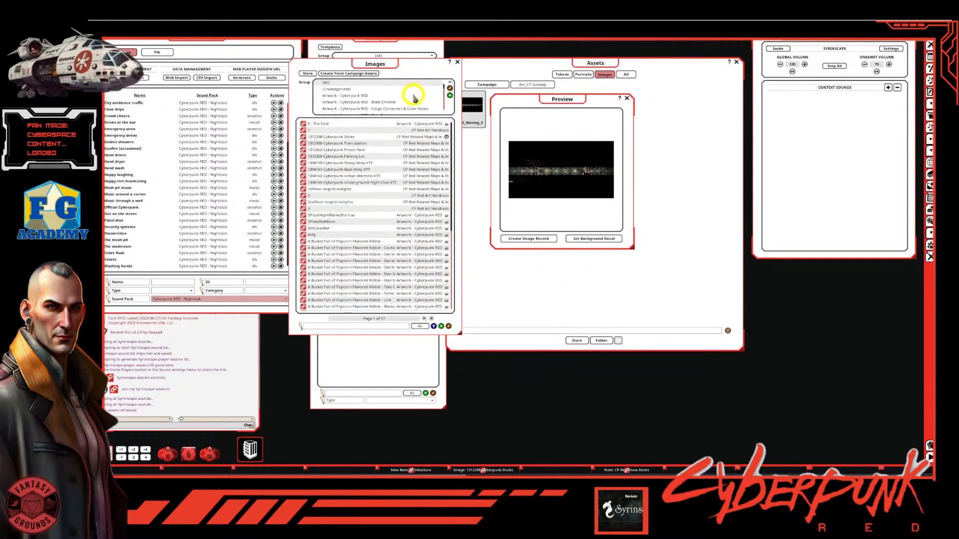
Look through the existing image groups and image records to see how they are named and organised
scroll(413, 99, down, 2)
scroll(413, 99, down, 5)
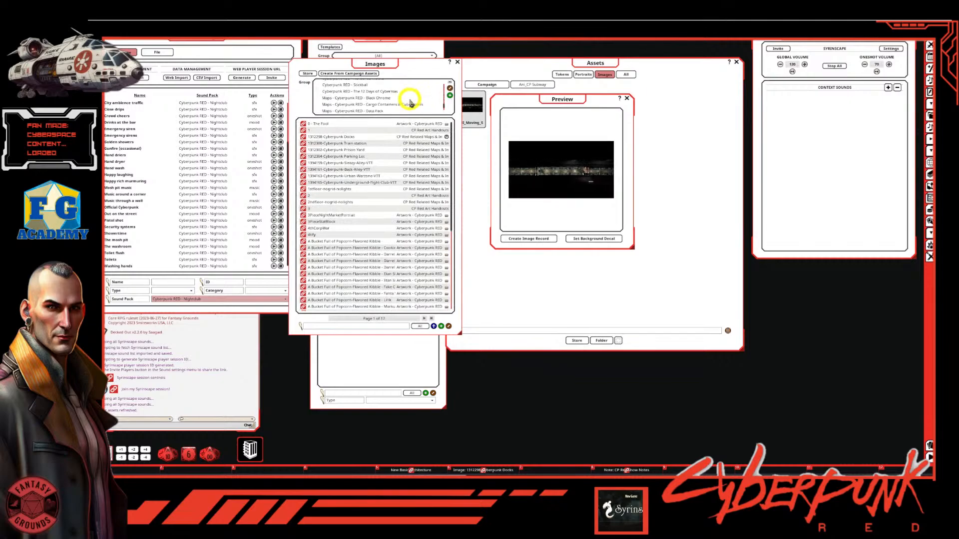
scroll(412, 99, up, 6)
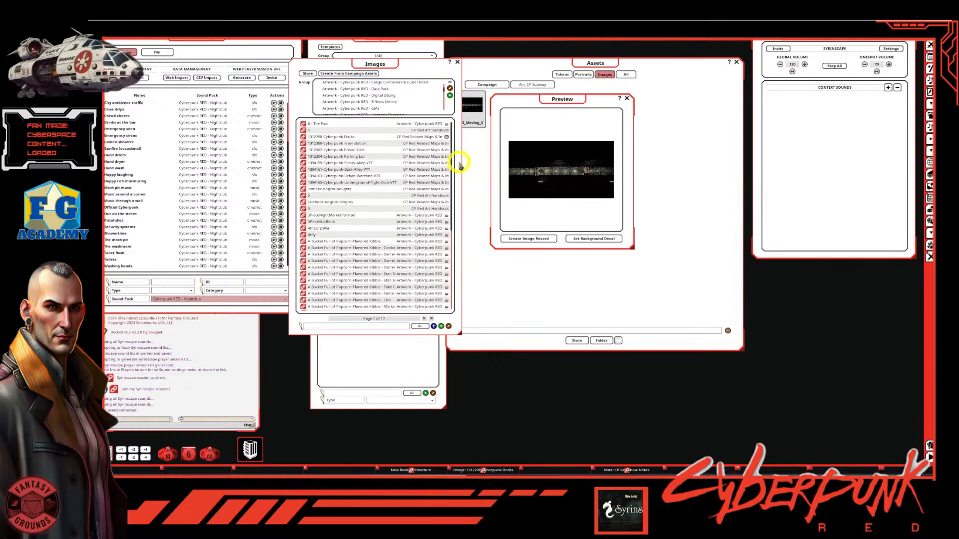
scroll(416, 162, down, 2)
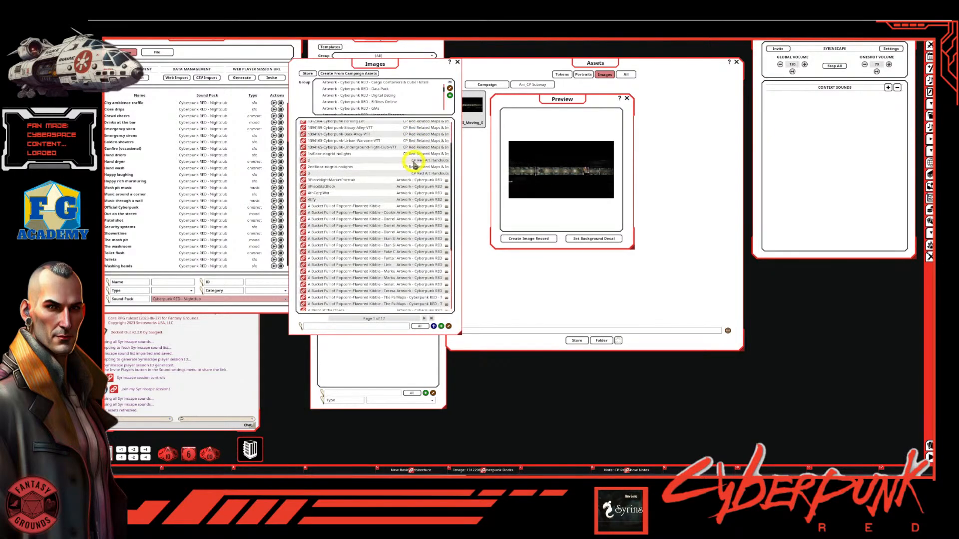
scroll(413, 162, up, 2)
scroll(408, 91, down, 6)
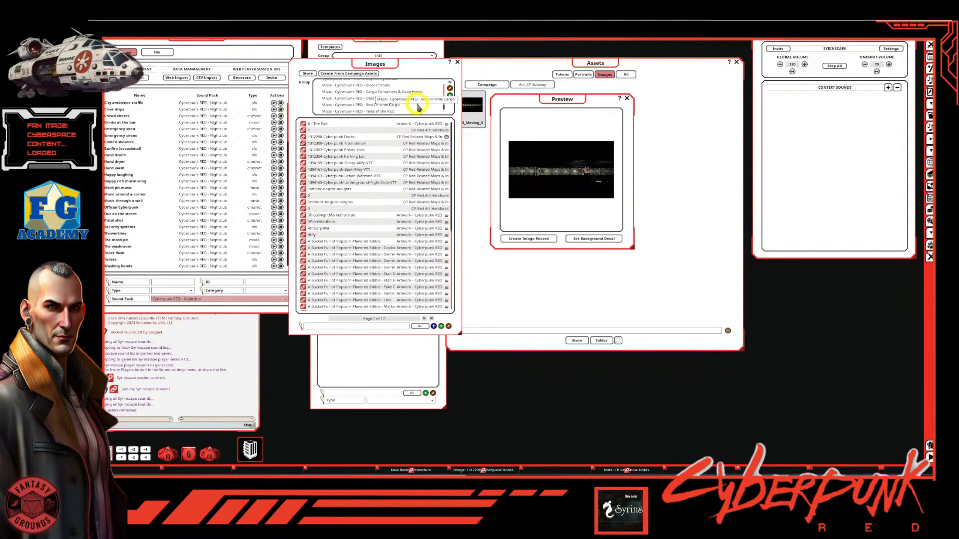
scroll(416, 106, up, 5)
scroll(417, 106, up, 3)
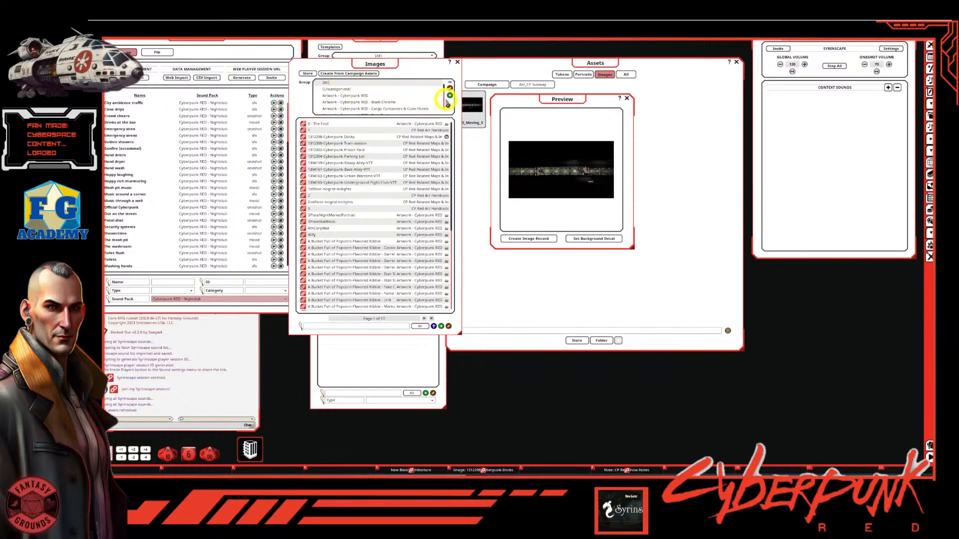
Add a new image group and name it Cyberpunk Moving Subway
click(450, 96)
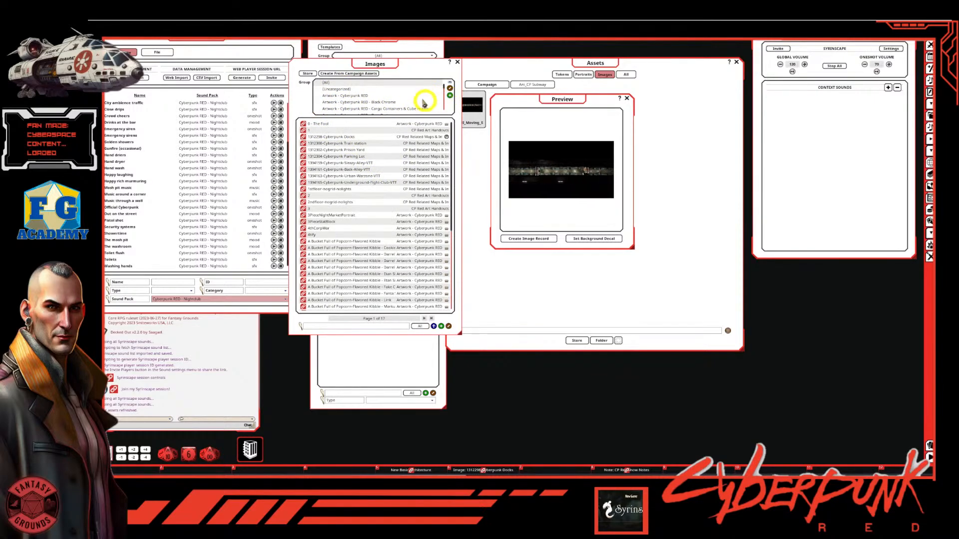
scroll(425, 104, down, 7)
scroll(424, 103, down, 3)
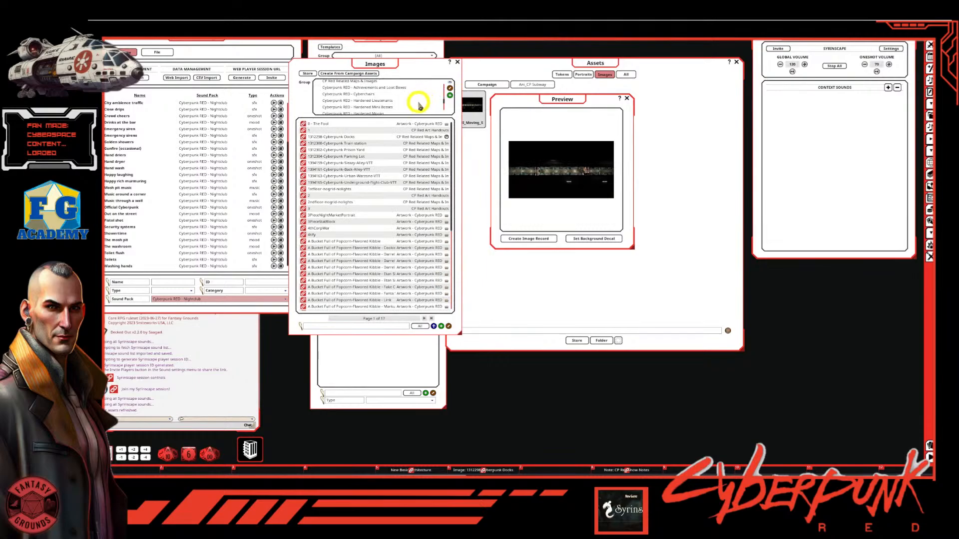
scroll(400, 106, down, 3)
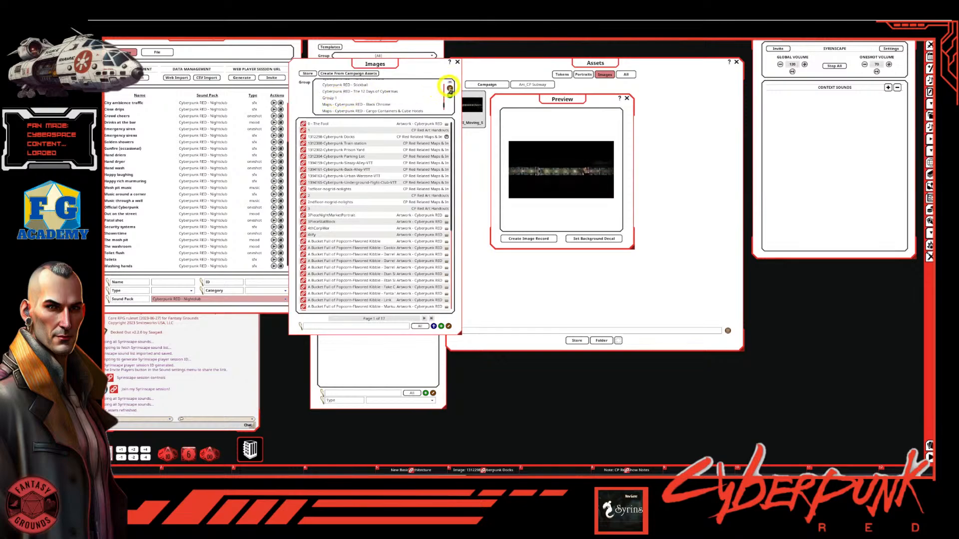
click(449, 88)
drag(346, 98, 323, 98)
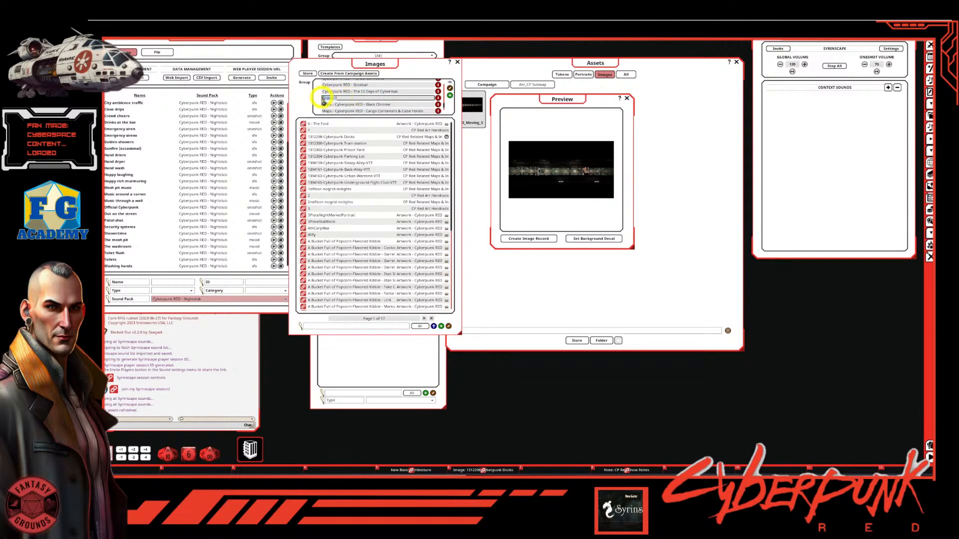
text(Cyberpunk)
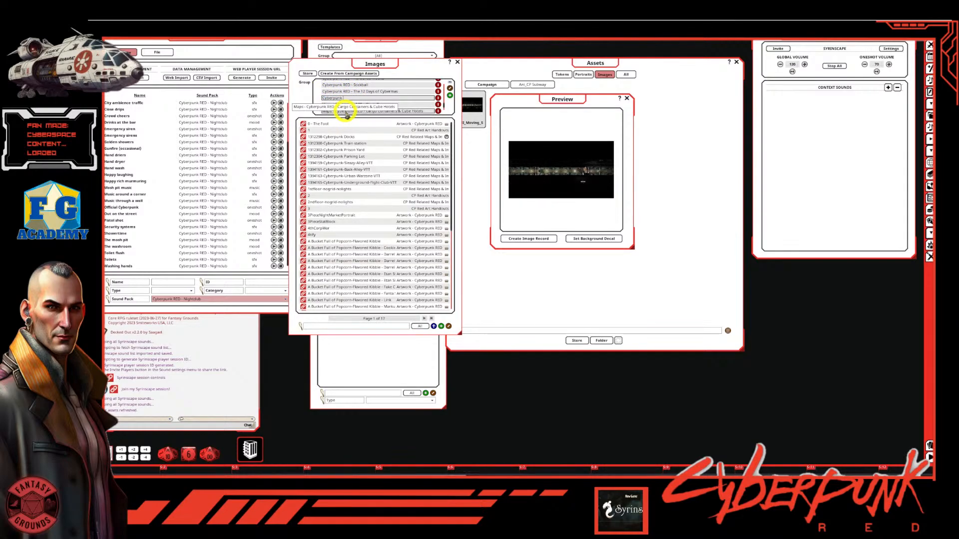
text( Maving Subway)
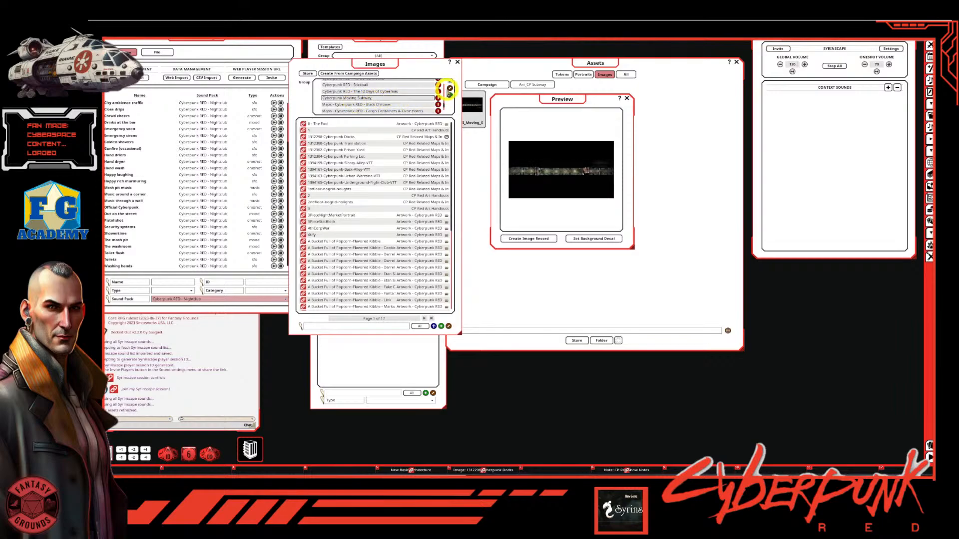
click(450, 89)
Find the Cyberpunk Moving Subway group in the image groups and rename it CP Red Moving Subway
scroll(416, 103, up, 5)
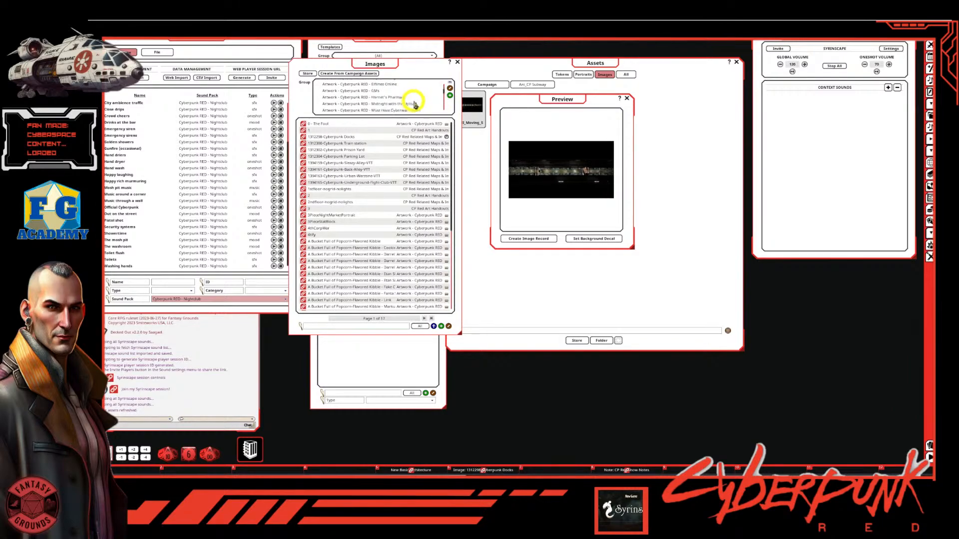
scroll(416, 103, down, 2)
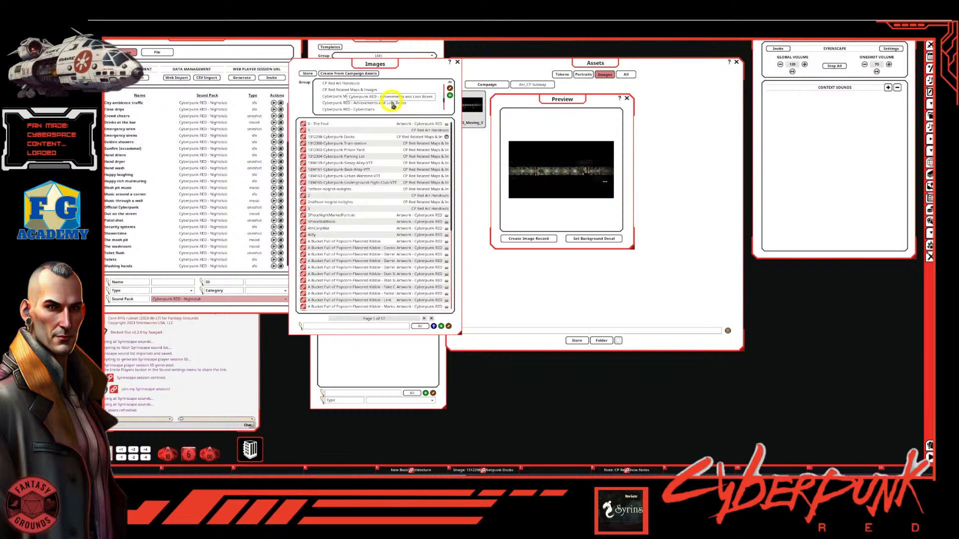
scroll(393, 106, down, 4)
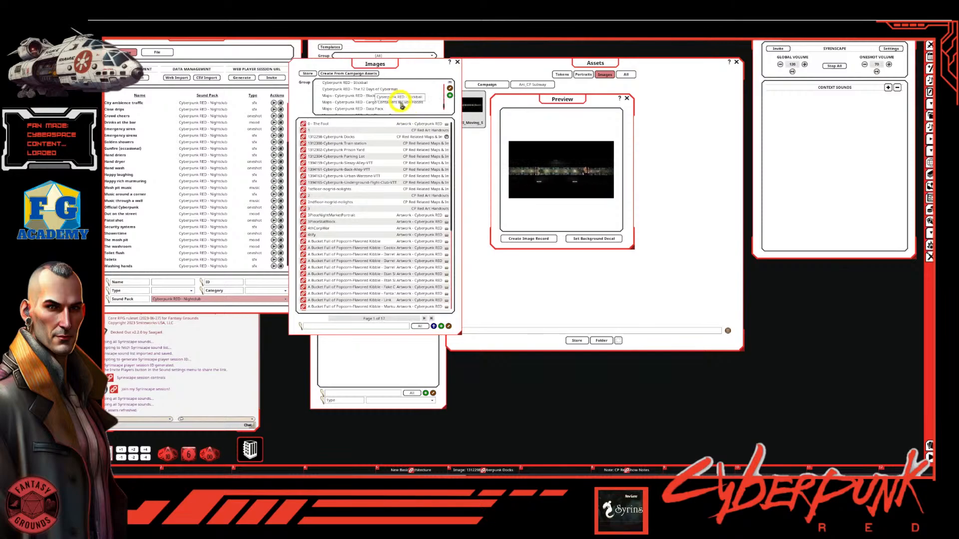
scroll(402, 105, up, 2)
scroll(405, 105, up, 2)
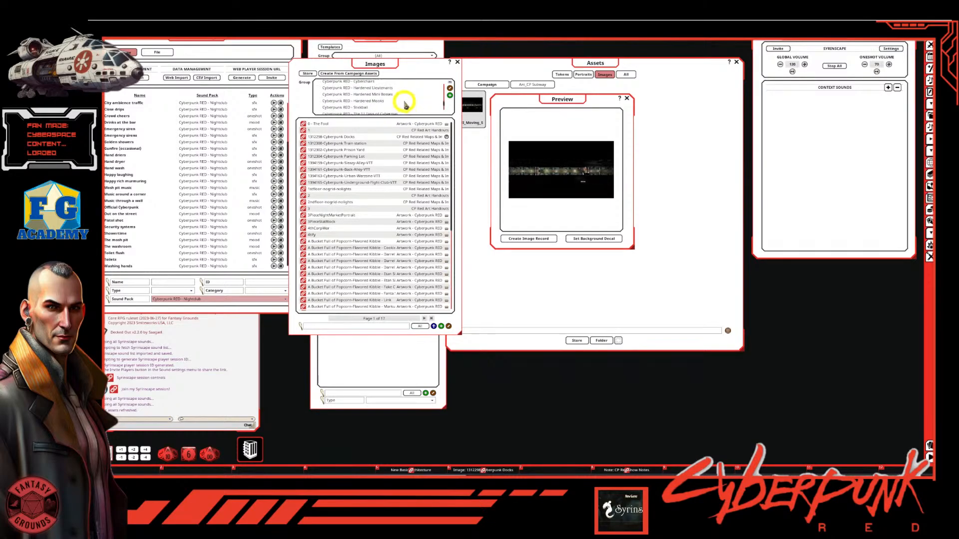
scroll(405, 105, up, 4)
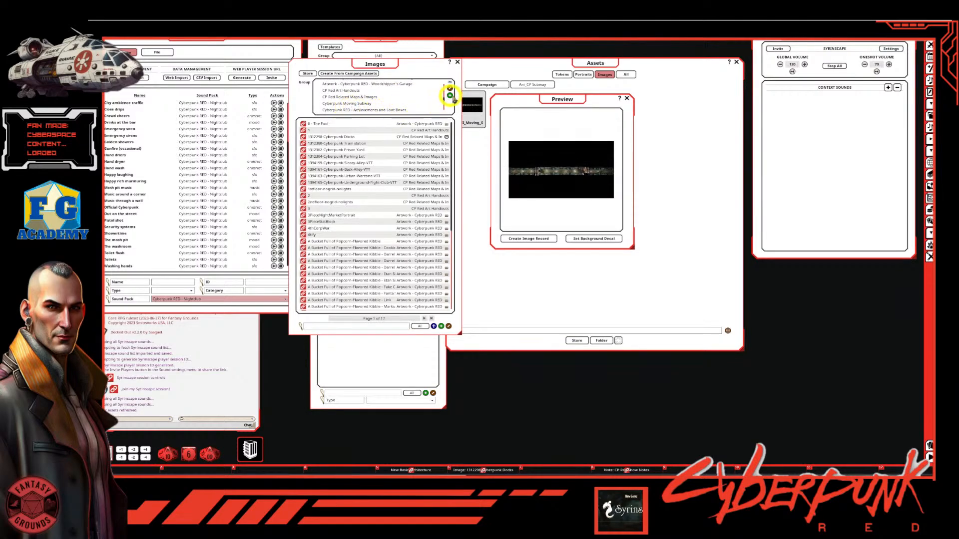
click(451, 88)
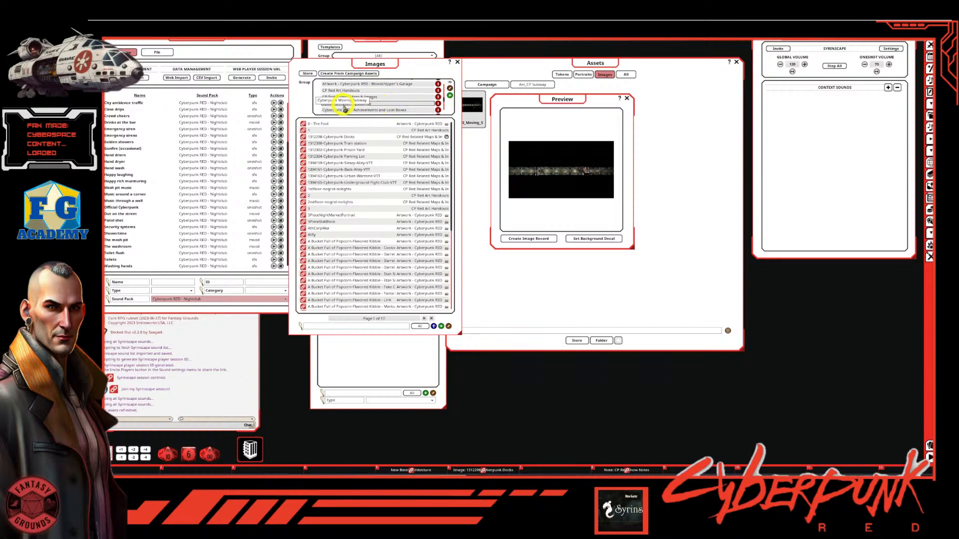
drag(343, 109, 377, 114)
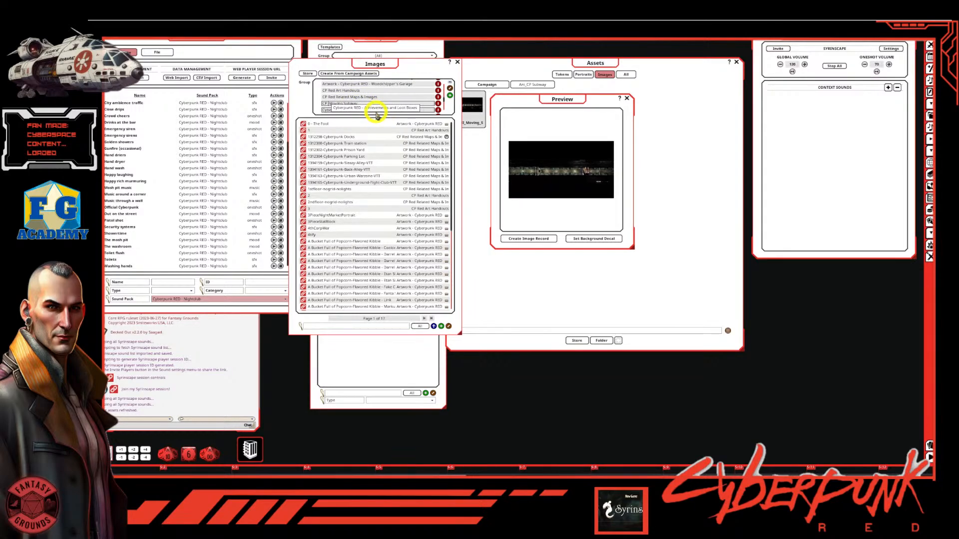
drag(376, 115, 411, 122)
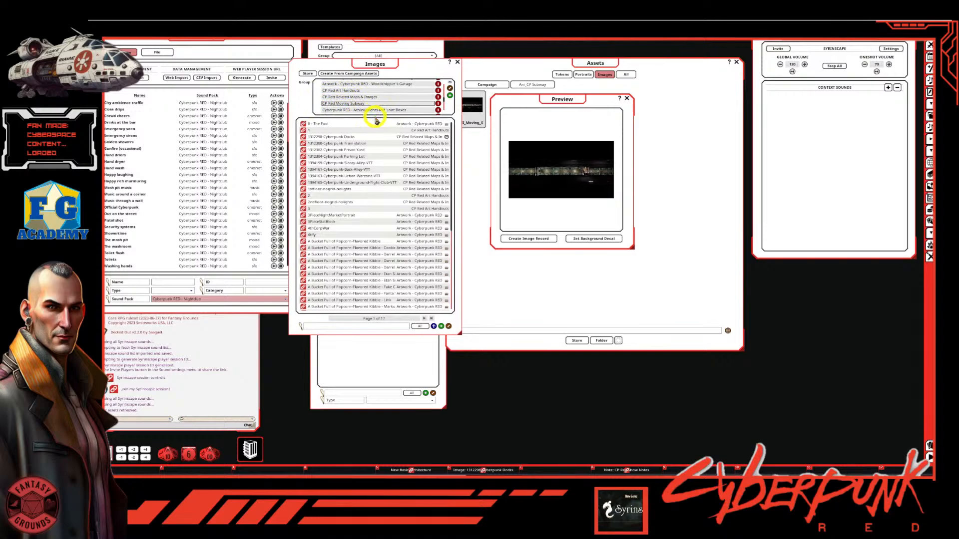
Try the prefix Subway_ in front of the CP Red Moving Subway group name
key(shift)
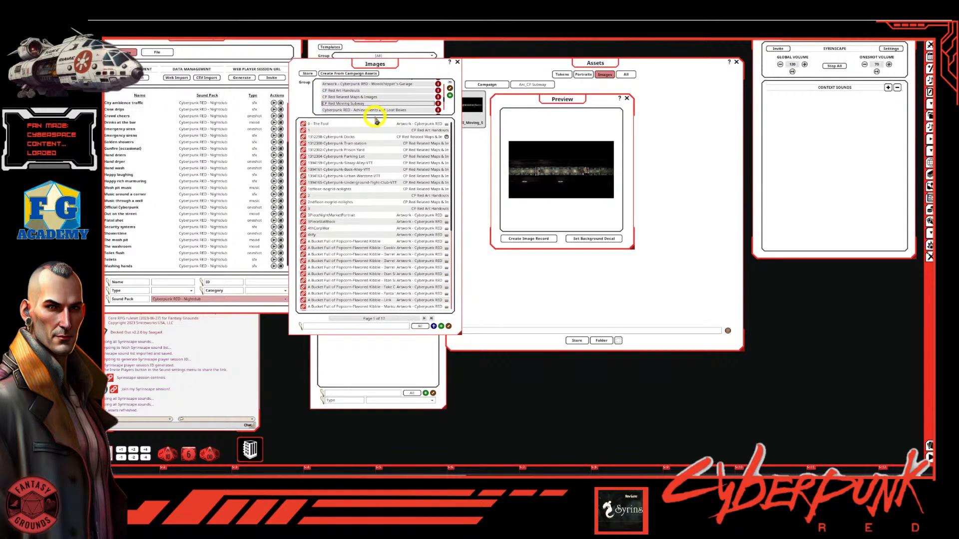
text(Urb)
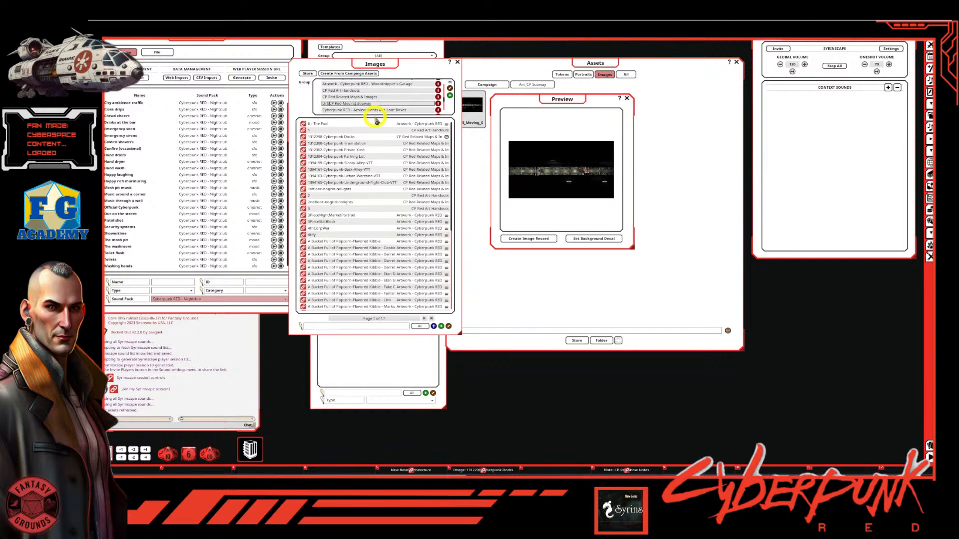
key(BackSpace)
key(BackSpace)
key(BackSpace)
text(Su)
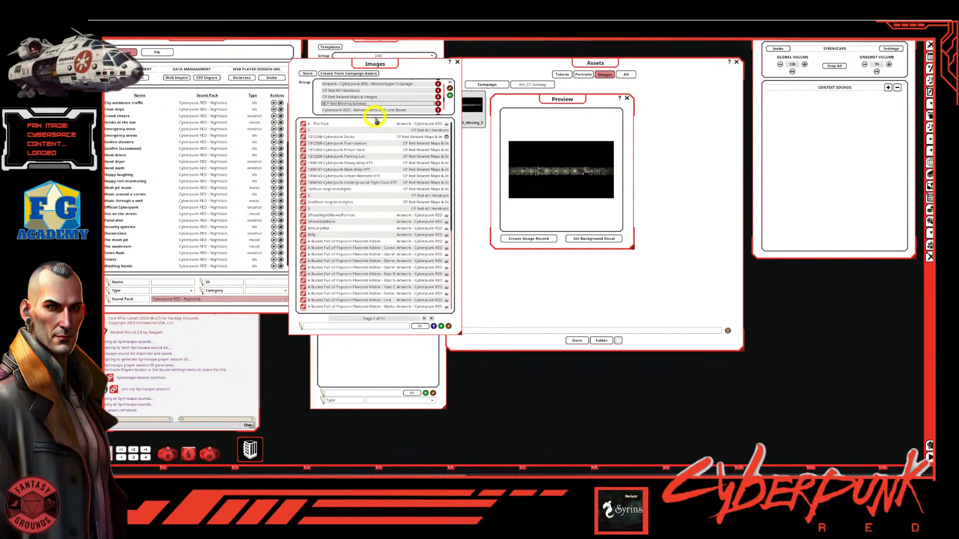
text(bway_)
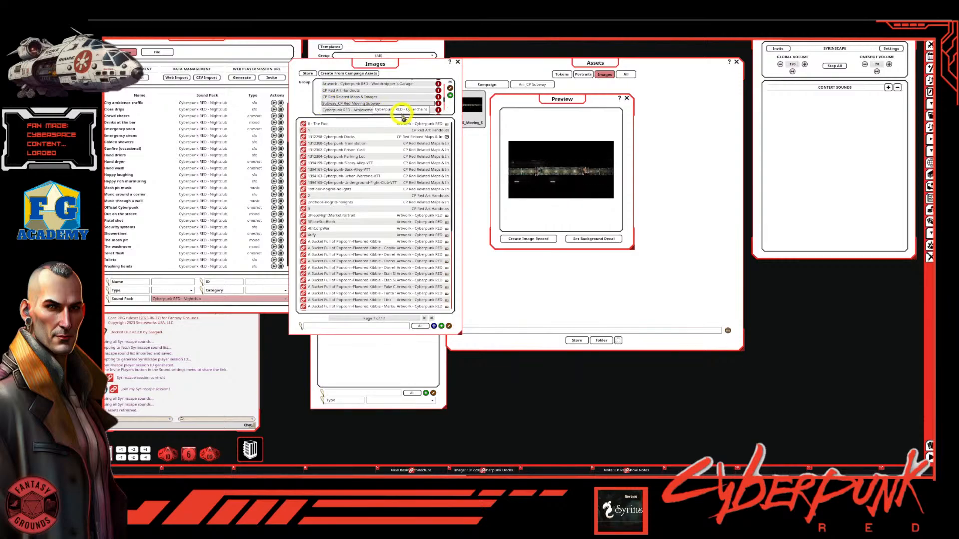
Change the group name's prefix to Map_ so that it reads Map_CP Red Moving Subway
text(Mo)
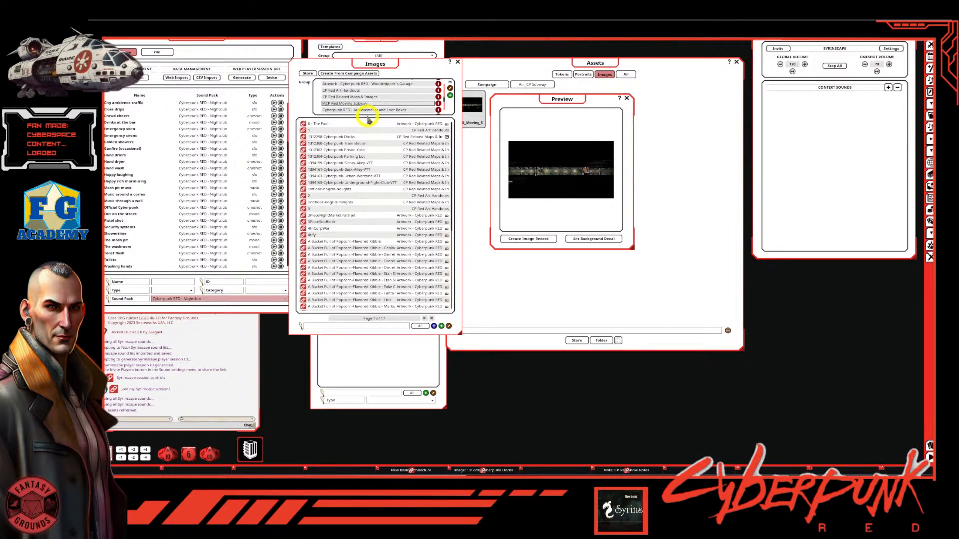
key(shift)
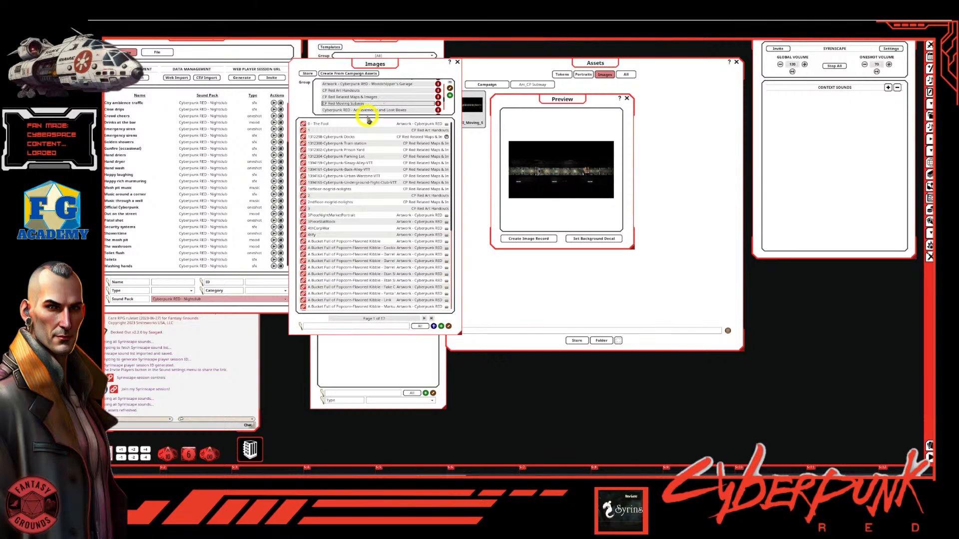
text(Map_)
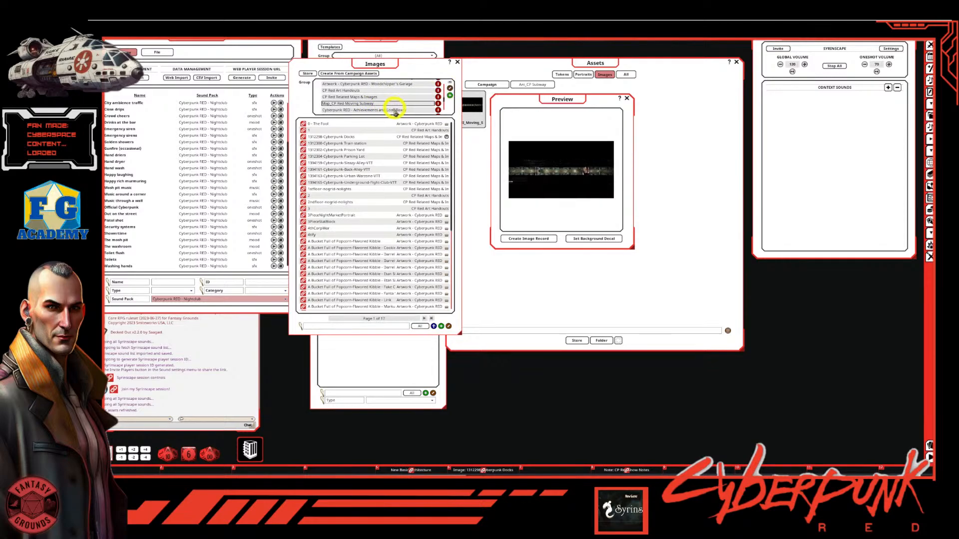
Select the Map_CP Red Moving Subway group and create an image record in it from the moving subway preview
scroll(399, 102, down, 5)
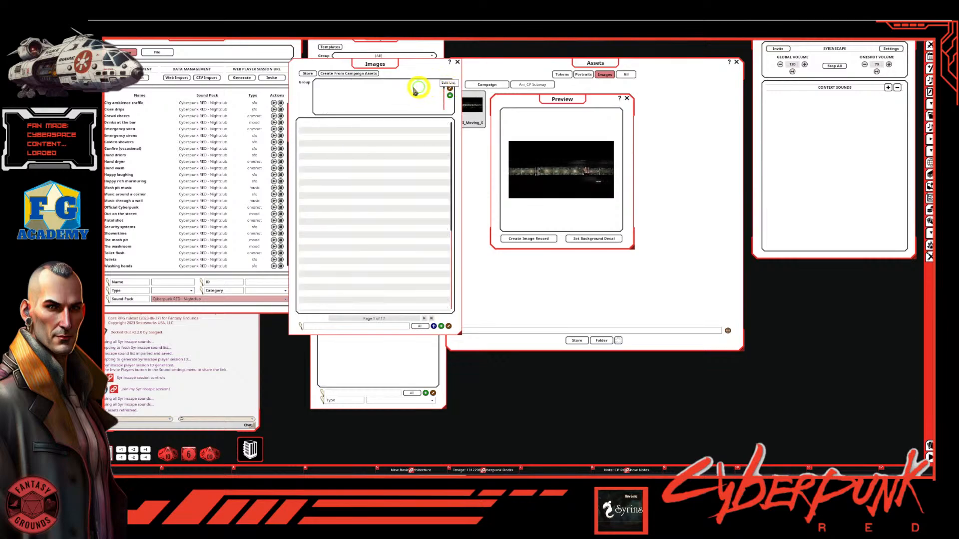
scroll(405, 102, down, 6)
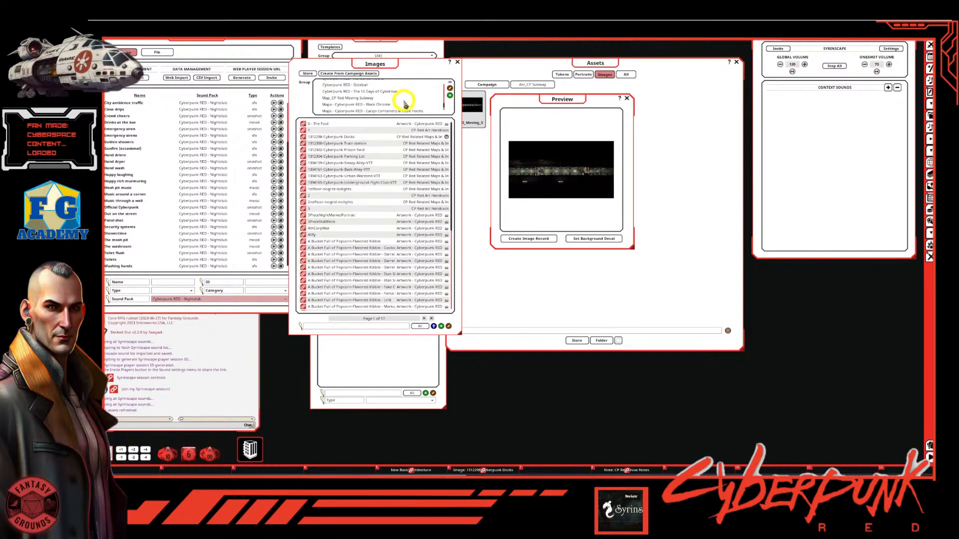
scroll(376, 104, up, 1)
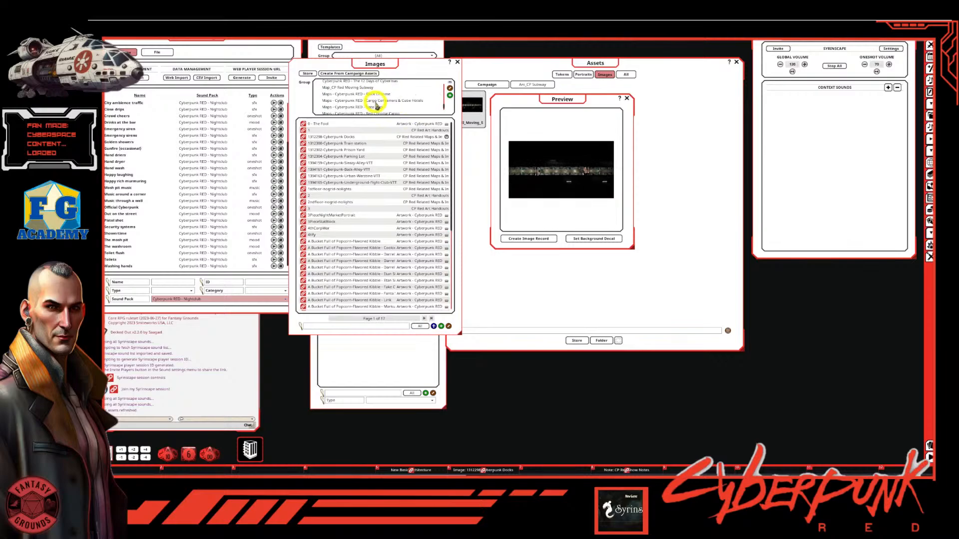
scroll(376, 103, down, 1)
scroll(377, 103, up, 1)
scroll(377, 104, up, 1)
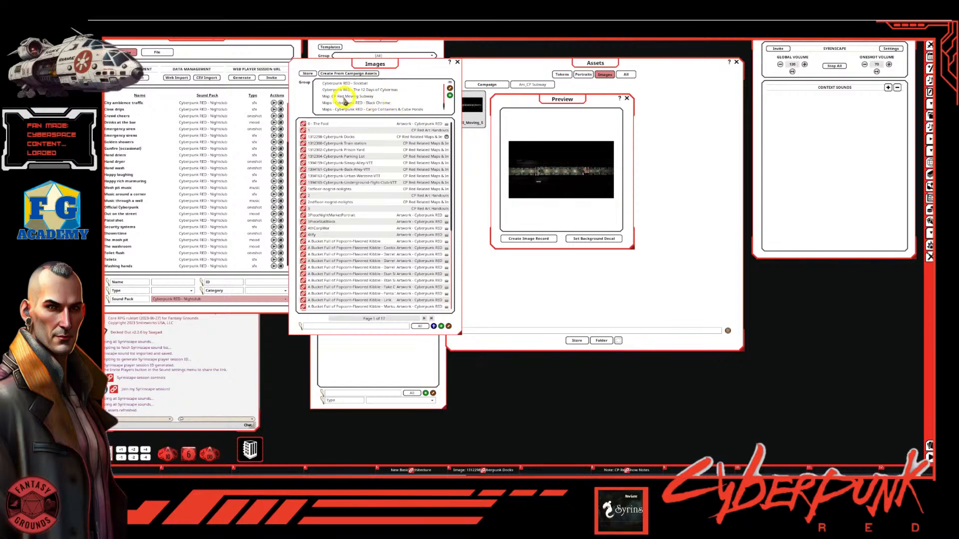
click(373, 96)
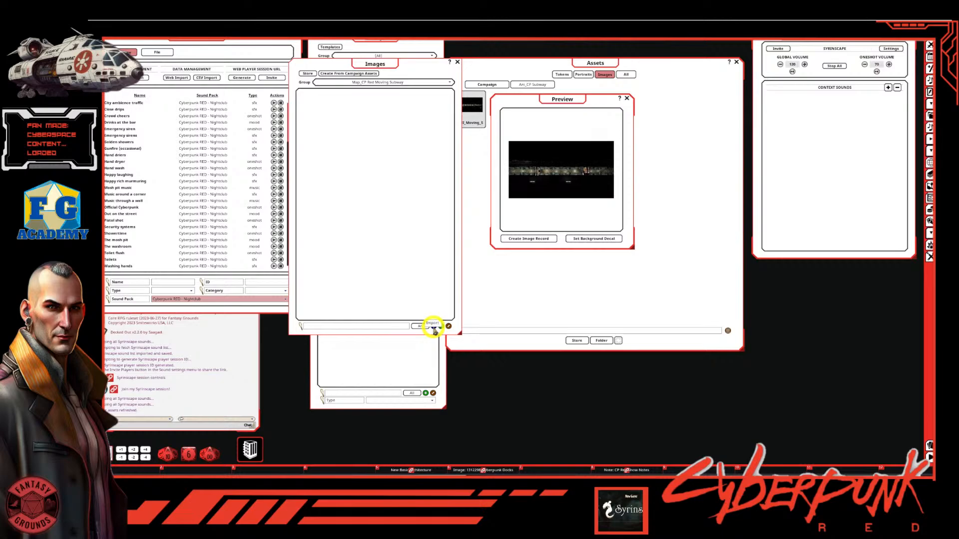
click(532, 238)
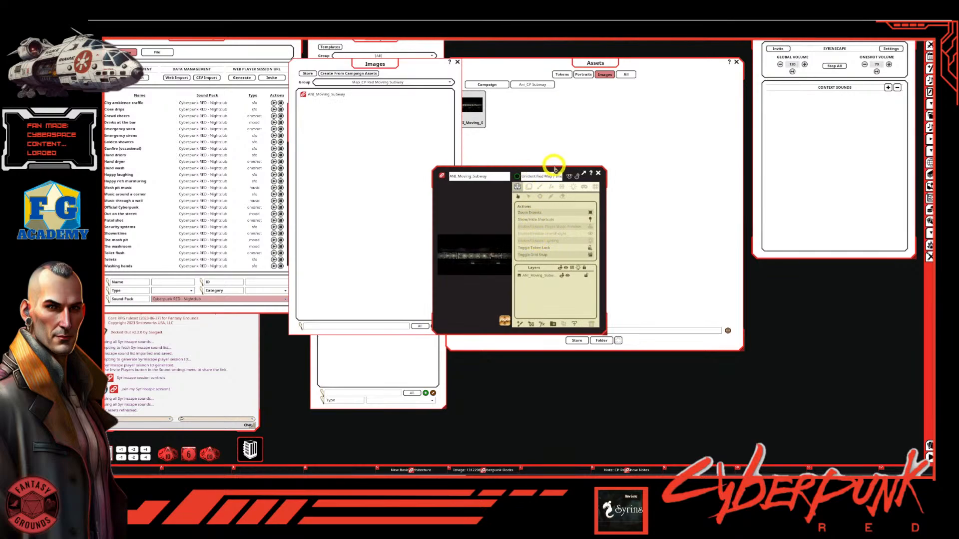
Move the ANI_Moving_Subway map window to a clear part of the desktop and enlarge it into a wide, shallow shape
drag(554, 170, 624, 43)
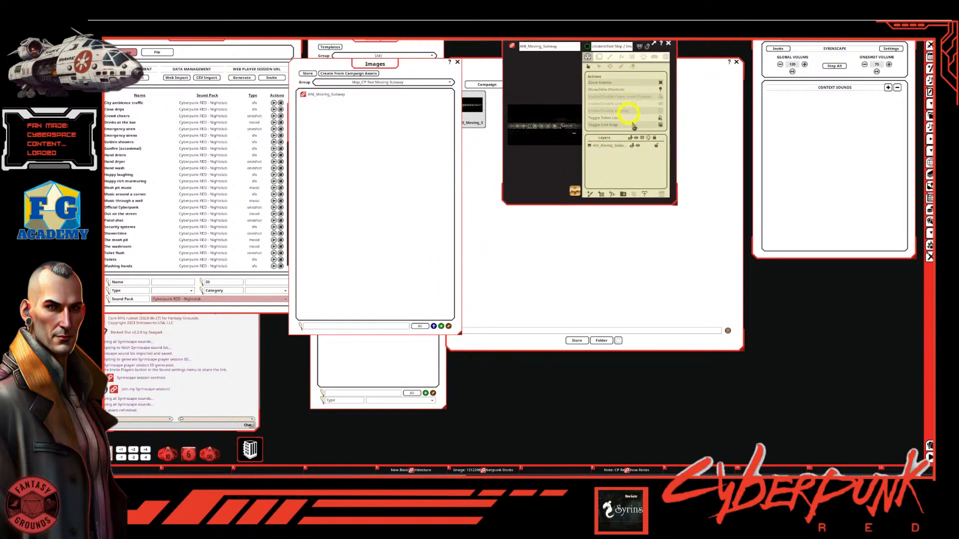
drag(676, 205, 824, 322)
scroll(615, 155, up, 5)
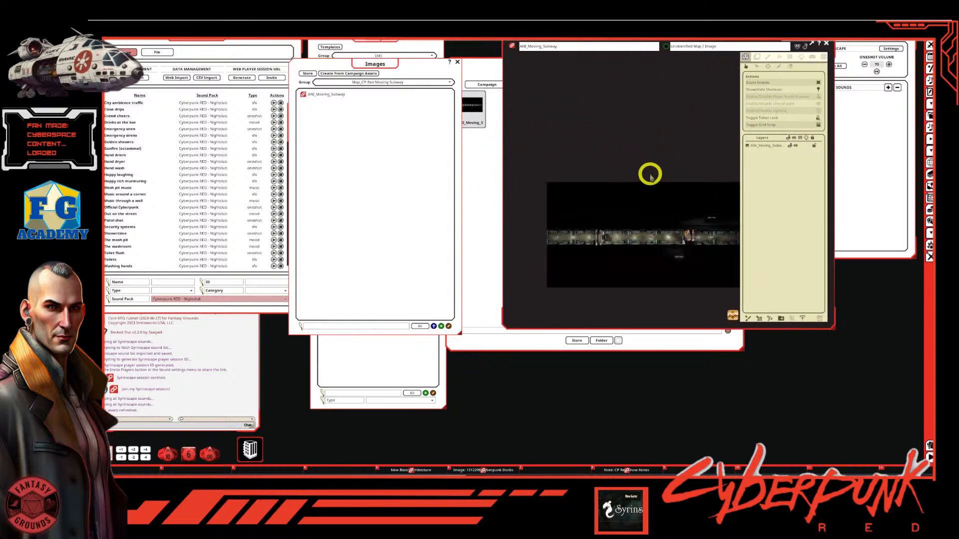
drag(838, 328, 919, 332)
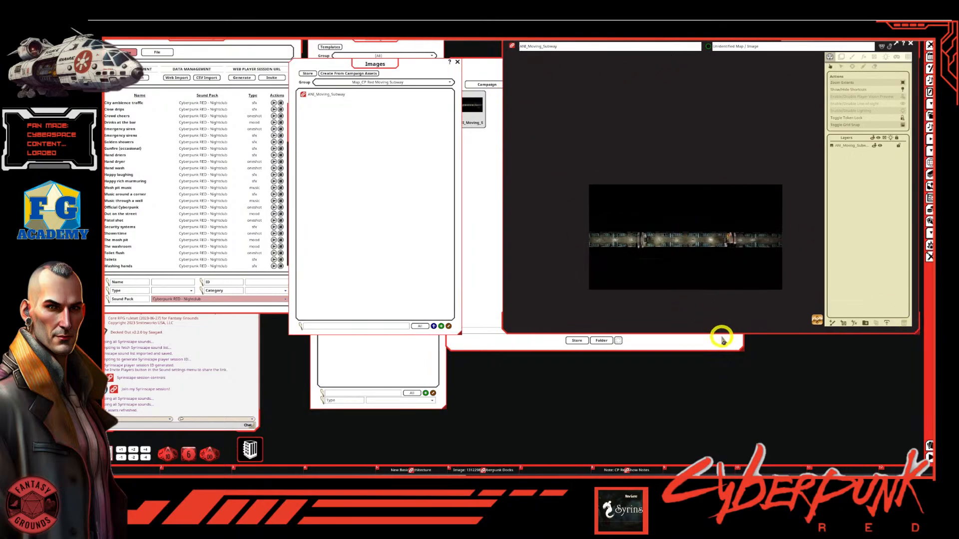
drag(722, 334, 697, 235)
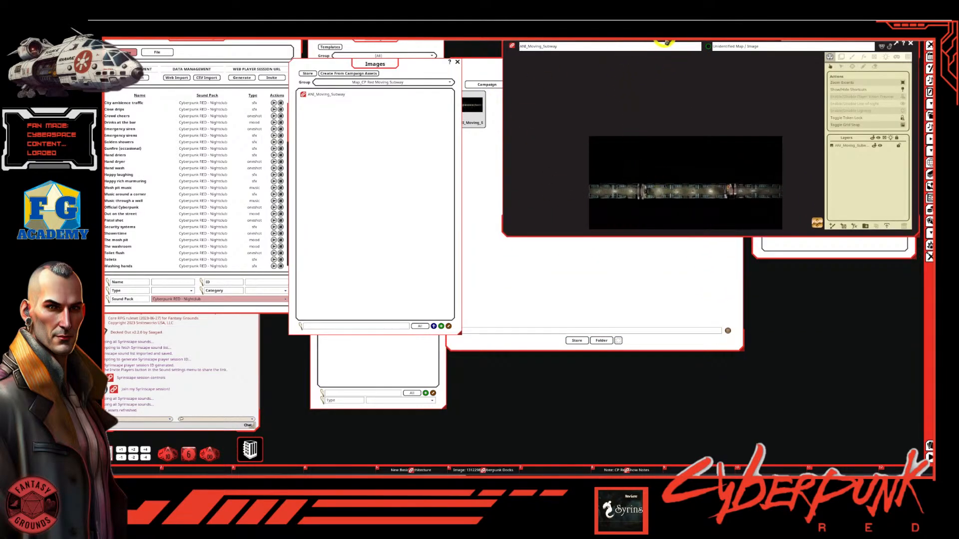
drag(669, 43, 515, 52)
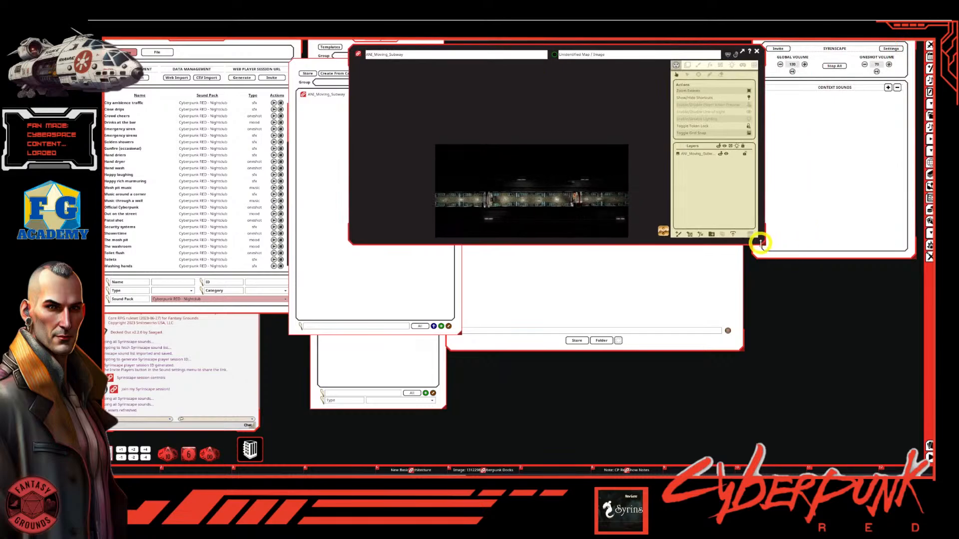
drag(764, 244, 917, 282)
Zoom the moving subway map to fit its window, and narrow and reposition the window around the map
right_click(659, 128)
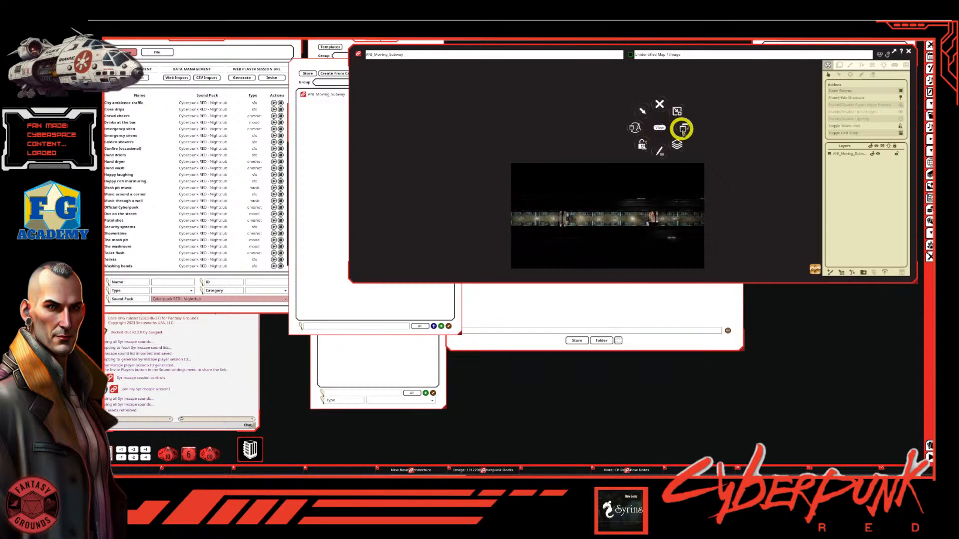
click(683, 129)
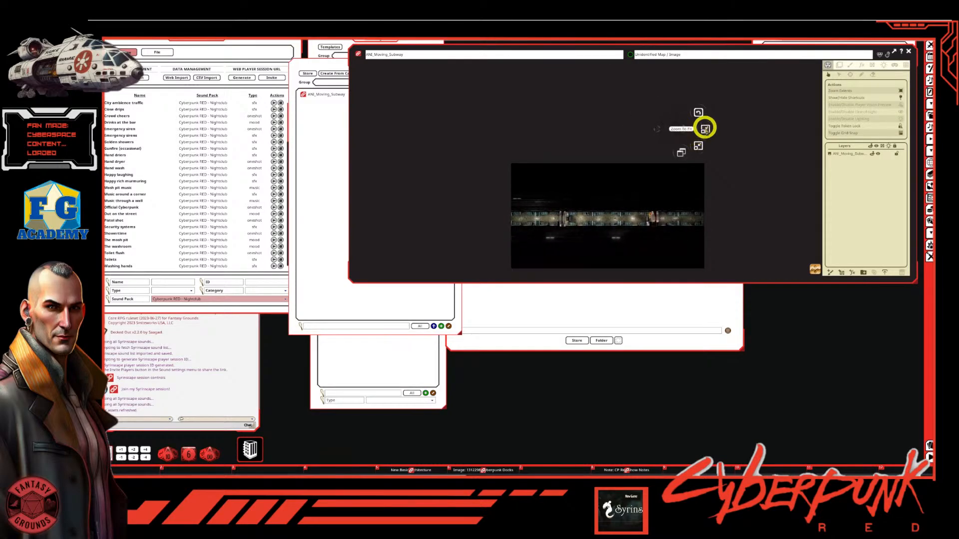
click(705, 129)
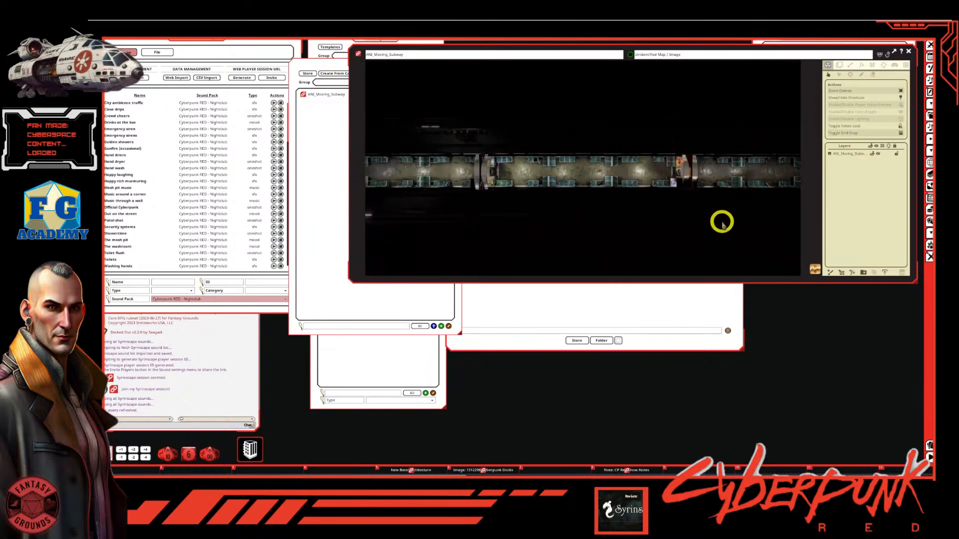
drag(600, 53, 561, 42)
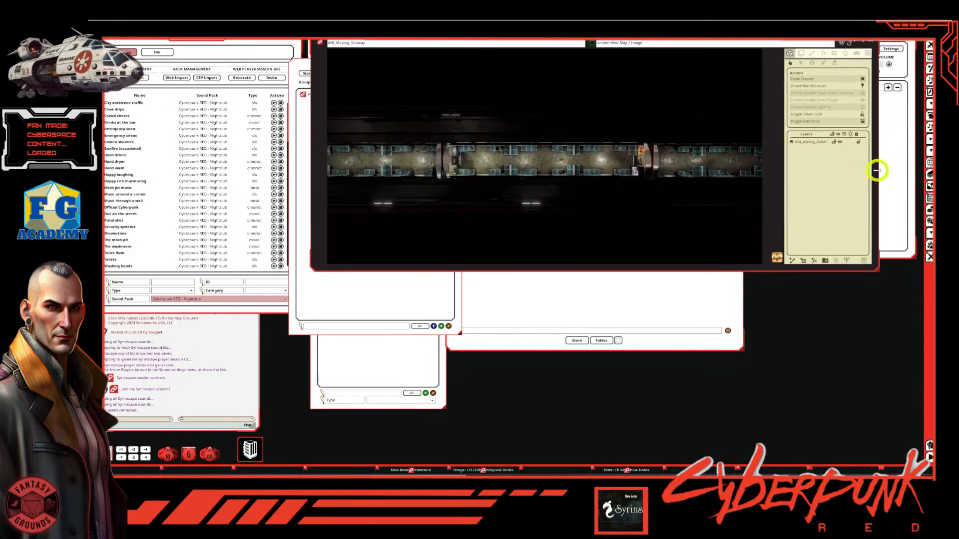
drag(877, 170, 835, 172)
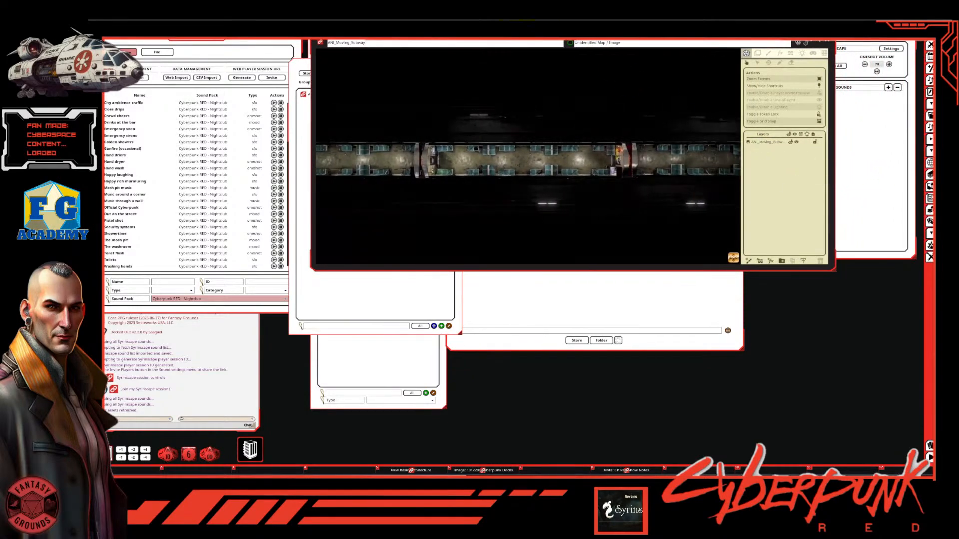
drag(575, 42, 649, 39)
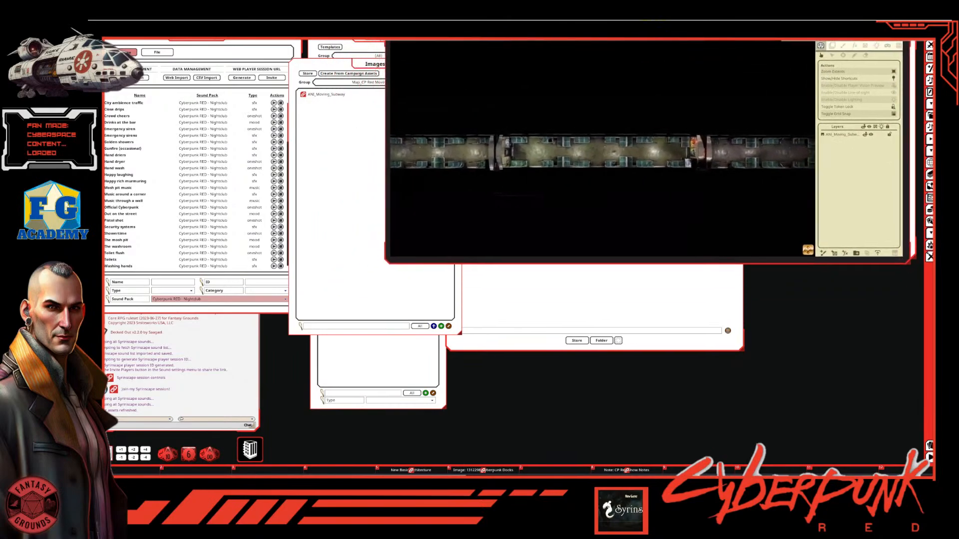
Clear space around the subway map by stacking the Syrinscape, Images and Story windows over the sound list
click(916, 45)
drag(903, 43, 255, 58)
click(263, 50)
drag(355, 225, 193, 214)
drag(378, 282, 171, 170)
drag(360, 61, 172, 81)
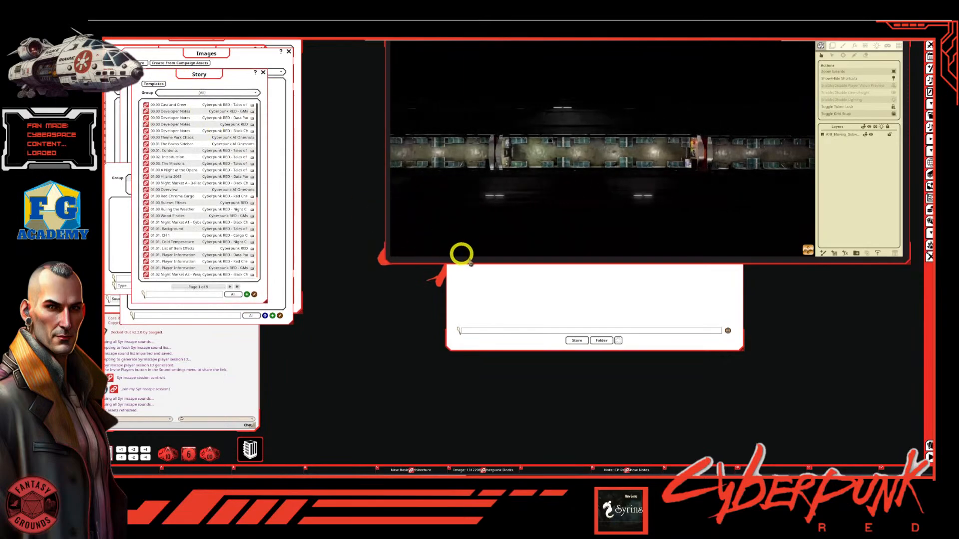
Move the Assets window onto the stacked windows and narrow it to match their width
click(510, 287)
drag(596, 64, 248, 63)
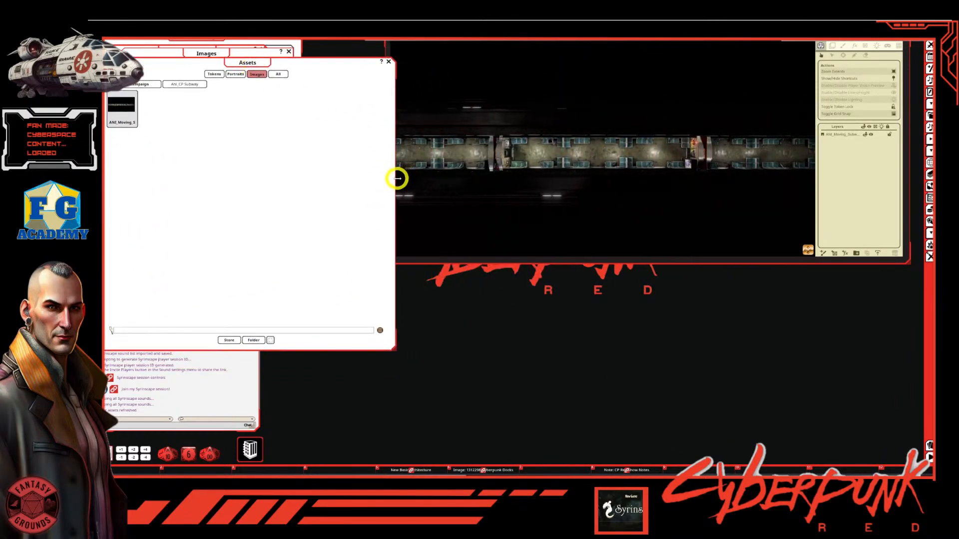
drag(396, 178, 298, 174)
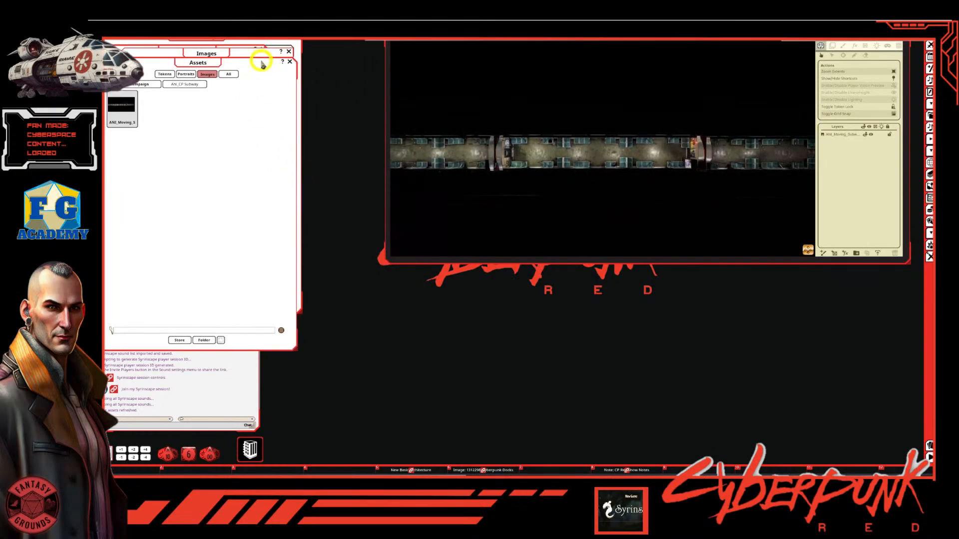
drag(262, 62, 259, 41)
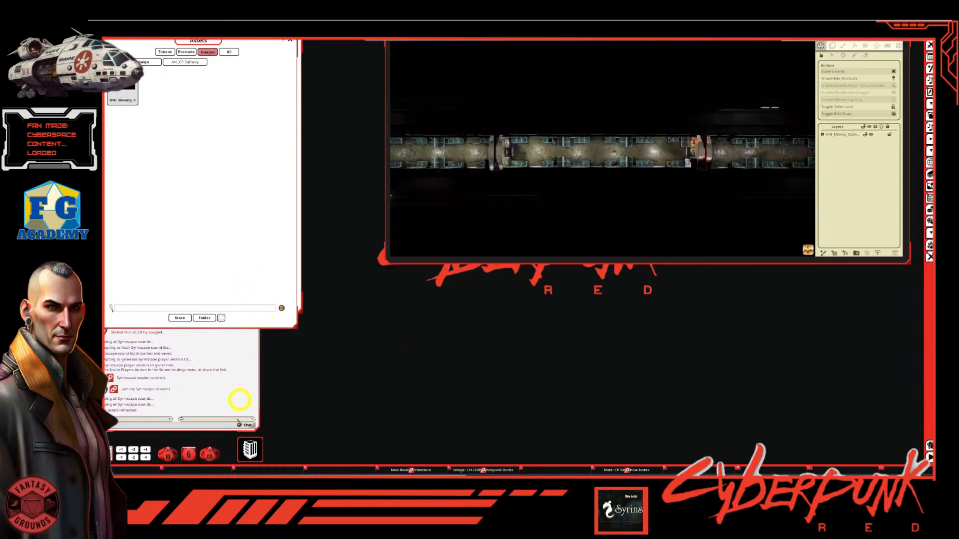
Shift the subway map window into the cleared space and enlarge it, with the map scaled up to fill it
mouse_move(220, 472)
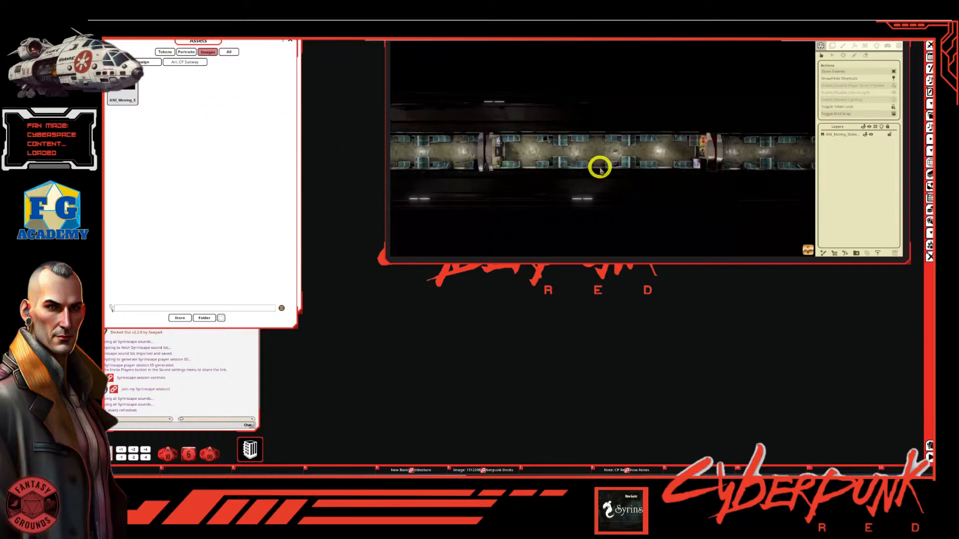
scroll(598, 170, down, 1)
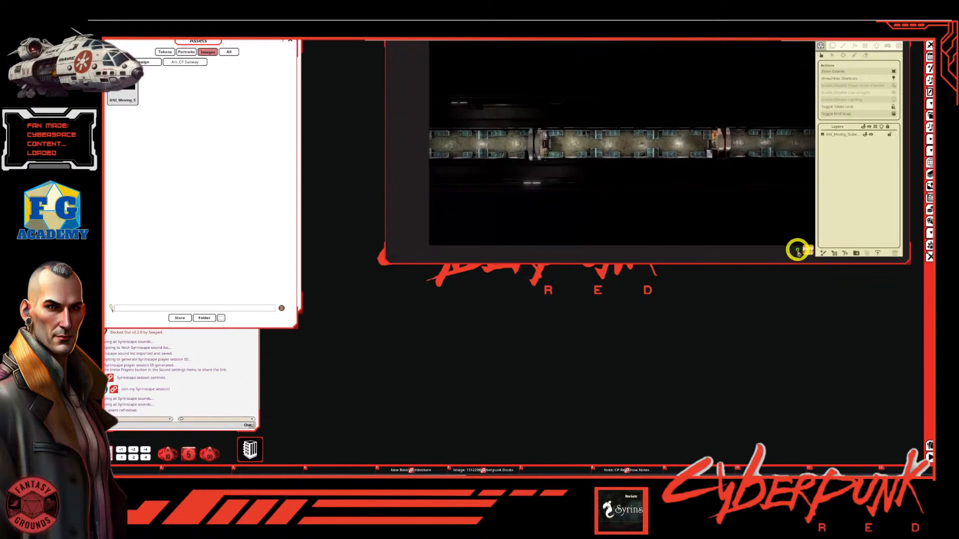
scroll(613, 182, up, 1)
scroll(602, 192, down, 1)
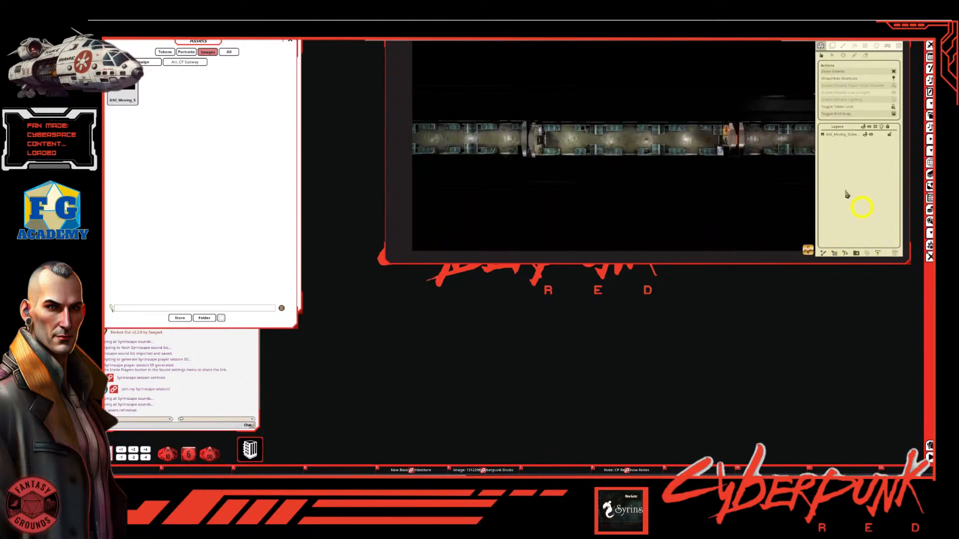
drag(883, 45, 832, 44)
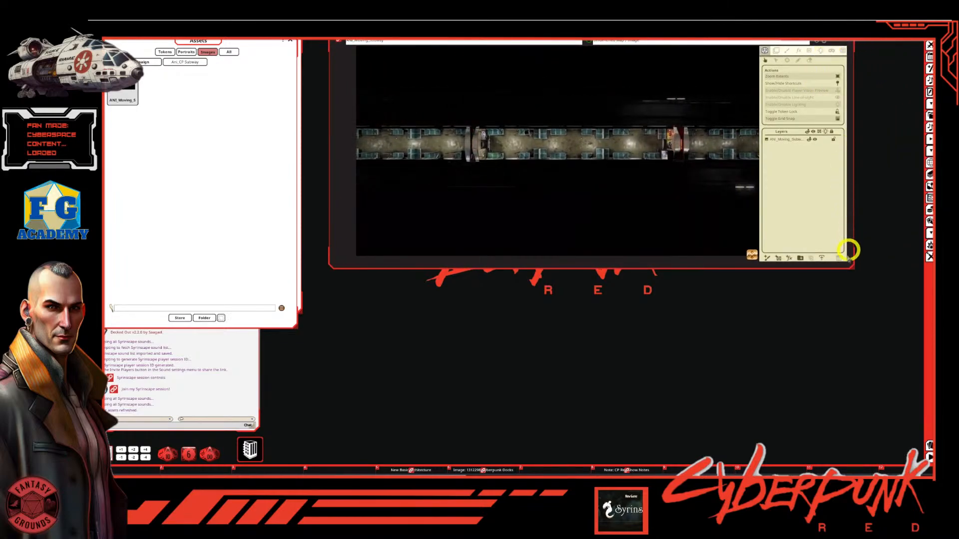
drag(852, 268, 917, 302)
scroll(589, 162, up, 2)
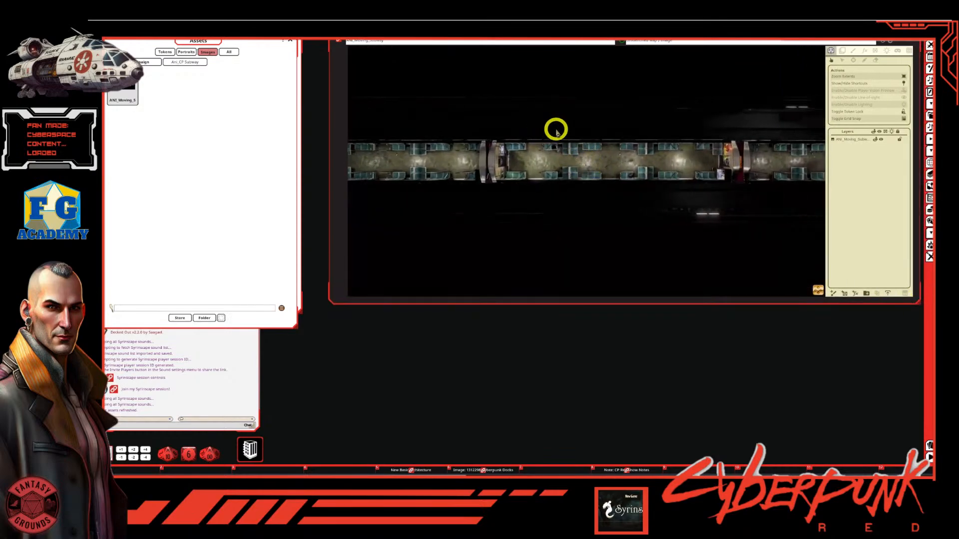
Examine the animated subway map at several zoom levels and centre the whole train in its window
scroll(666, 133, down, 1)
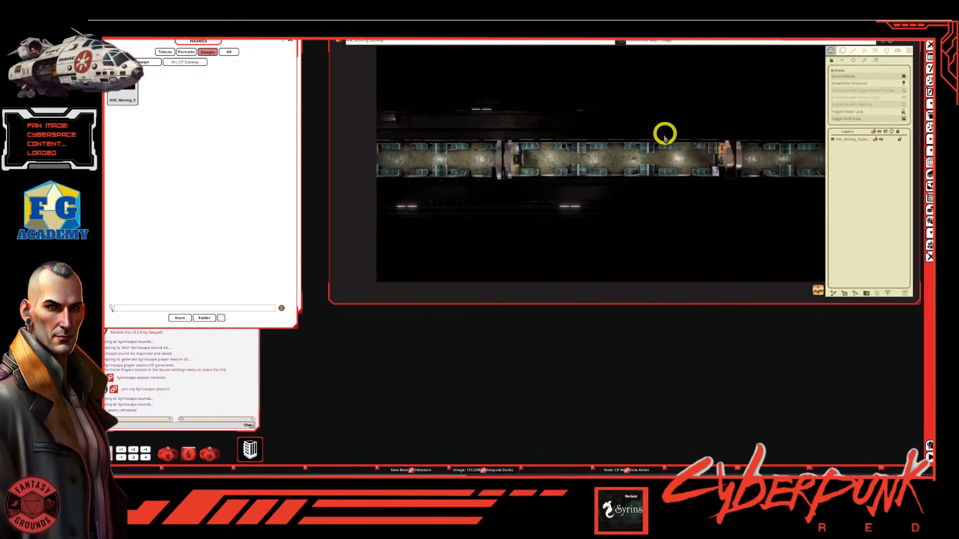
scroll(714, 176, up, 1)
scroll(694, 179, down, 2)
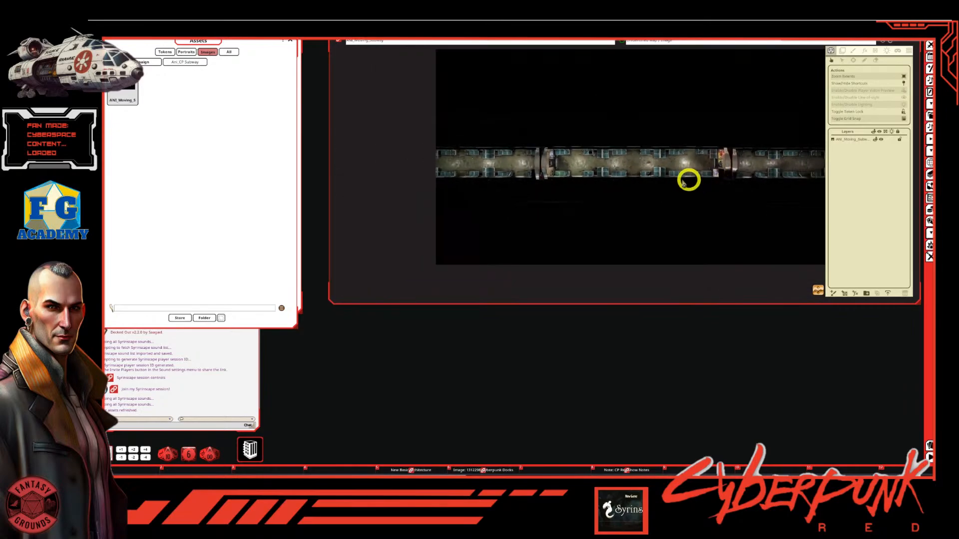
scroll(542, 157, up, 1)
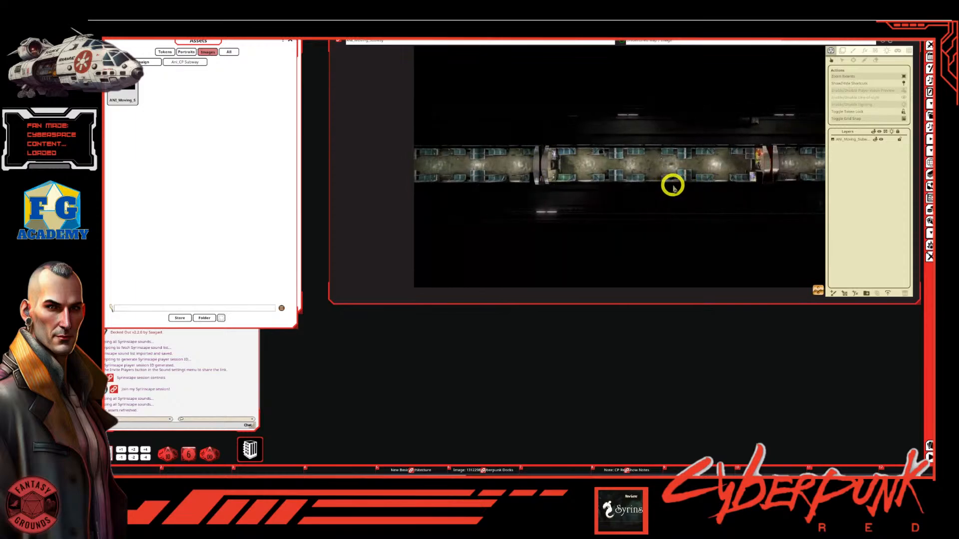
scroll(673, 186, down, 1)
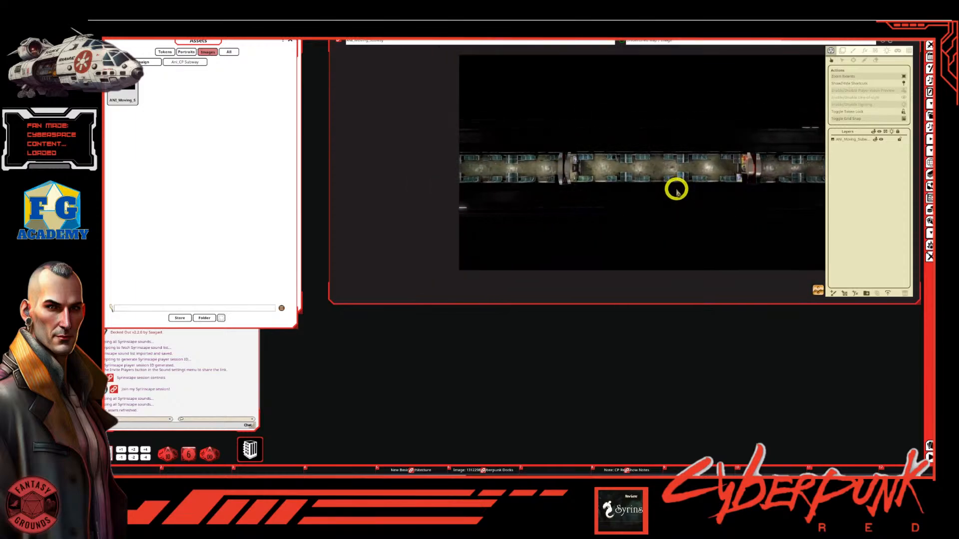
scroll(677, 188, down, 1)
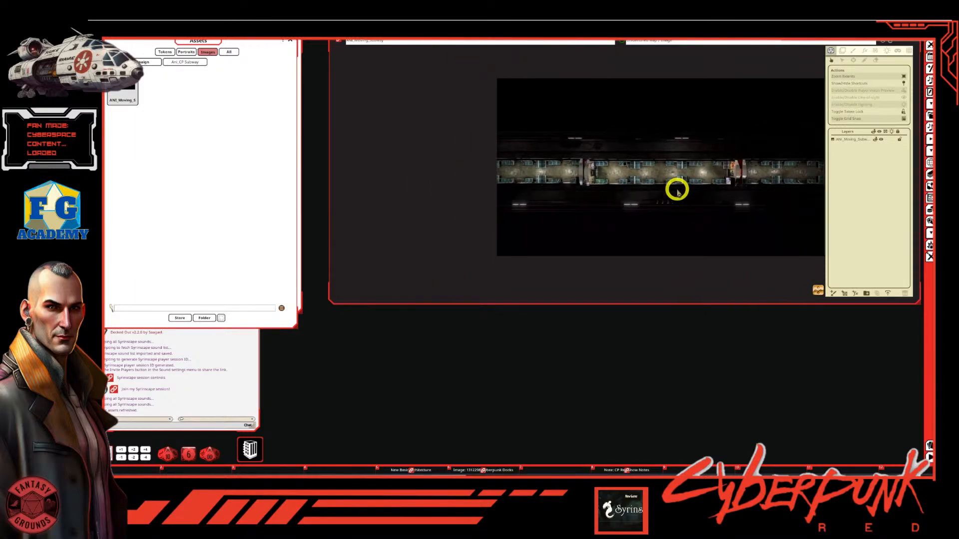
scroll(677, 189, up, 2)
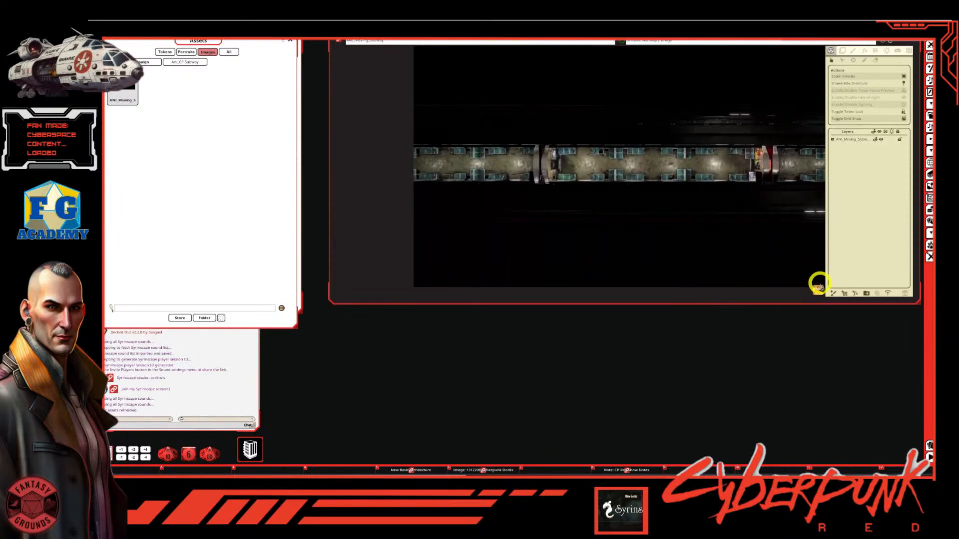
drag(781, 227, 754, 200)
scroll(754, 200, down, 1)
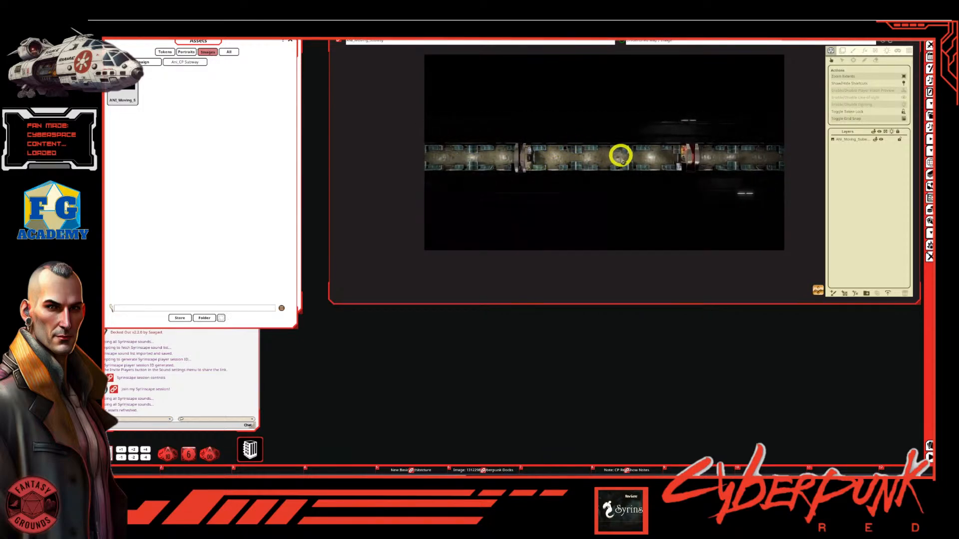
Open the line-of-sight tools for the subway map and examine the carriages' walls, seats and connecting sections up close
click(875, 51)
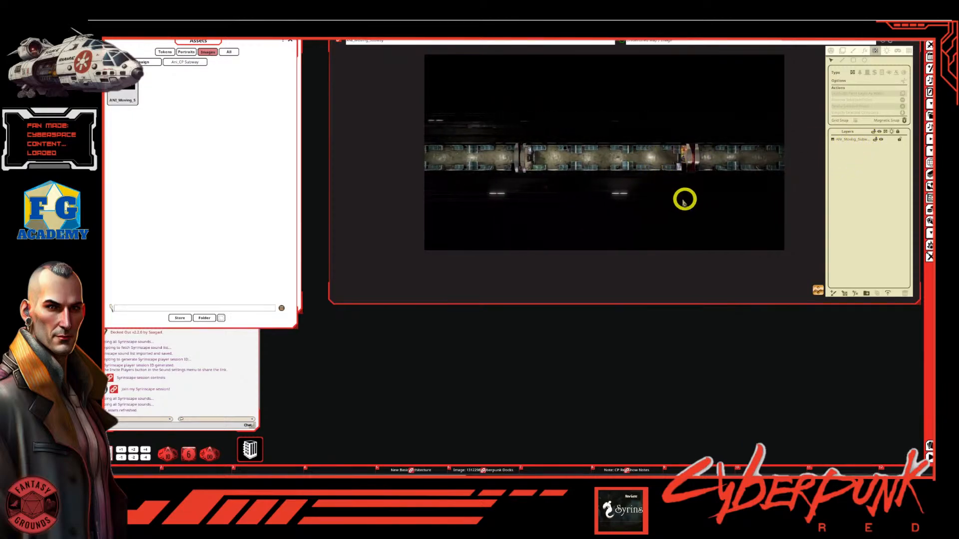
scroll(532, 193, up, 1)
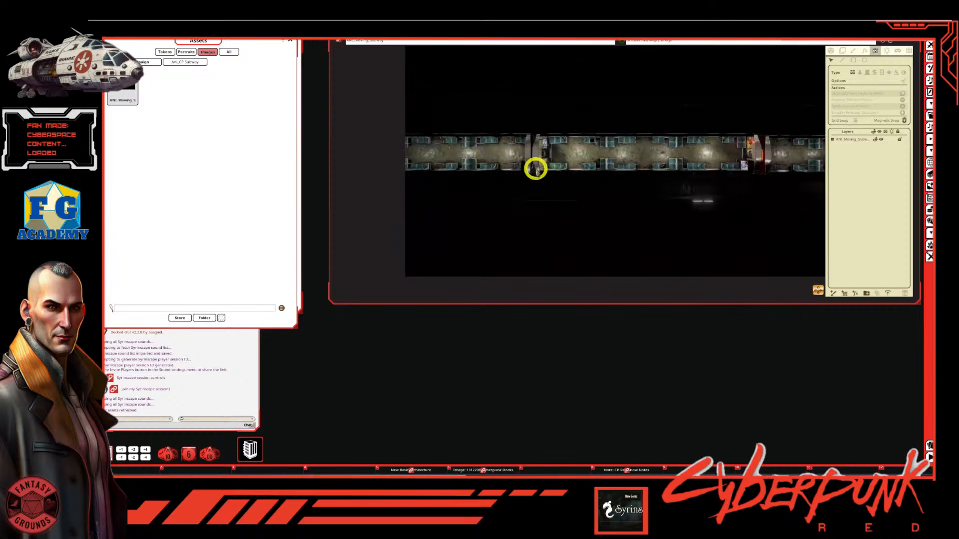
scroll(535, 168, down, 2)
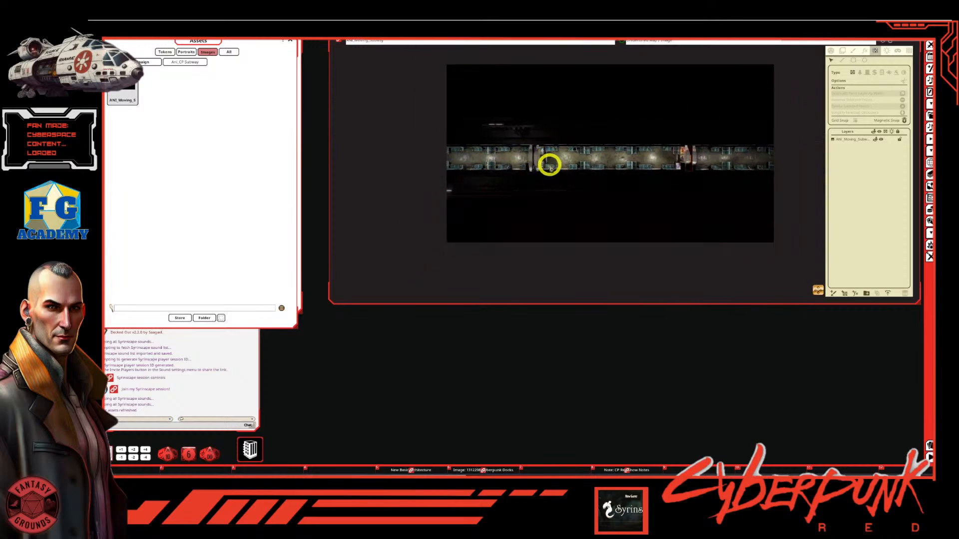
scroll(510, 166, up, 2)
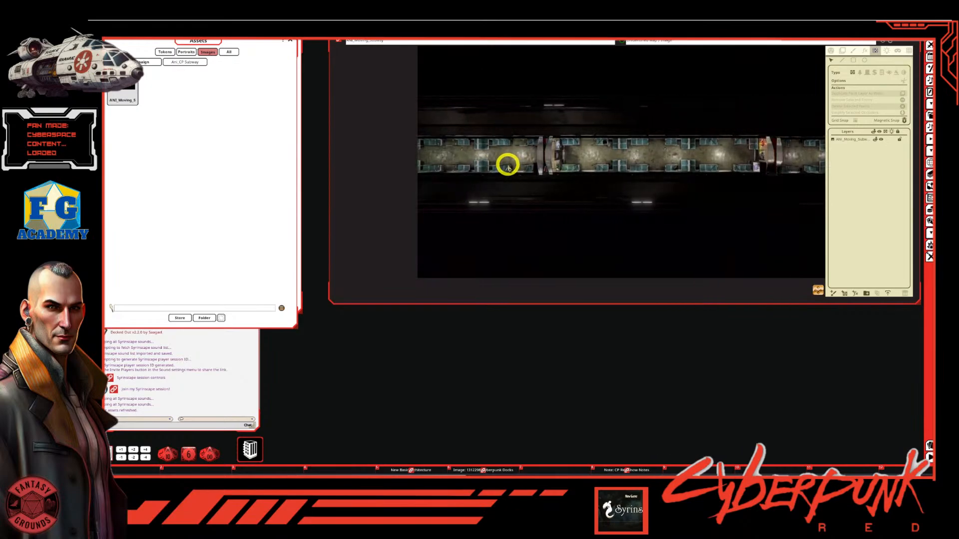
scroll(507, 167, down, 1)
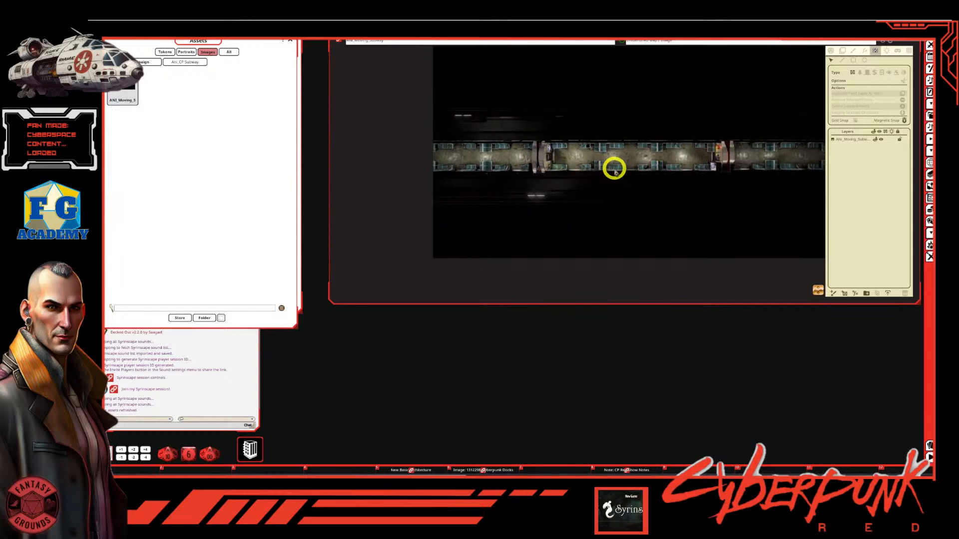
scroll(606, 160, up, 4)
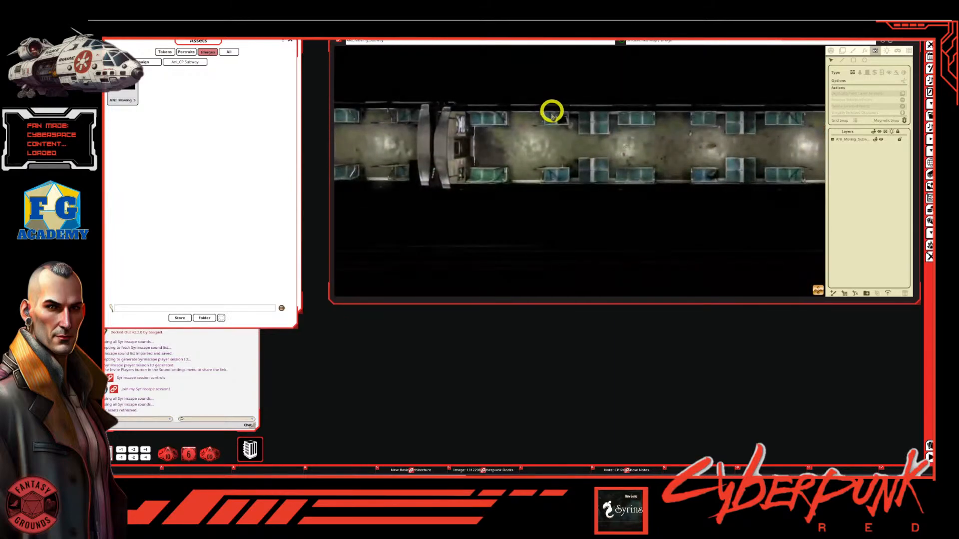
scroll(548, 133, down, 3)
scroll(551, 136, up, 1)
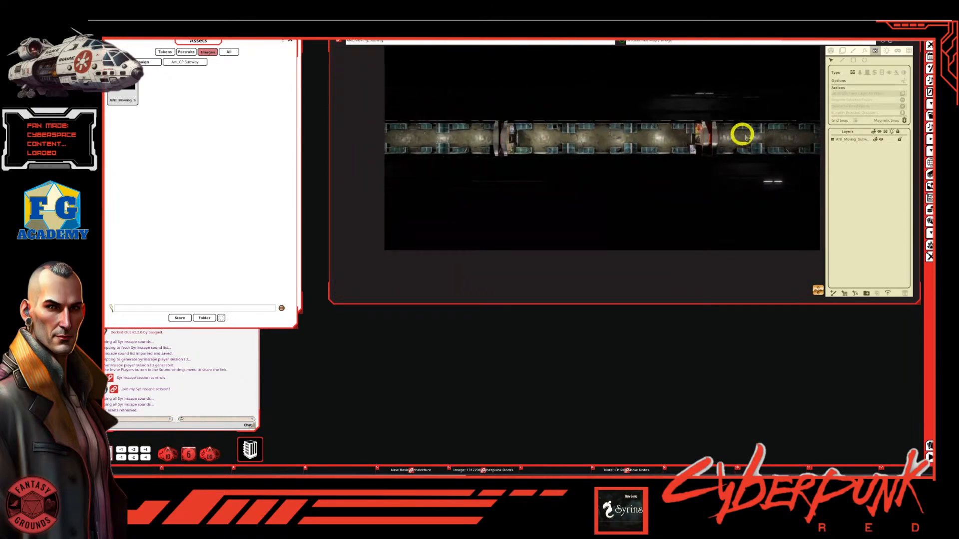
scroll(583, 133, up, 3)
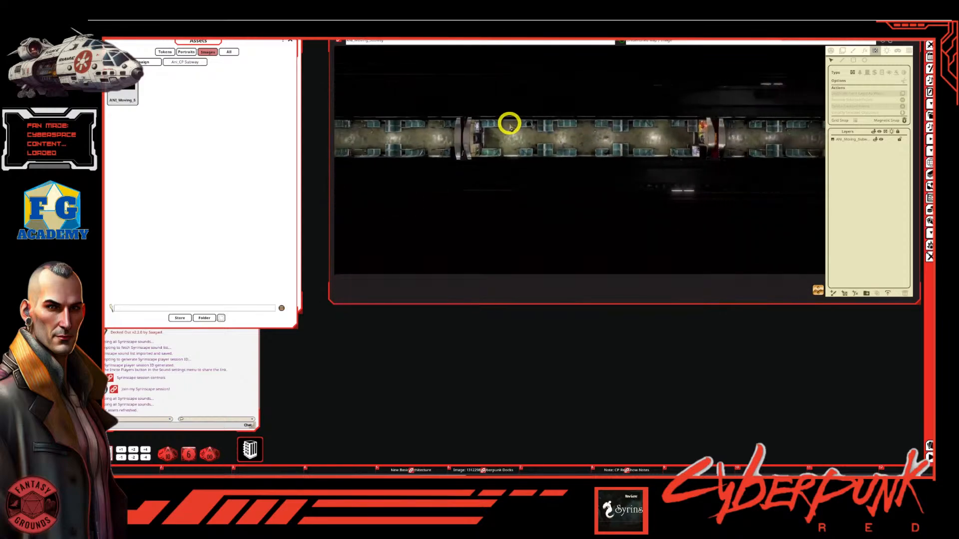
Draw a rectangular line-of-sight occluder around each of the three subway carriages, leaving the connecting gaps between them uncovered
scroll(514, 122, down, 1)
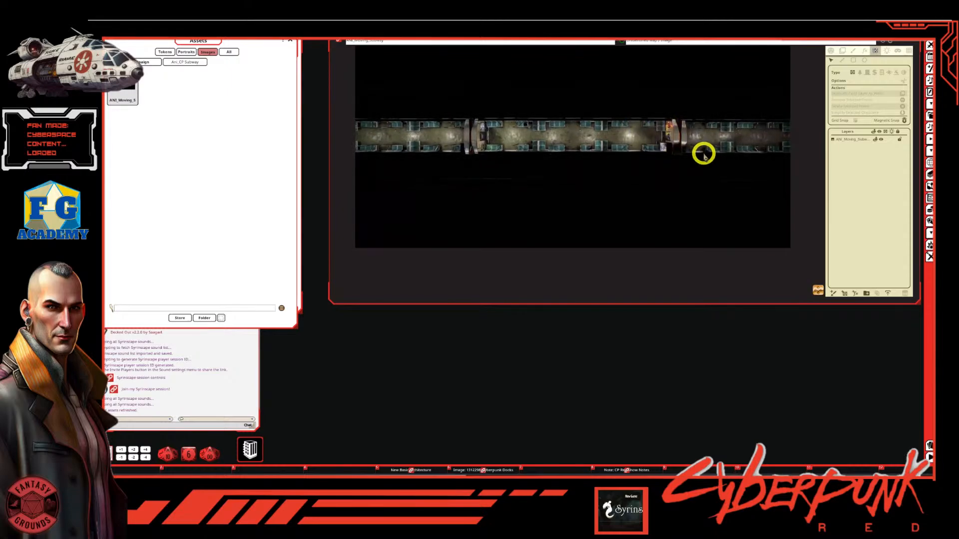
scroll(594, 153, down, 1)
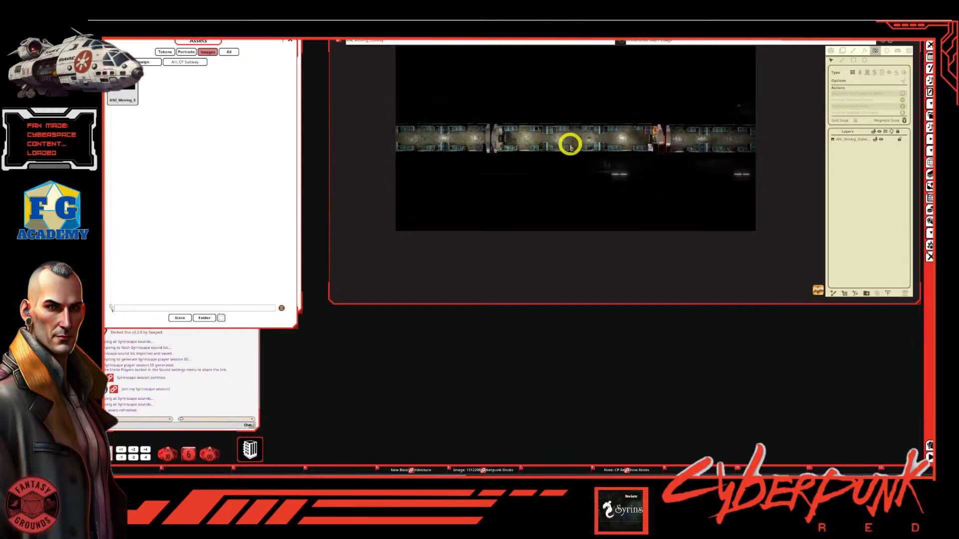
scroll(447, 142, up, 1)
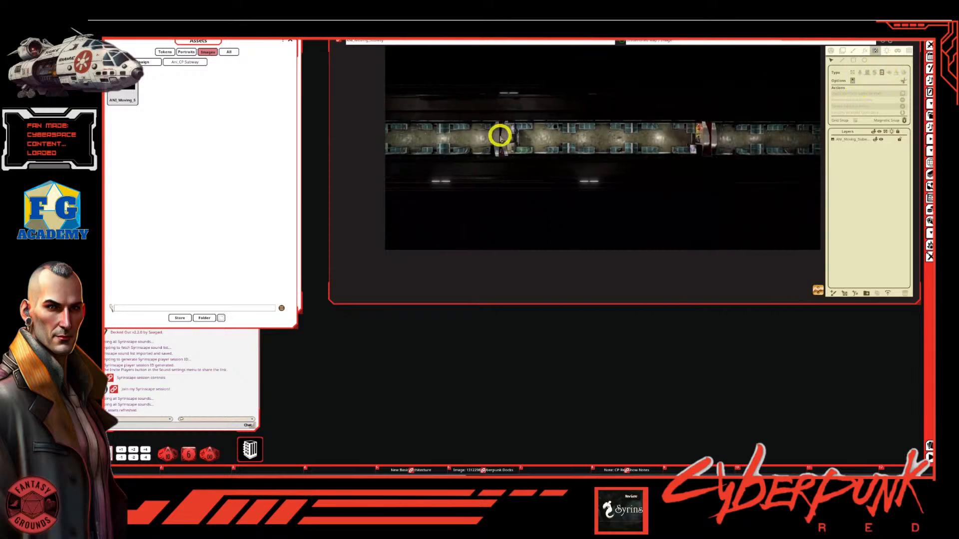
click(853, 60)
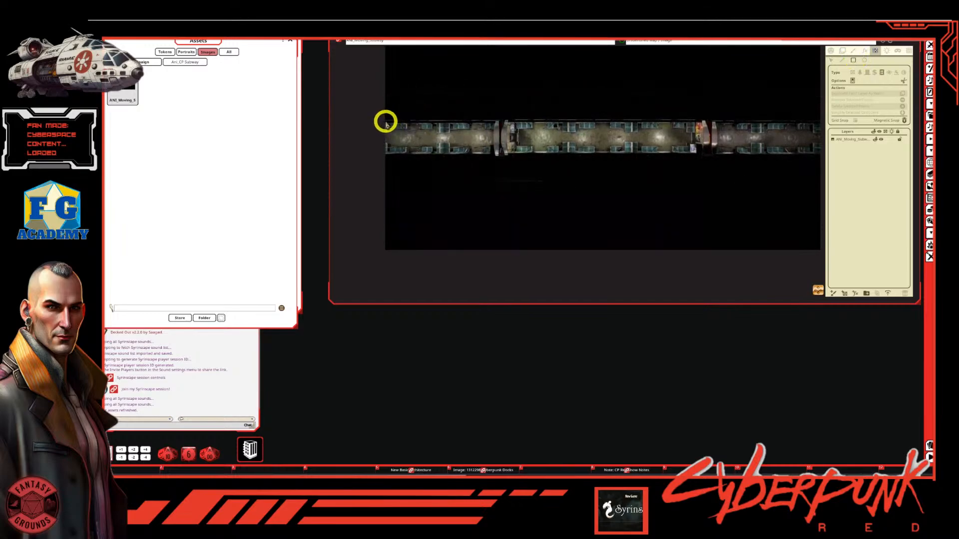
drag(386, 124, 500, 154)
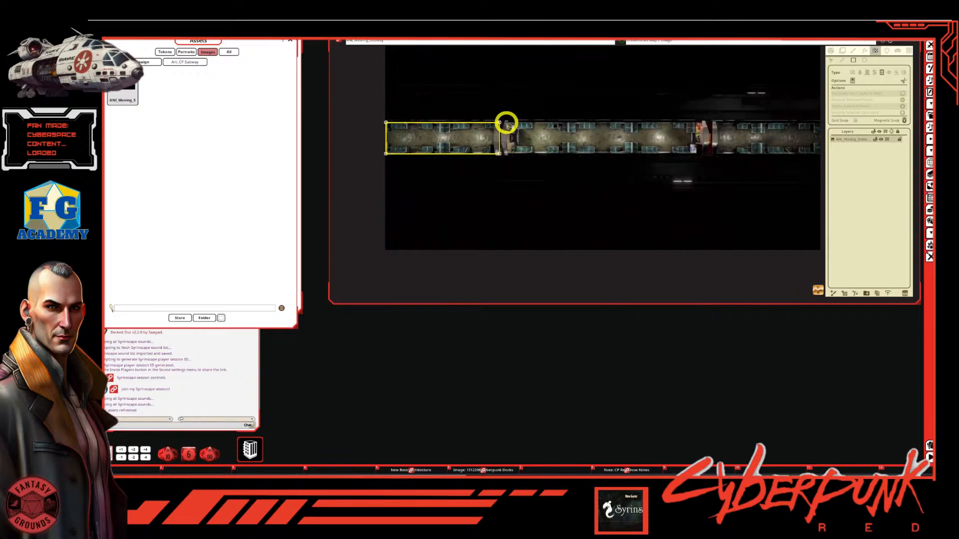
scroll(506, 123, down, 1)
drag(506, 122, 620, 141)
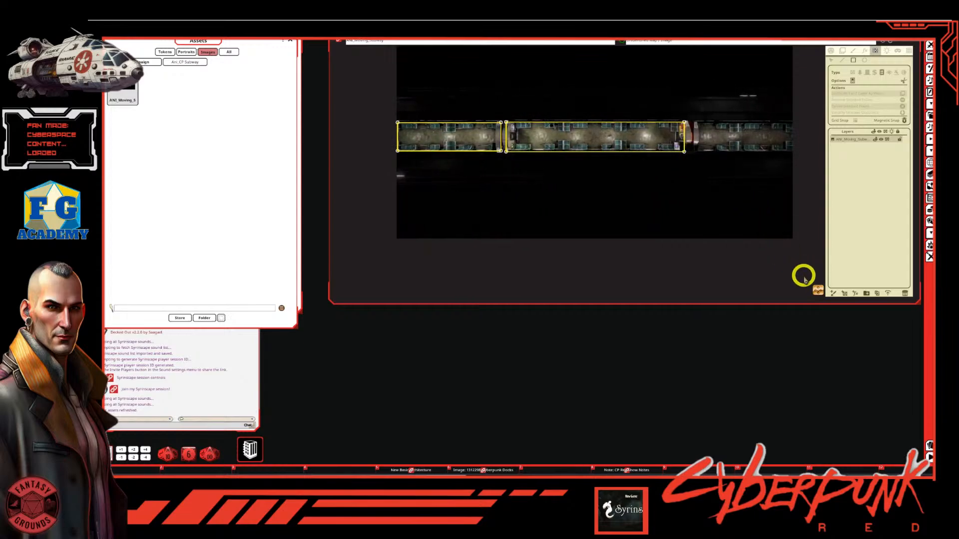
click(821, 289)
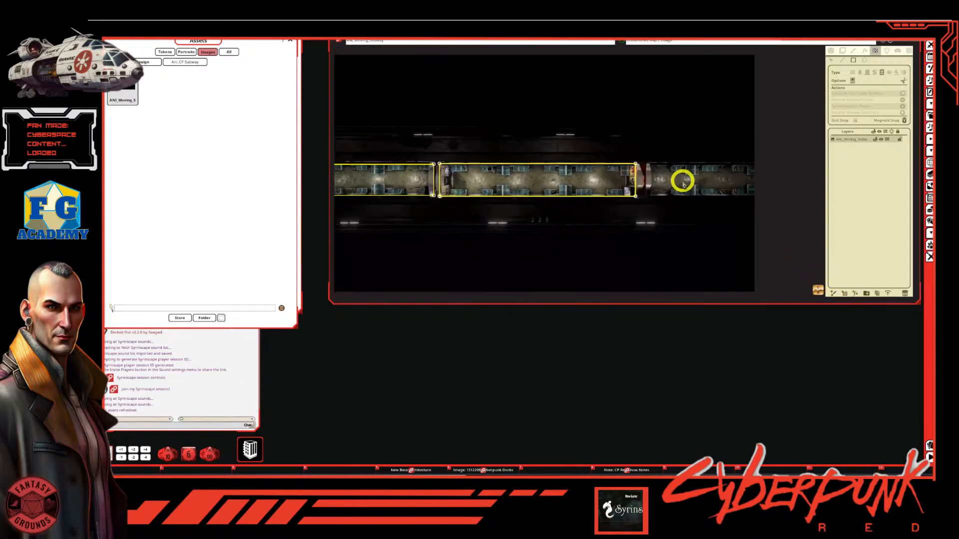
drag(647, 165, 753, 196)
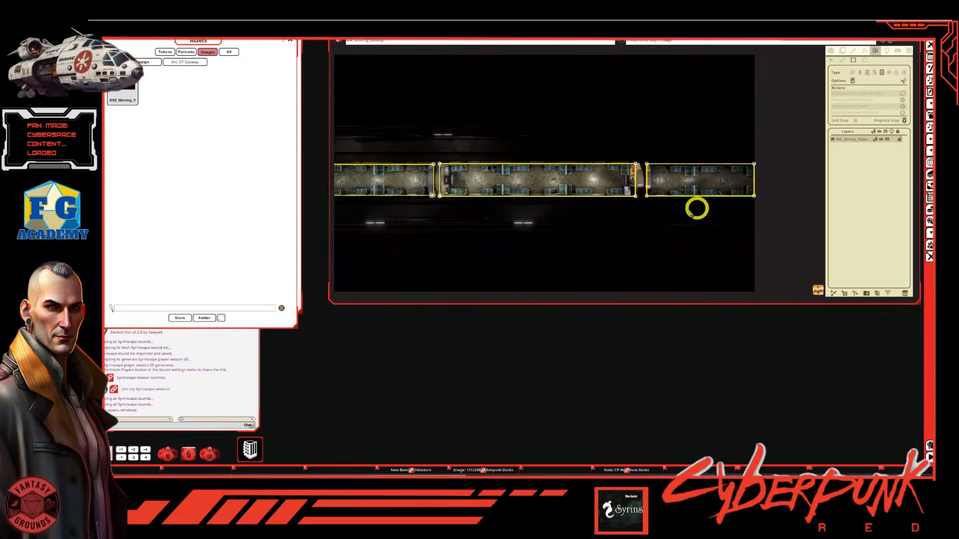
Examine the occluder outlines along the train and up close at the gap between the first two carriages
scroll(655, 224, down, 2)
scroll(527, 202, up, 3)
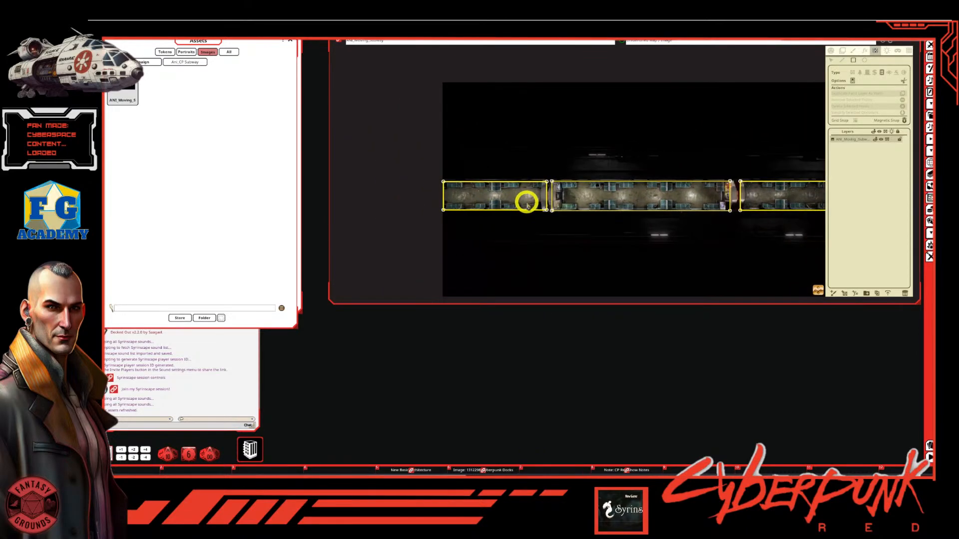
scroll(527, 205, down, 2)
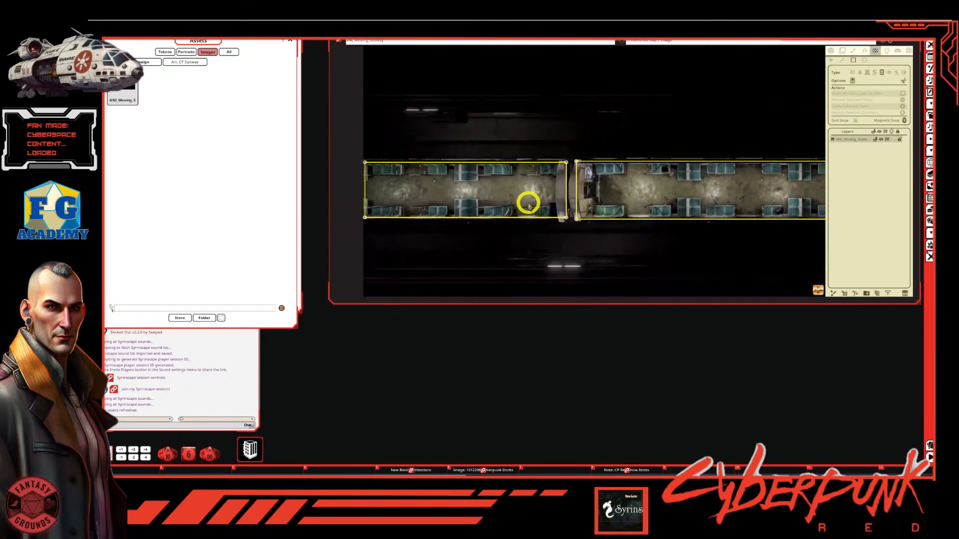
scroll(587, 213, down, 1)
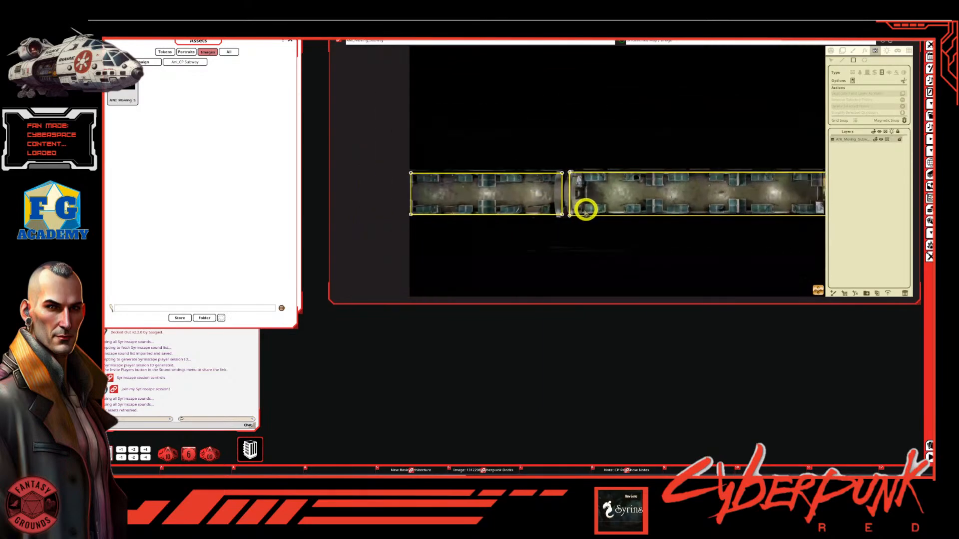
scroll(567, 210, down, 1)
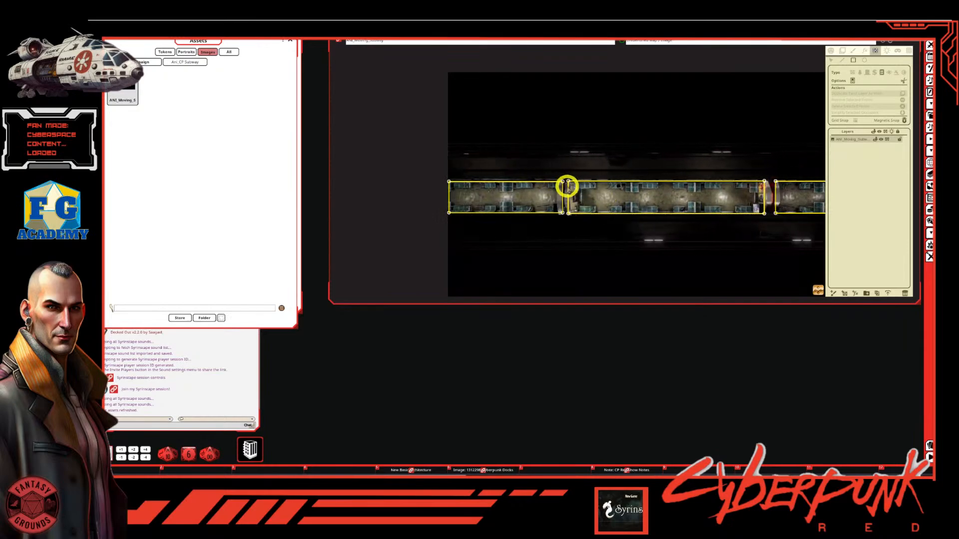
scroll(581, 199, up, 5)
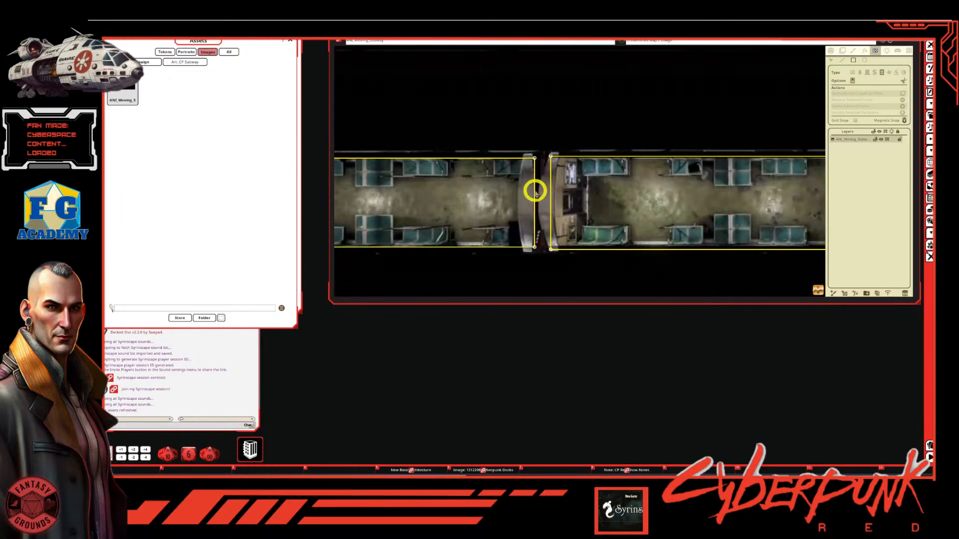
scroll(535, 191, down, 1)
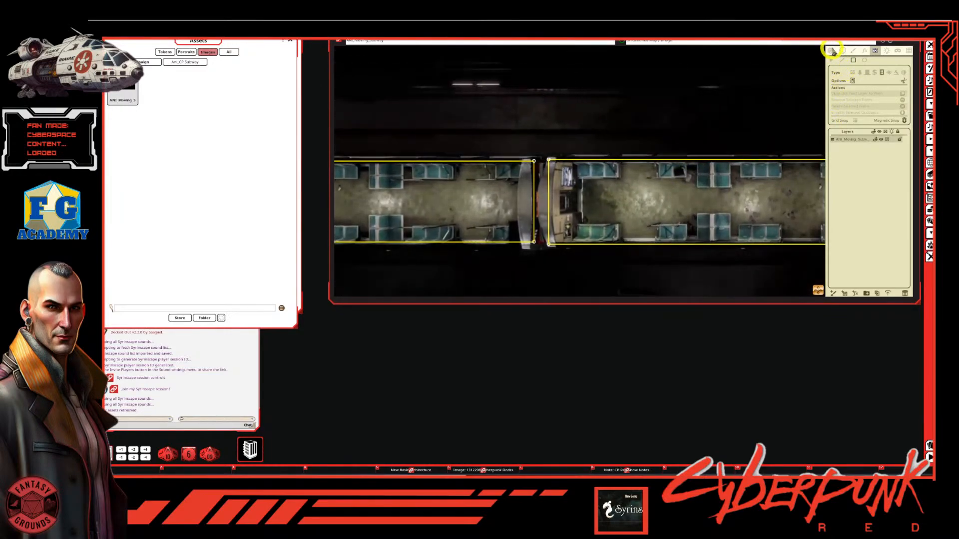
Enable line of sight on the subway map and turn the player vision preview on and back off
click(830, 50)
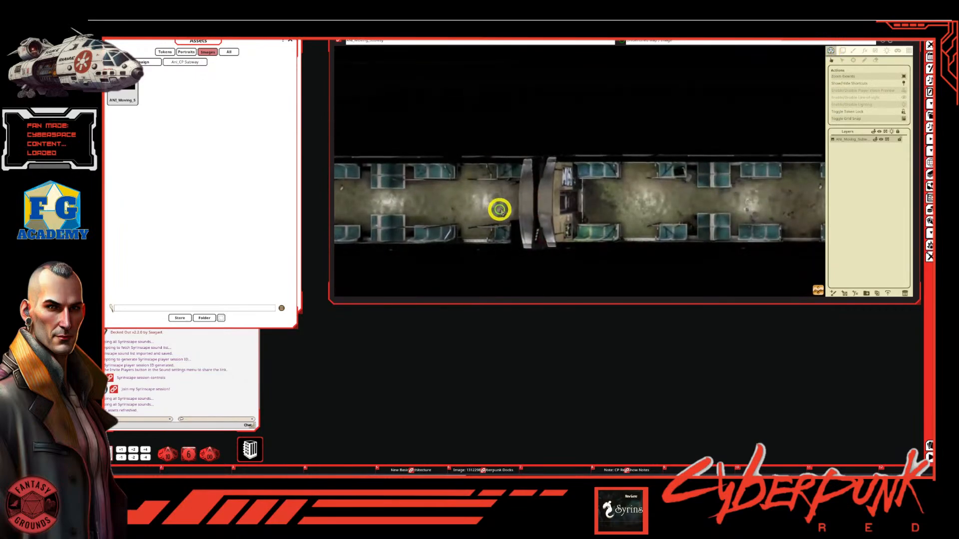
click(906, 99)
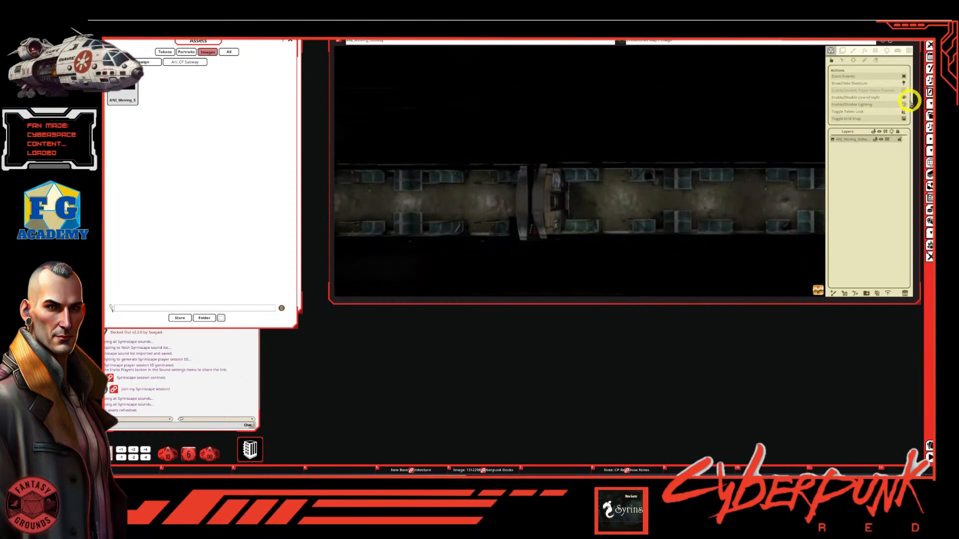
click(905, 92)
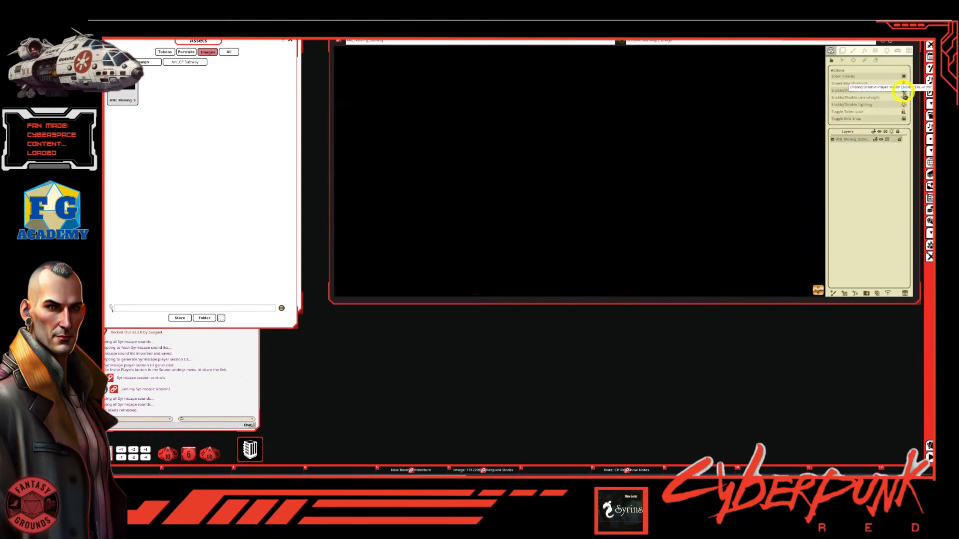
click(905, 93)
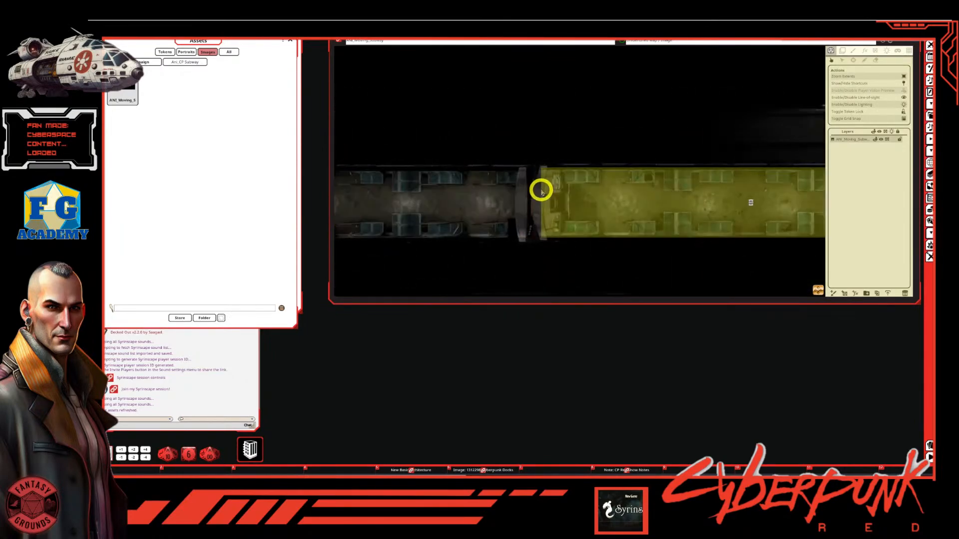
Inspect the line-of-sight area of each carriage along the whole train
scroll(527, 214, down, 5)
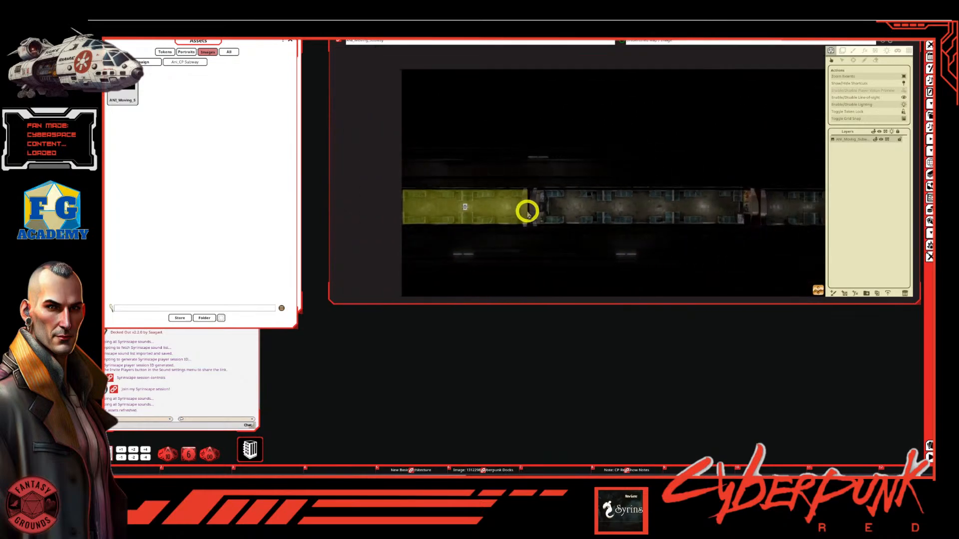
scroll(527, 214, up, 2)
scroll(528, 214, down, 1)
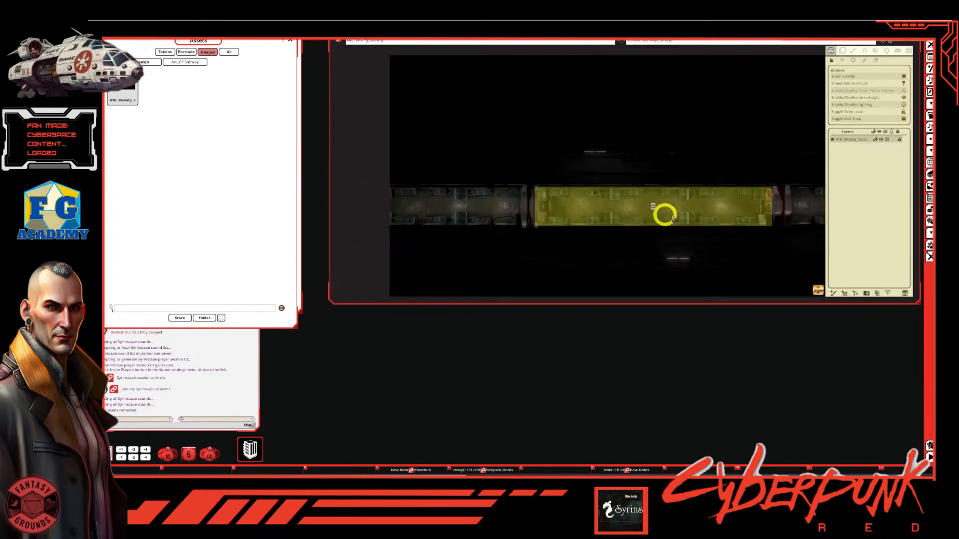
scroll(802, 201, up, 1)
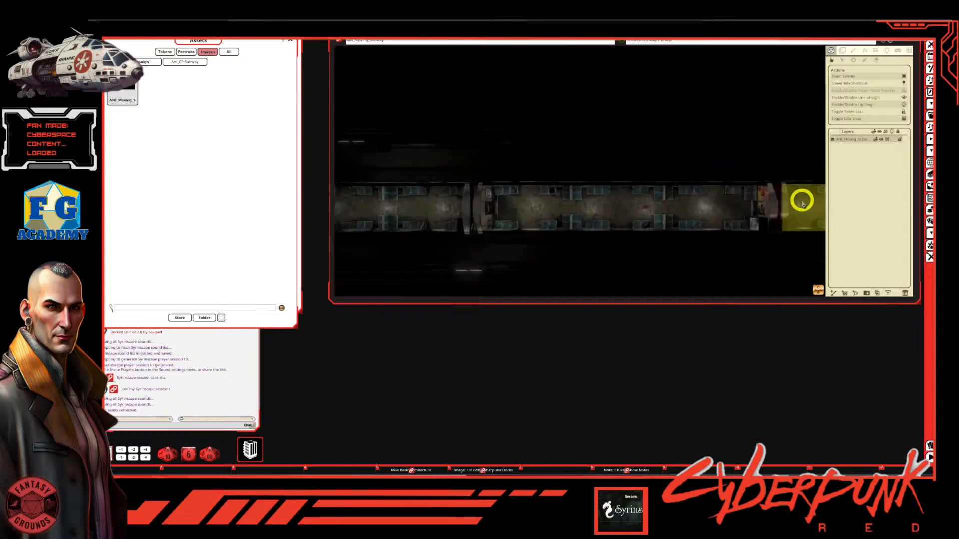
scroll(689, 214, down, 3)
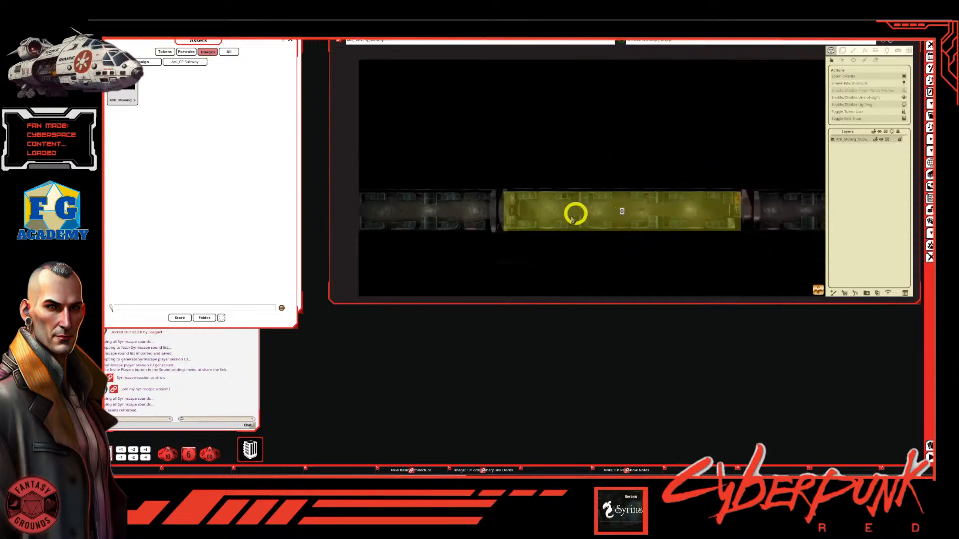
scroll(577, 220, down, 1)
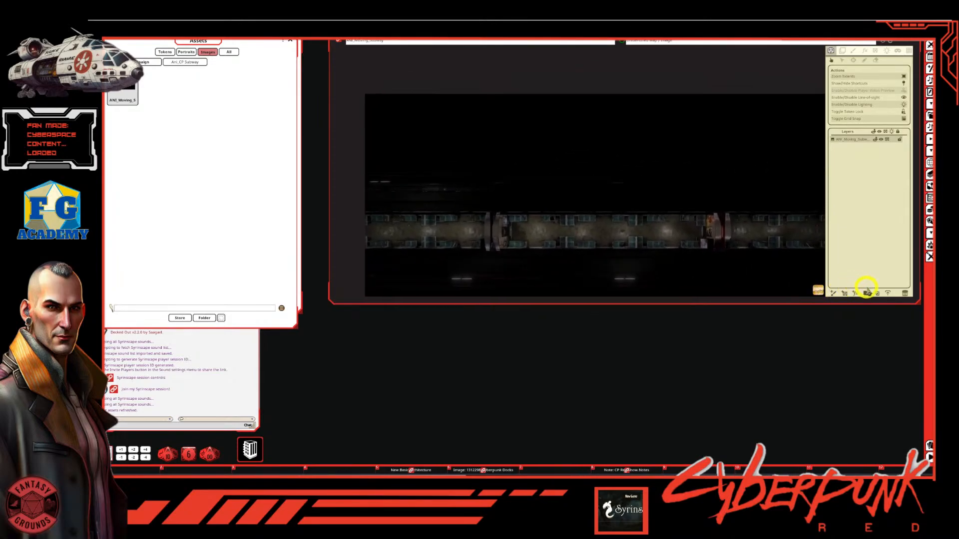
scroll(740, 200, down, 2)
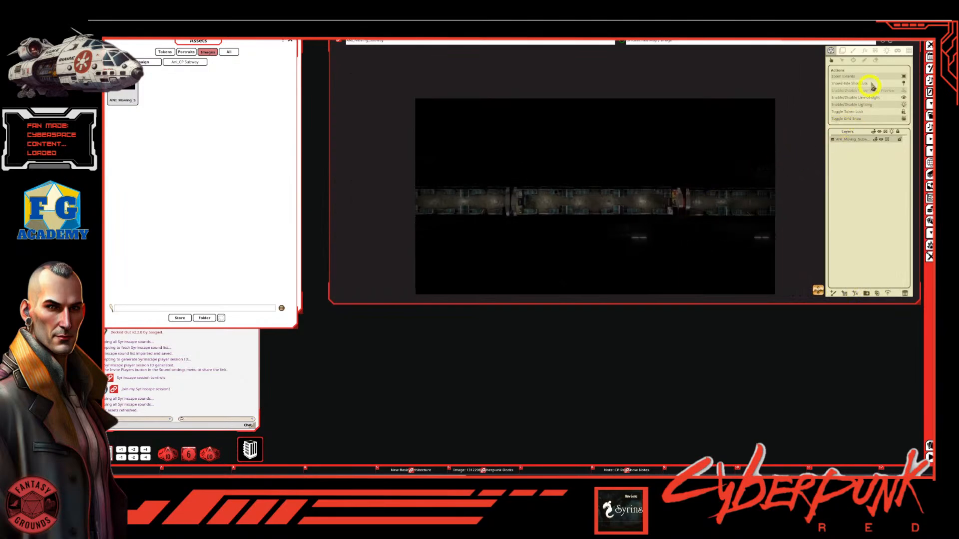
Show the square grid on the subway map and set its size to 55
click(908, 50)
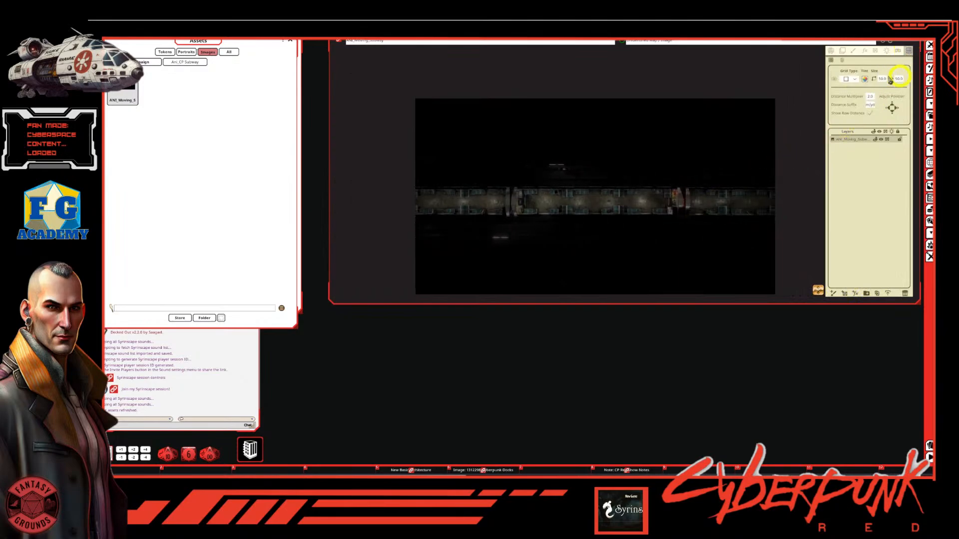
click(834, 80)
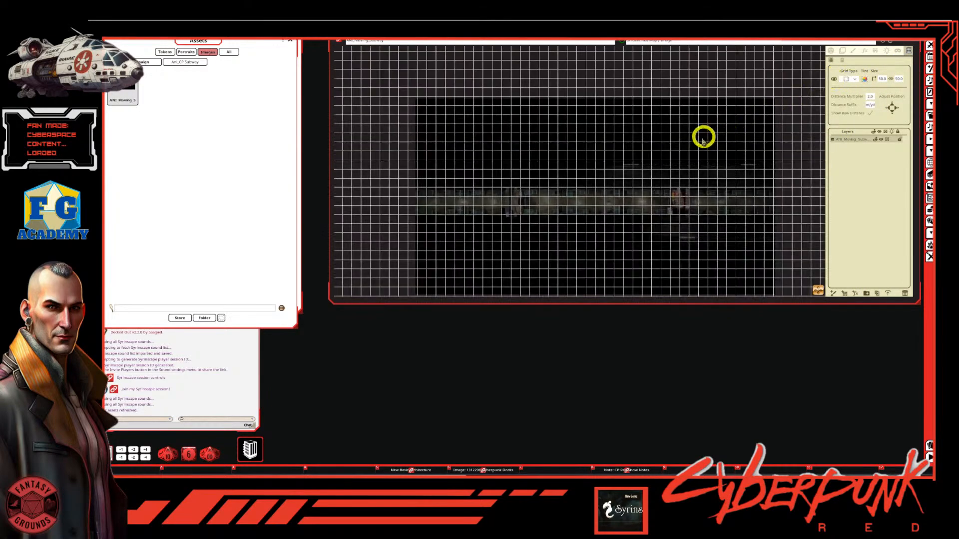
double_click(882, 79)
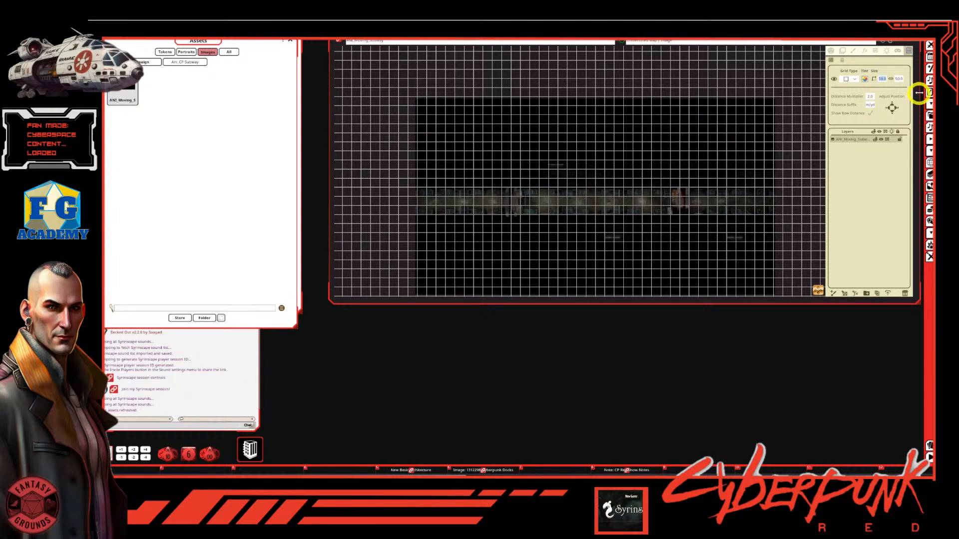
text(55)
key(Tab)
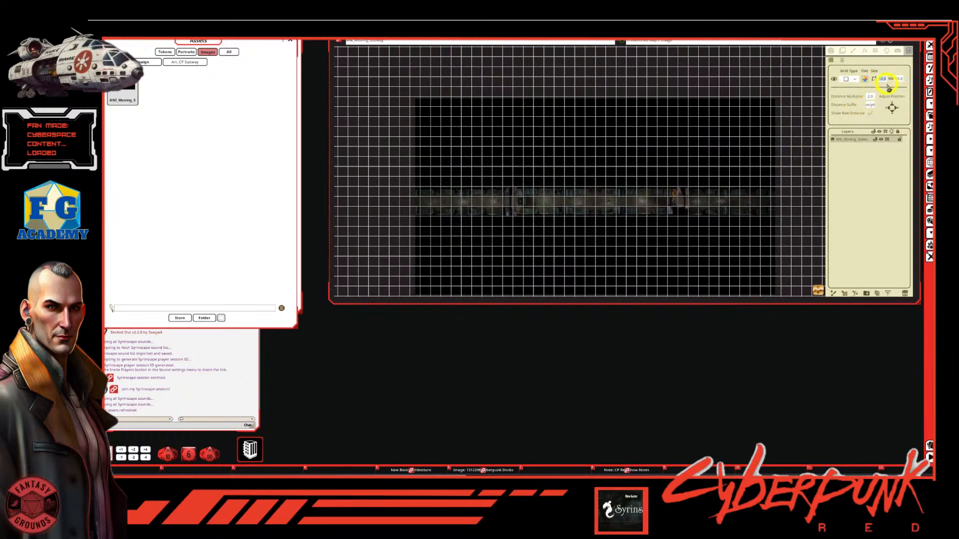
Try a grid size of 120 by 120 on the subway map
text(12)
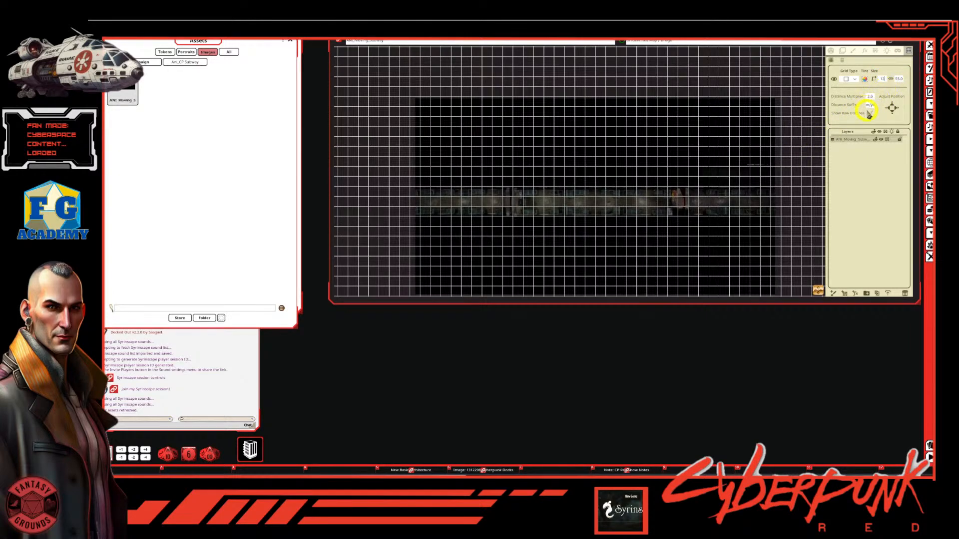
text(0)
click(900, 80)
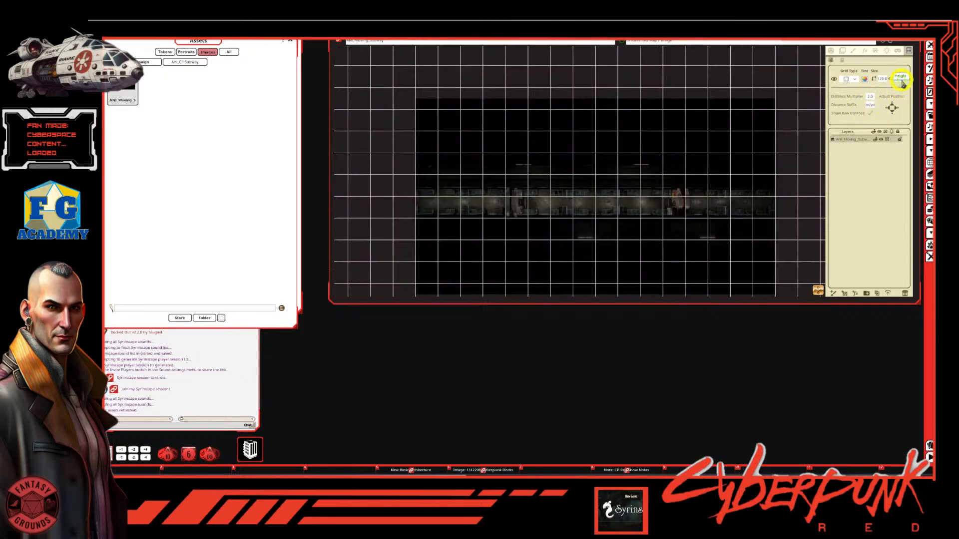
text(120)
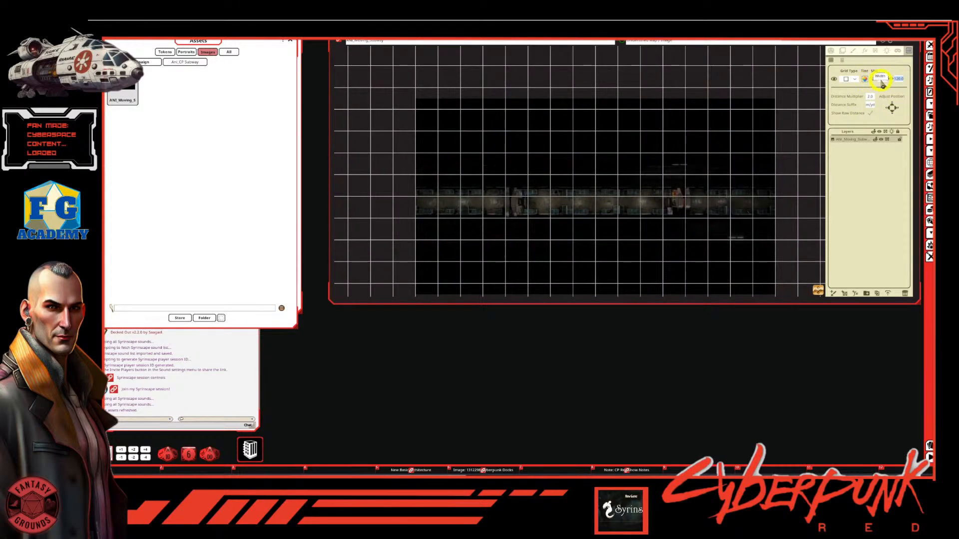
Set the grid size to 110 and check the squares against the carriages
scroll(569, 187, up, 1)
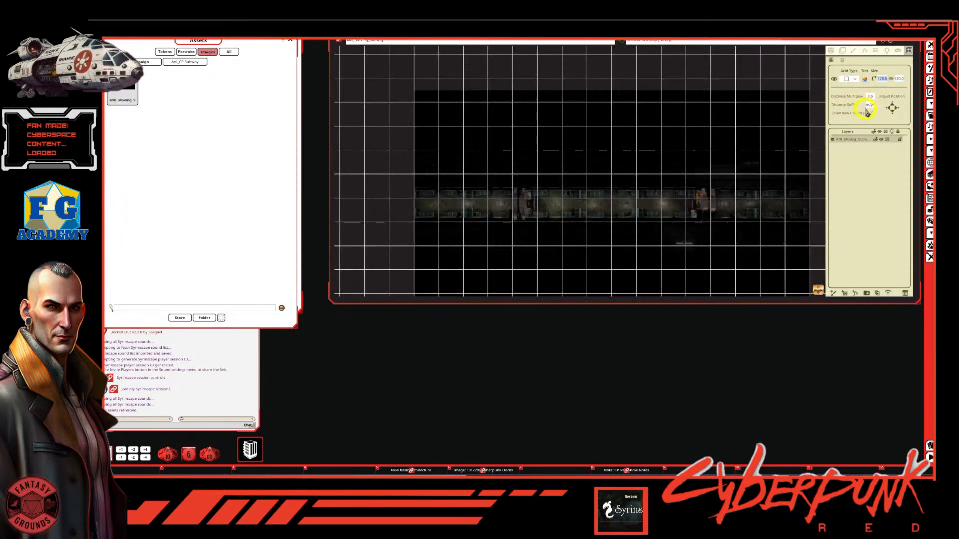
text(110)
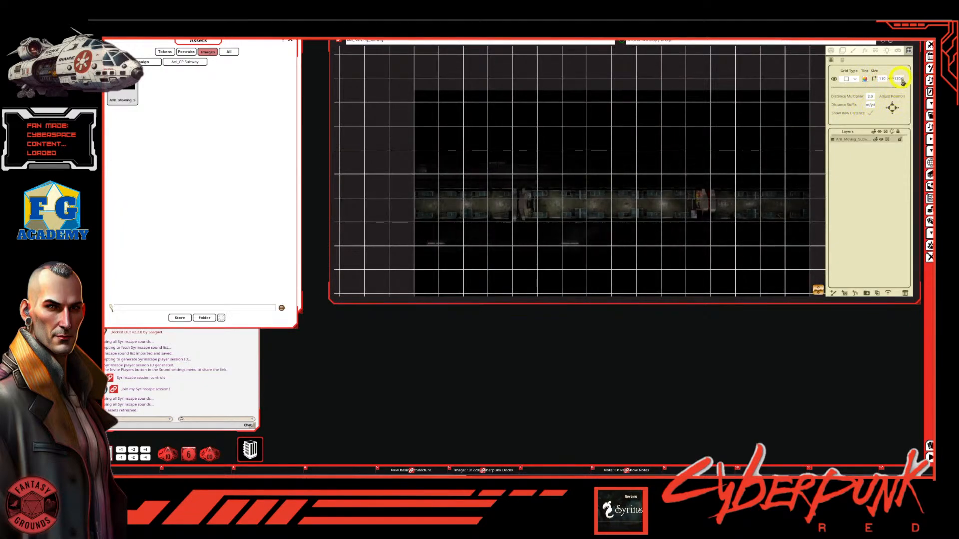
click(899, 79)
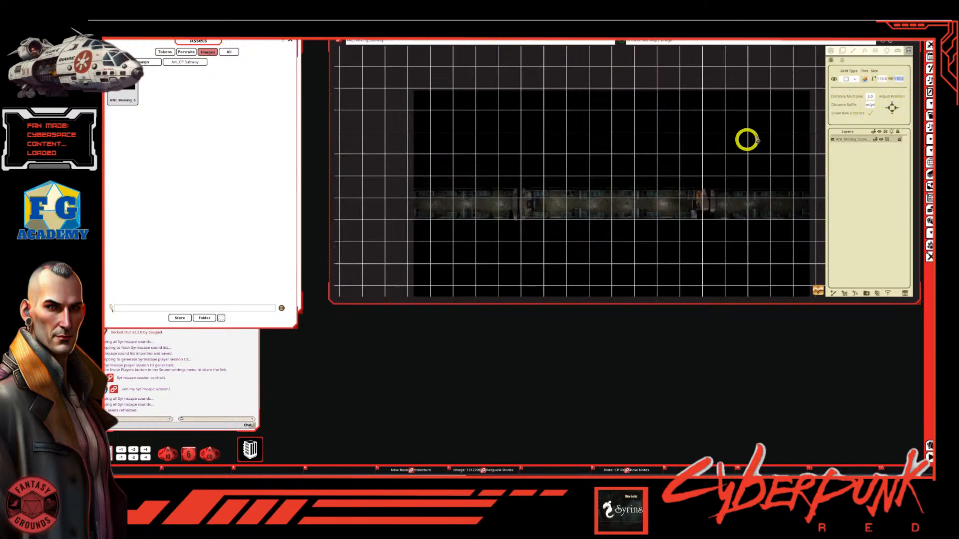
scroll(732, 169, down, 2)
scroll(733, 178, up, 1)
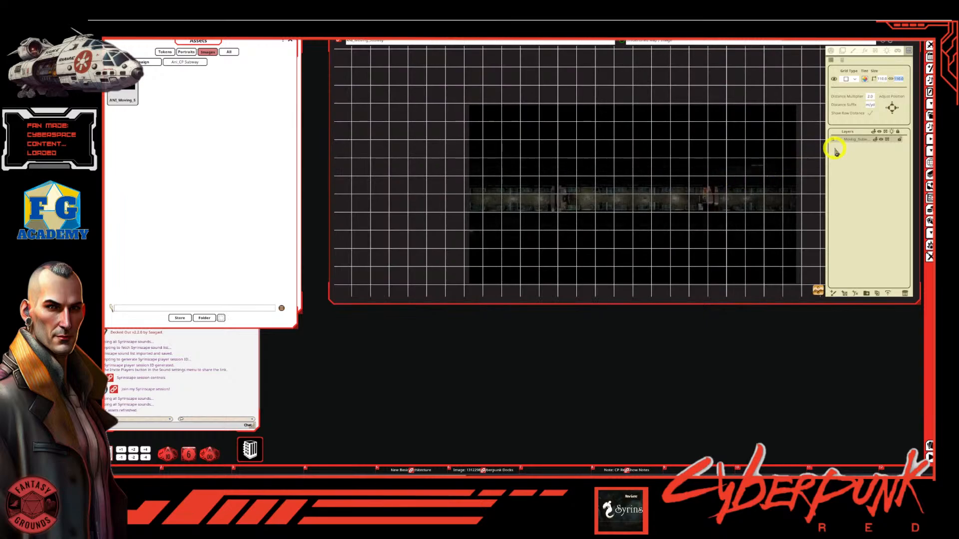
Nudge the subway map's grid to the right and slightly down to line its squares up with the carriages
click(897, 112)
click(897, 112)
click(898, 112)
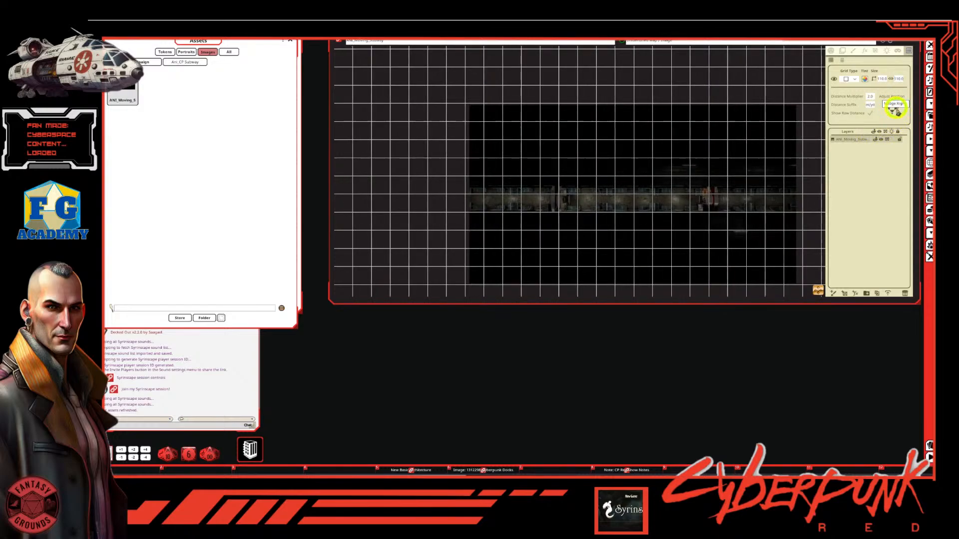
click(898, 111)
click(897, 111)
click(898, 112)
click(898, 111)
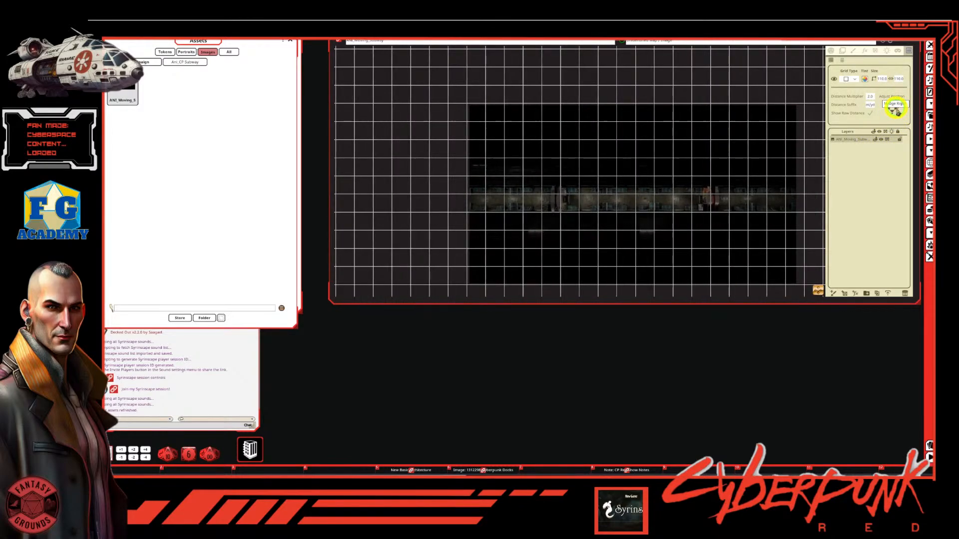
click(897, 112)
click(898, 112)
click(898, 112)
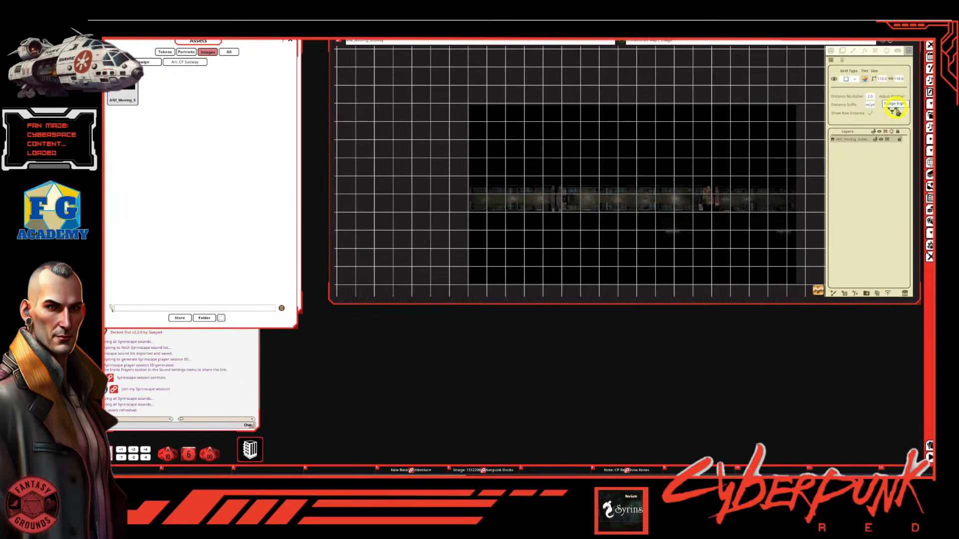
click(896, 109)
click(896, 108)
click(896, 108)
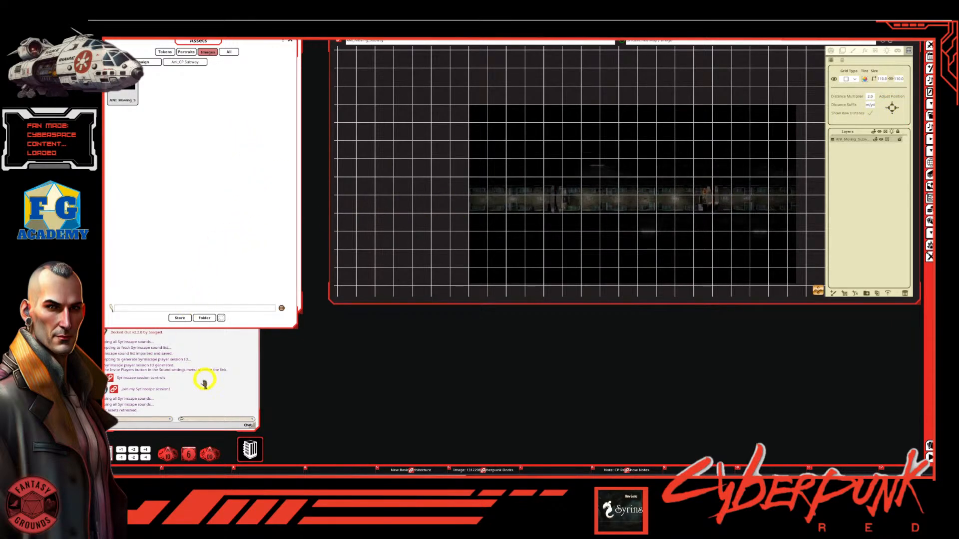
Switch to the browser and show the posts tagged cyberpunk on the Cybermaps creator page
click(218, 486)
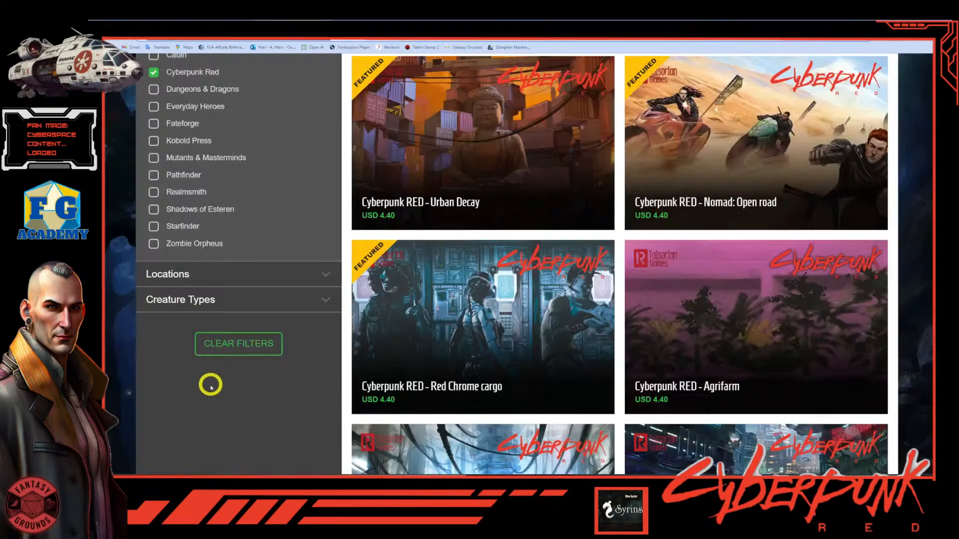
click(444, 23)
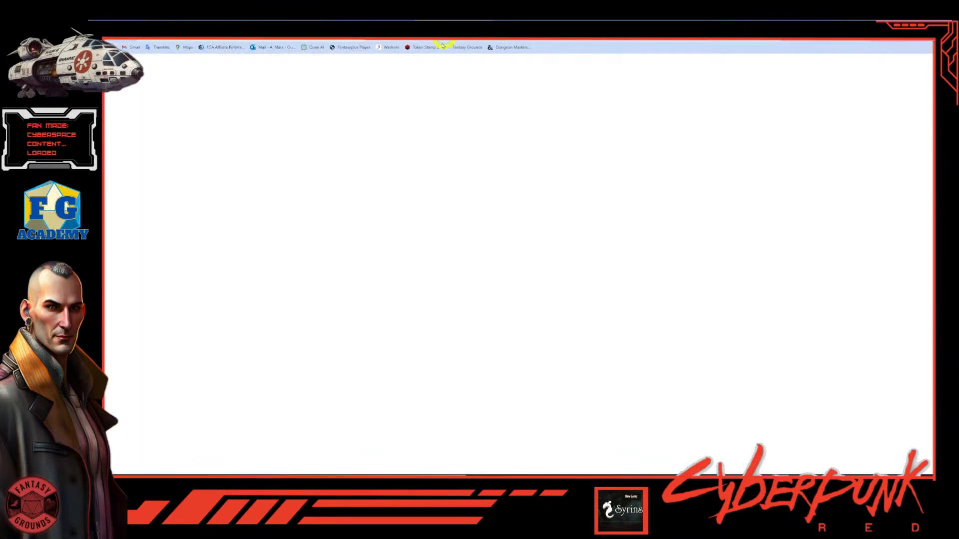
scroll(468, 194, down, 3)
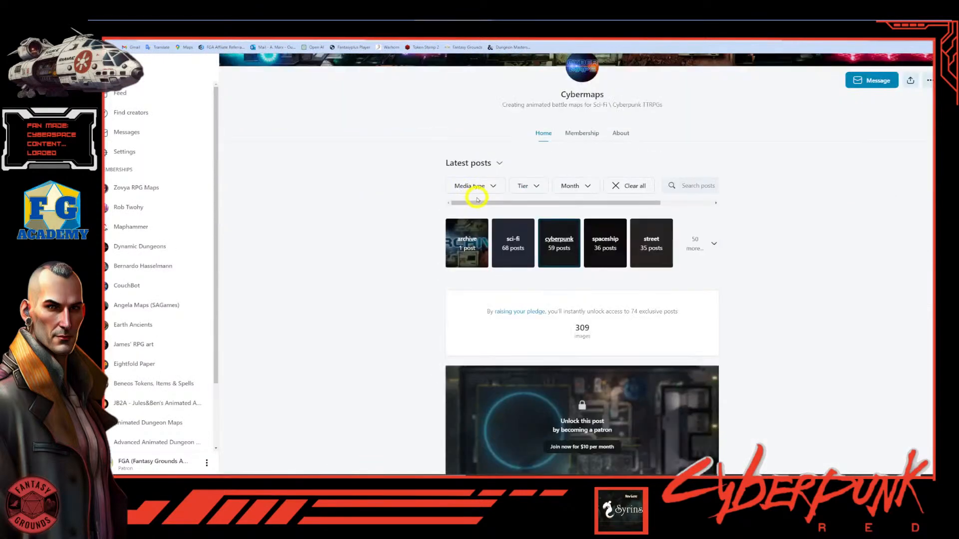
click(568, 244)
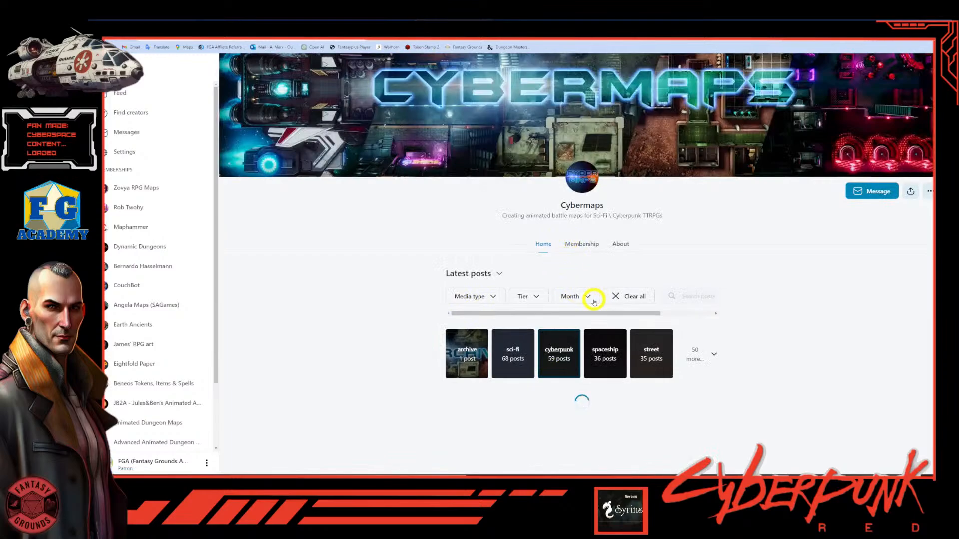
Browse the cyberpunk map posts down to the end of the loaded list
scroll(593, 302, down, 15)
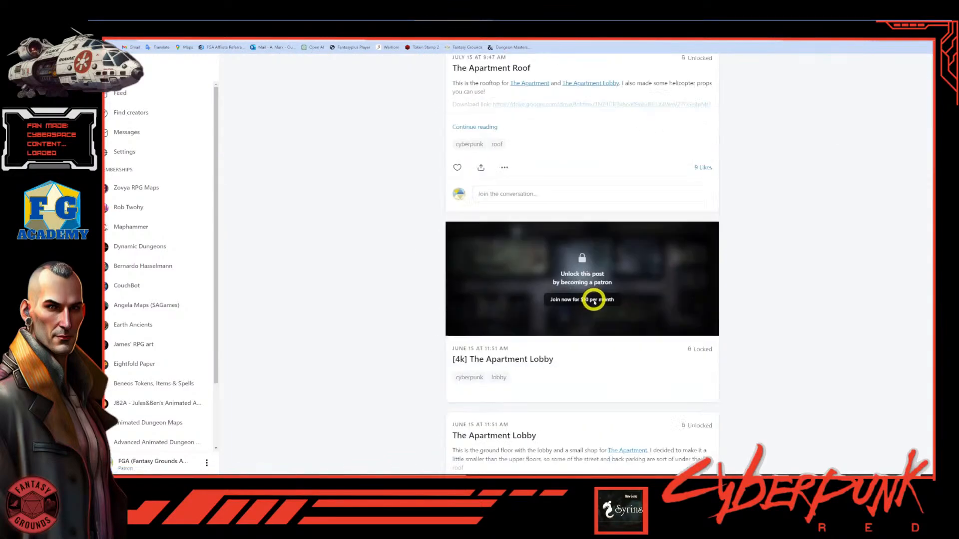
scroll(597, 300, down, 15)
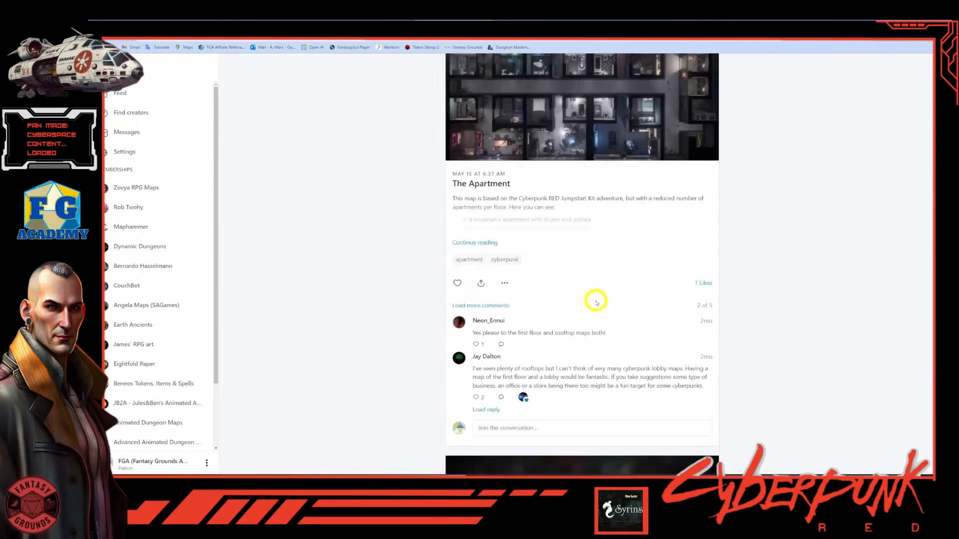
scroll(597, 303, down, 15)
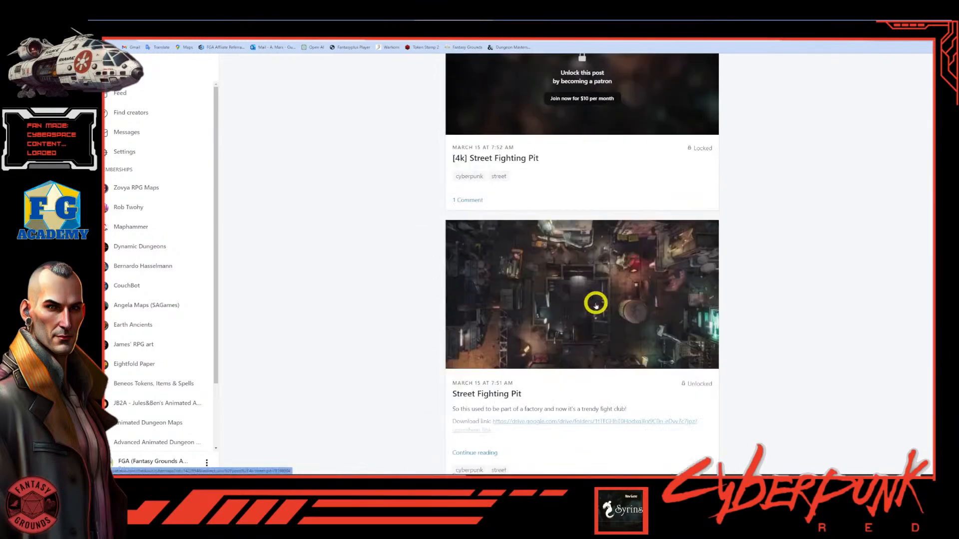
scroll(597, 305, down, 8)
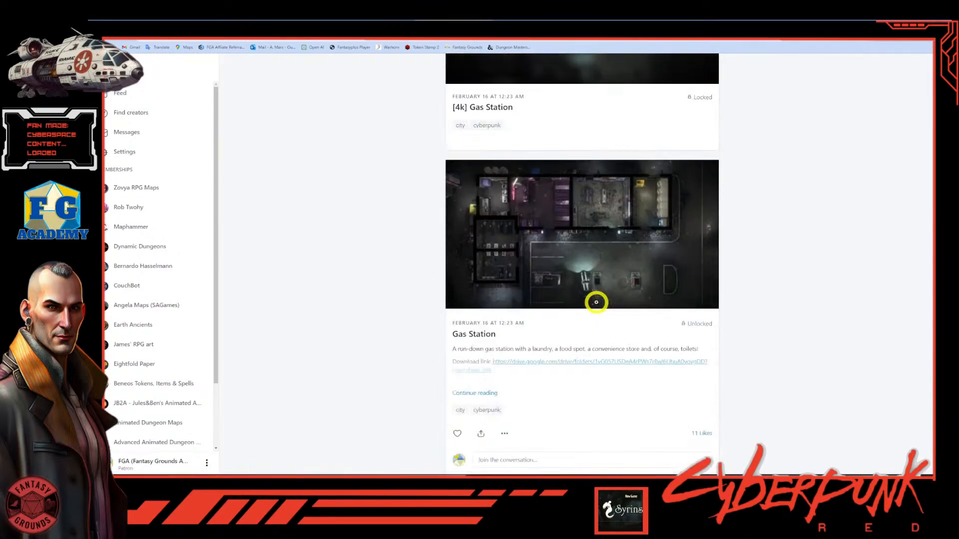
scroll(596, 302, down, 15)
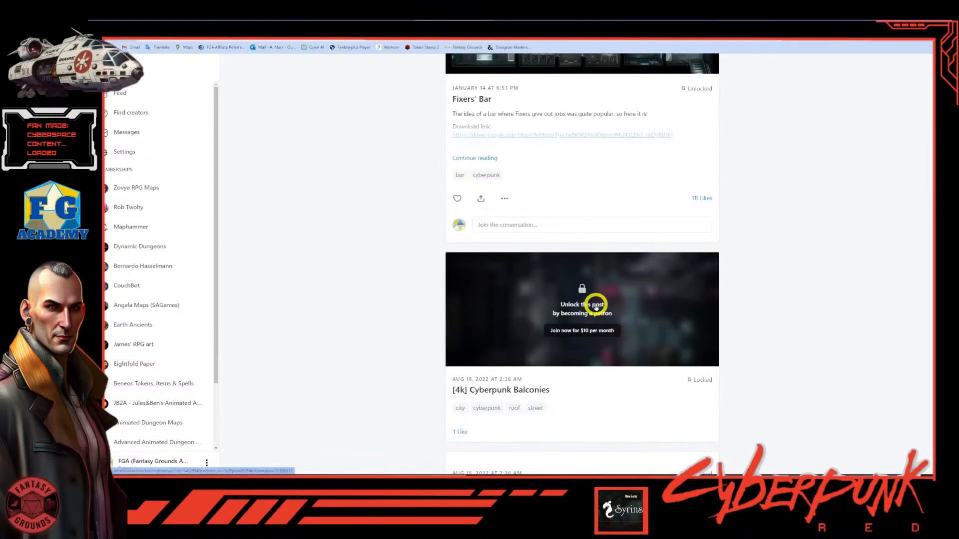
scroll(595, 308, down, 5)
scroll(596, 308, down, 10)
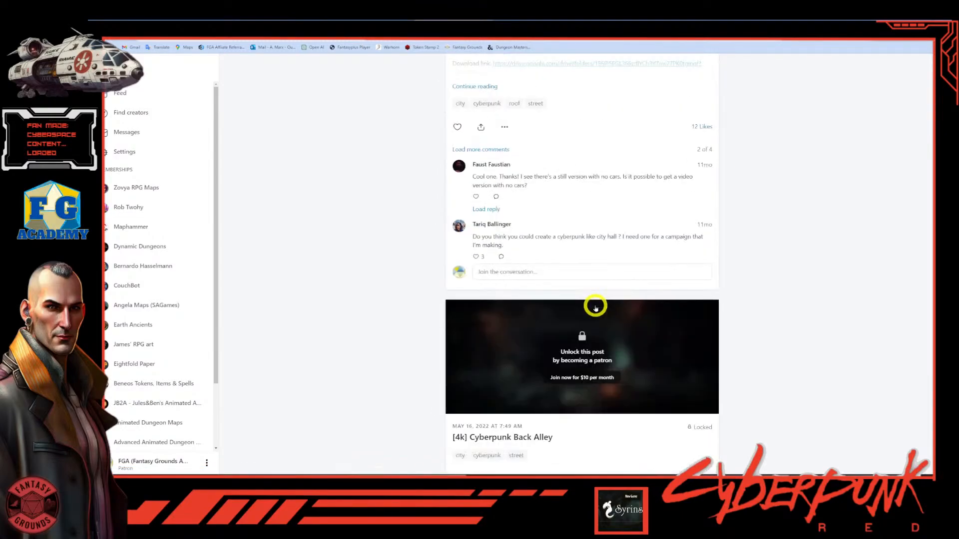
scroll(596, 308, down, 15)
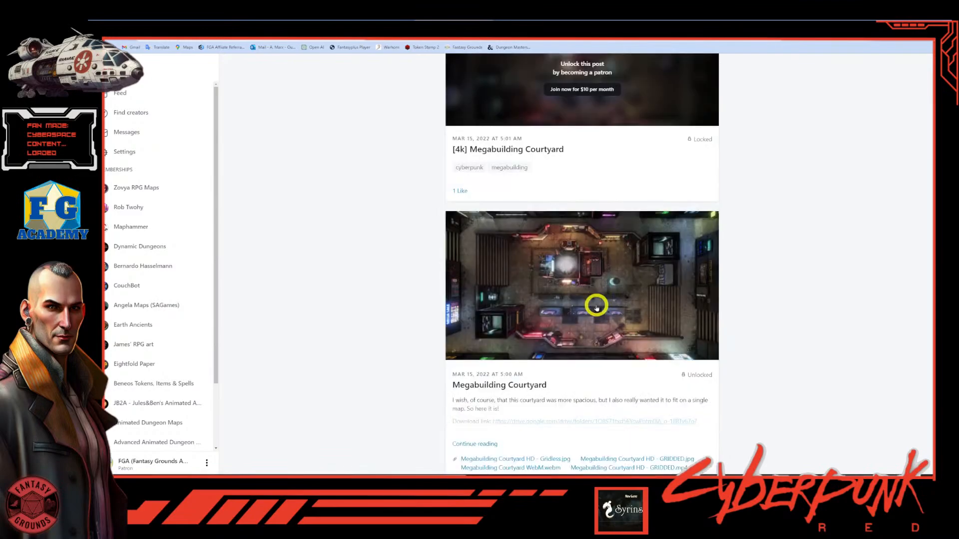
scroll(597, 308, down, 2)
scroll(610, 326, down, 2)
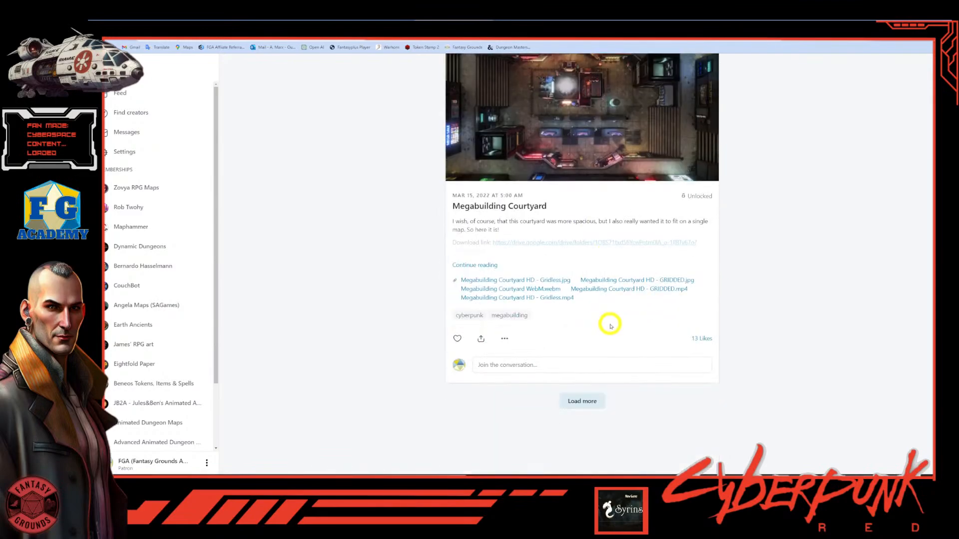
Load more cyberpunk posts and find the unlocked Subway Train Moving post
click(581, 398)
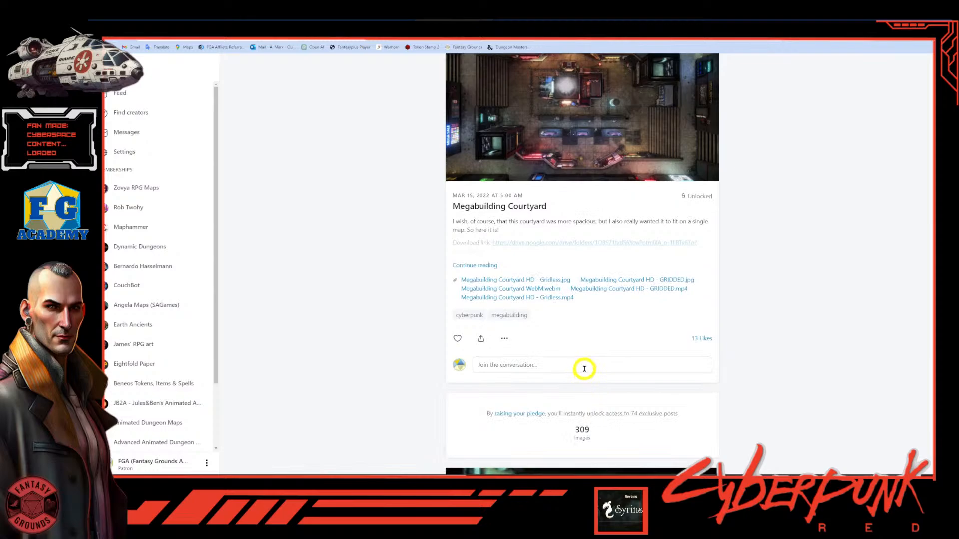
scroll(580, 358, down, 15)
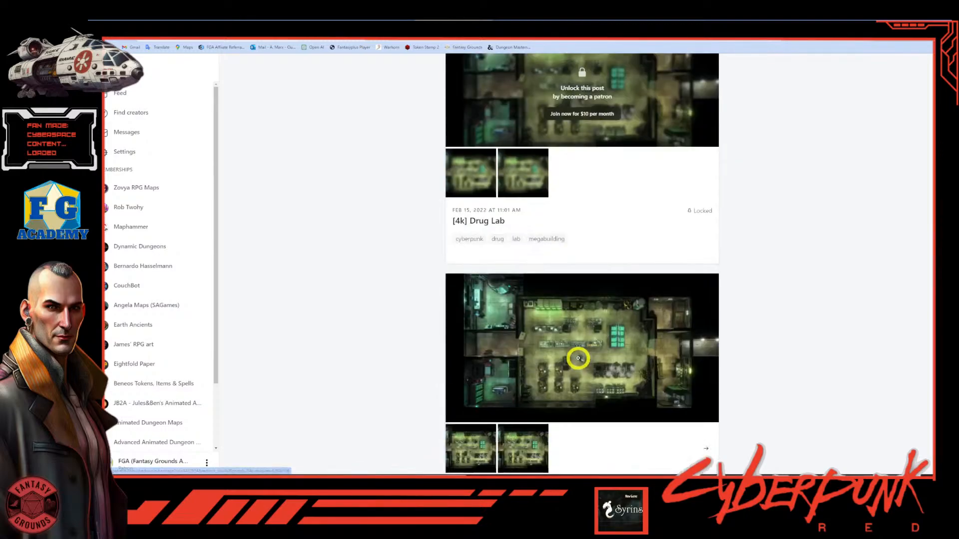
scroll(578, 360, down, 15)
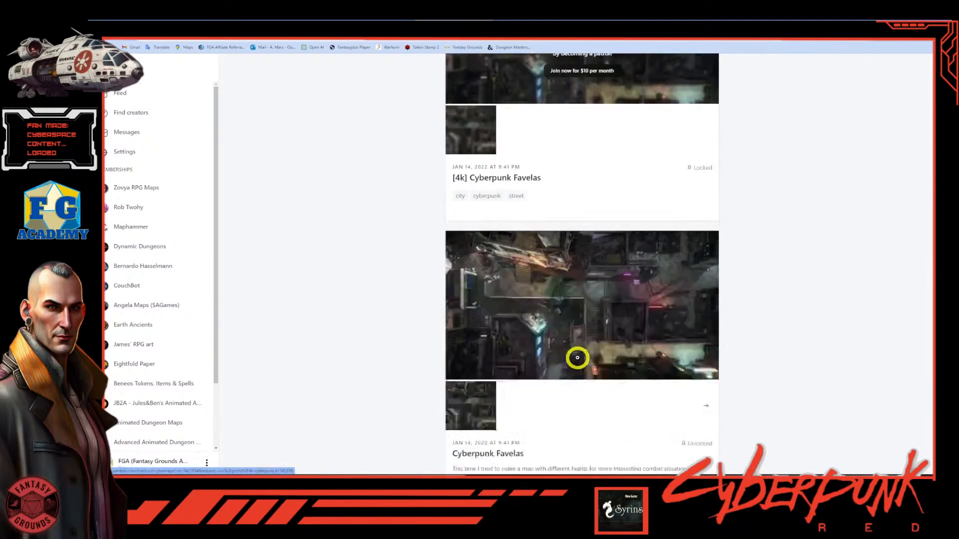
scroll(577, 358, down, 5)
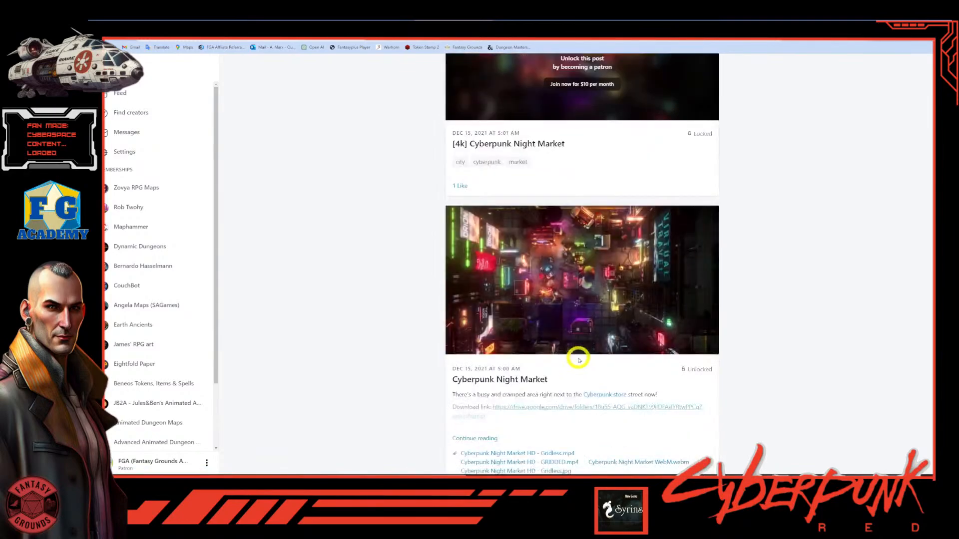
scroll(579, 360, down, 15)
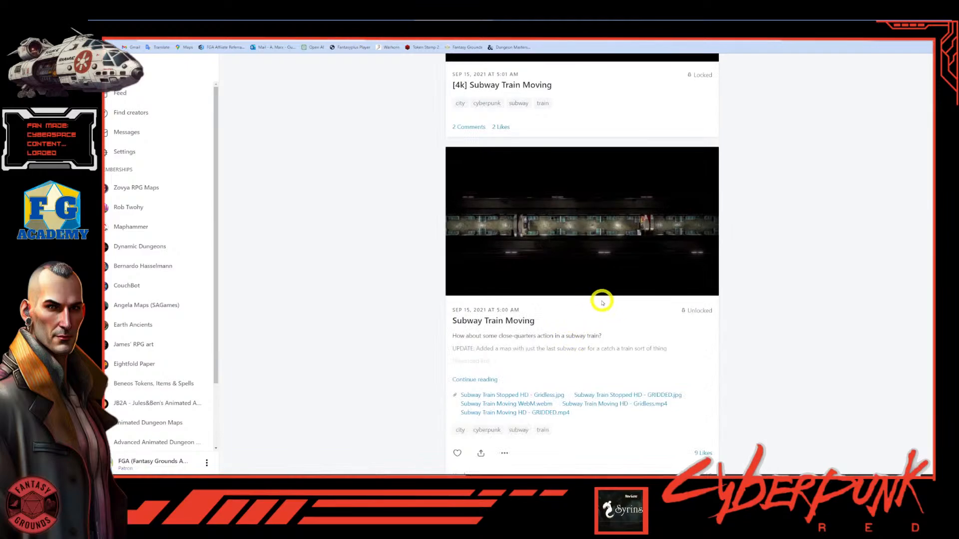
Expand the Subway Train Moving post's full text and examine its download link and attached files
click(492, 380)
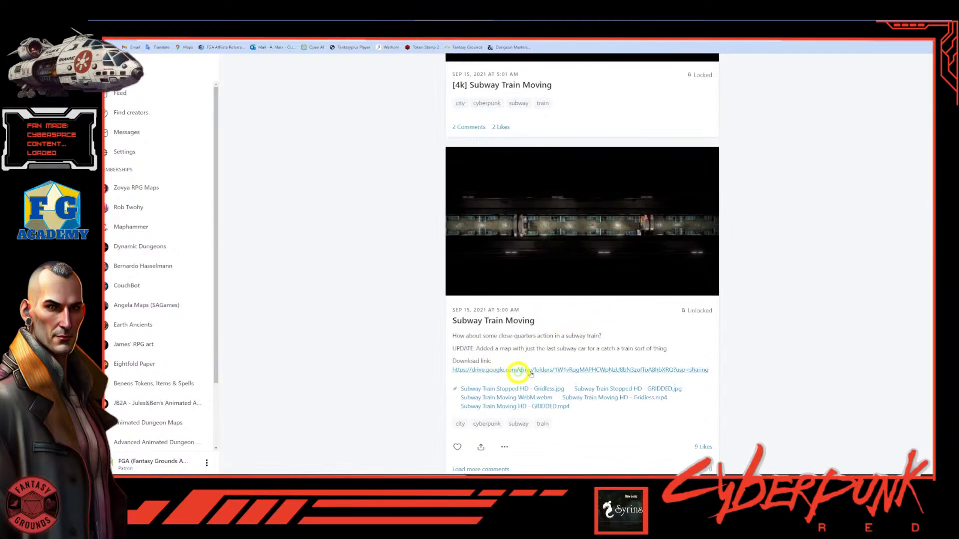
scroll(562, 369, down, 4)
scroll(563, 370, down, 2)
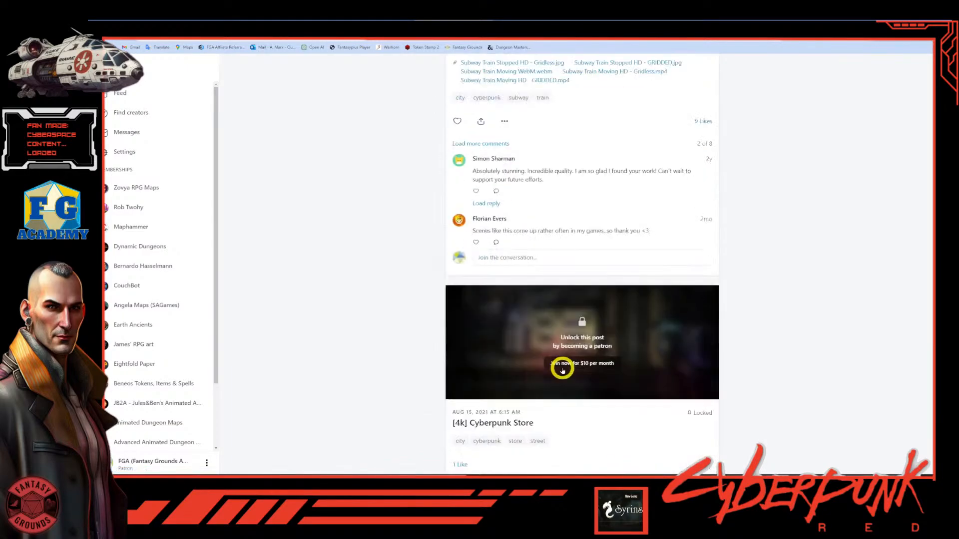
scroll(563, 370, up, 5)
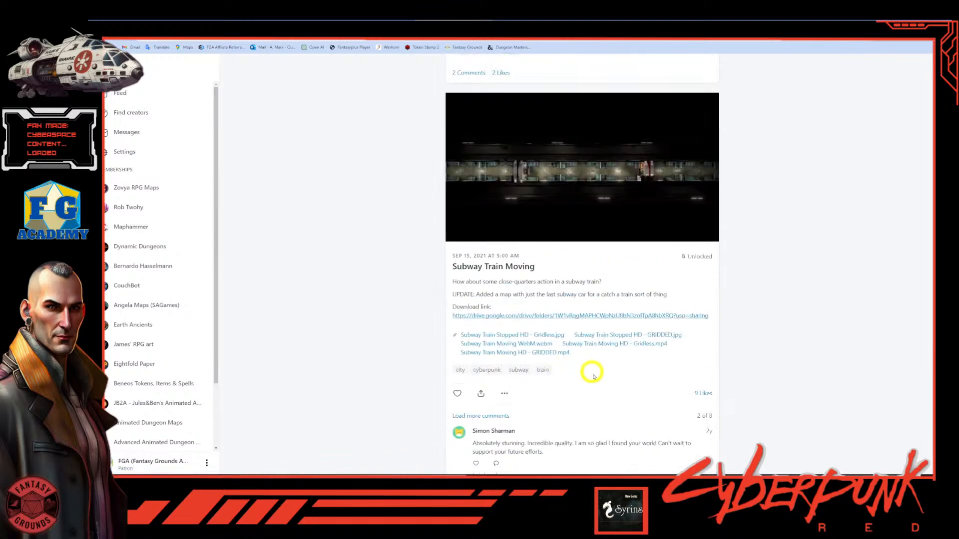
Try to open the locked [4k] Subway Train Moving post and dismiss the membership offer
scroll(596, 376, up, 5)
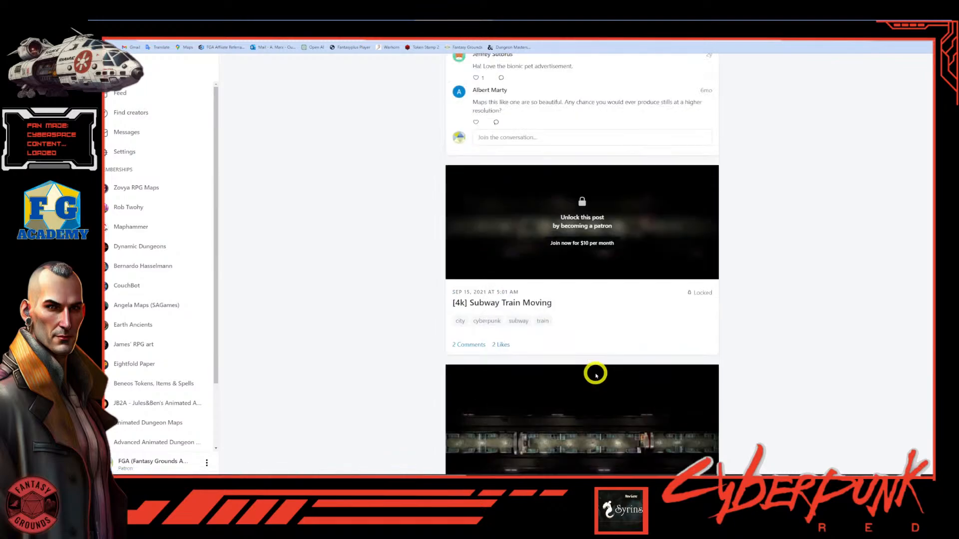
click(530, 303)
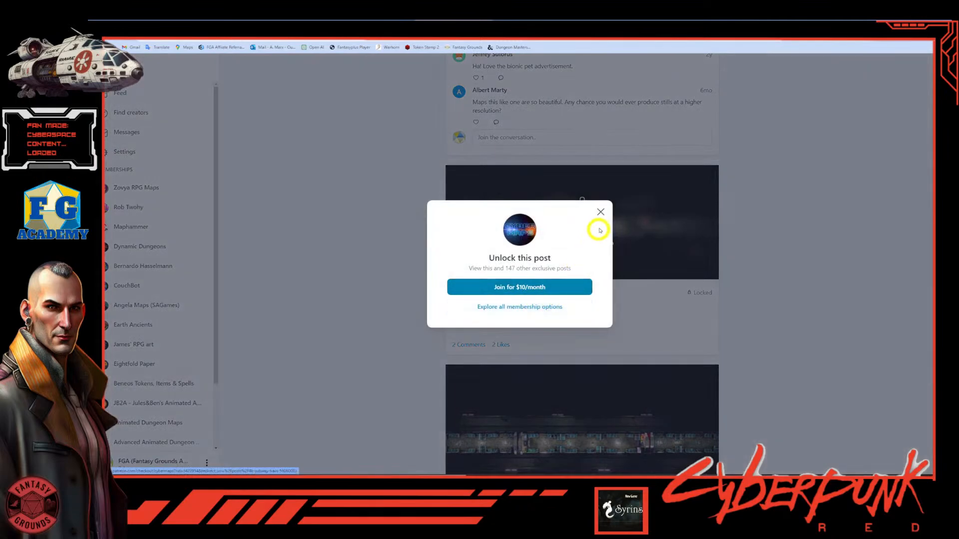
click(601, 212)
Review the attached files of the unlocked Subway Train Moving post, and switch back to Fantasy Grounds
scroll(608, 308, down, 5)
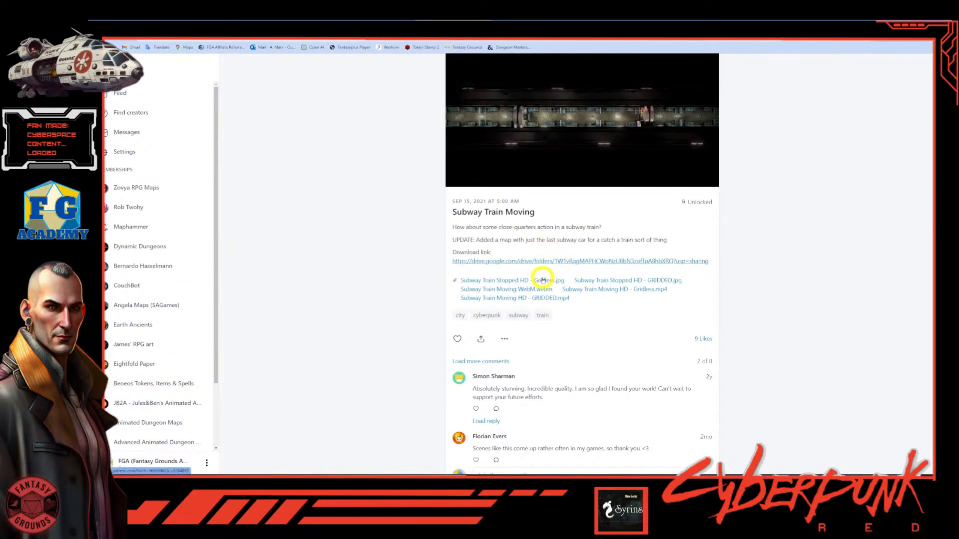
scroll(543, 280, down, 2)
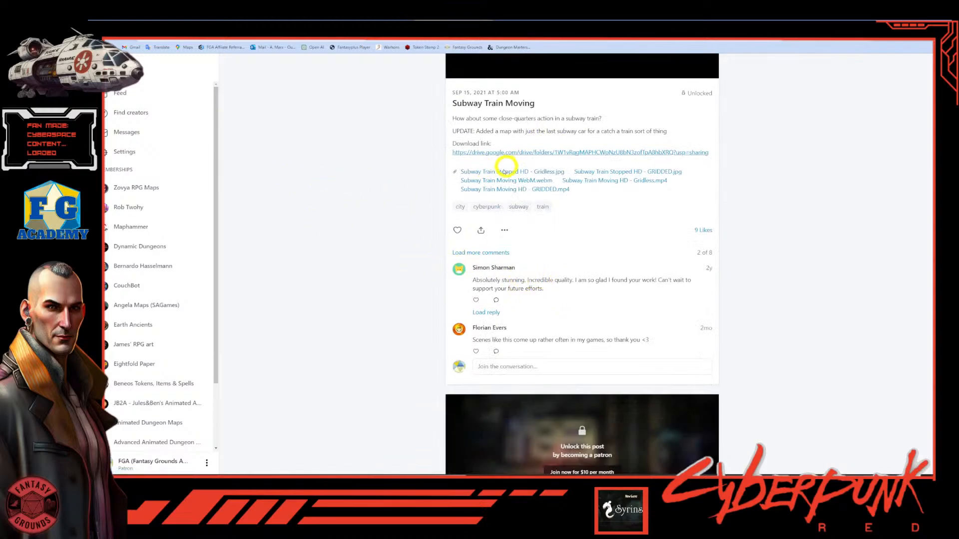
key(alt+Tab)
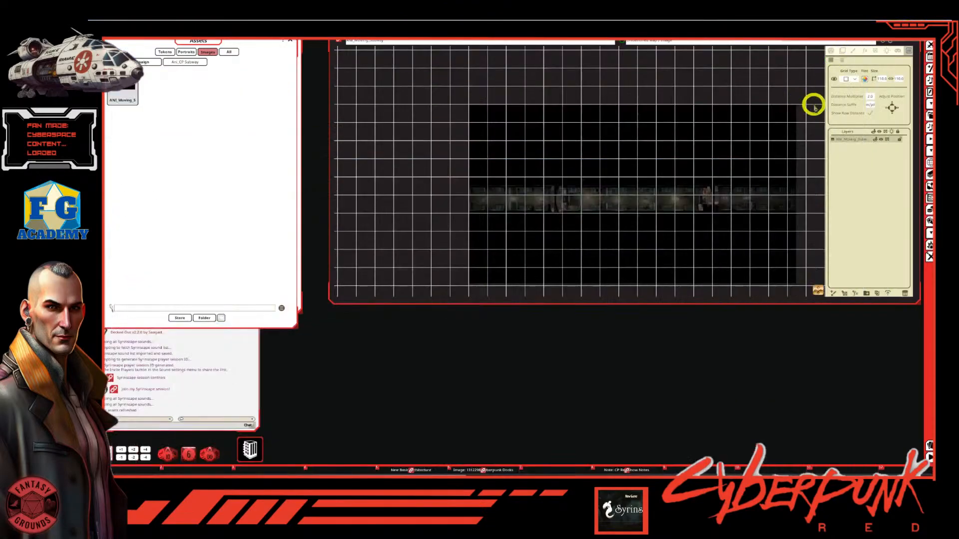
Set both dimensions of the subway map's grid cells to 100
click(882, 79)
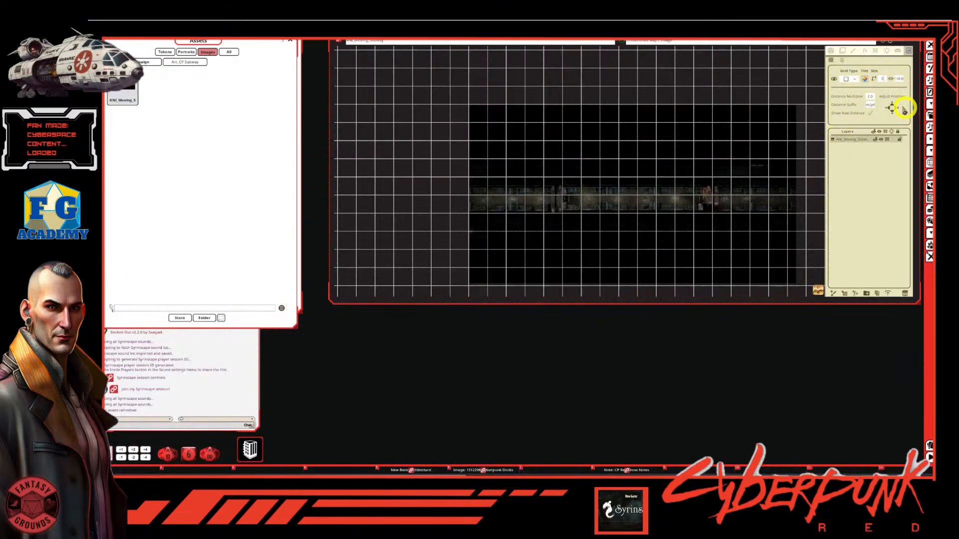
text(100)
click(898, 80)
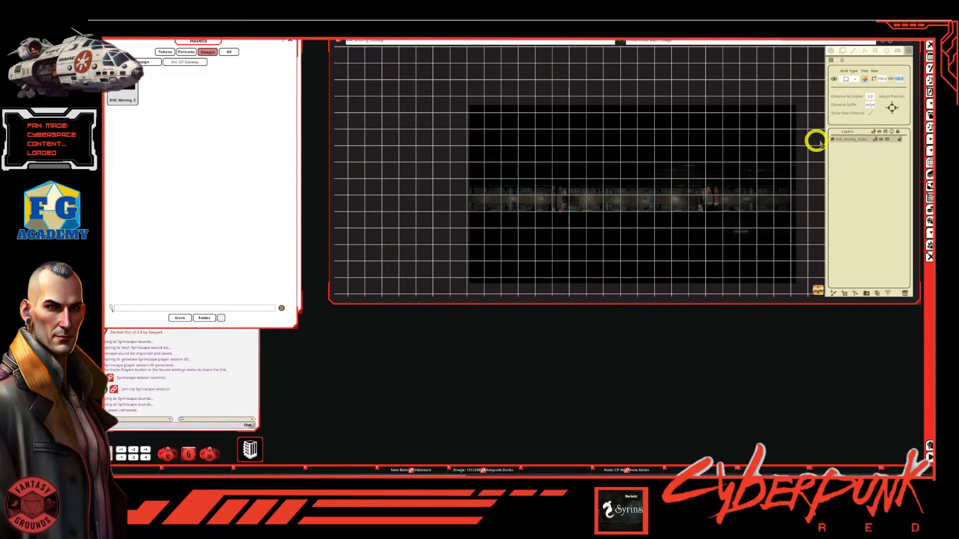
Nudge the grid down in small increments to line it up with the long edges of the subway train
click(892, 113)
click(892, 112)
click(893, 113)
click(892, 112)
click(893, 113)
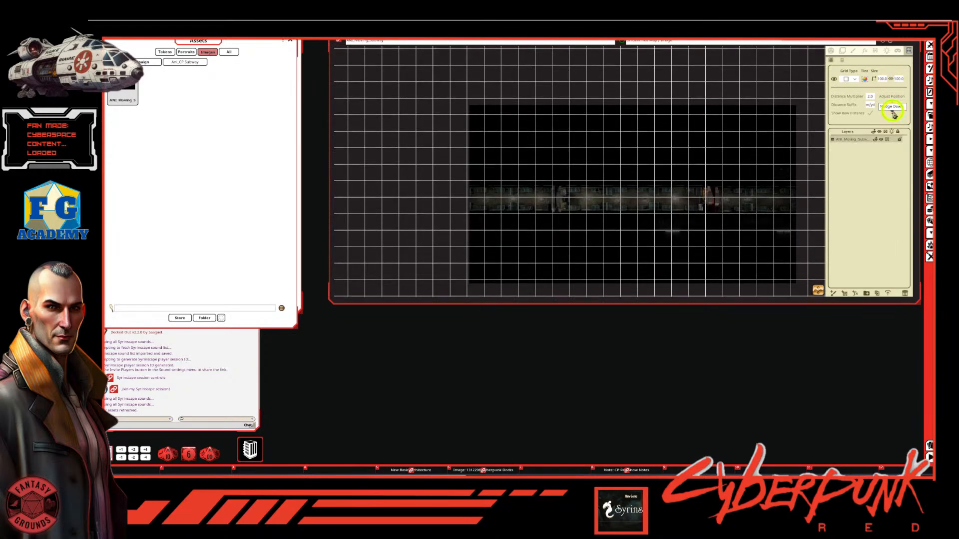
click(893, 114)
click(893, 115)
click(894, 114)
click(893, 115)
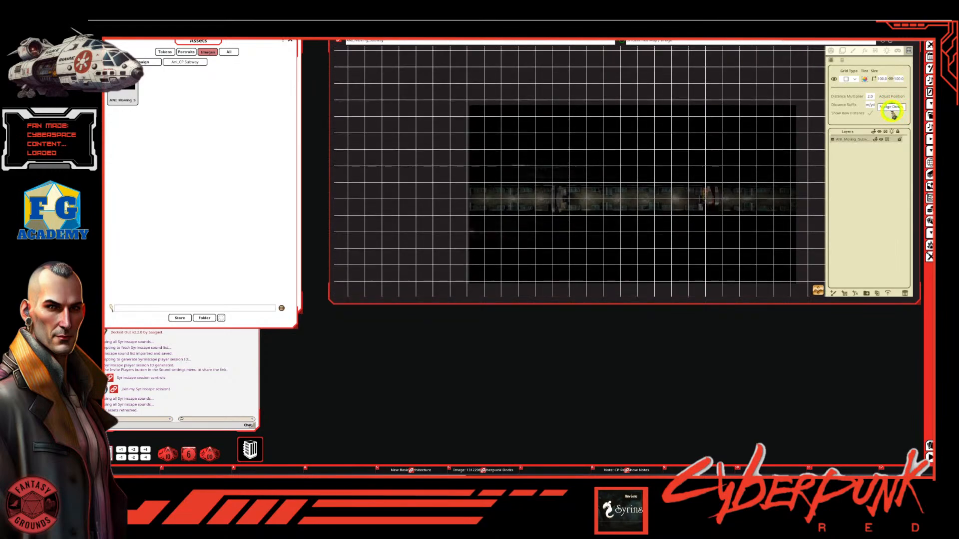
click(893, 114)
click(893, 115)
click(893, 114)
click(893, 115)
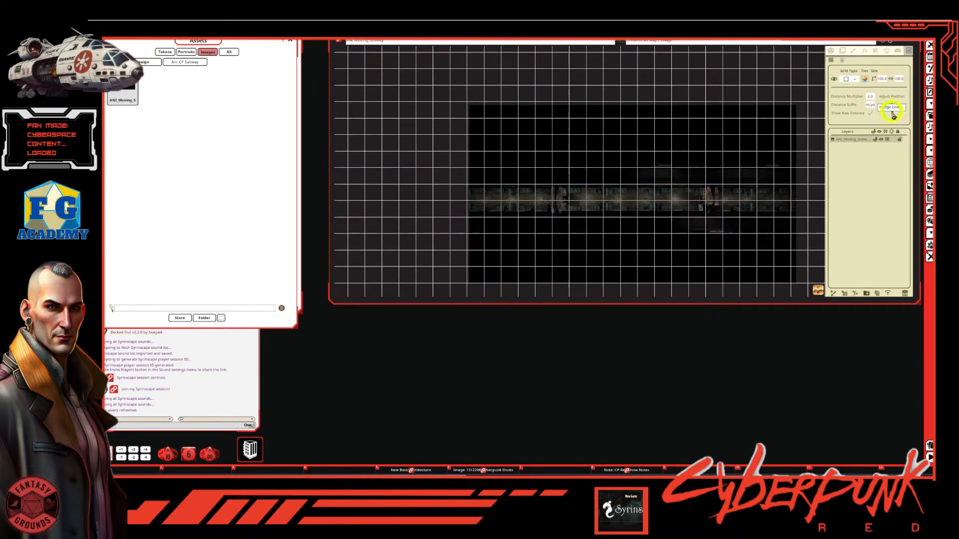
click(894, 115)
click(893, 115)
click(893, 115)
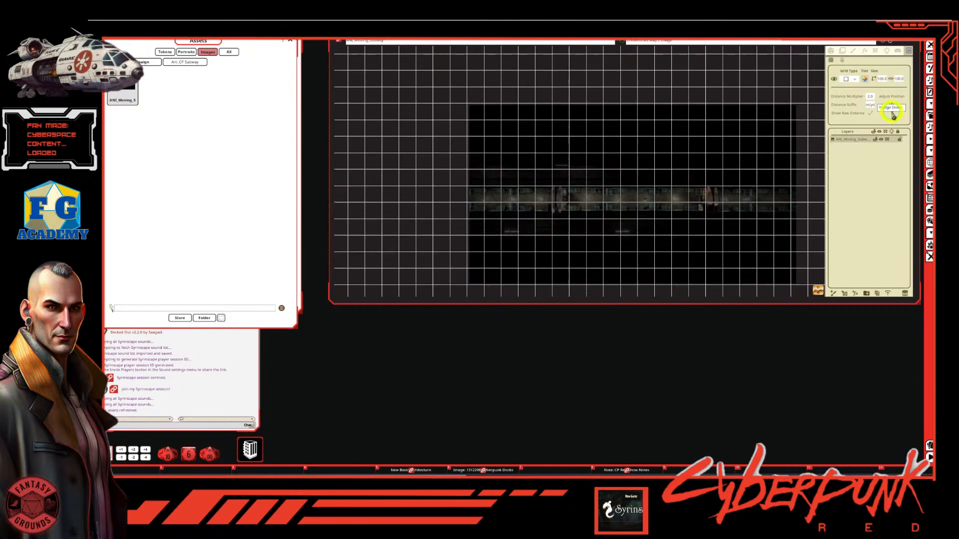
click(893, 114)
click(893, 114)
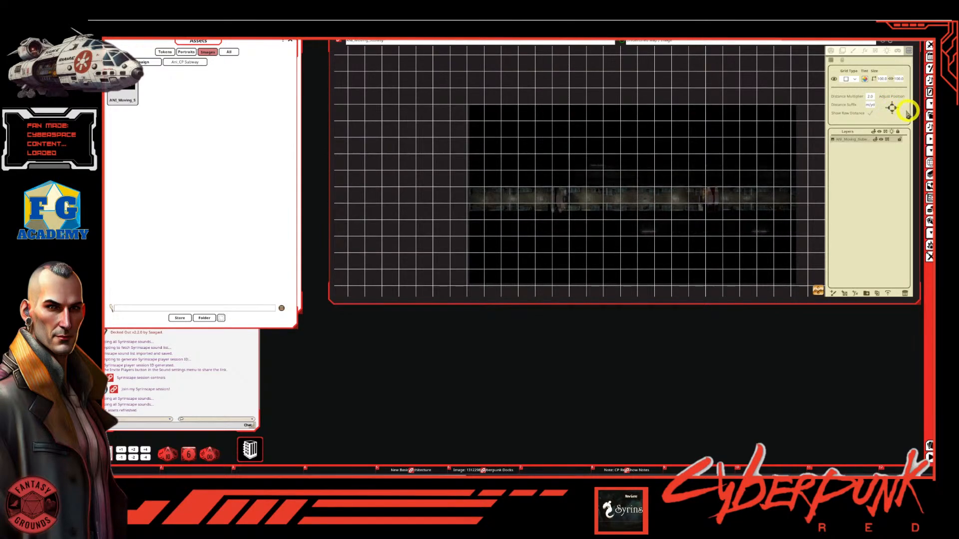
Nudge the grid right a few increments to fit the end of the subway train
click(896, 111)
click(896, 110)
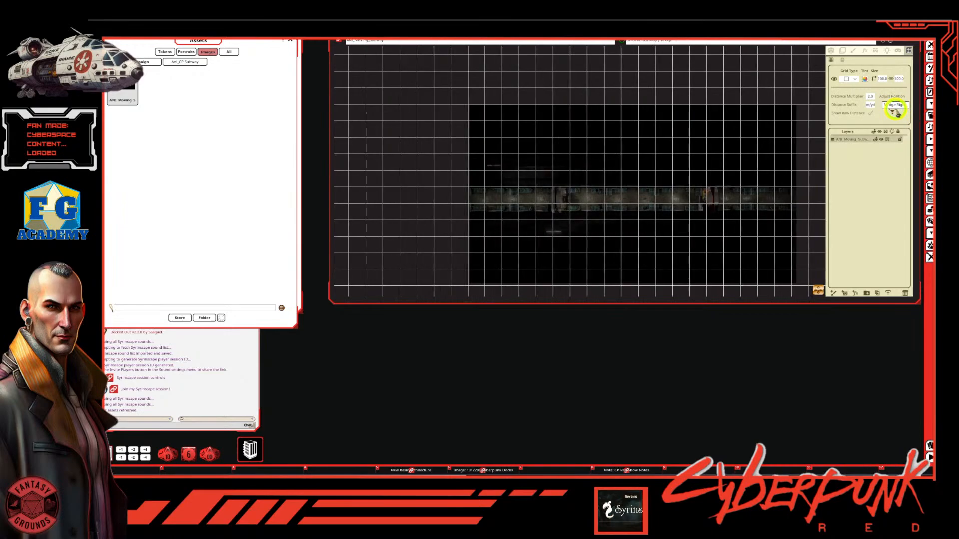
click(896, 110)
click(895, 111)
Set both grid cell dimensions to 70 and nudge the grid right to match the train's end
scroll(772, 195, down, 1)
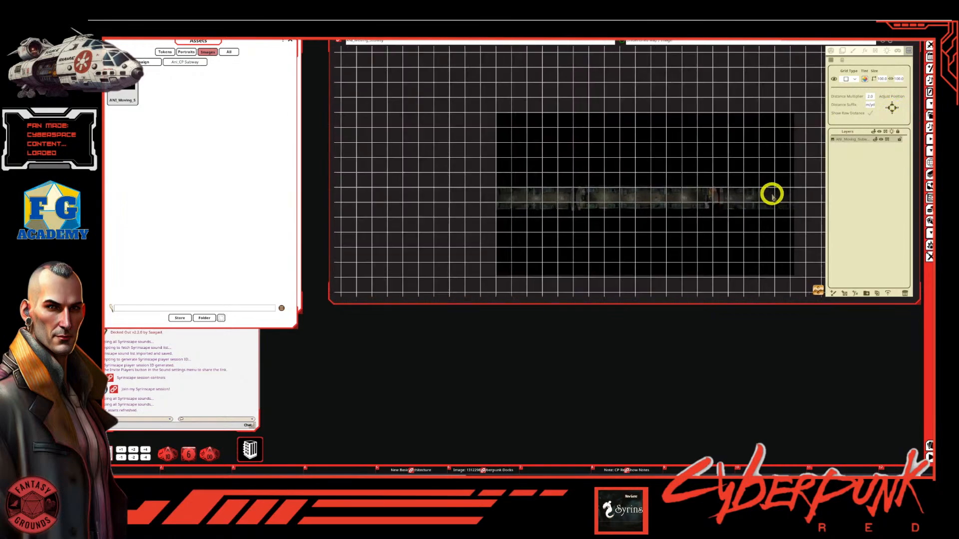
scroll(616, 187, up, 2)
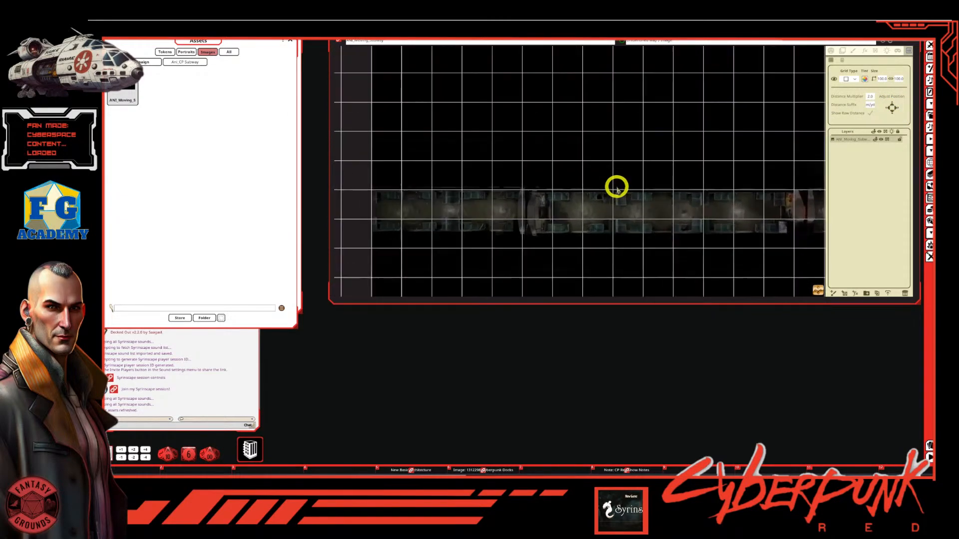
scroll(515, 167, down, 2)
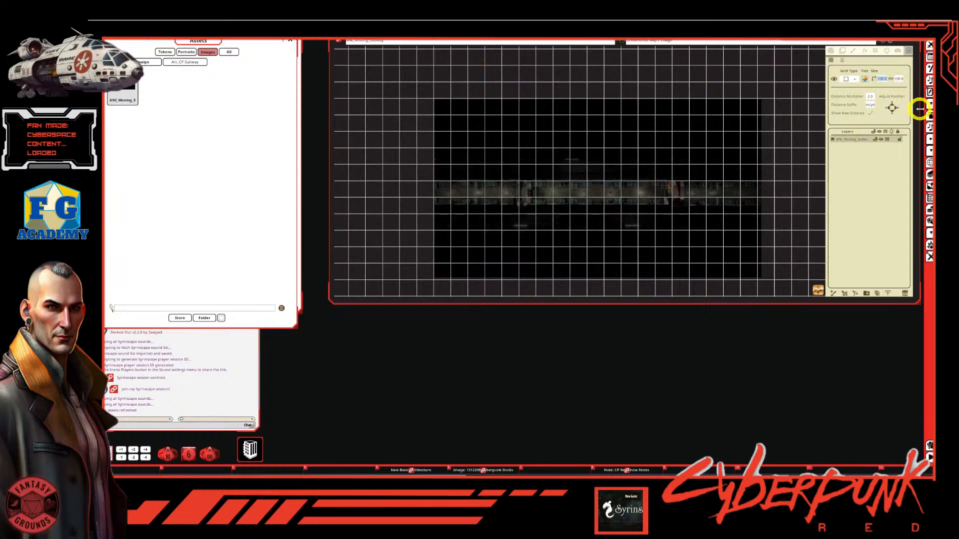
click(900, 80)
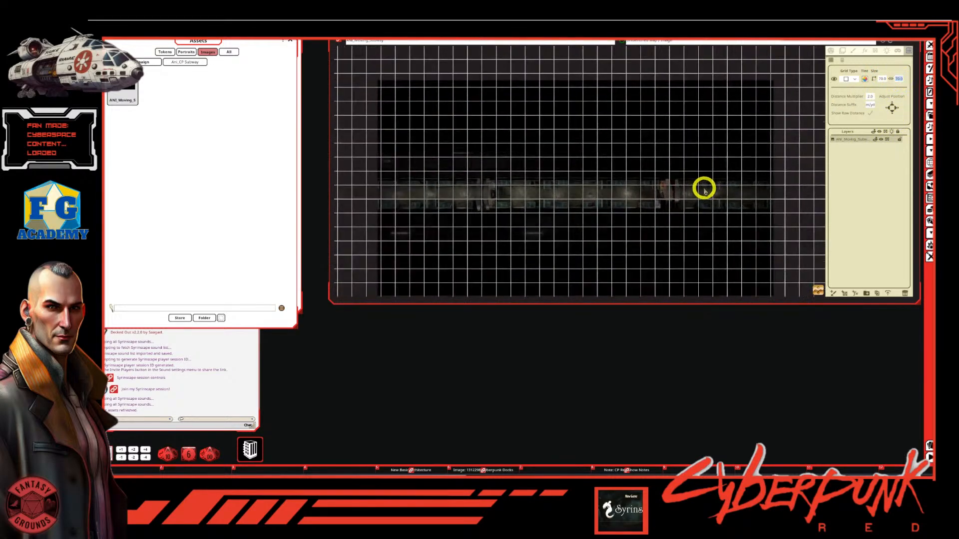
click(890, 107)
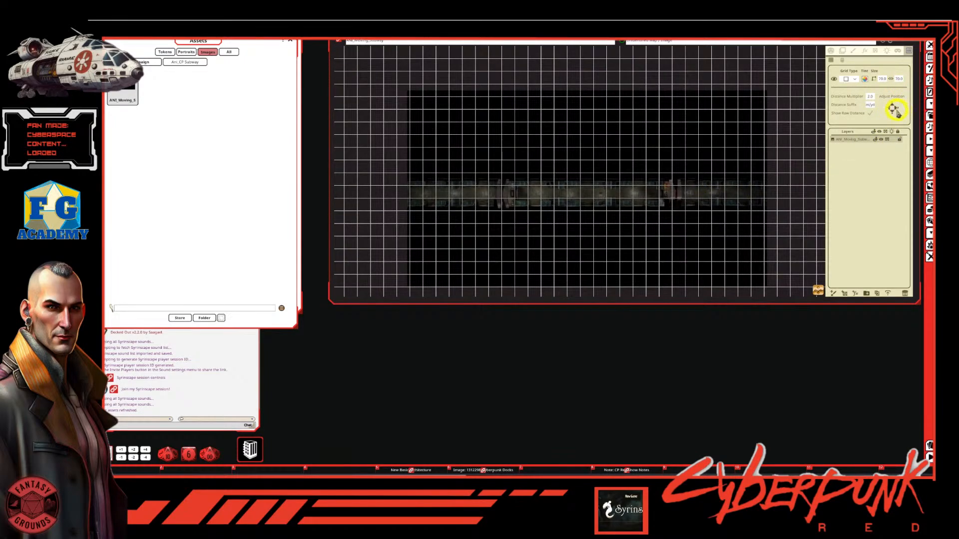
click(895, 109)
click(896, 109)
click(895, 110)
click(895, 109)
click(896, 110)
click(896, 109)
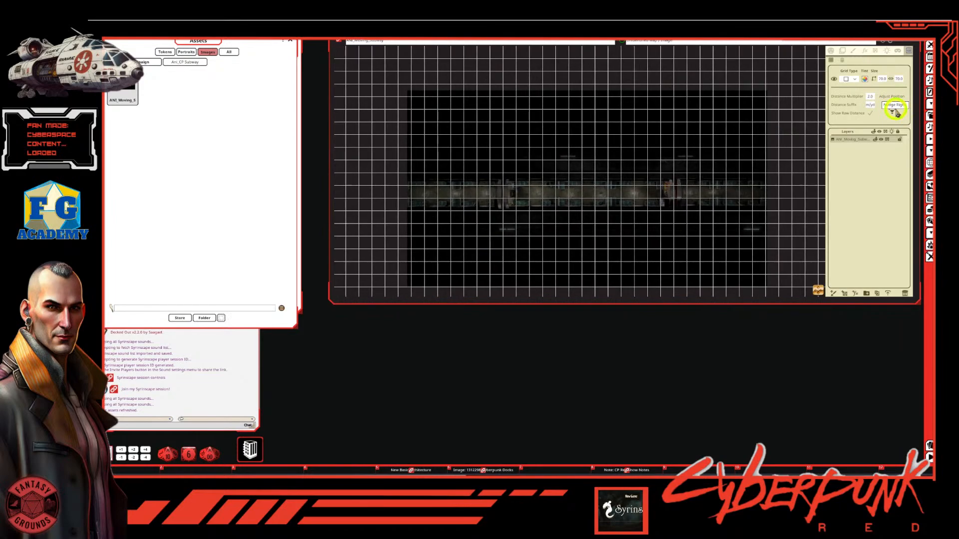
click(895, 109)
Nudge the 70-size grid down repeatedly until its lines follow the sides of the train cars
click(897, 114)
click(894, 115)
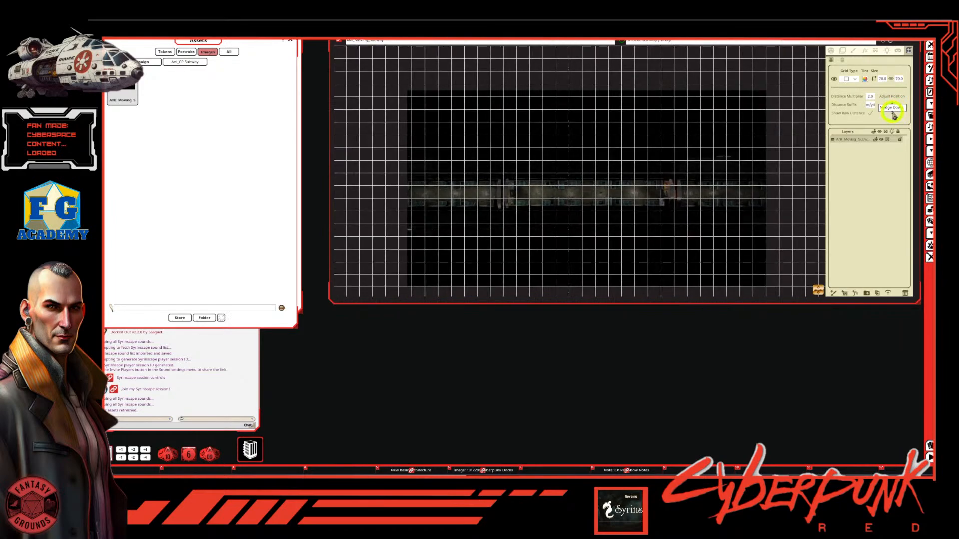
click(894, 115)
click(895, 115)
click(894, 115)
click(894, 115)
click(895, 115)
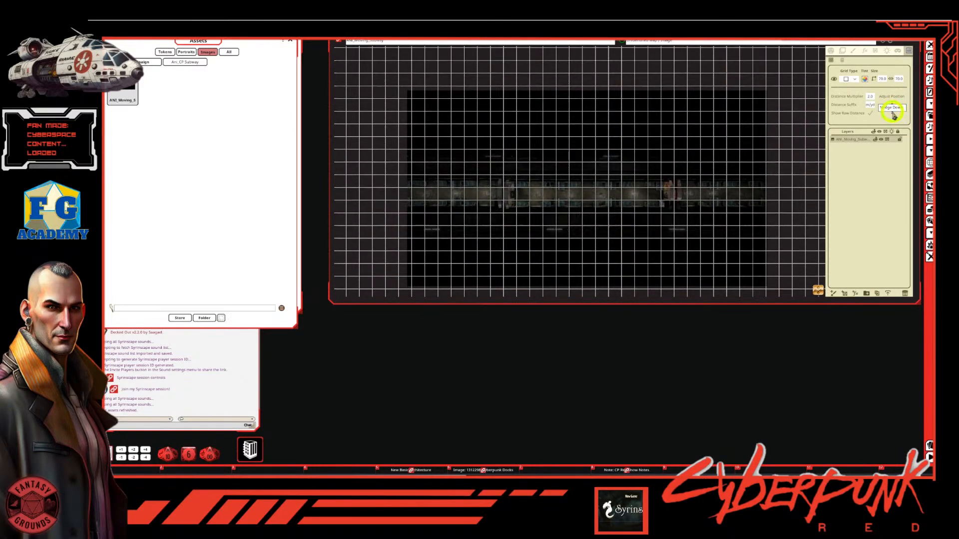
click(894, 115)
click(894, 115)
click(895, 115)
click(894, 115)
click(894, 114)
click(894, 115)
click(894, 115)
click(895, 115)
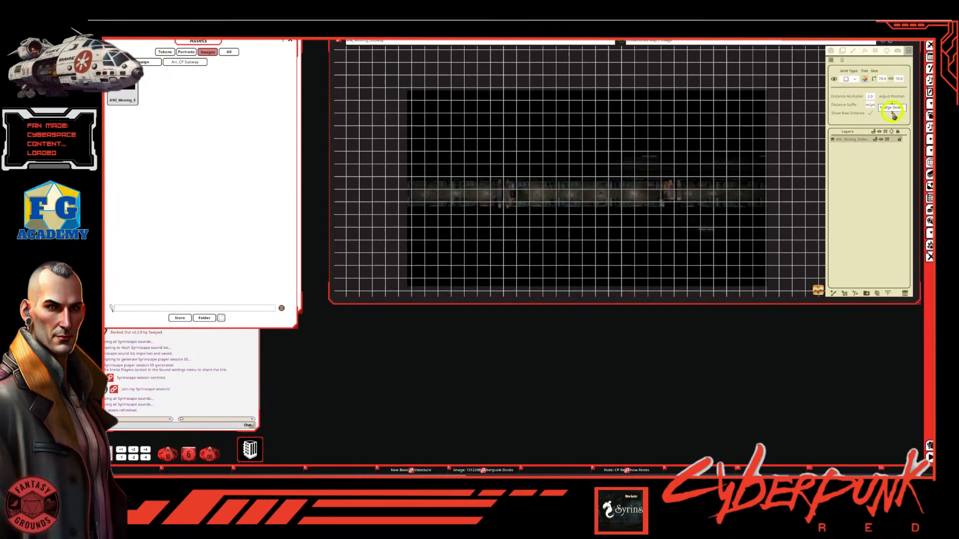
click(894, 115)
click(895, 115)
click(894, 114)
click(894, 115)
click(894, 115)
click(894, 115)
click(894, 115)
click(894, 115)
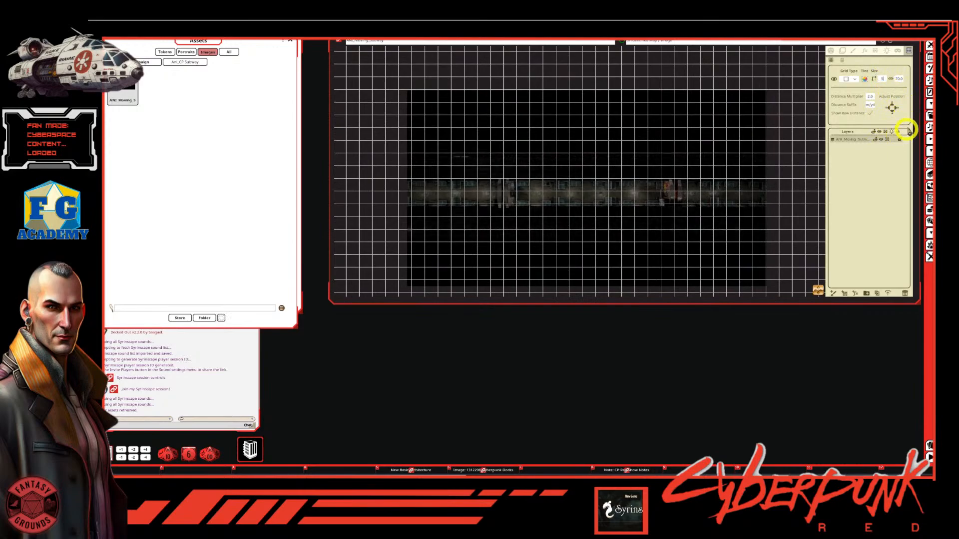
Set both grid cell dimensions to 55 and nudge the grid up and left to fit the train cars
click(899, 79)
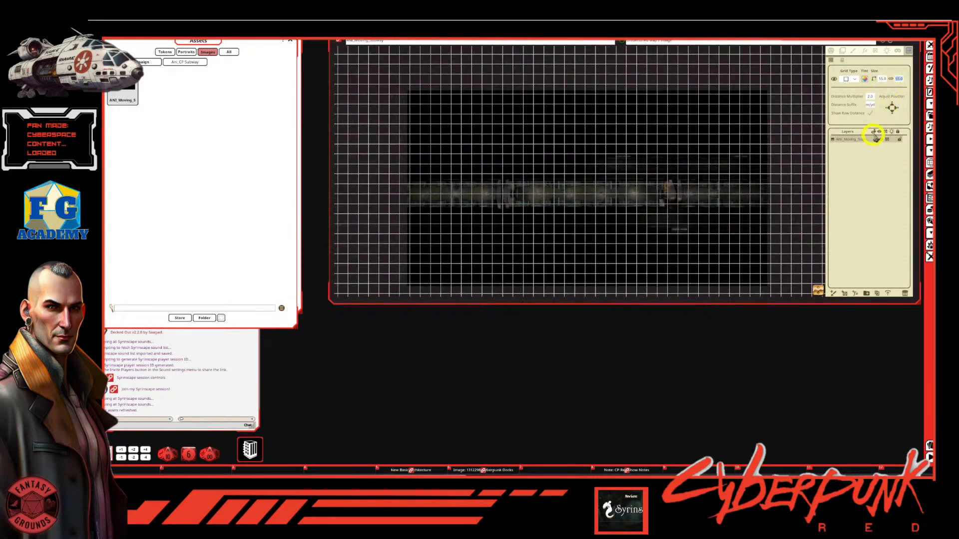
click(892, 108)
click(892, 108)
click(892, 108)
click(892, 108)
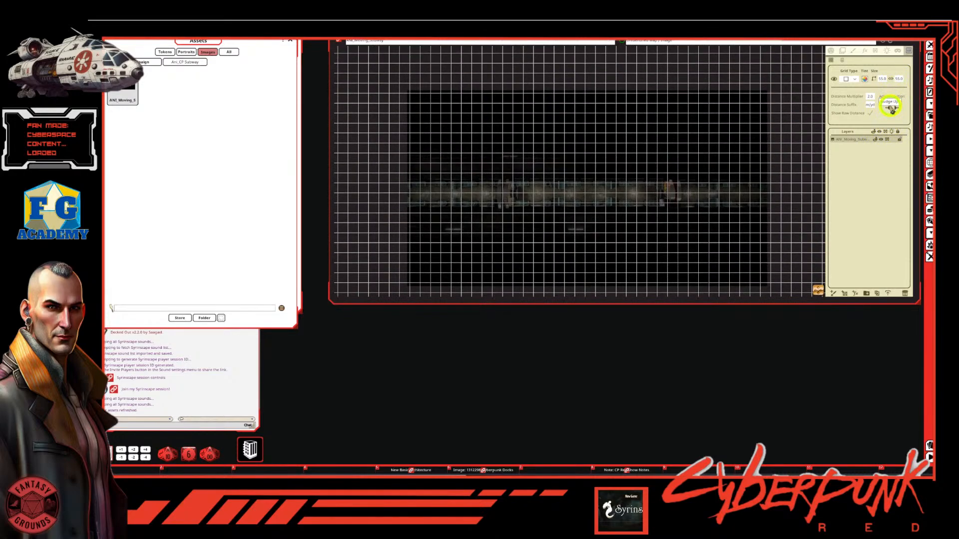
click(892, 108)
click(893, 108)
click(892, 108)
click(892, 108)
click(891, 108)
click(891, 108)
click(891, 108)
click(891, 108)
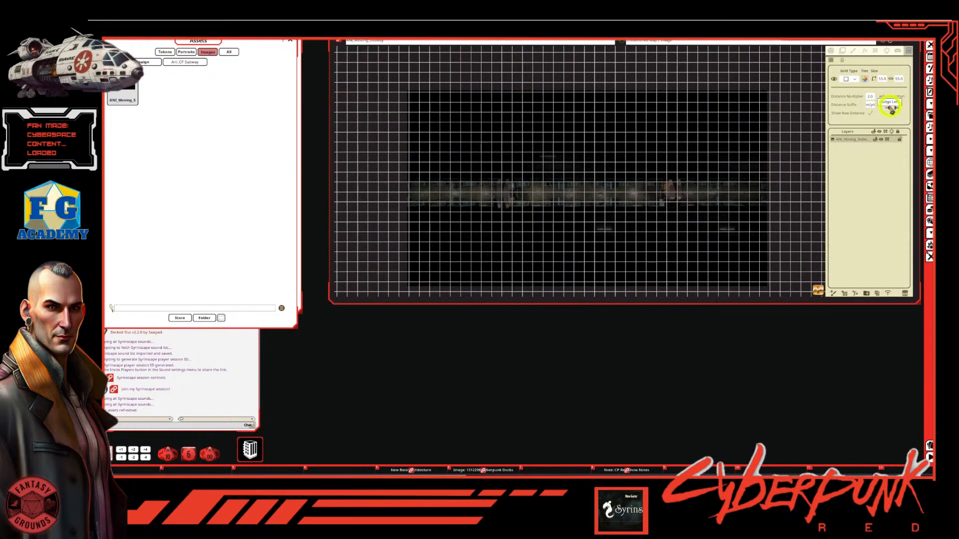
click(891, 109)
click(891, 108)
click(892, 108)
click(892, 108)
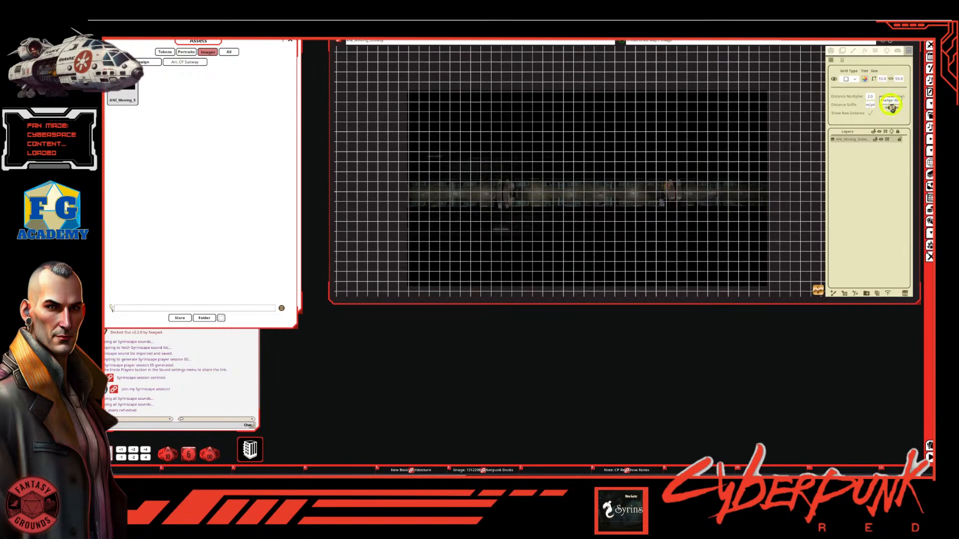
click(893, 108)
click(892, 108)
click(892, 108)
click(892, 108)
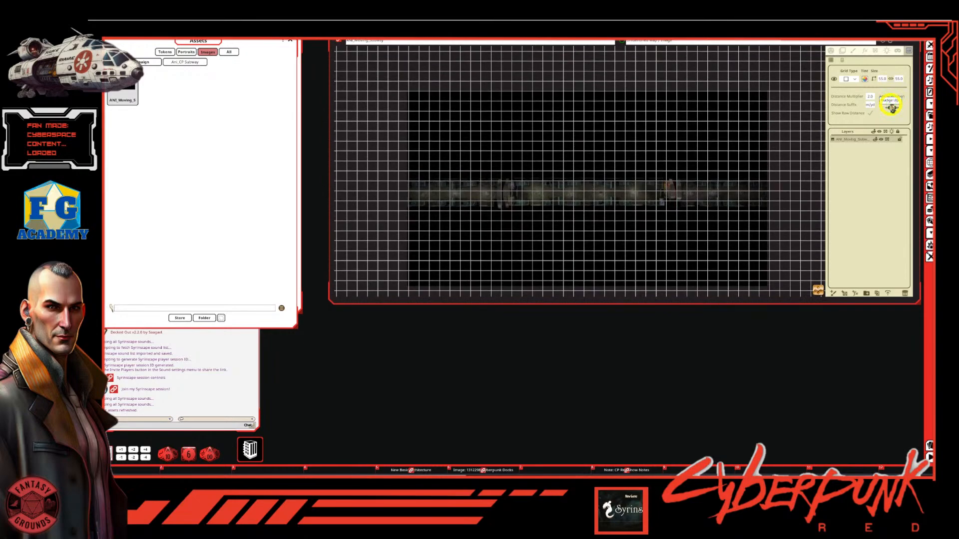
click(891, 108)
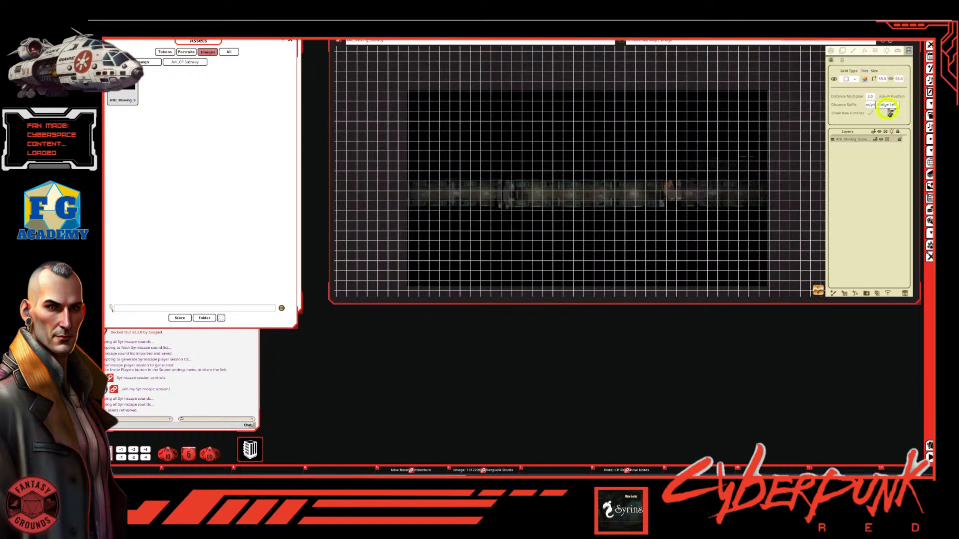
click(891, 108)
click(891, 107)
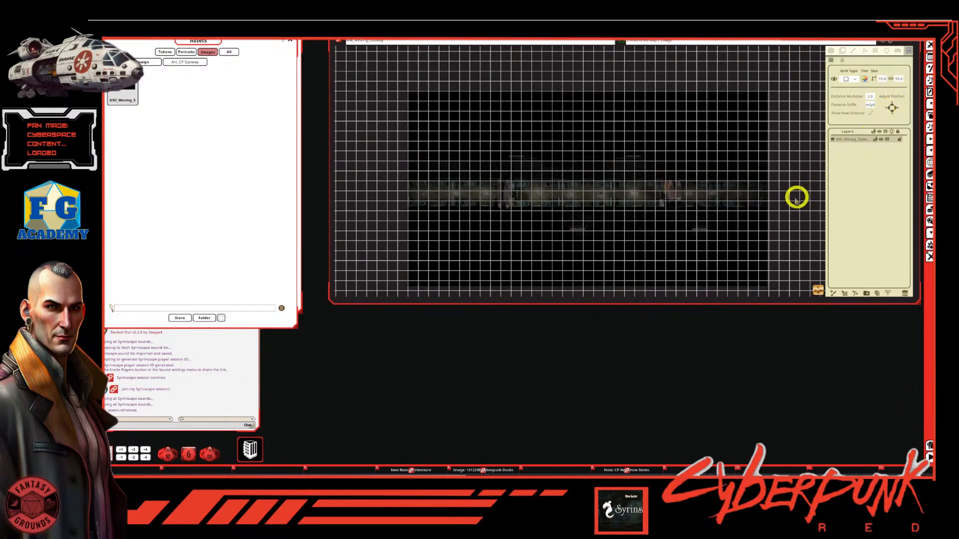
Set both grid cell dimensions to 60 and nudge the grid right to align with the train's end
scroll(587, 212, up, 5)
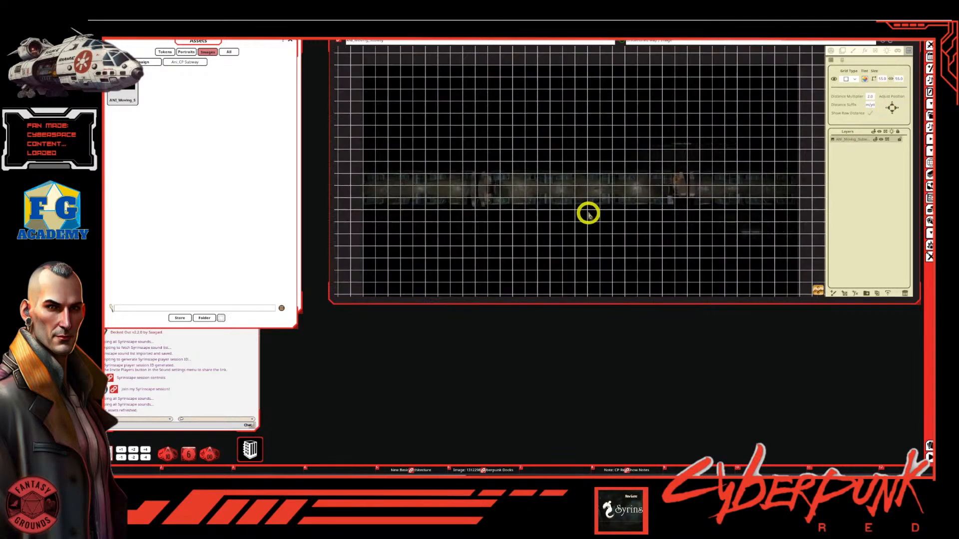
scroll(578, 211, down, 5)
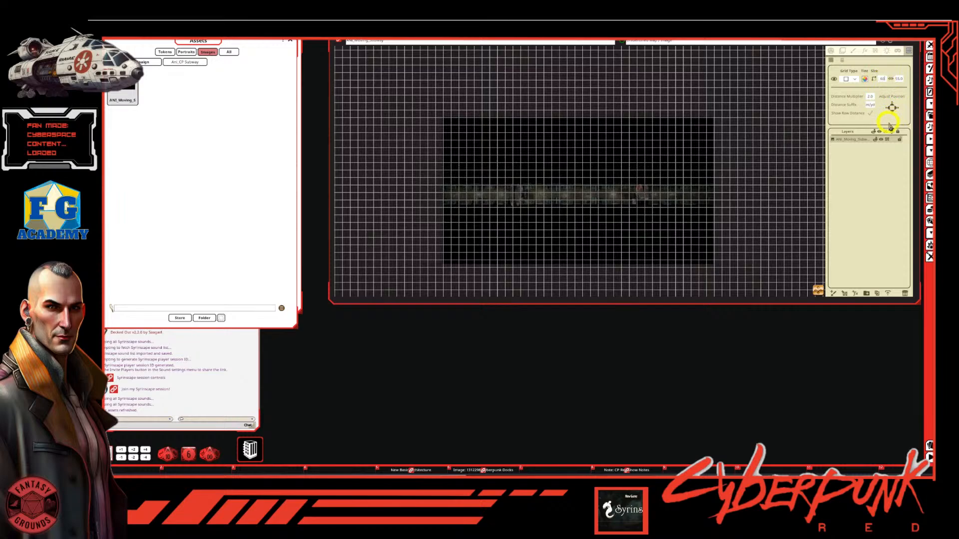
scroll(900, 80, up, 5)
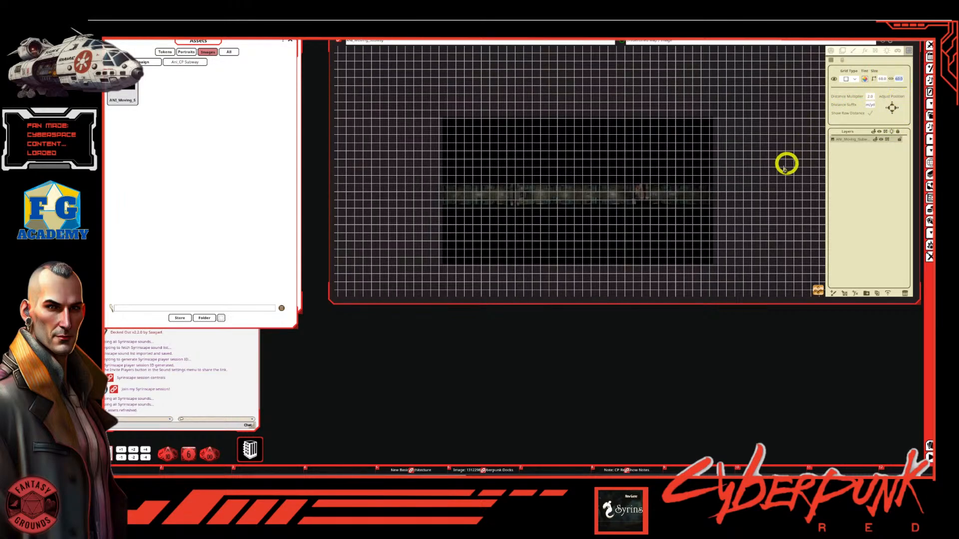
click(896, 111)
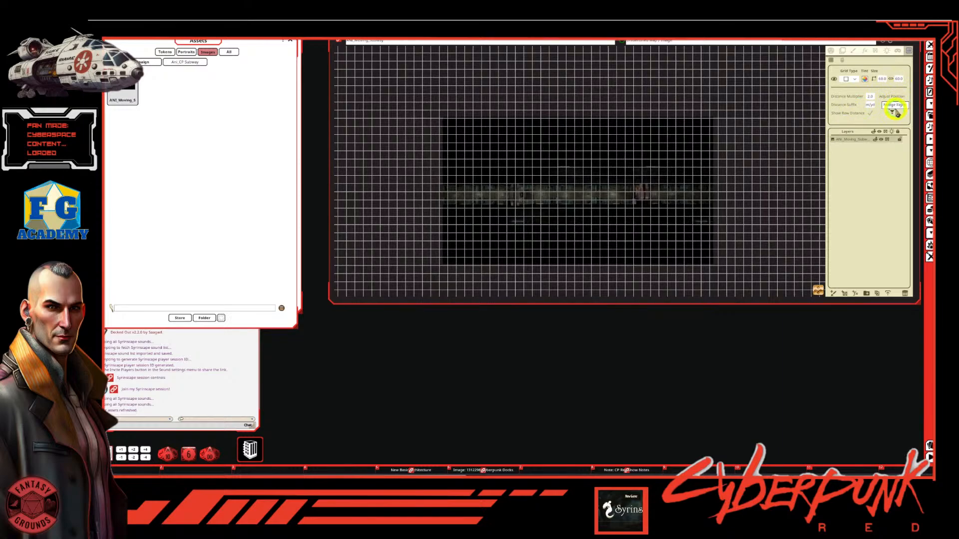
click(895, 110)
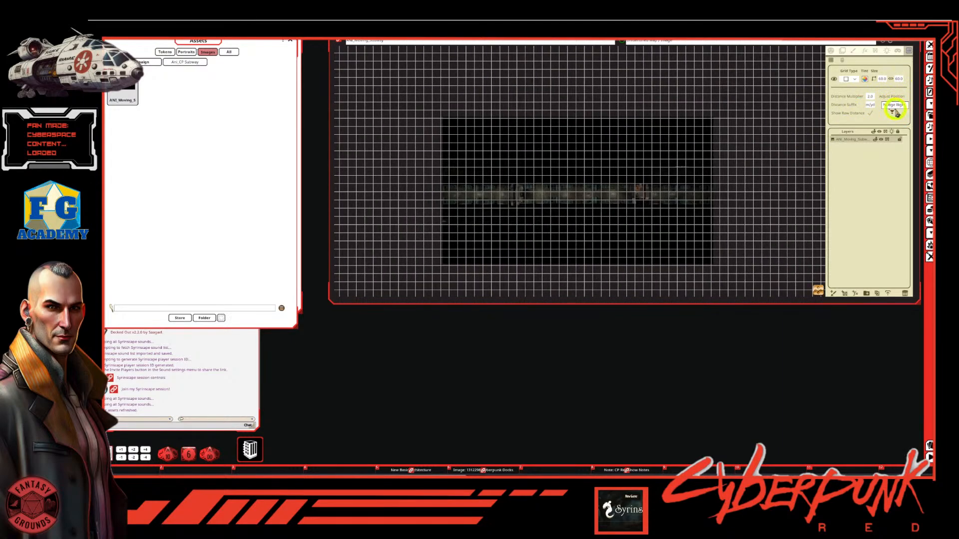
click(895, 110)
click(895, 111)
click(895, 110)
click(895, 110)
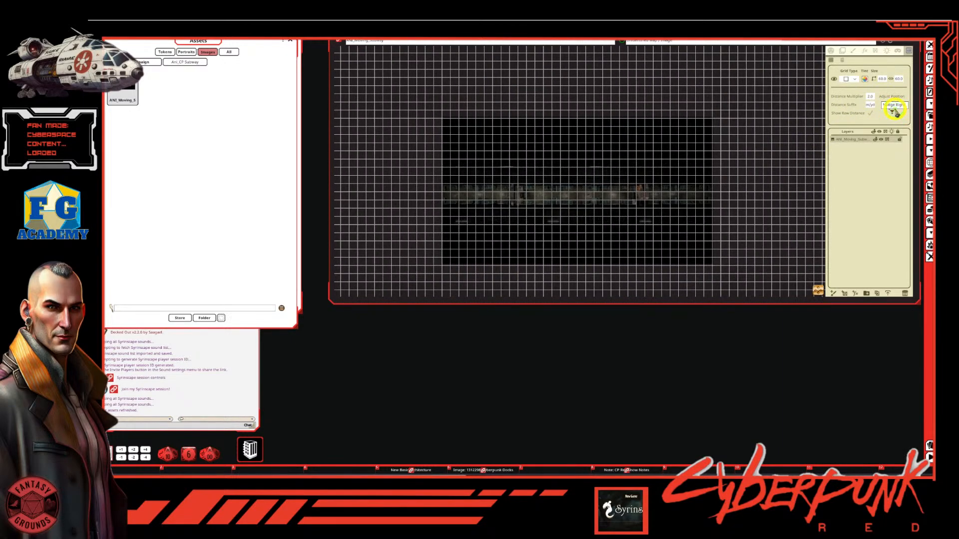
click(895, 111)
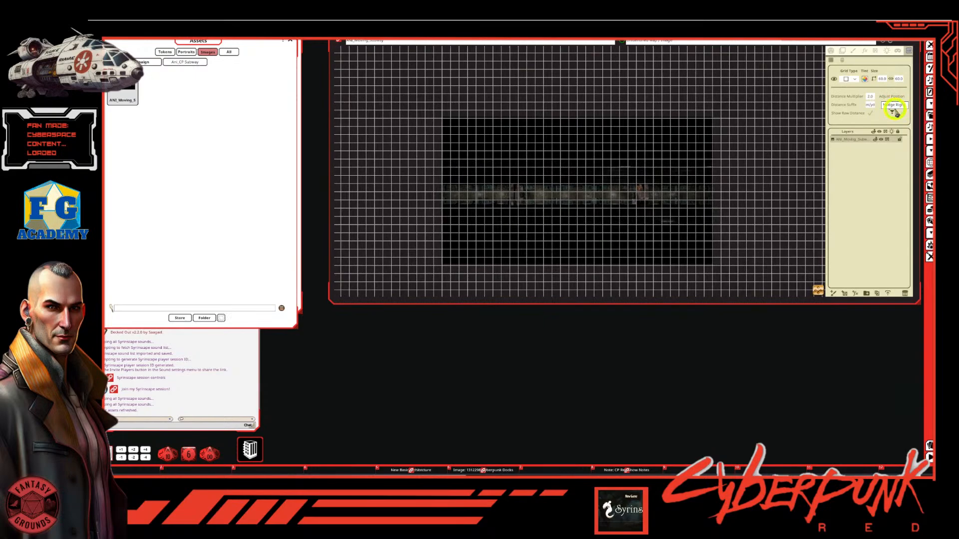
Nudge the 60-size grid up to align with the train's sides and check the fit up close
click(892, 108)
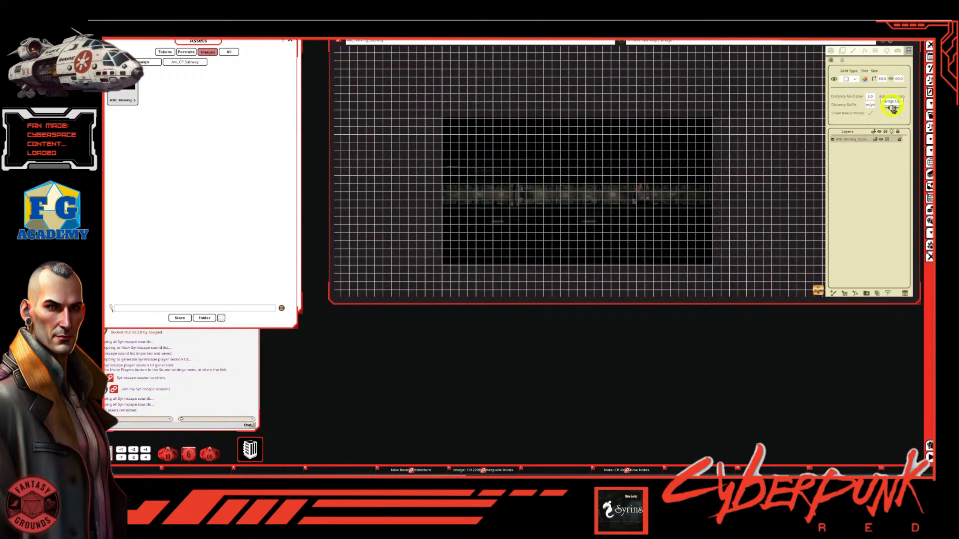
click(893, 108)
click(893, 108)
click(893, 108)
click(893, 108)
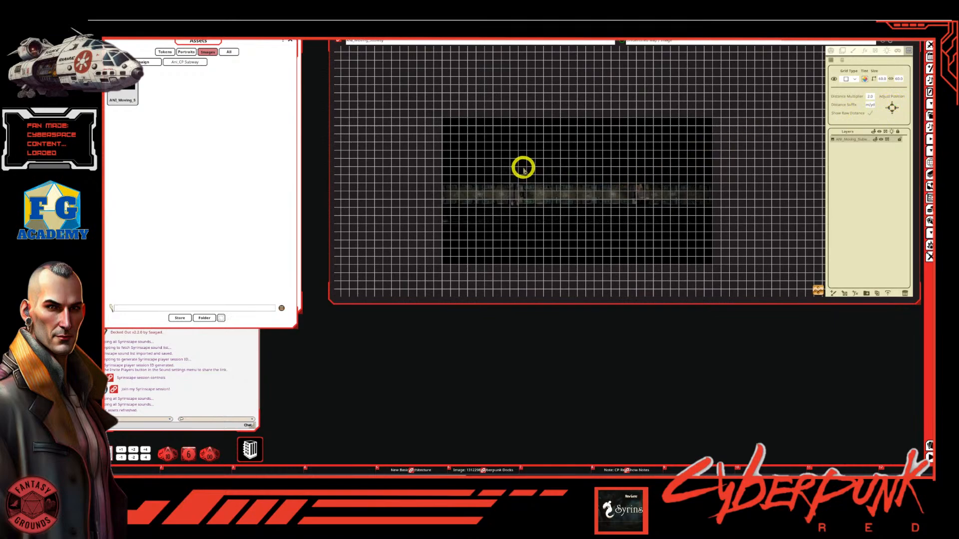
scroll(519, 164, up, 3)
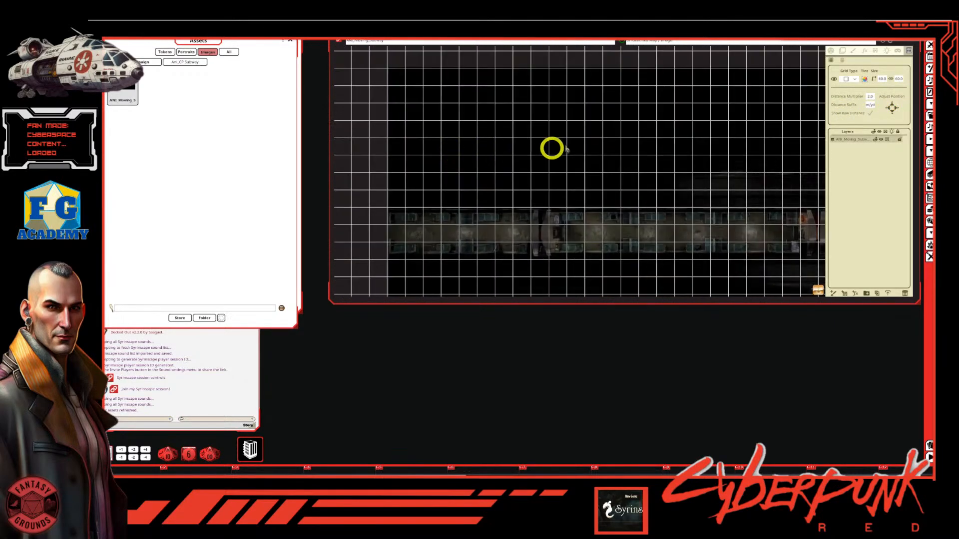
Set both grid cell dimensions to 30 to try a finer grid over the train cars
scroll(605, 149, down, 3)
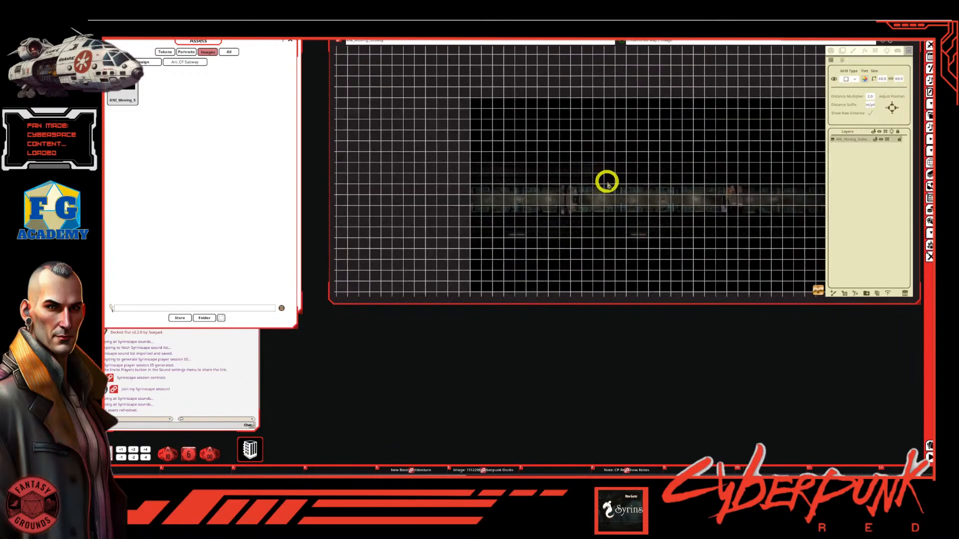
scroll(621, 187, up, 2)
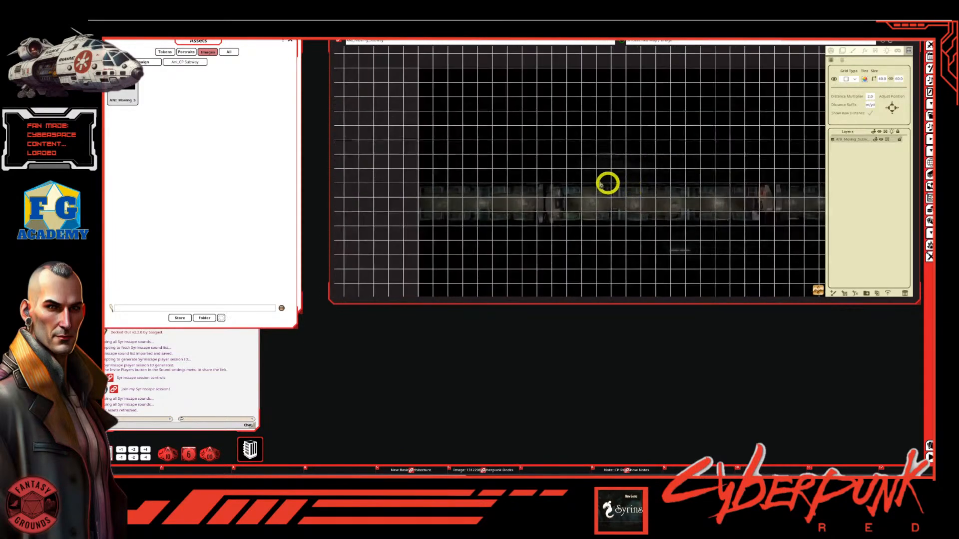
scroll(591, 193, up, 2)
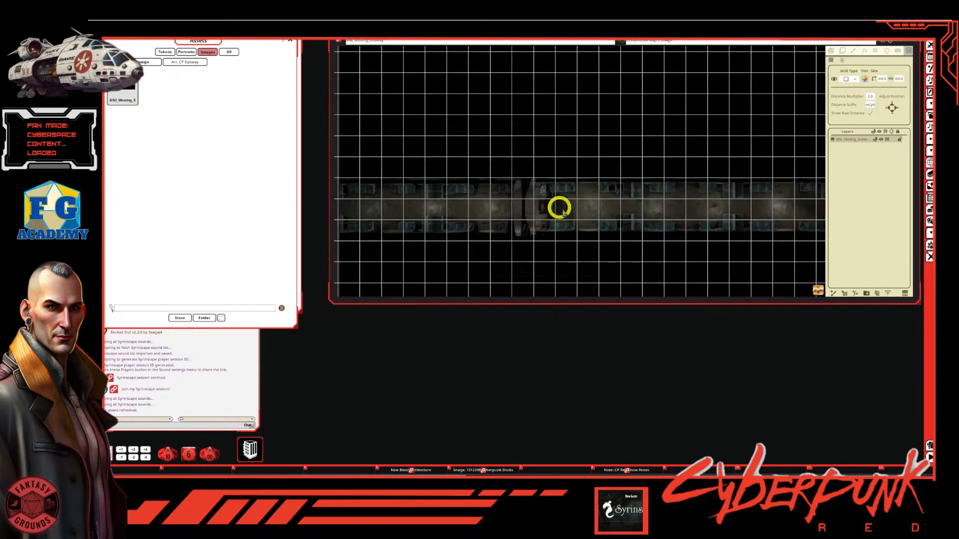
scroll(574, 202, down, 3)
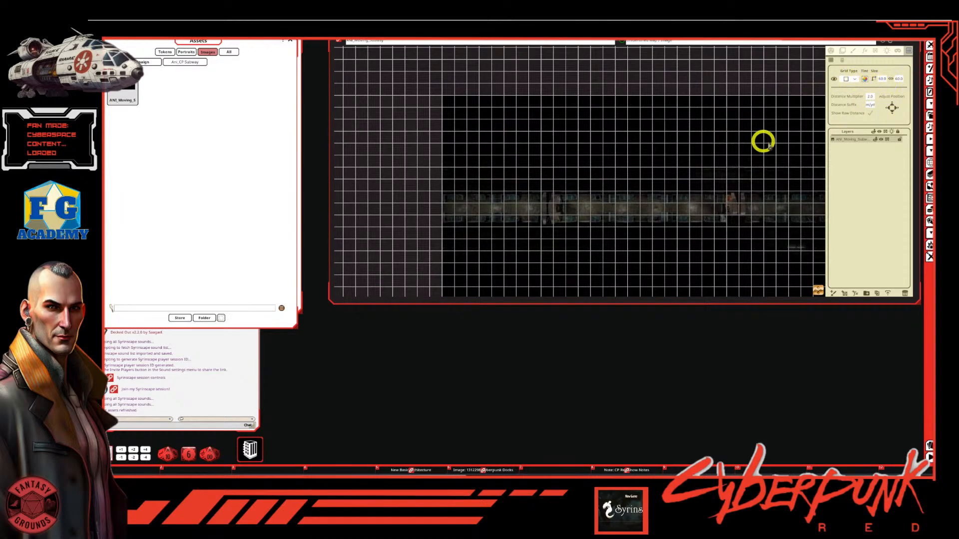
scroll(587, 188, up, 5)
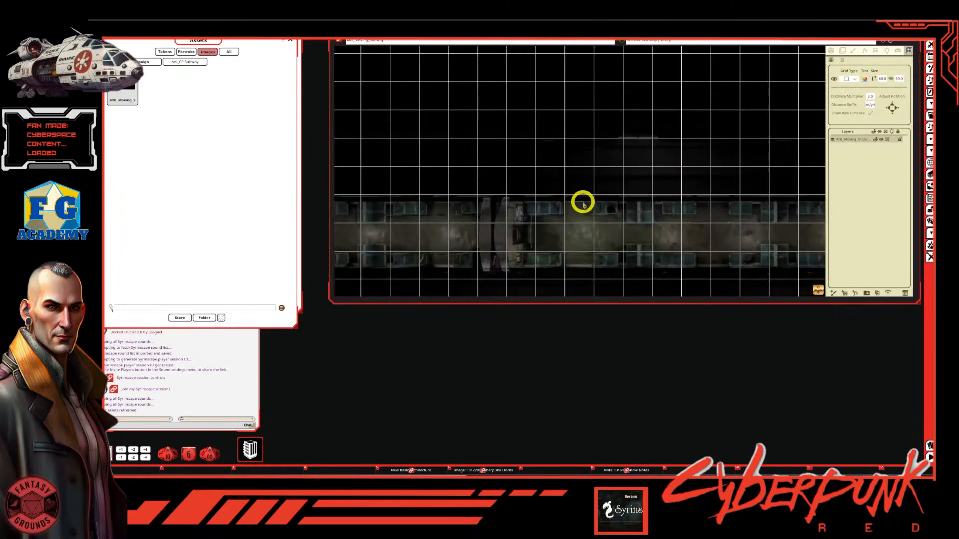
scroll(583, 202, up, 1)
scroll(583, 201, down, 1)
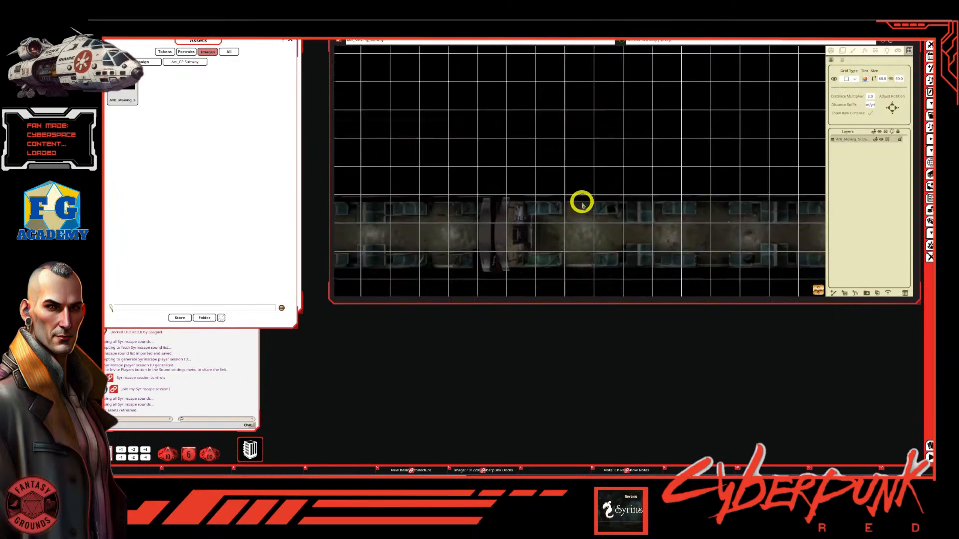
click(883, 78)
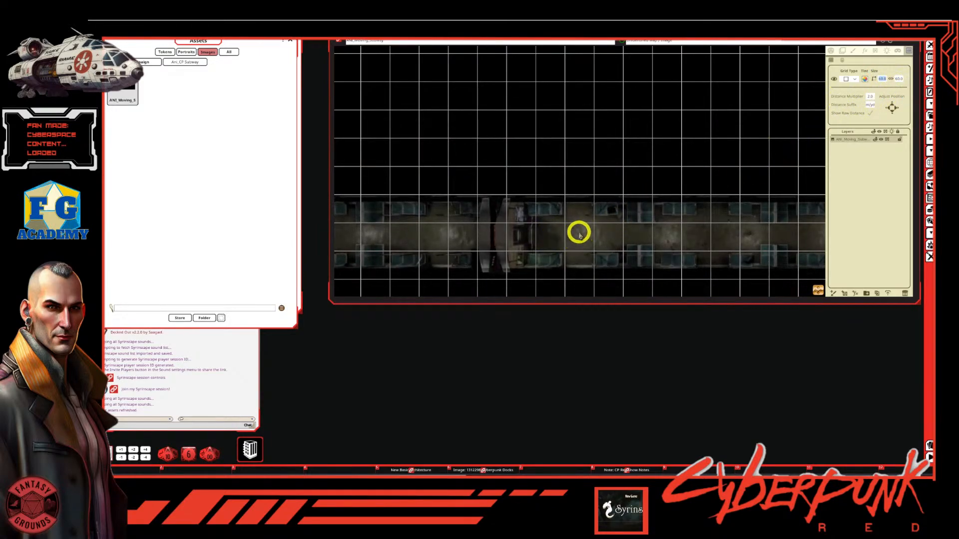
text(30)
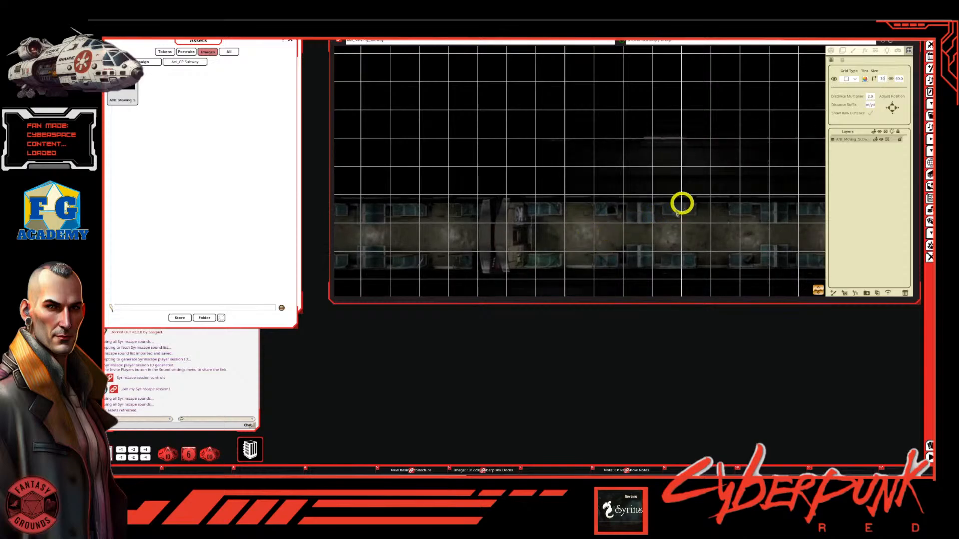
click(898, 79)
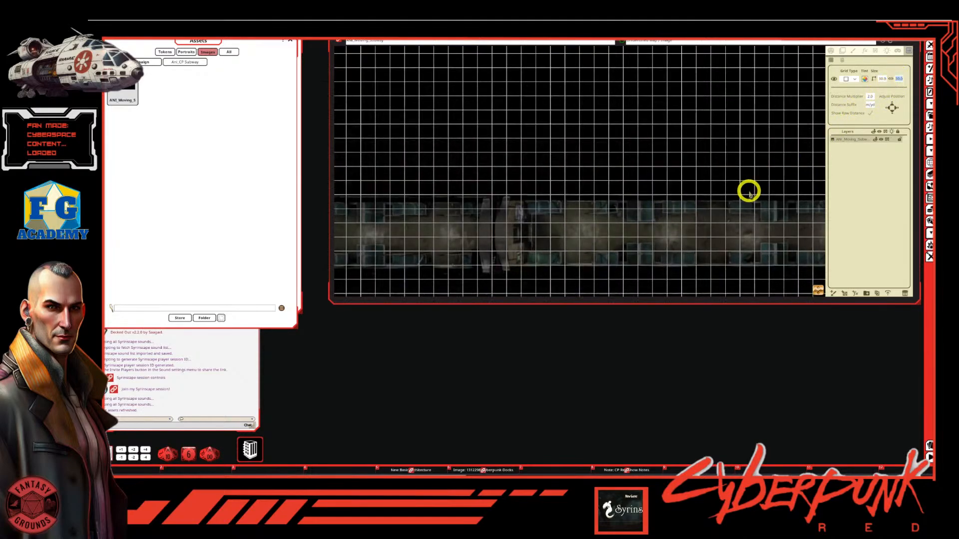
Nudge the 30-size grid up until a line coincides with the map's lower edge
drag(884, 118, 783, 197)
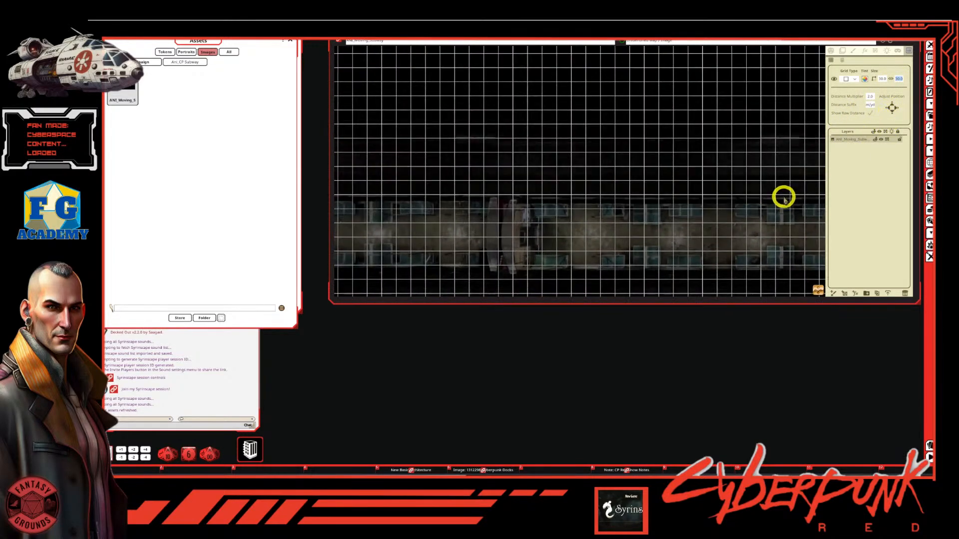
scroll(783, 197, down, 3)
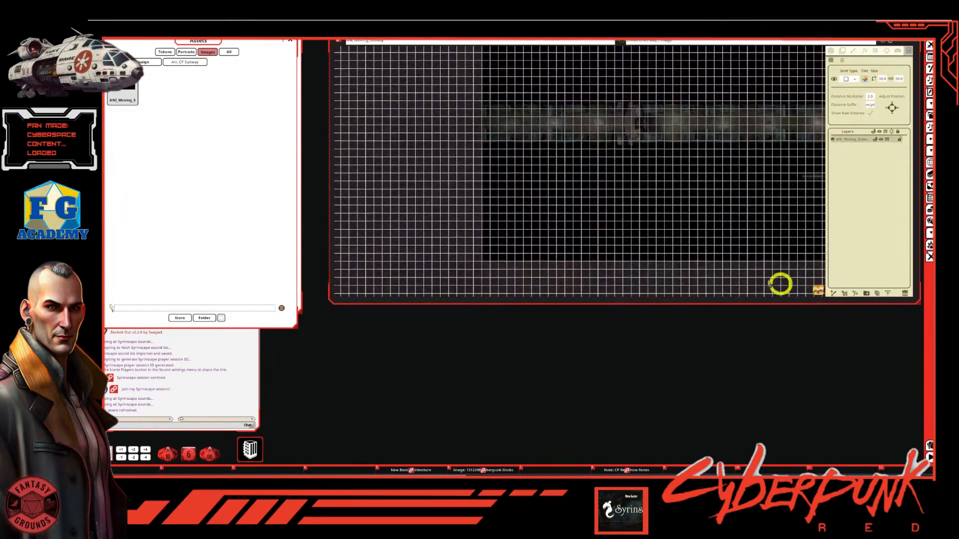
scroll(663, 254, up, 3)
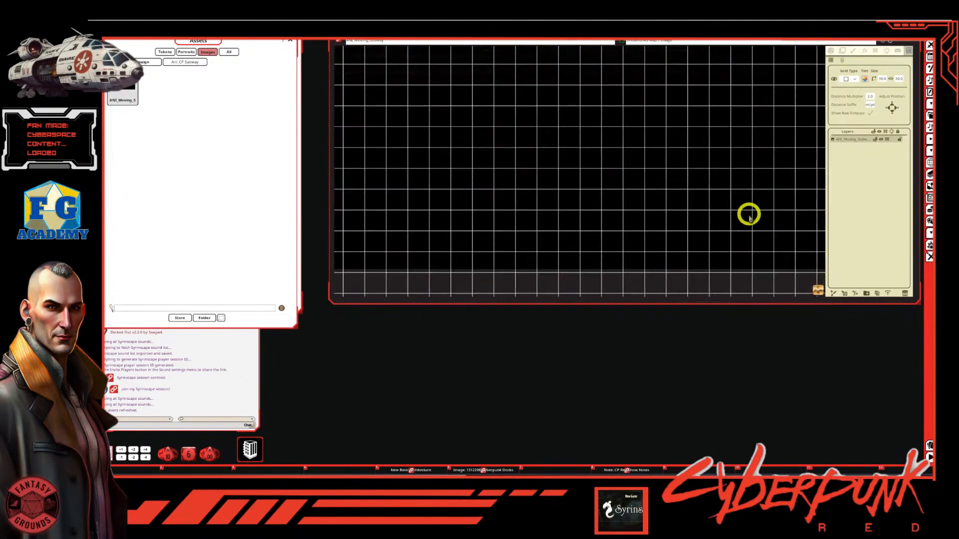
click(892, 104)
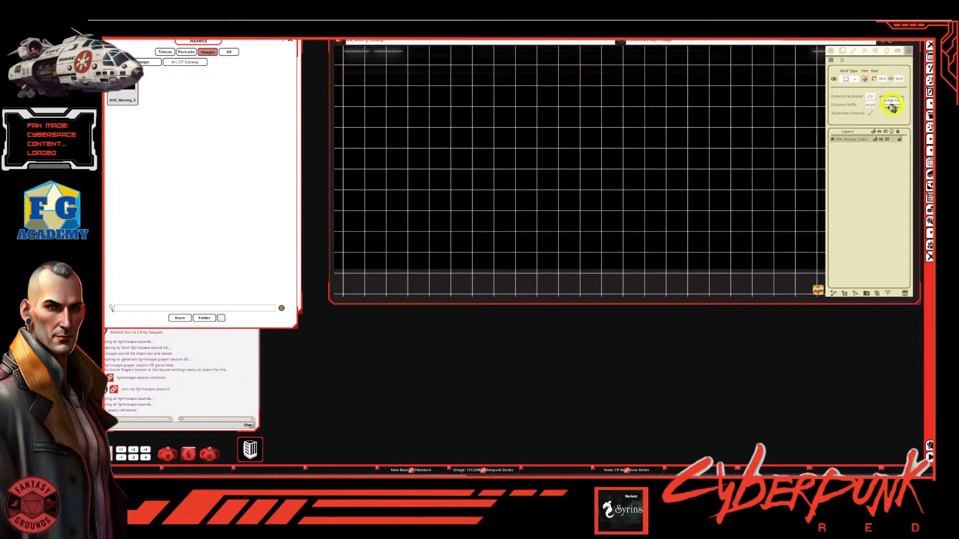
click(892, 104)
click(893, 104)
click(892, 105)
click(892, 105)
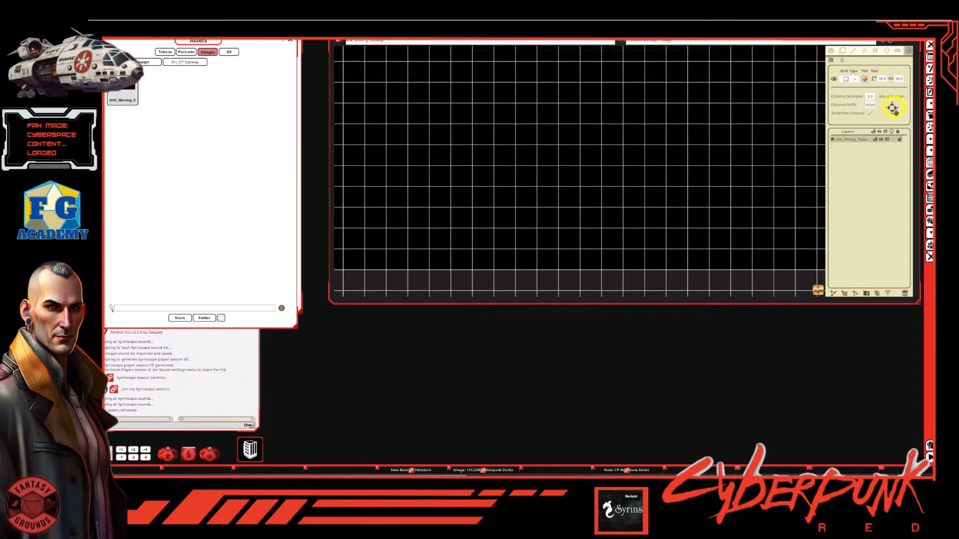
Examine how the 30-size grid lines up with the map's outer edges and the train cars
scroll(760, 166, down, 5)
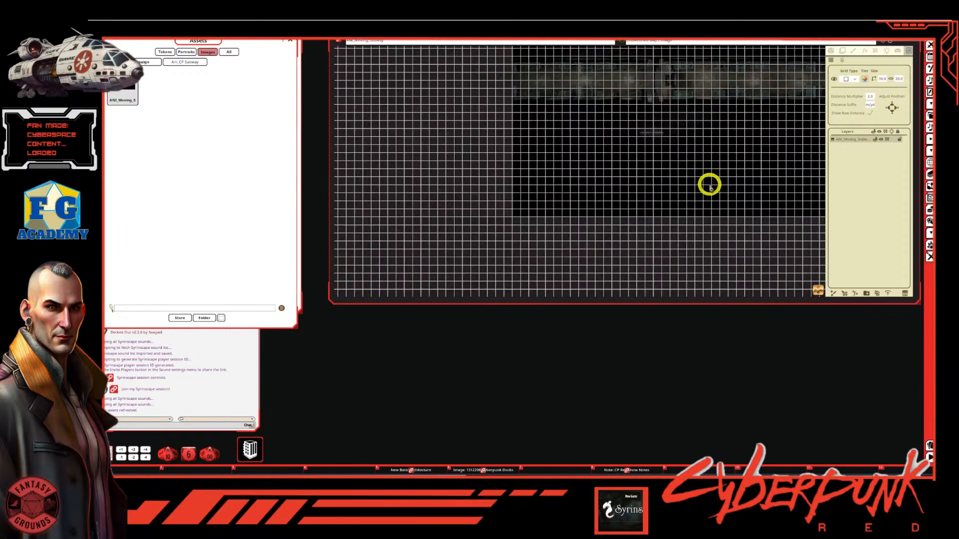
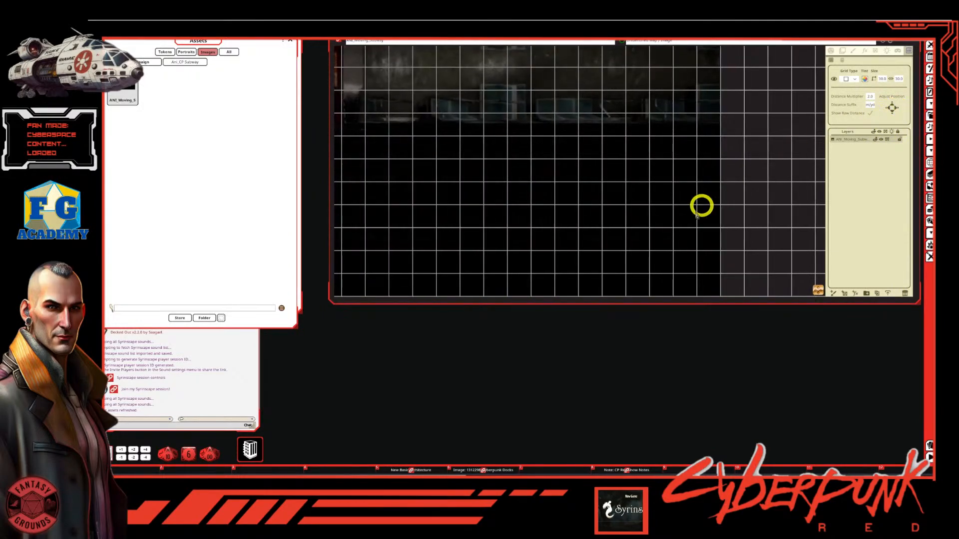
scroll(698, 215, down, 8)
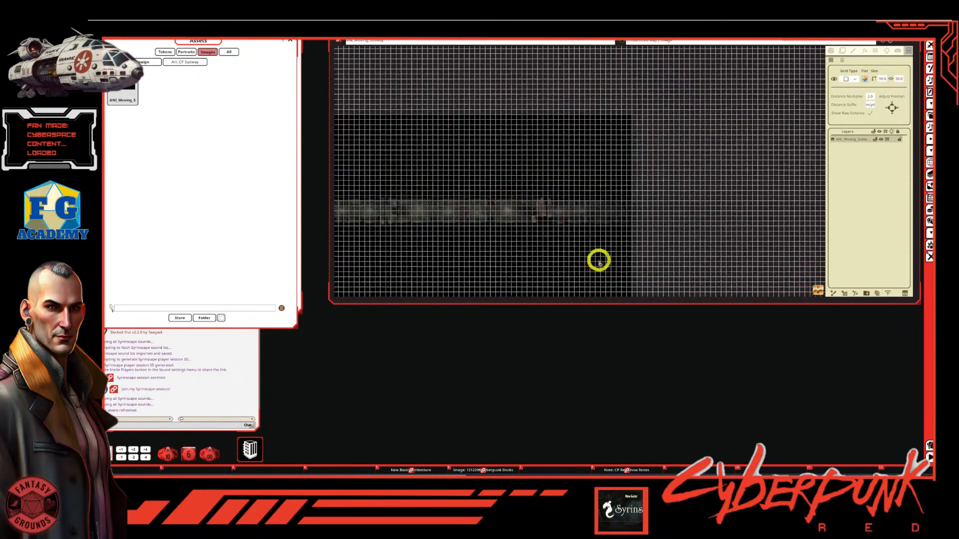
drag(742, 281, 755, 287)
drag(614, 251, 643, 280)
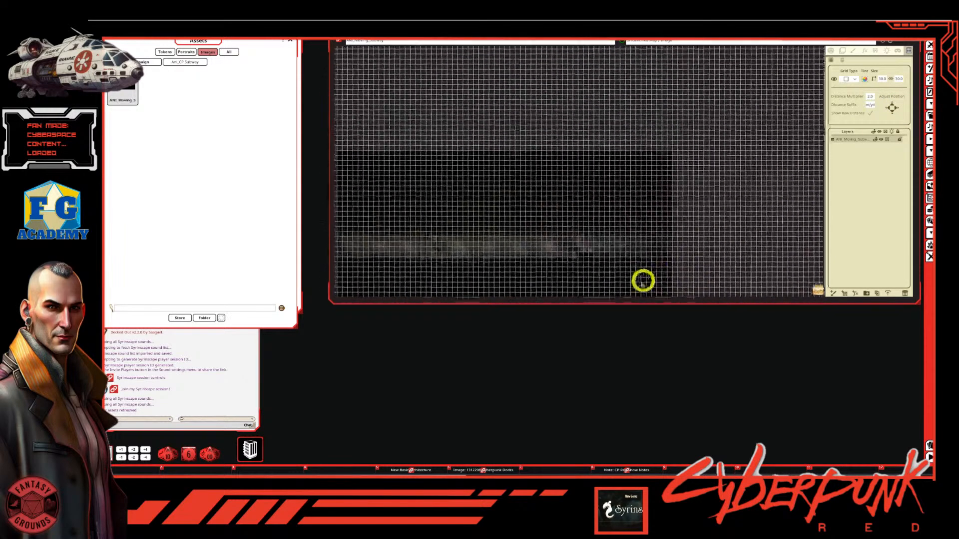
drag(523, 295, 556, 295)
scroll(370, 204, up, 6)
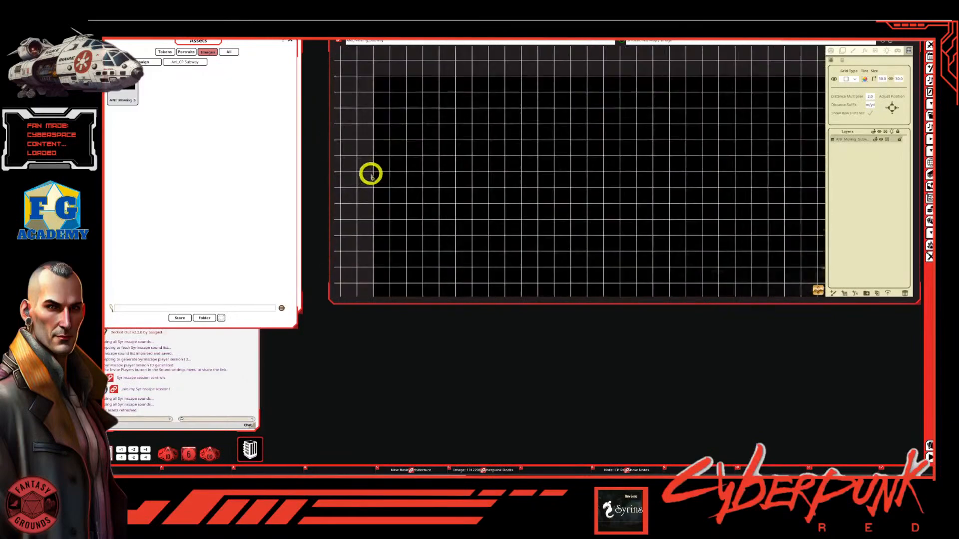
scroll(488, 160, down, 4)
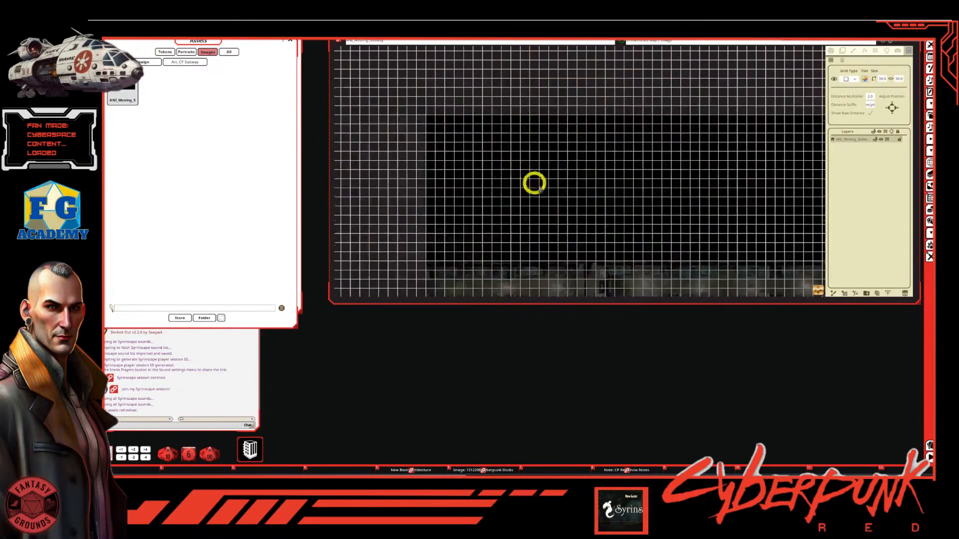
scroll(681, 210, up, 2)
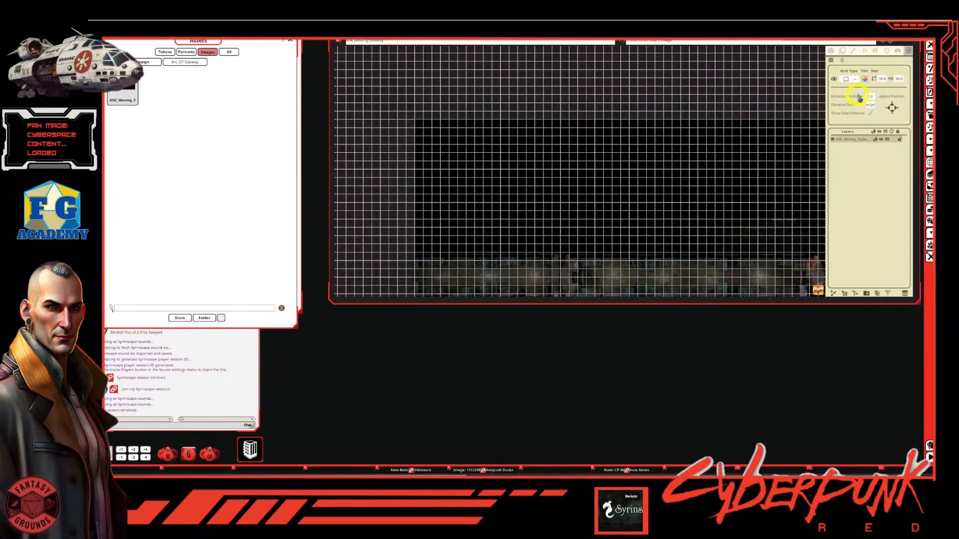
drag(820, 290, 811, 314)
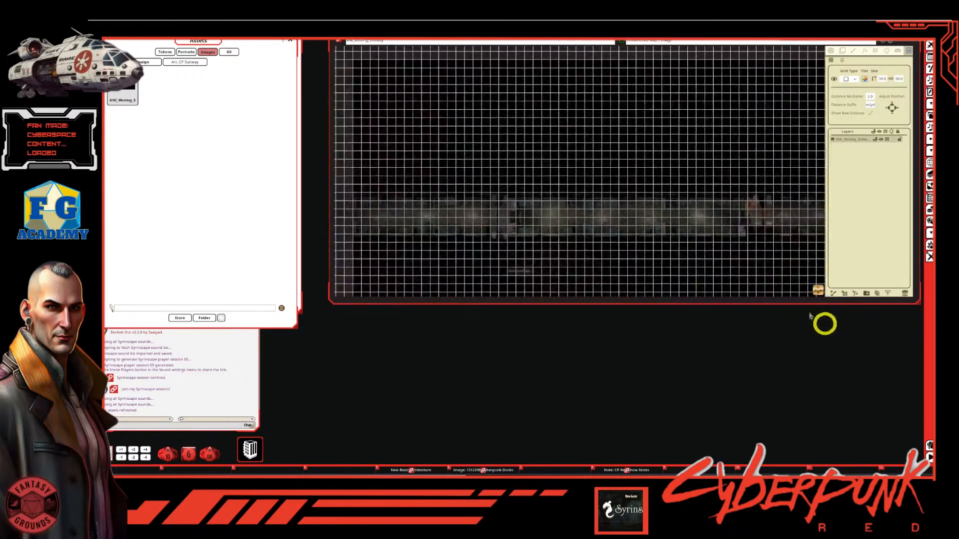
Set the grid colour to a faint translucent yellow and check its legibility over the train cars up close
click(865, 80)
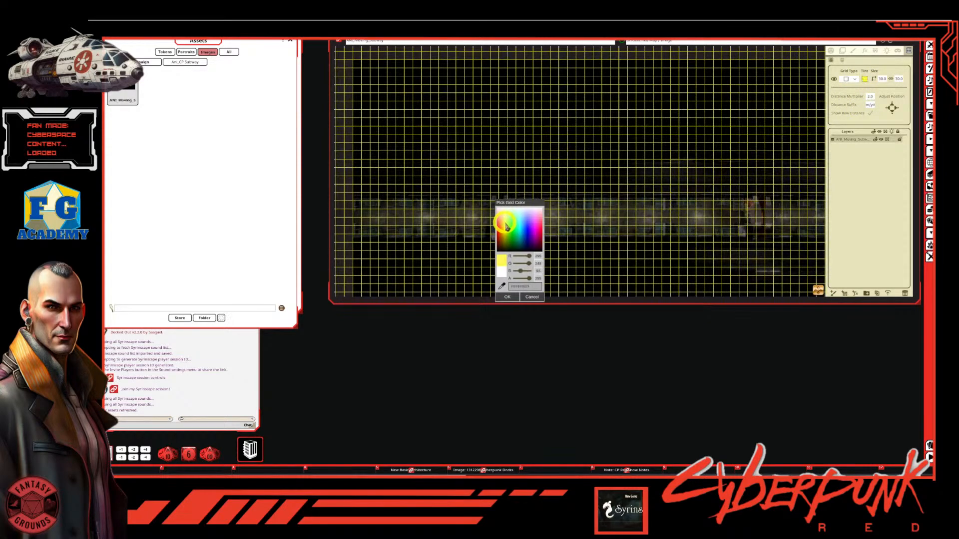
drag(518, 270, 520, 281)
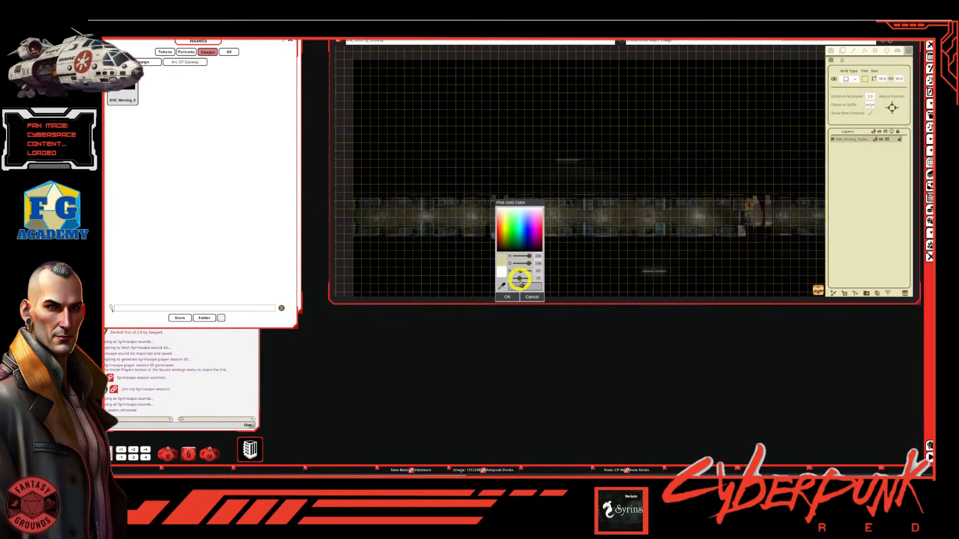
click(506, 297)
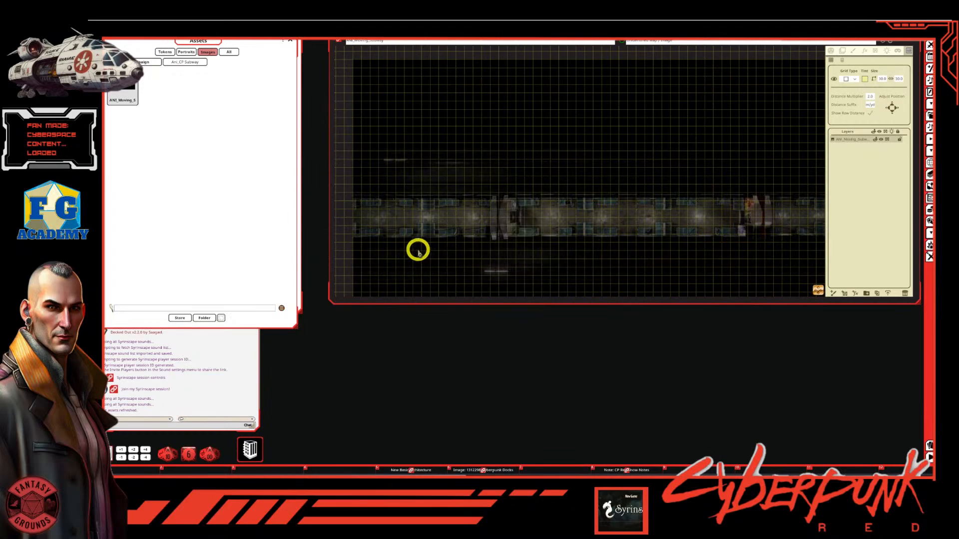
scroll(424, 240, up, 5)
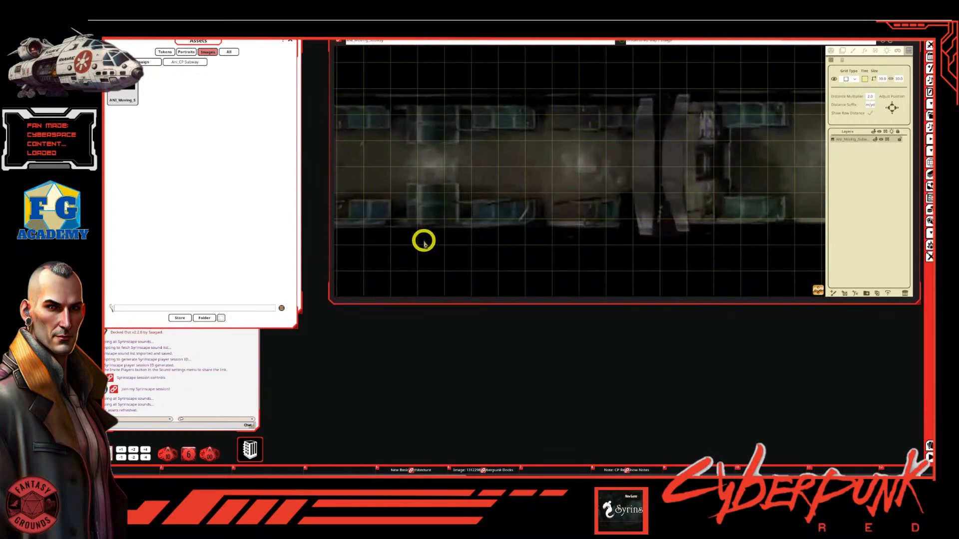
scroll(424, 242, down, 5)
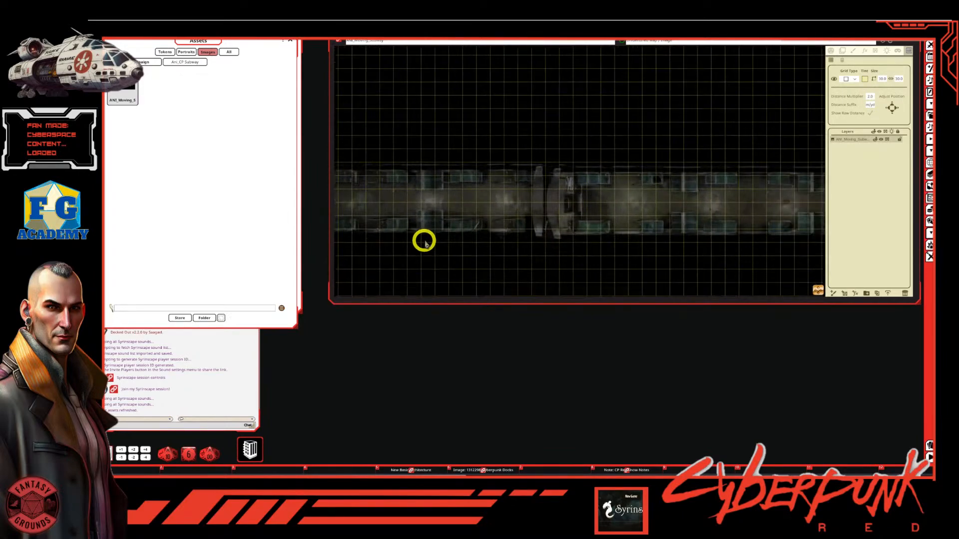
scroll(571, 209, up, 3)
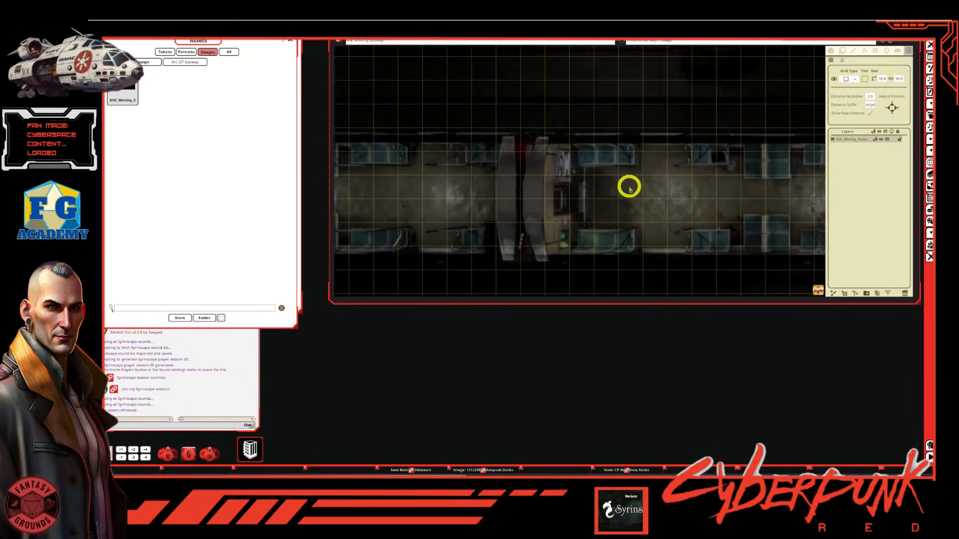
scroll(630, 187, up, 2)
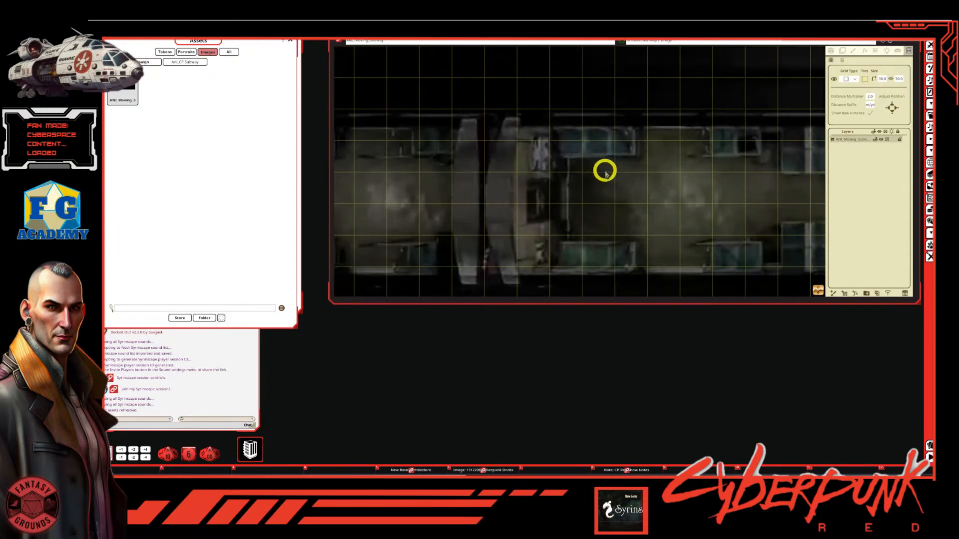
scroll(605, 173, down, 2)
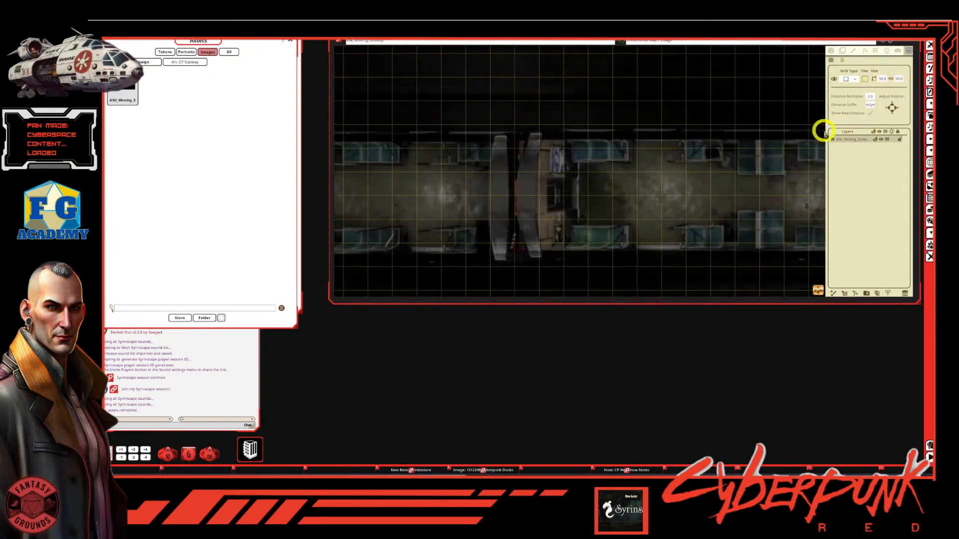
scroll(578, 194, down, 3)
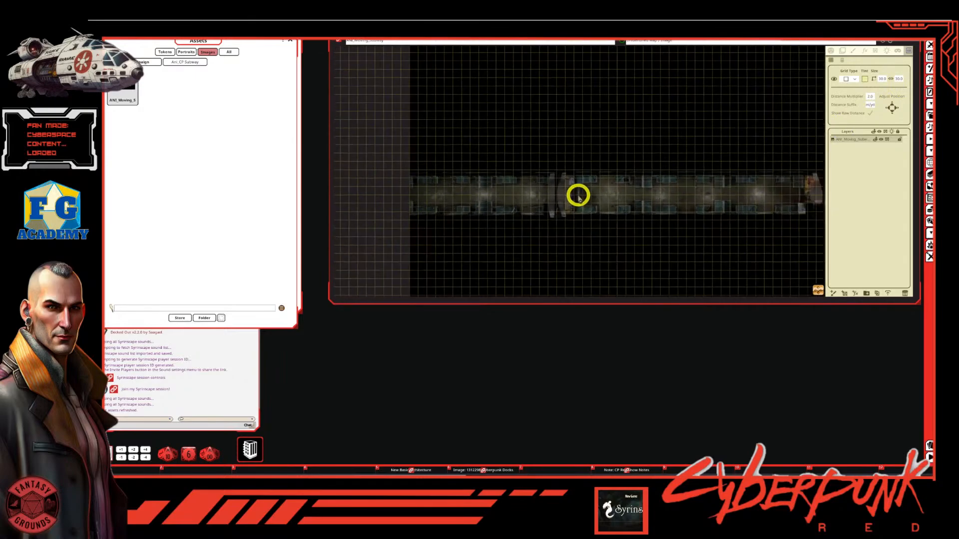
scroll(578, 196, down, 1)
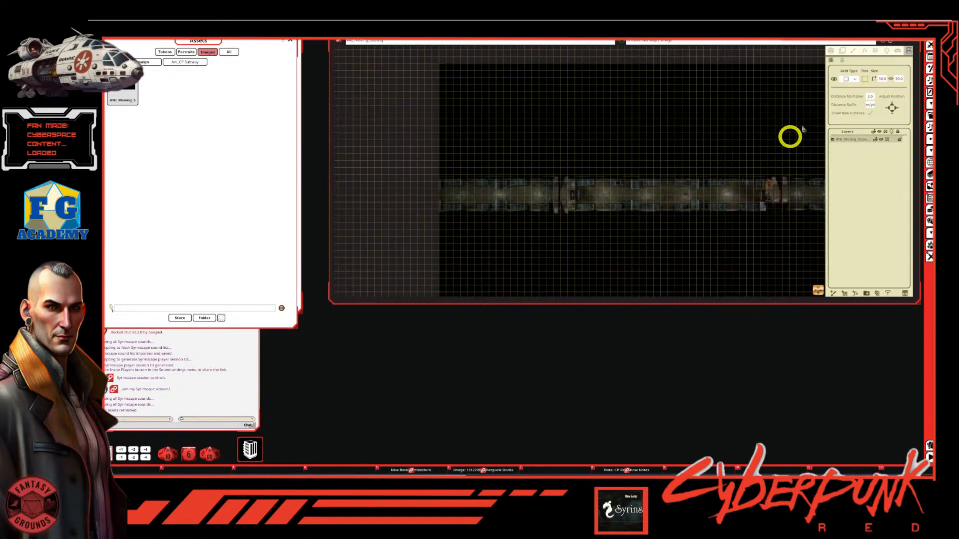
Switch from grid editing to the selection tools and box out the area of the train car
click(831, 52)
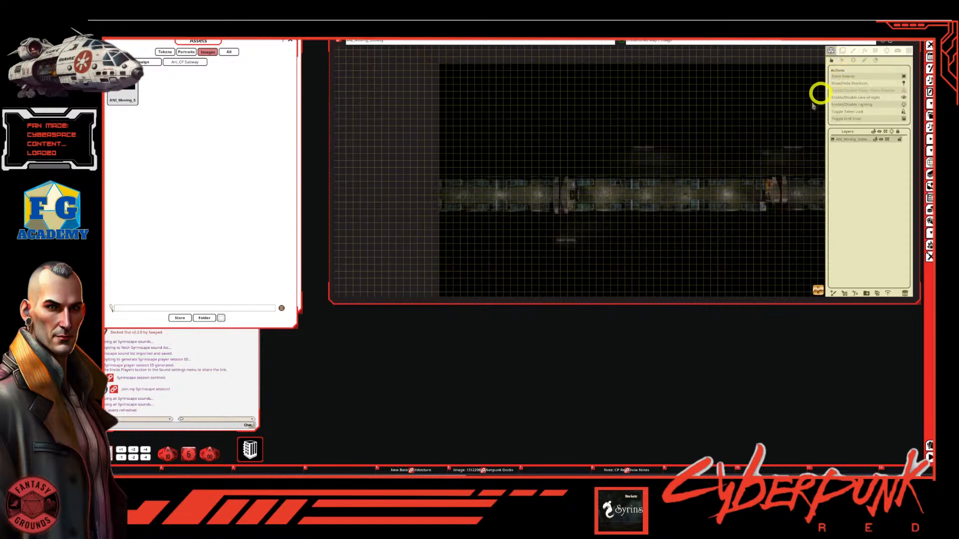
scroll(645, 218, up, 1)
scroll(643, 216, up, 3)
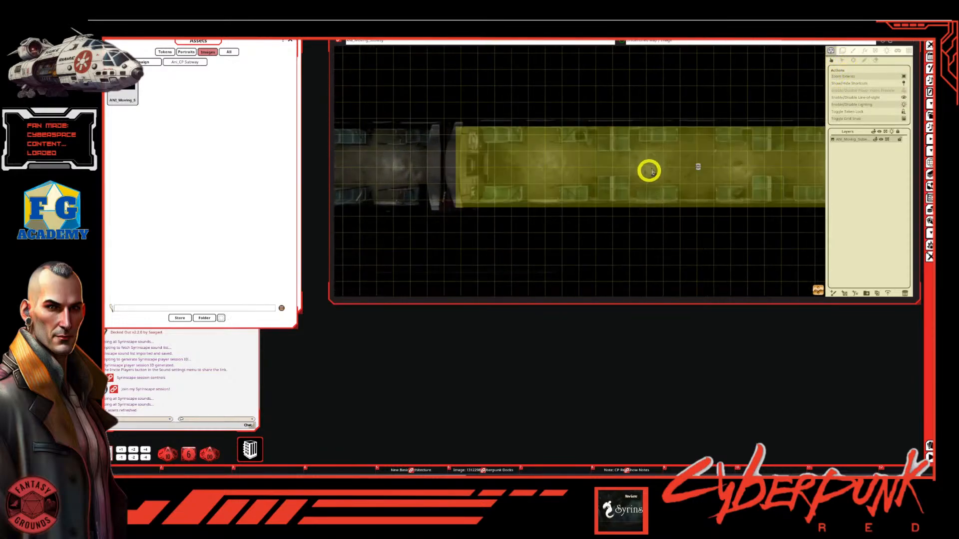
scroll(599, 176, down, 2)
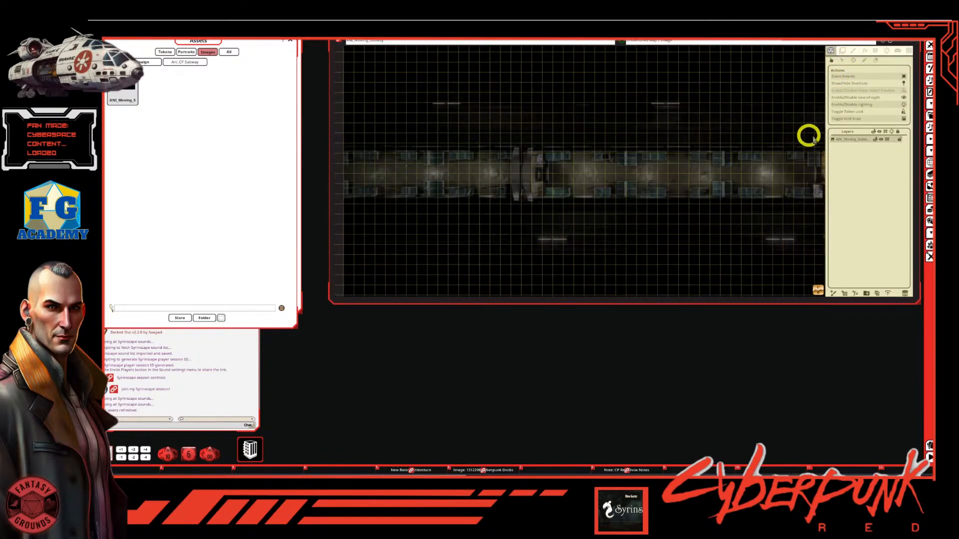
Hide the square grid overlay on the moving subway map
click(886, 52)
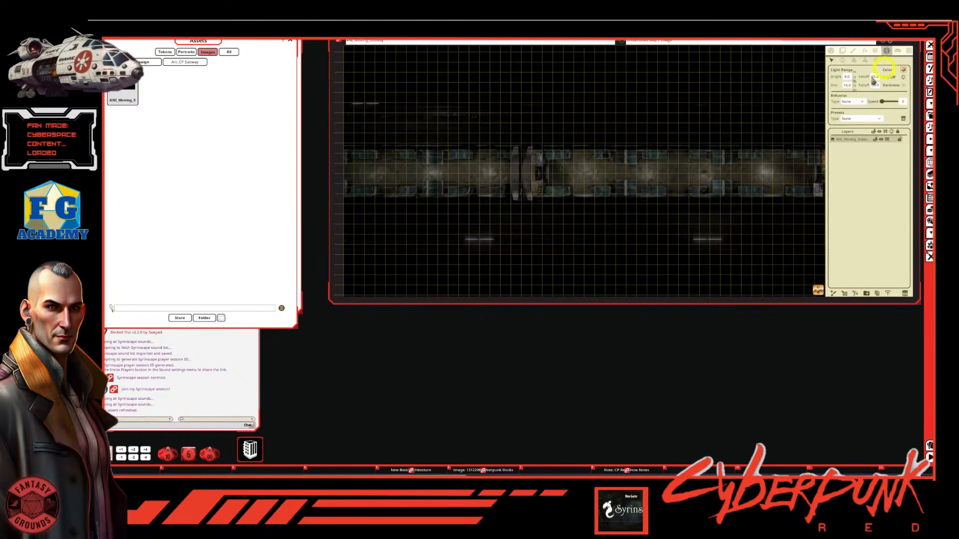
scroll(753, 124, down, 1)
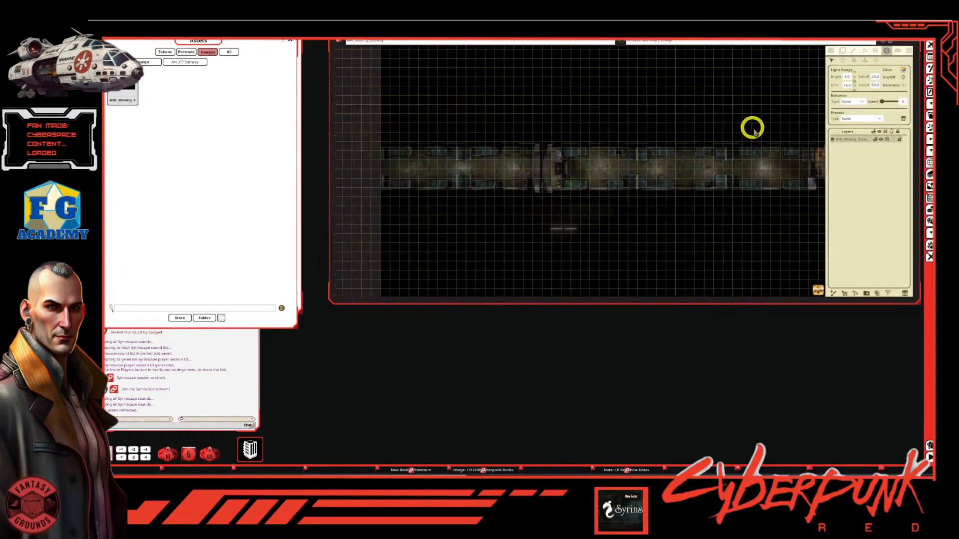
click(909, 51)
click(834, 79)
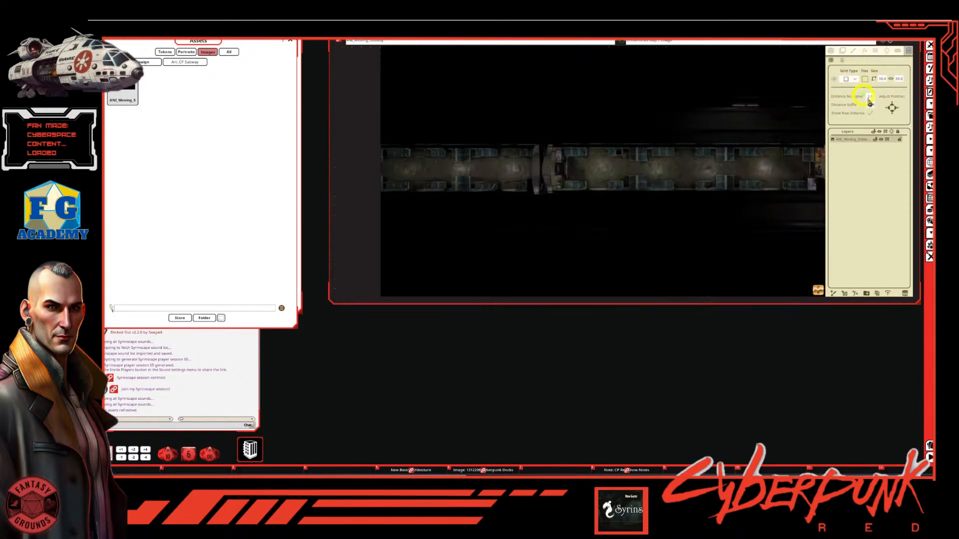
Activate adding lights to the map and choose the Lamp preset for them
click(887, 52)
click(865, 102)
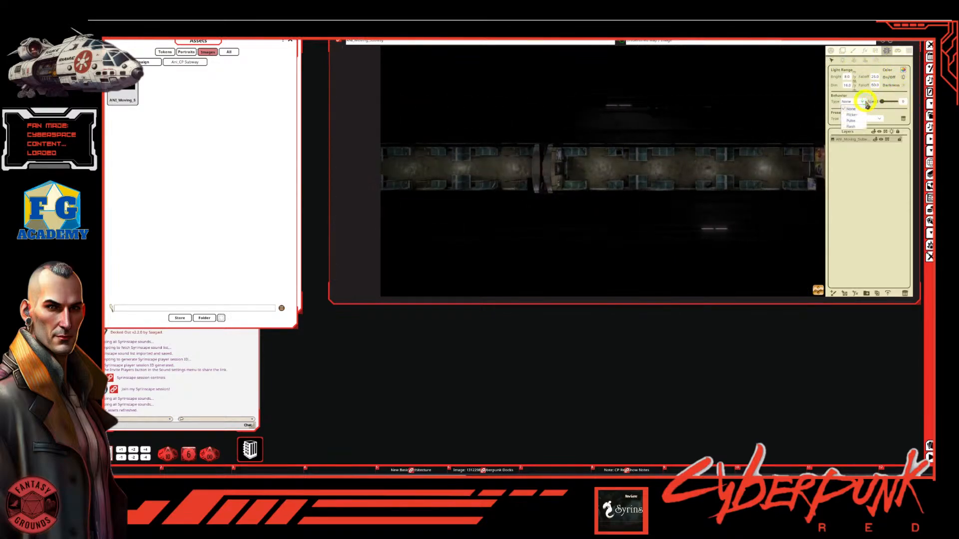
click(872, 142)
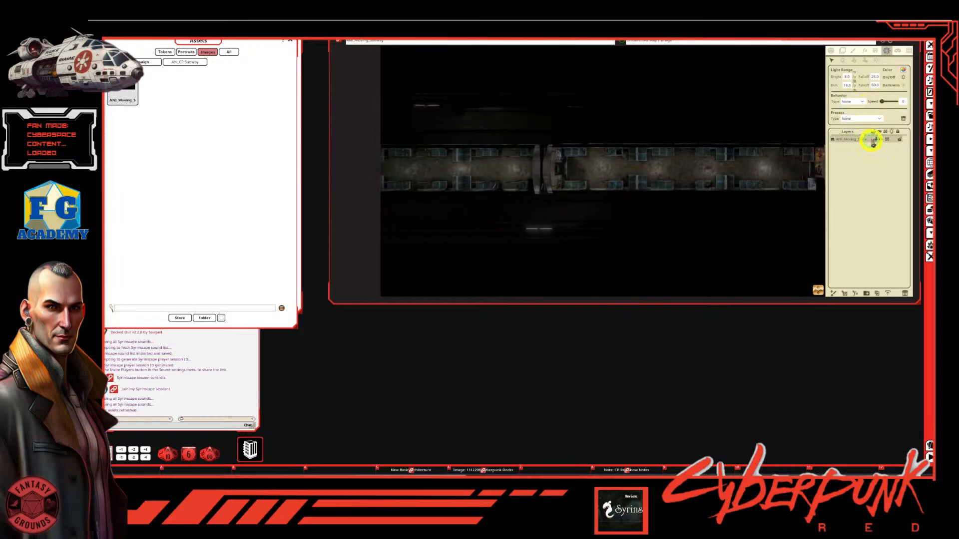
click(879, 119)
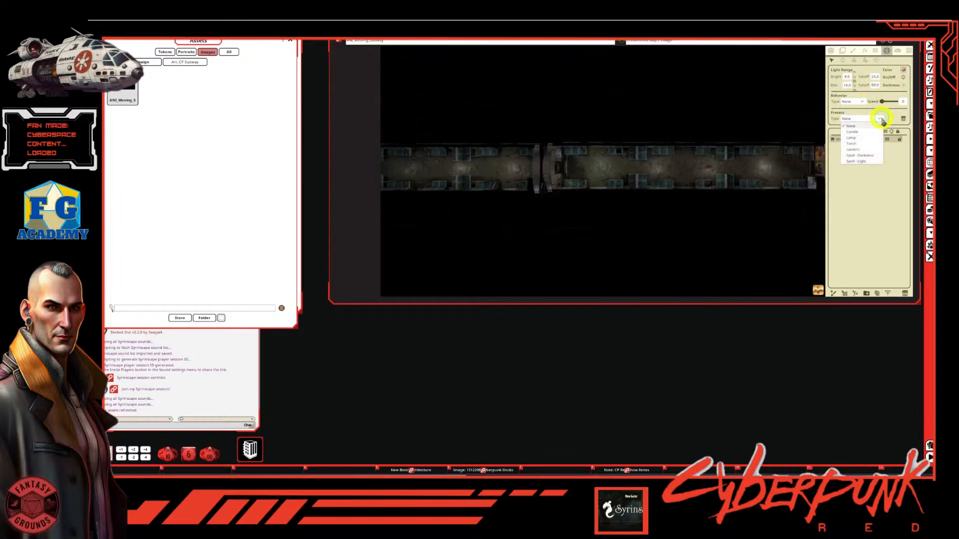
click(857, 140)
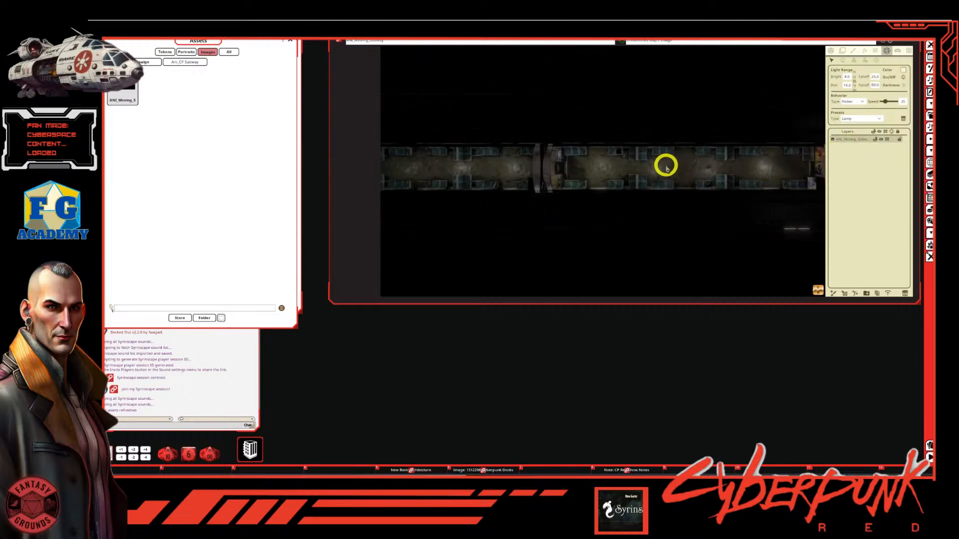
scroll(666, 166, down, 2)
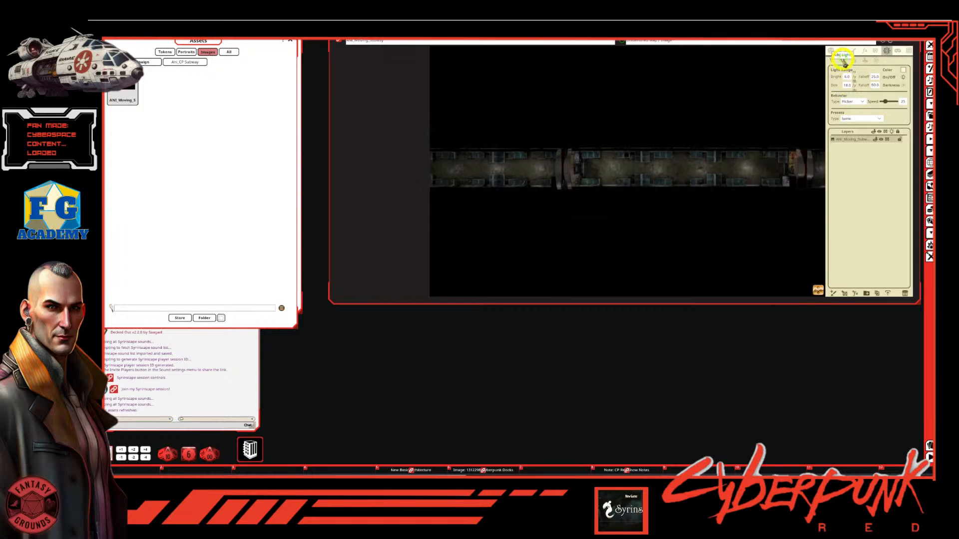
click(876, 119)
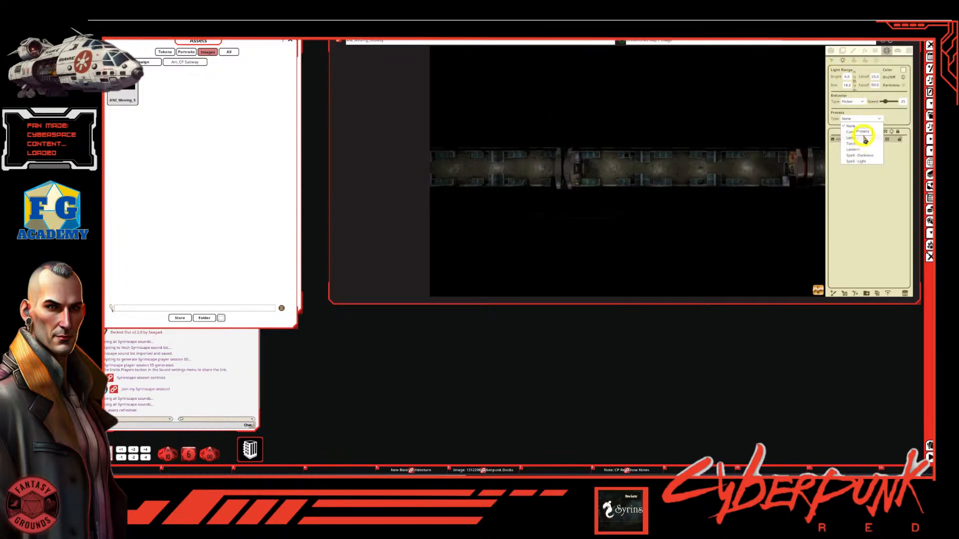
click(865, 138)
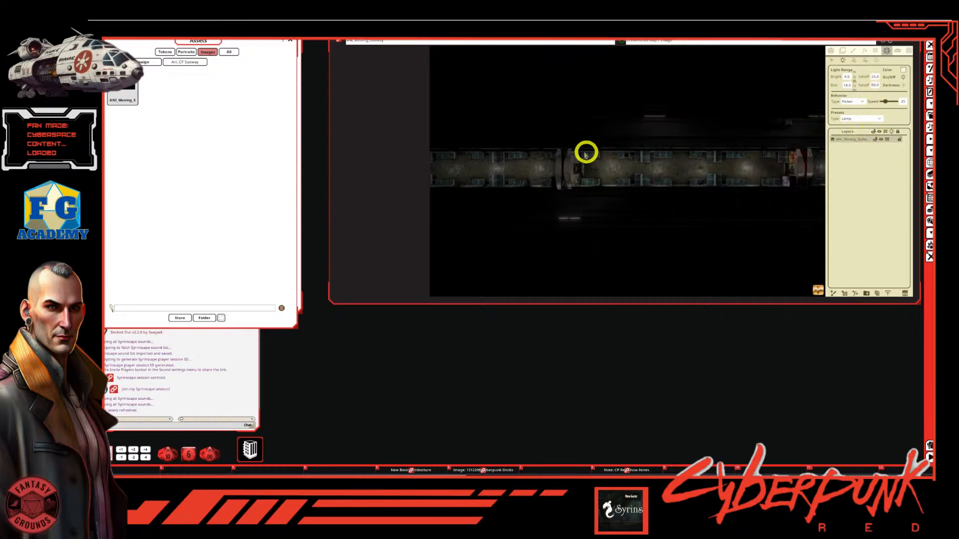
Place three lamp lights spaced along the aisle of the leftmost train car
scroll(530, 181, down, 2)
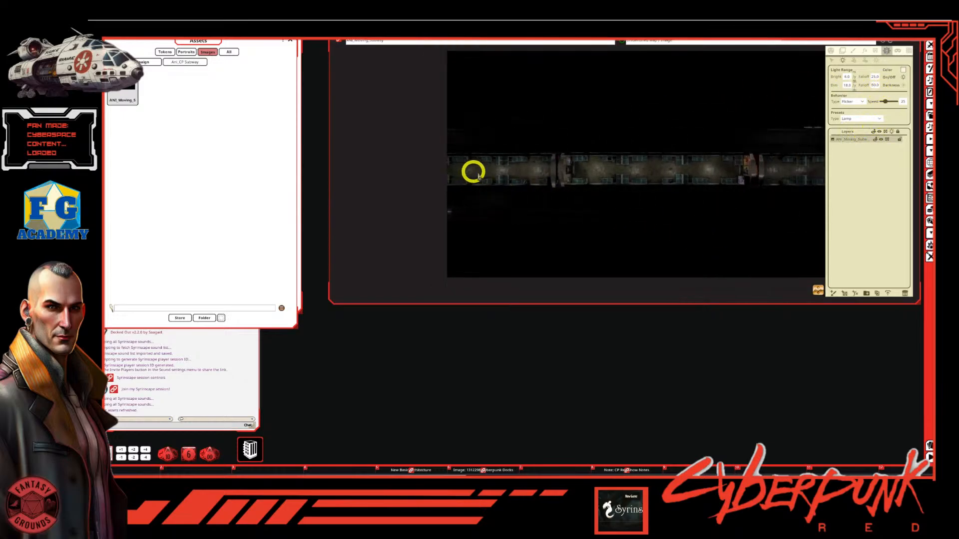
scroll(458, 179, up, 1)
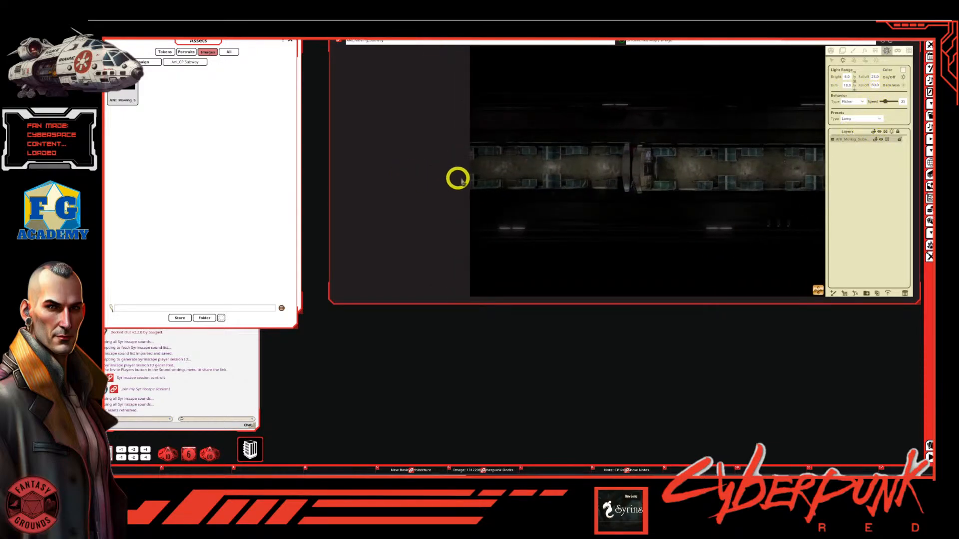
click(510, 165)
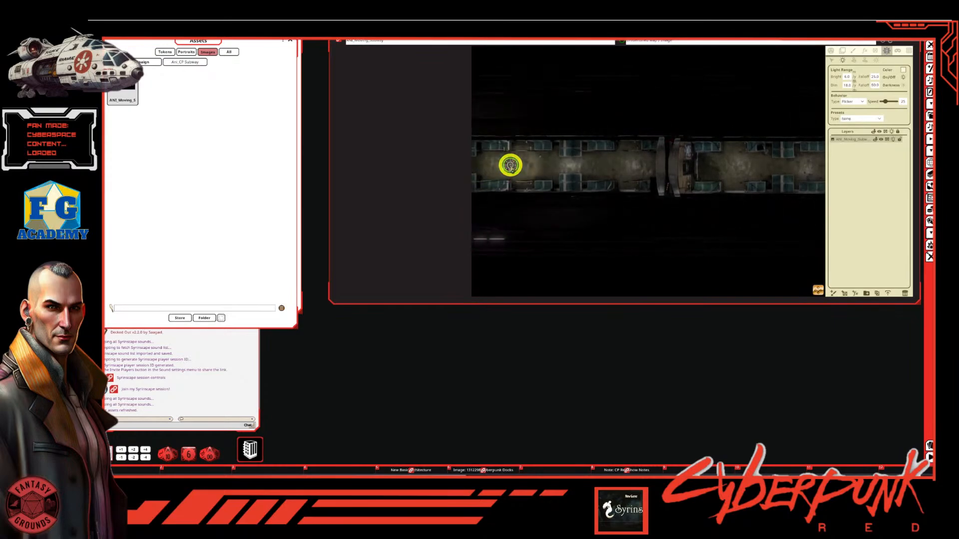
click(573, 167)
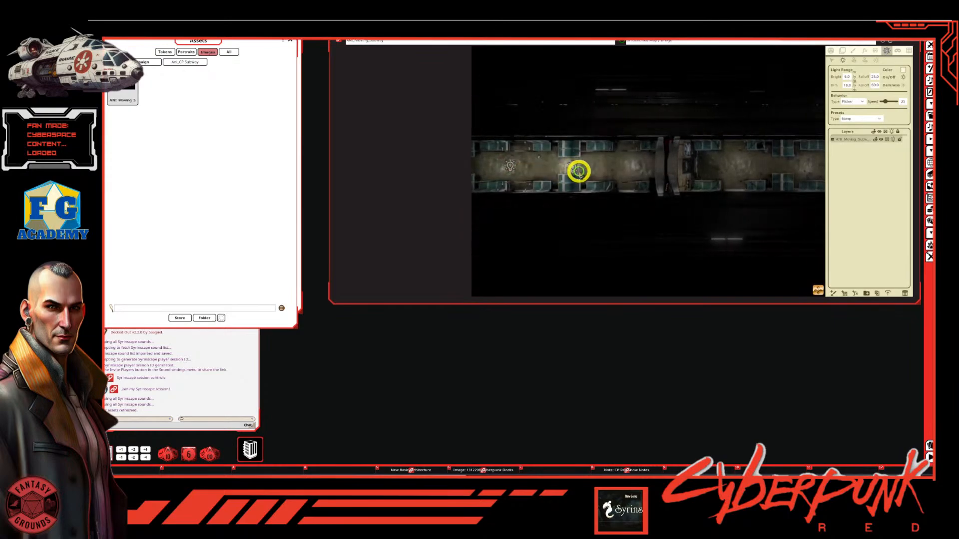
click(637, 169)
Place four lamp lights along the aisle of the middle train car and four along the rightmost car
scroll(709, 215, down, 1)
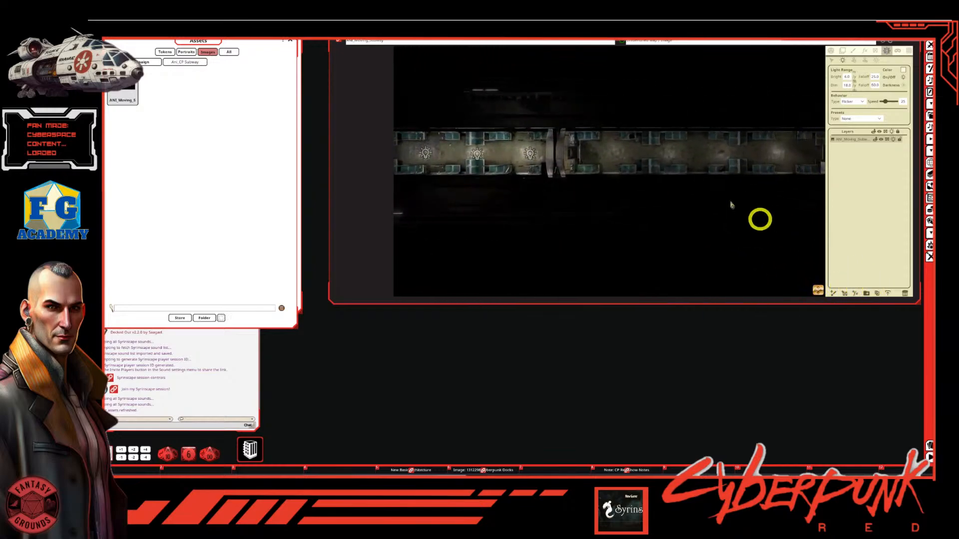
click(672, 155)
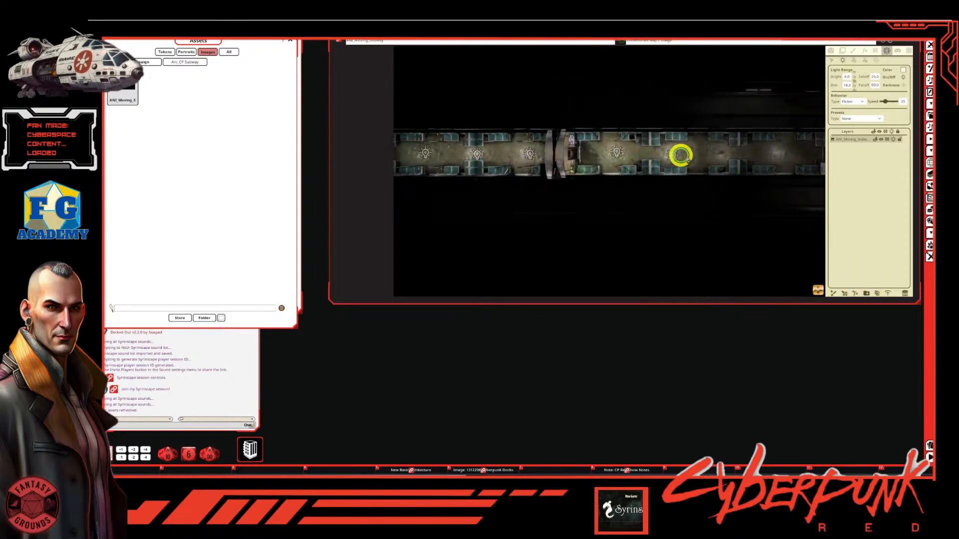
click(722, 154)
click(783, 157)
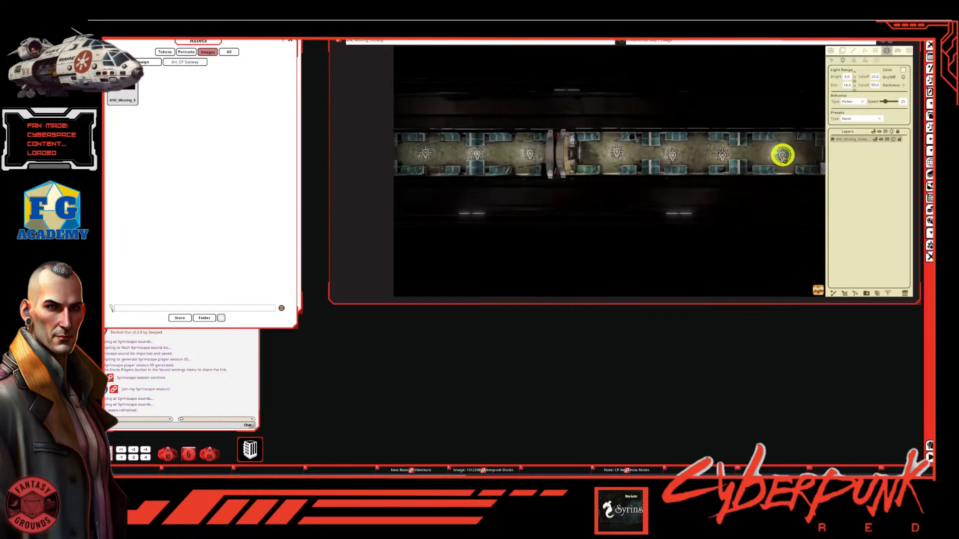
drag(818, 291, 697, 178)
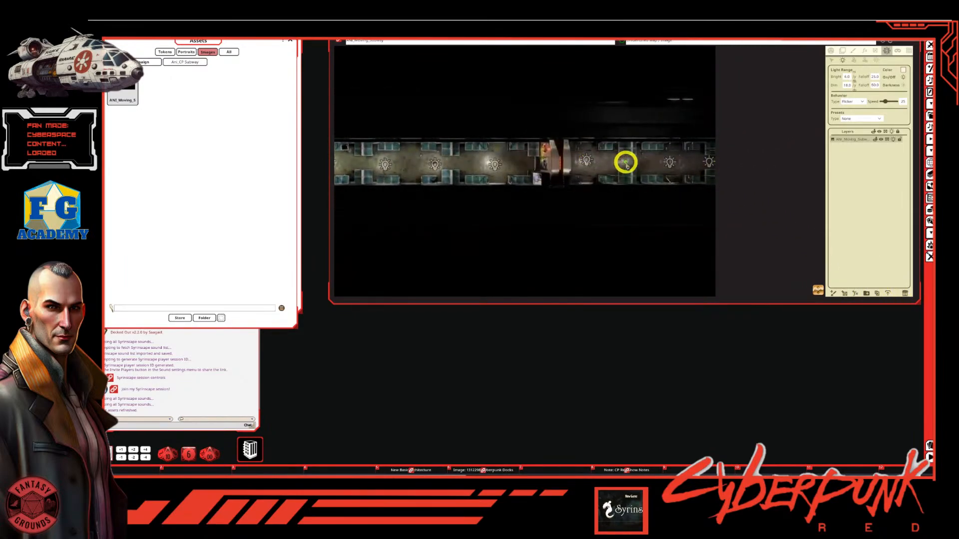
Examine the placed lights along all the train cars, both in overview and up close
scroll(597, 195, down, 3)
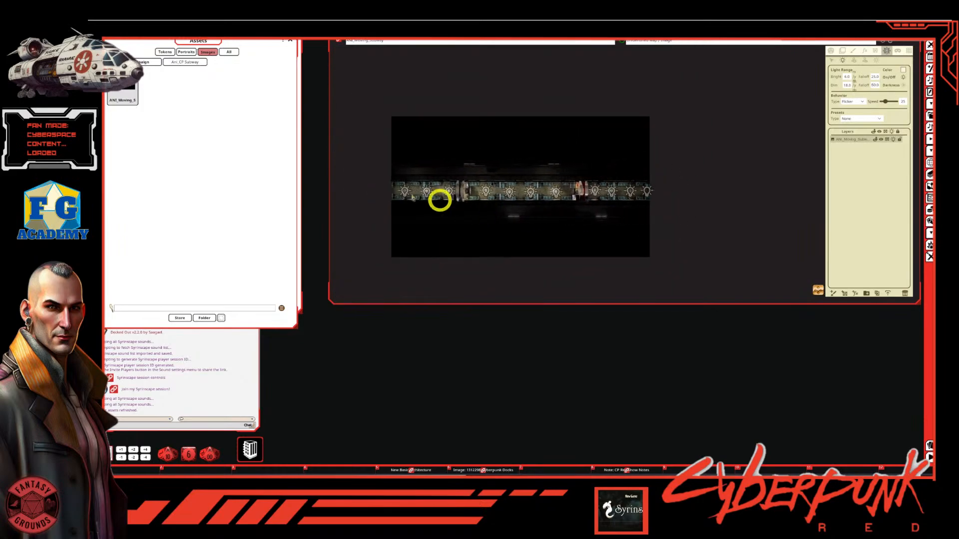
scroll(385, 189, up, 4)
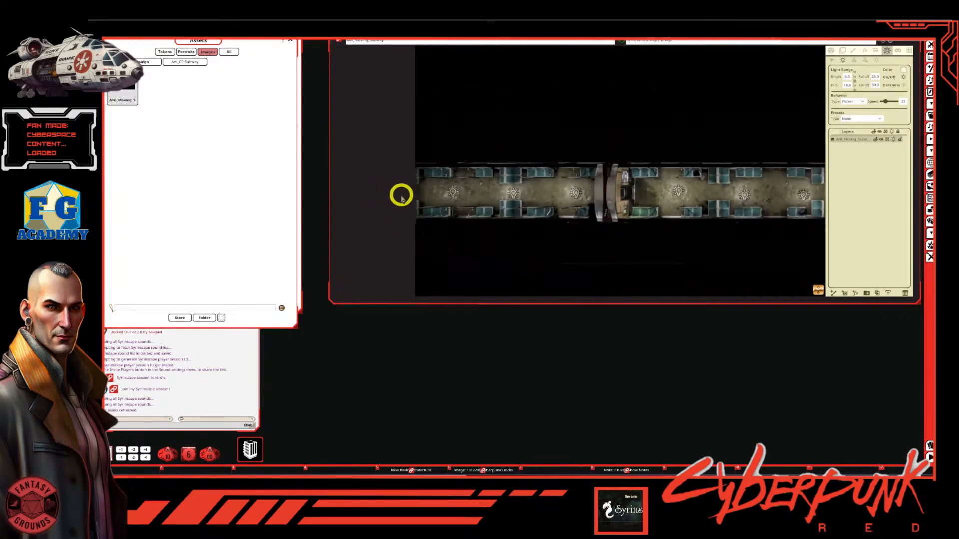
scroll(521, 220, down, 3)
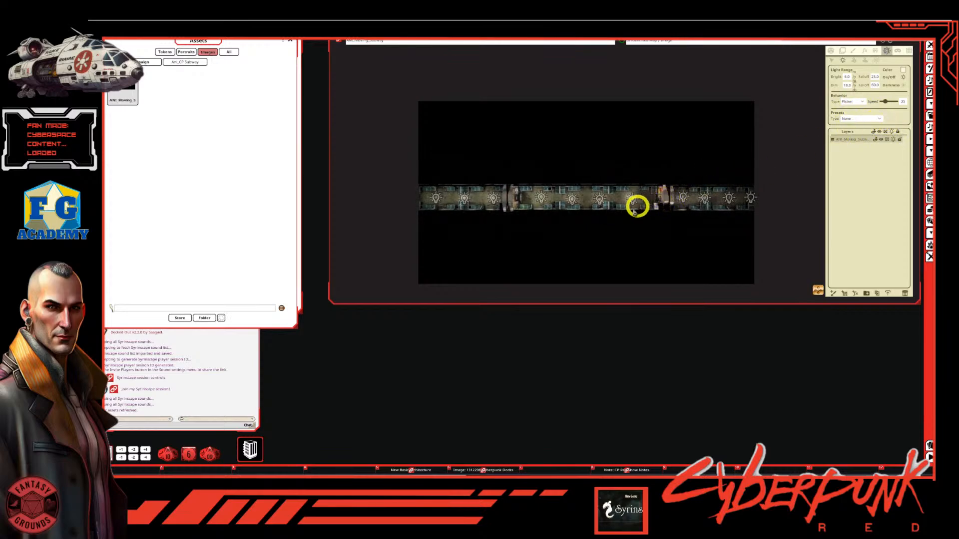
scroll(645, 200, up, 4)
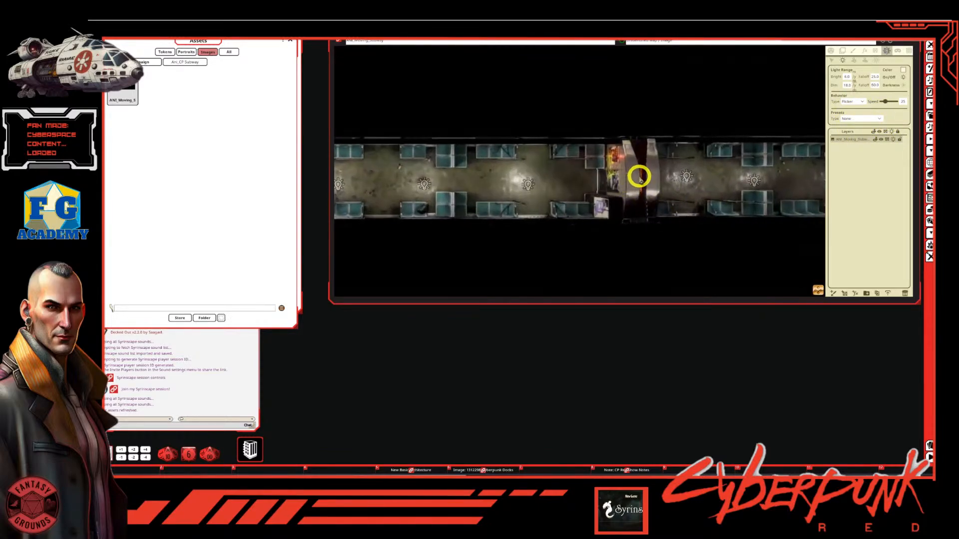
scroll(640, 178, down, 5)
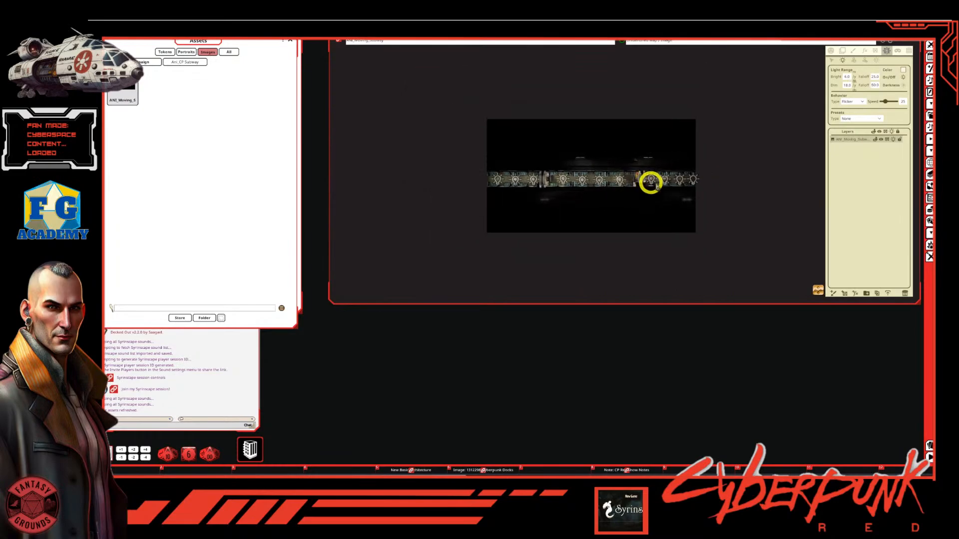
scroll(651, 182, up, 2)
scroll(429, 177, up, 2)
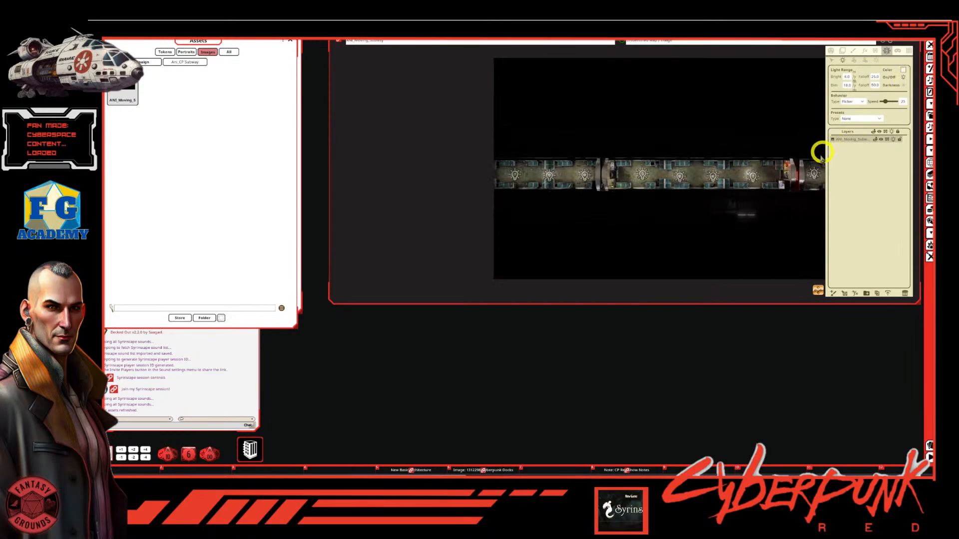
click(818, 289)
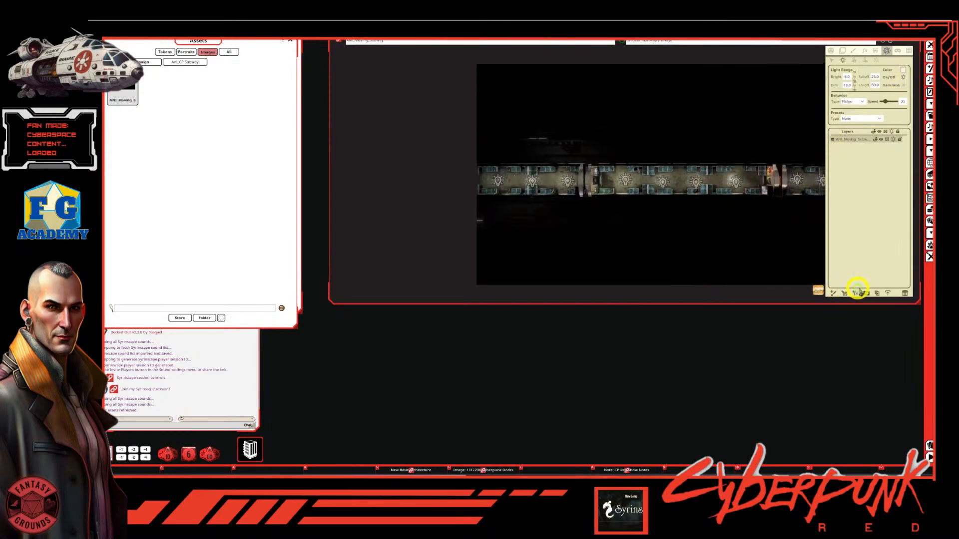
scroll(786, 222, up, 3)
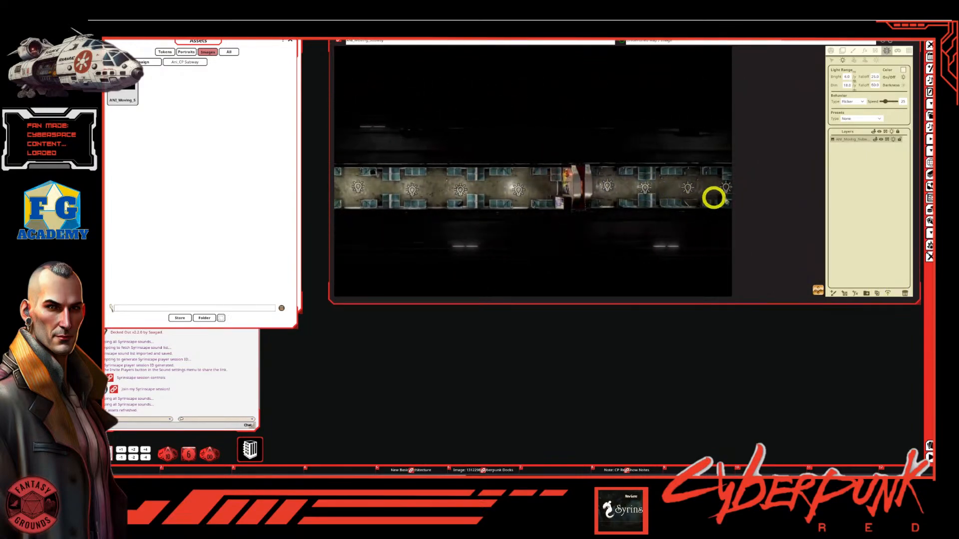
scroll(553, 202, down, 1)
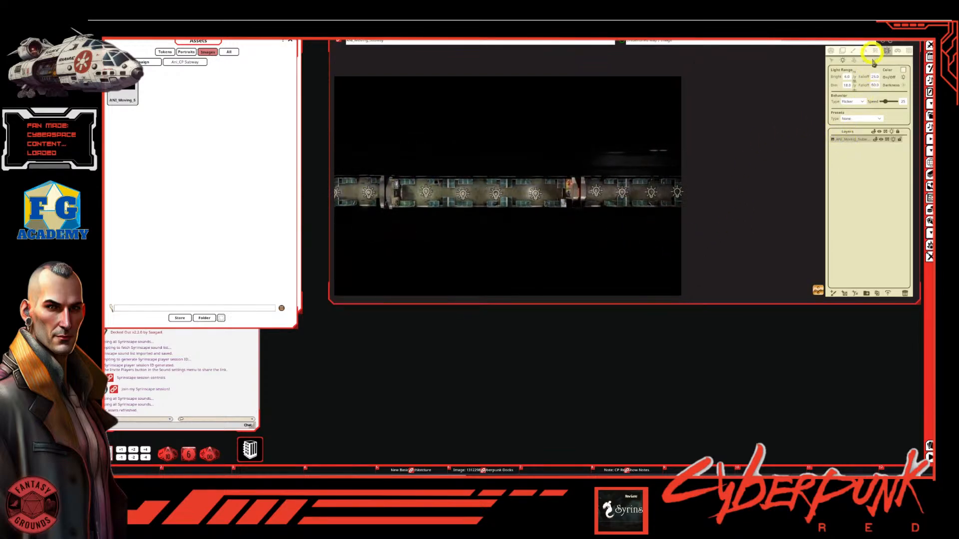
Try the Candle preset with a green light colour, then reapply the preset's default settings
click(879, 119)
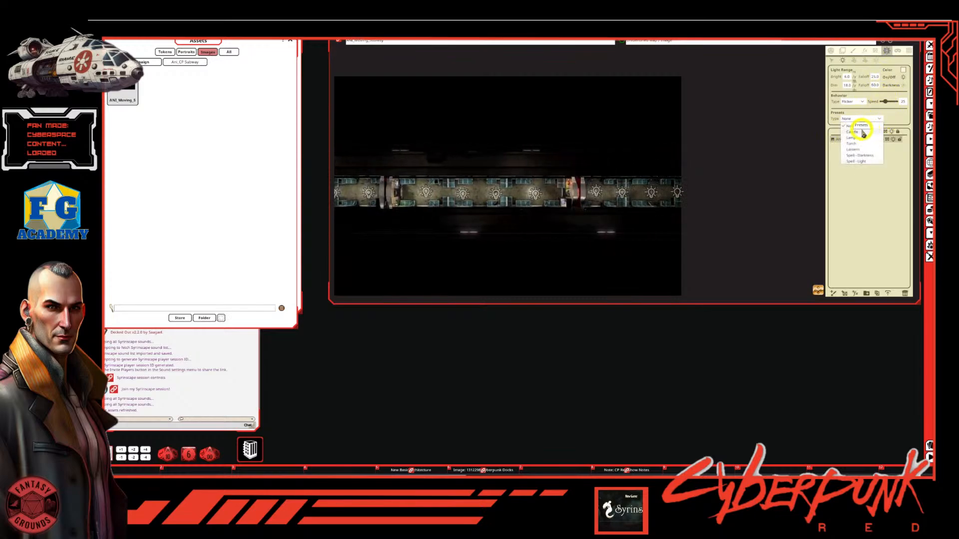
click(863, 132)
click(903, 72)
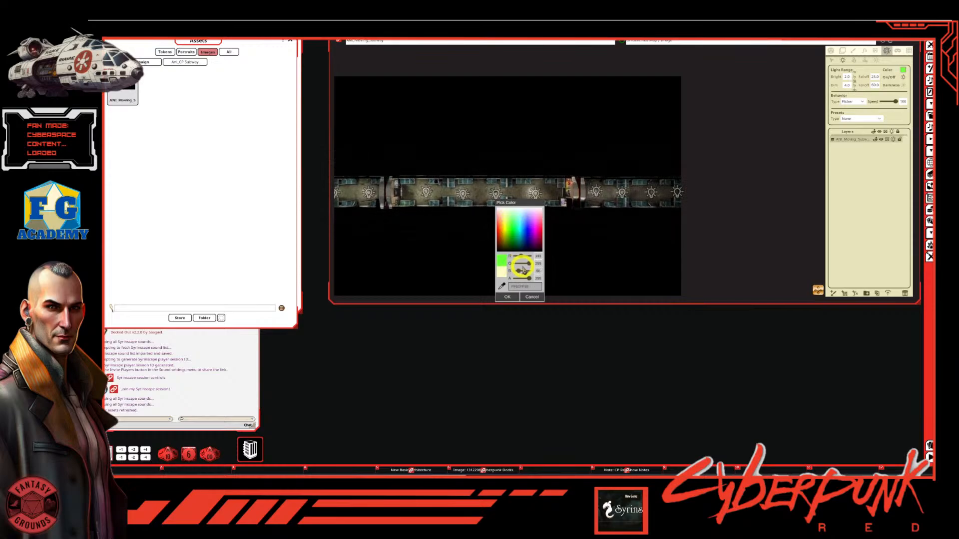
click(519, 298)
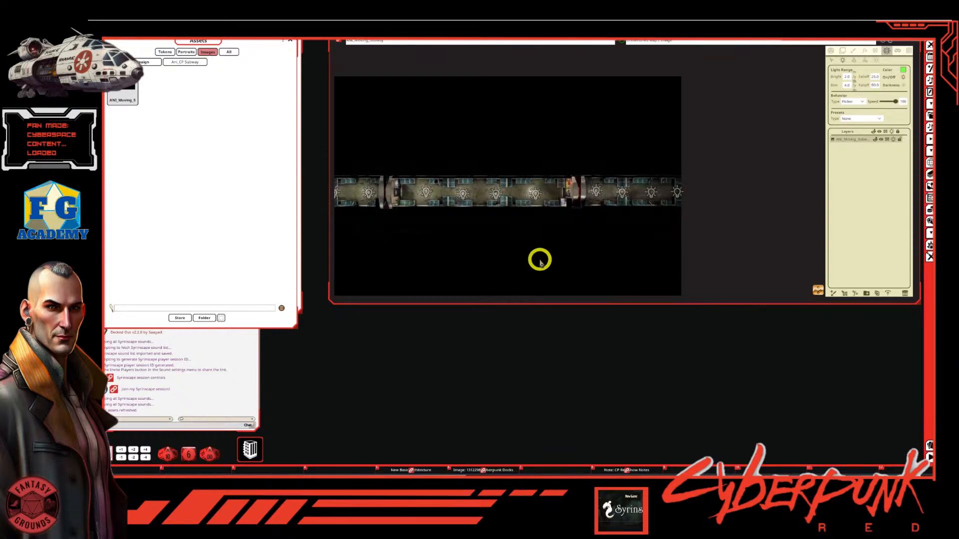
click(879, 119)
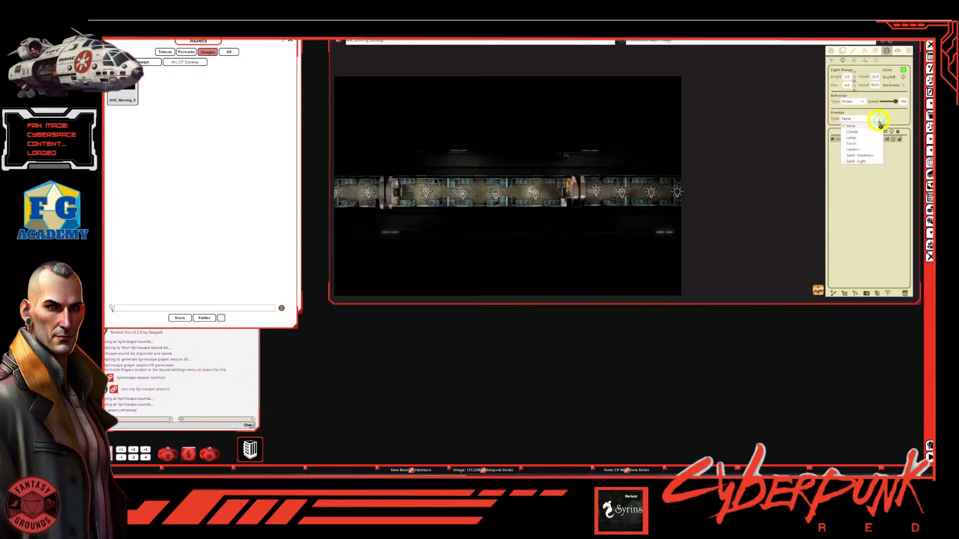
click(855, 131)
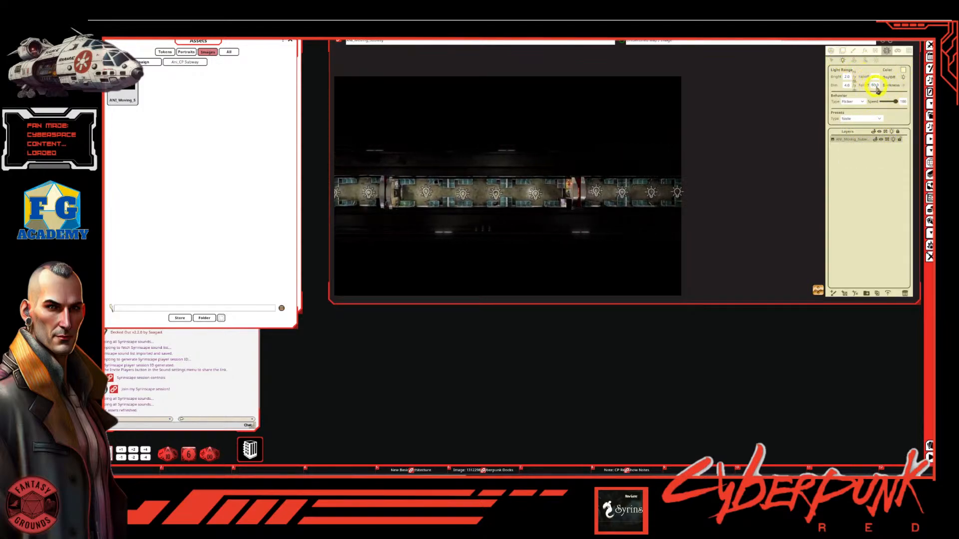
Set up a Candle preset light in bright green and place it at the right end of the middle car
click(878, 119)
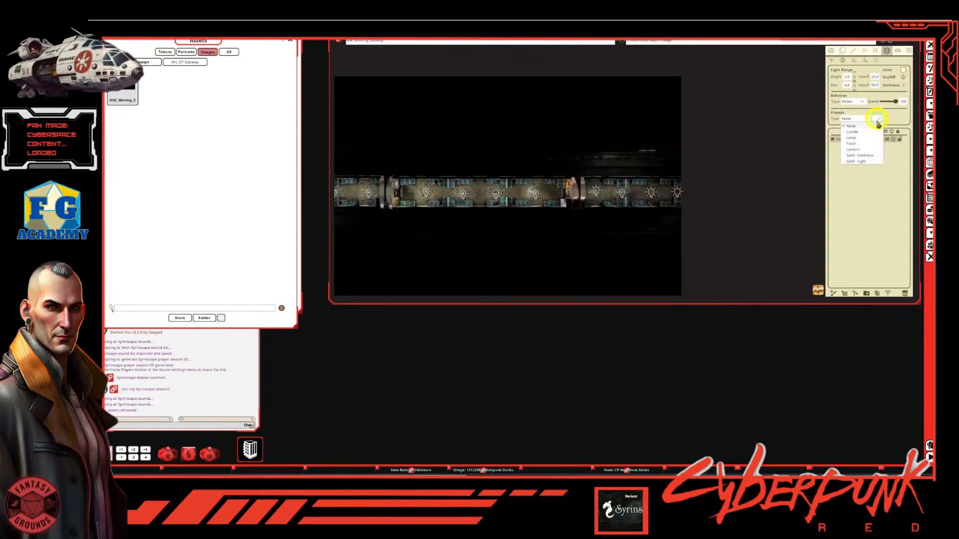
click(857, 133)
click(903, 71)
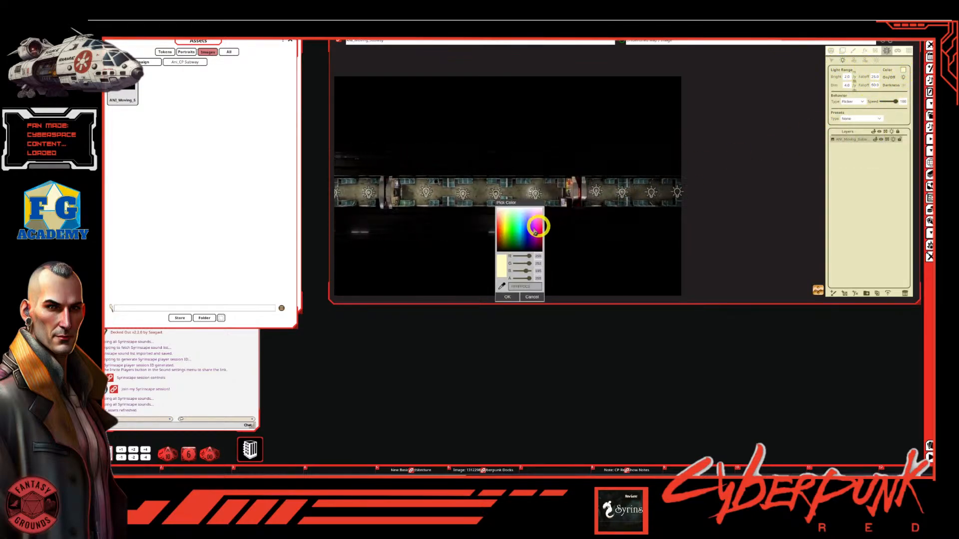
click(506, 296)
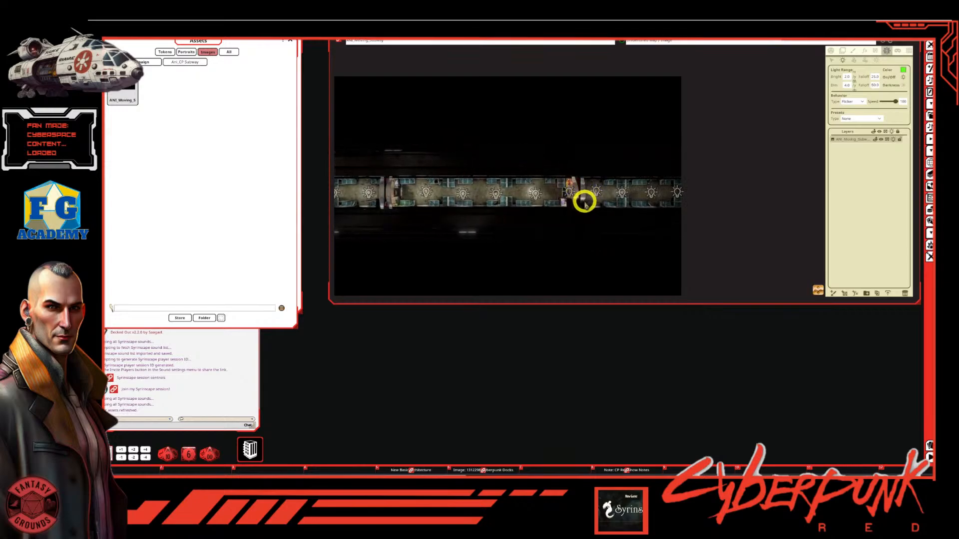
Set up a new light from the Candle preset with its colour changed to red
scroll(579, 209, down, 1)
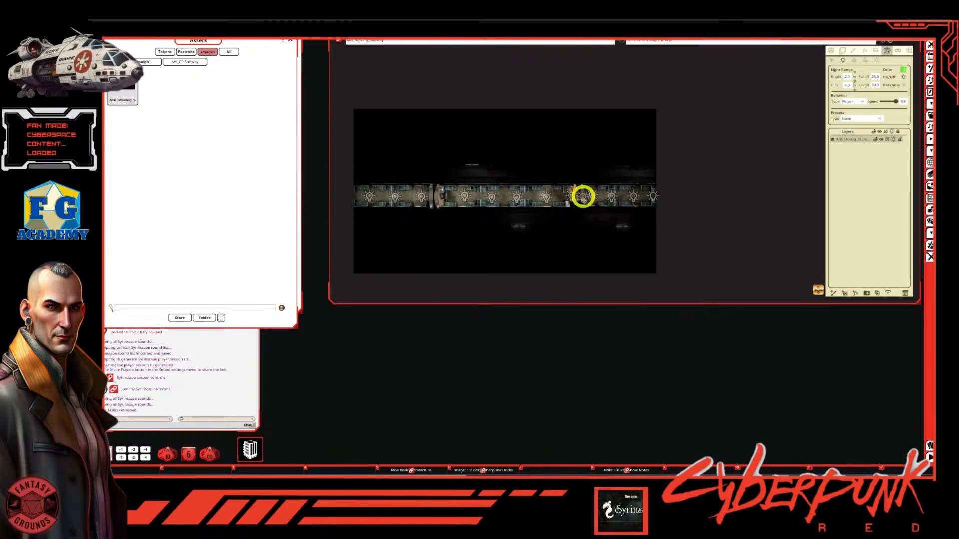
scroll(448, 215, up, 4)
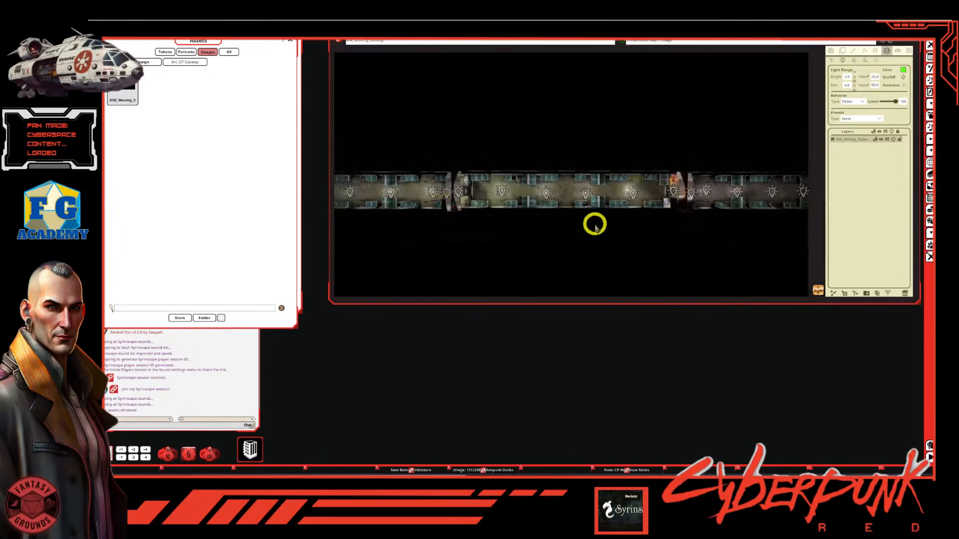
scroll(595, 222, down, 3)
scroll(477, 219, up, 1)
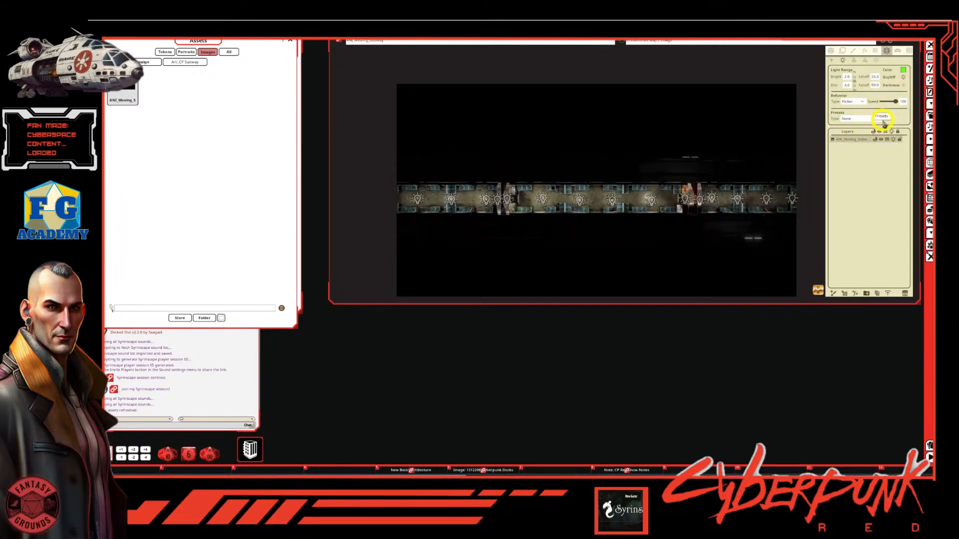
click(881, 119)
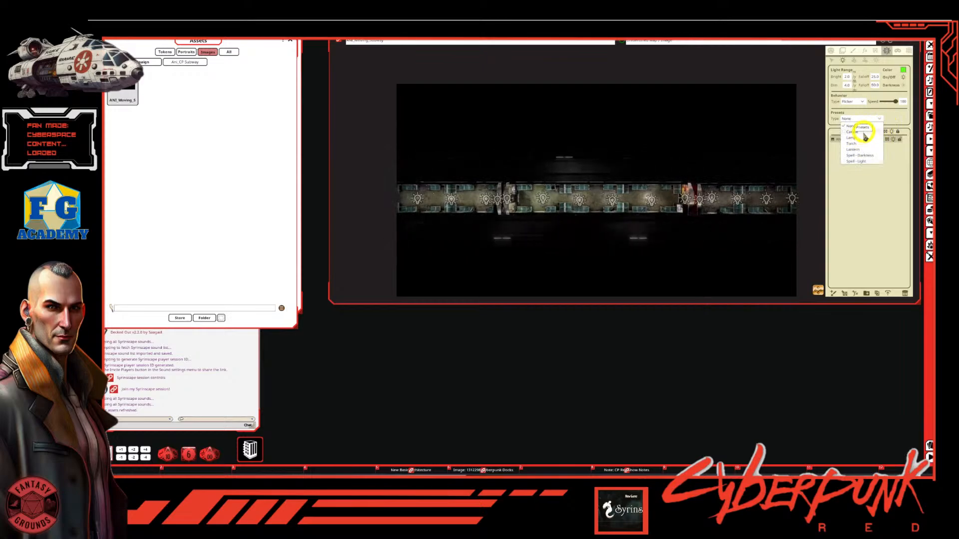
click(859, 131)
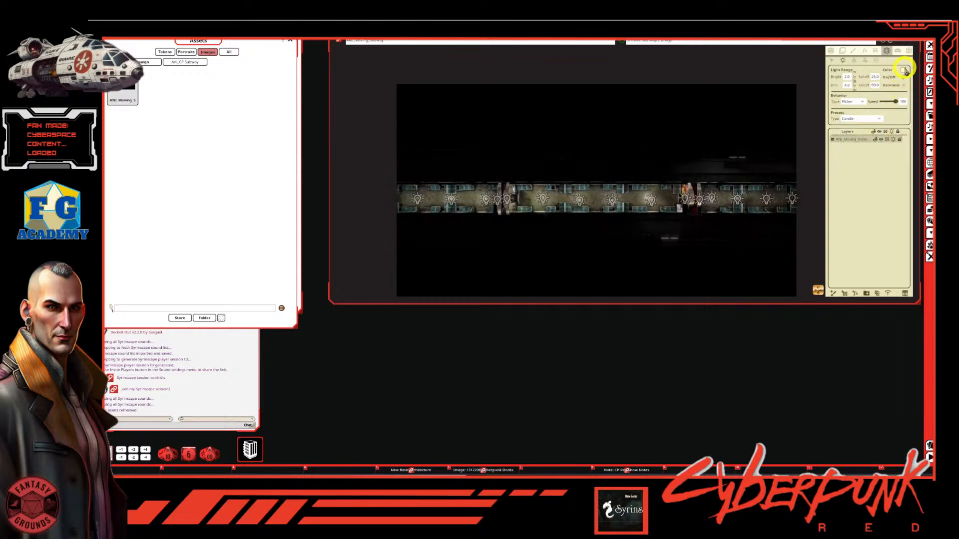
click(904, 70)
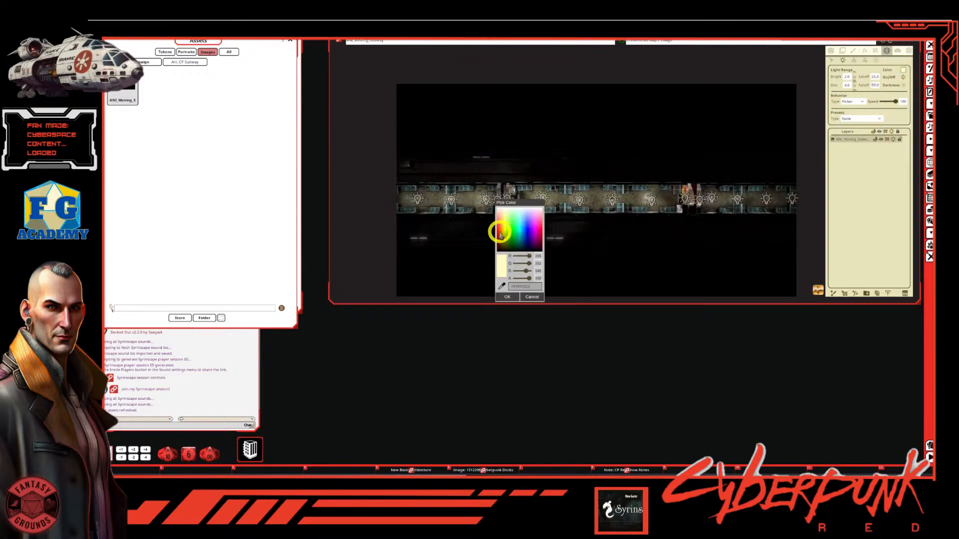
click(506, 296)
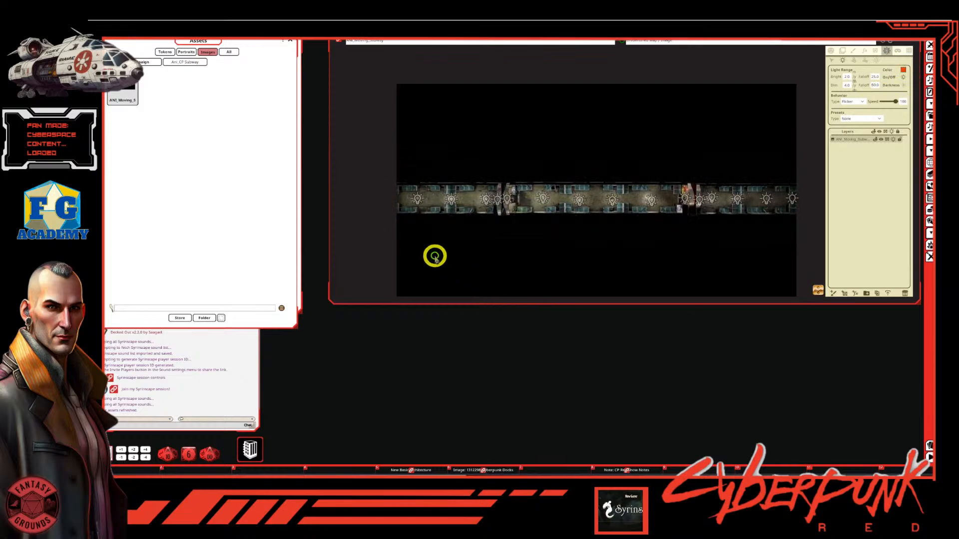
Place the red candle light at the outer end of the leftmost train car
scroll(380, 188, up, 3)
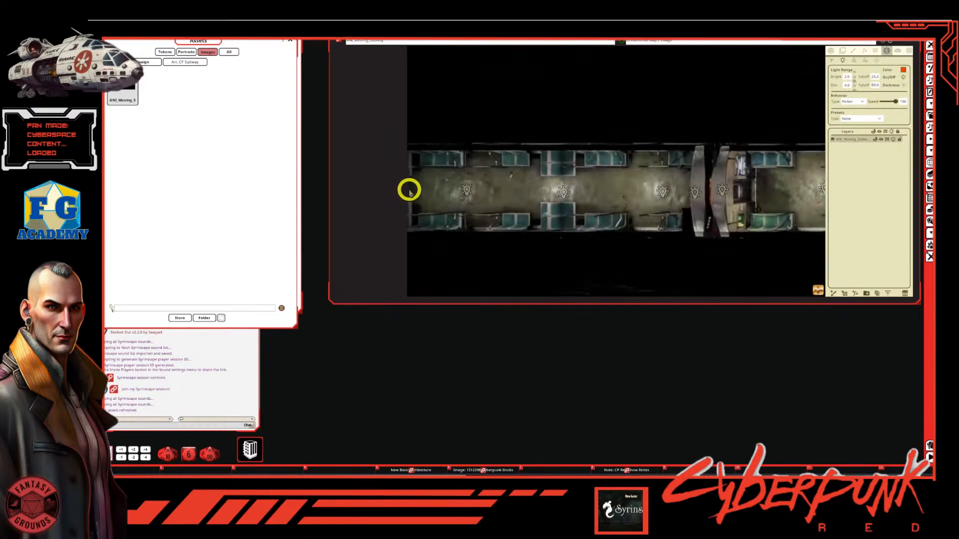
scroll(460, 205, down, 3)
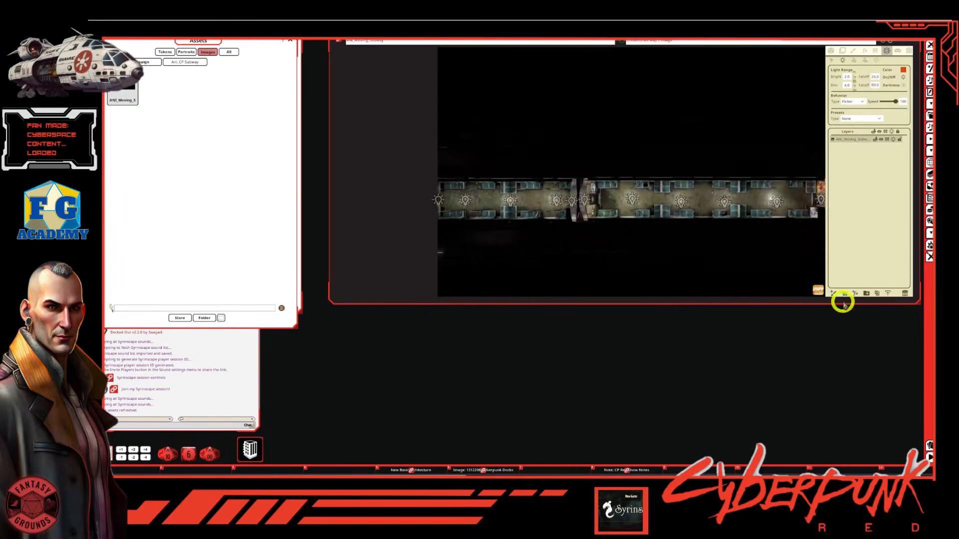
drag(818, 291, 746, 247)
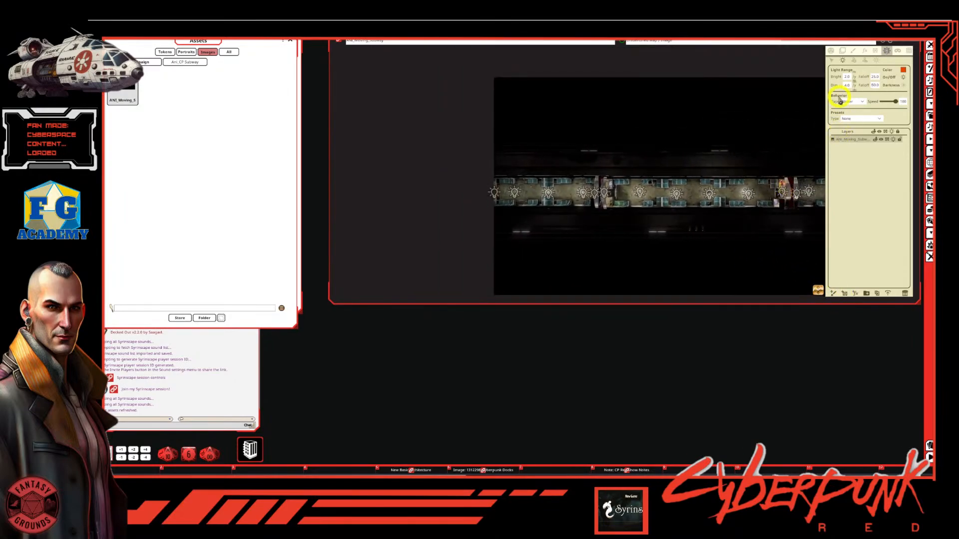
Toggle the player vision preview and examine the lit train cars, both in overview and up close
click(831, 51)
click(891, 52)
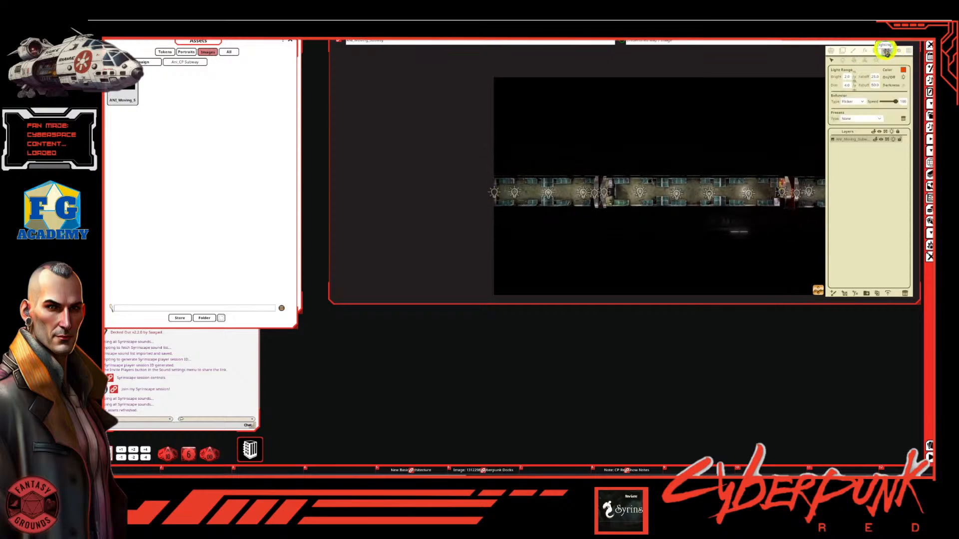
click(832, 51)
click(904, 90)
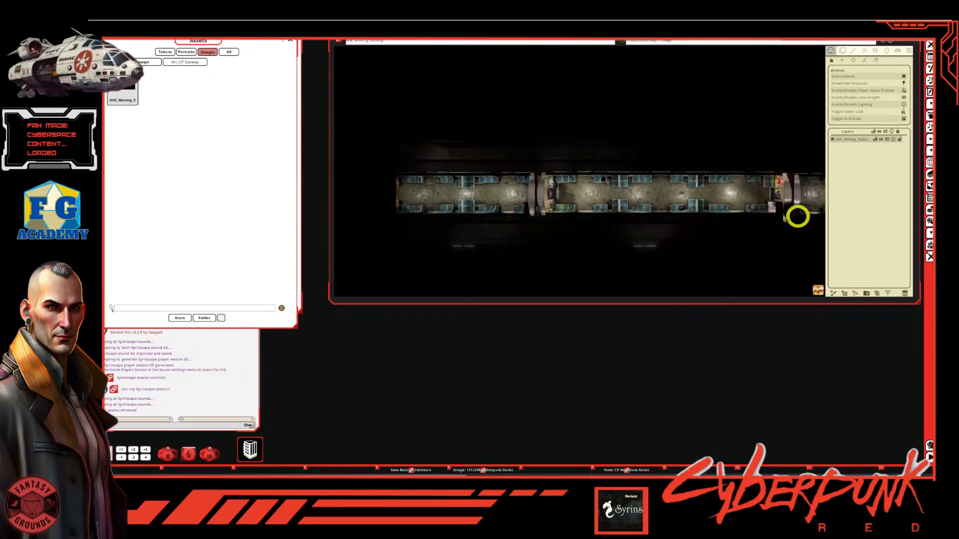
scroll(754, 203, down, 3)
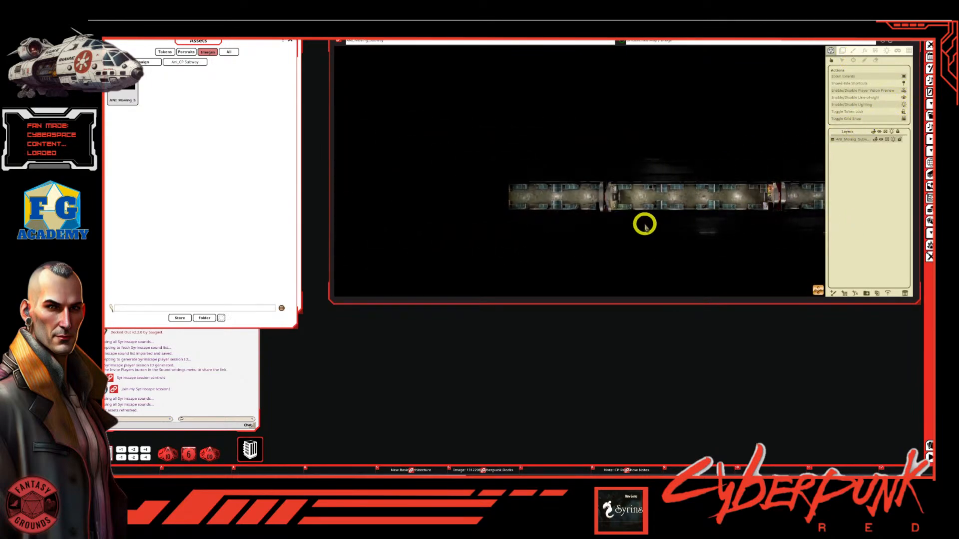
scroll(520, 220, up, 2)
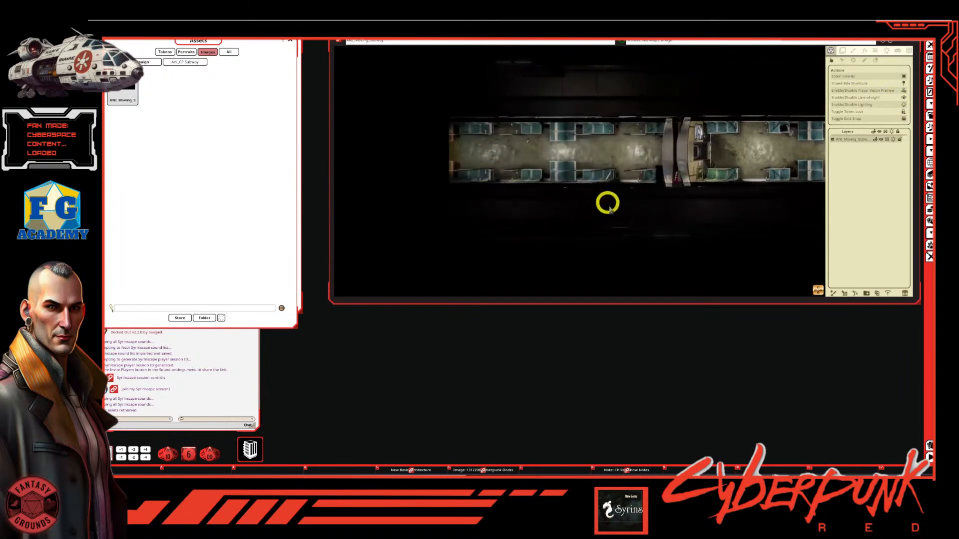
scroll(594, 201, down, 2)
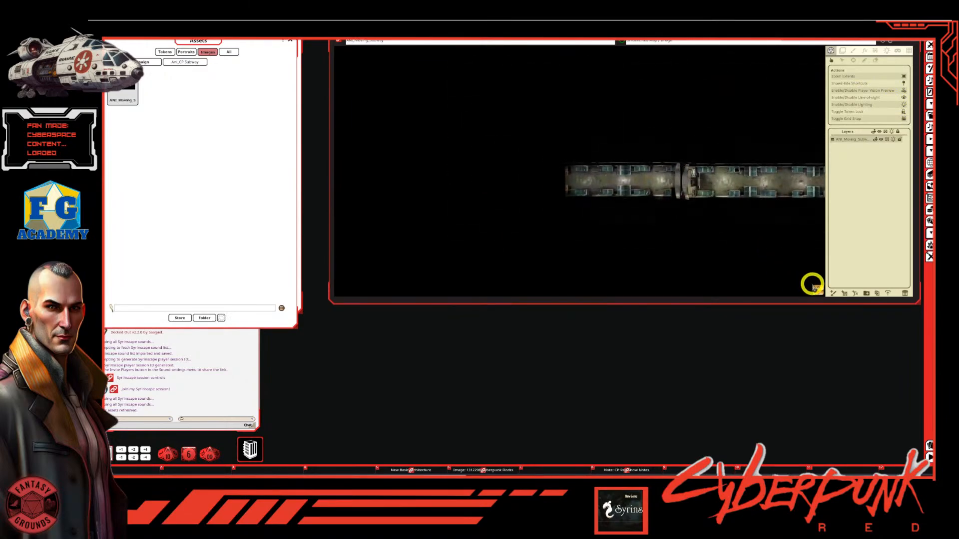
scroll(661, 207, up, 3)
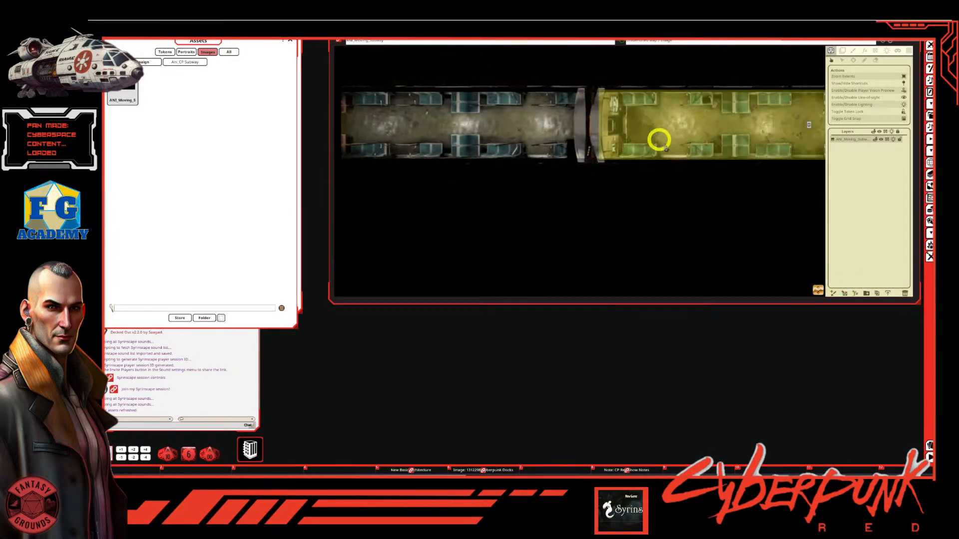
scroll(638, 171, down, 1)
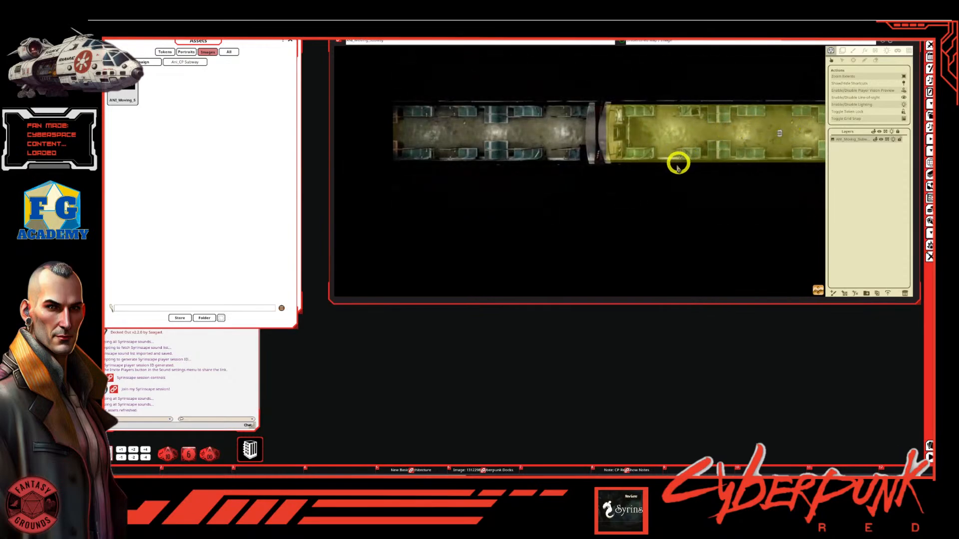
scroll(677, 169, down, 2)
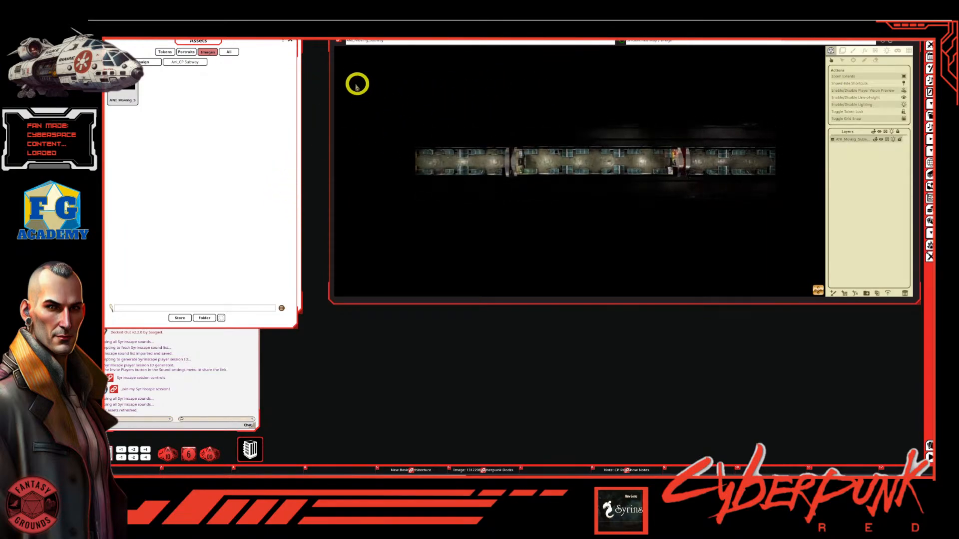
Close the Assets window and enlarge the view of the train on the map
click(290, 41)
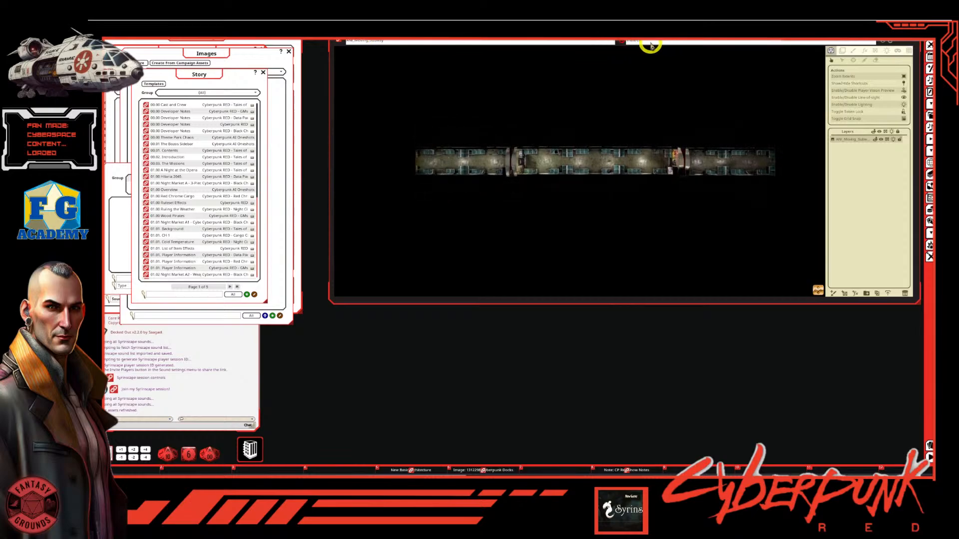
scroll(570, 111, up, 2)
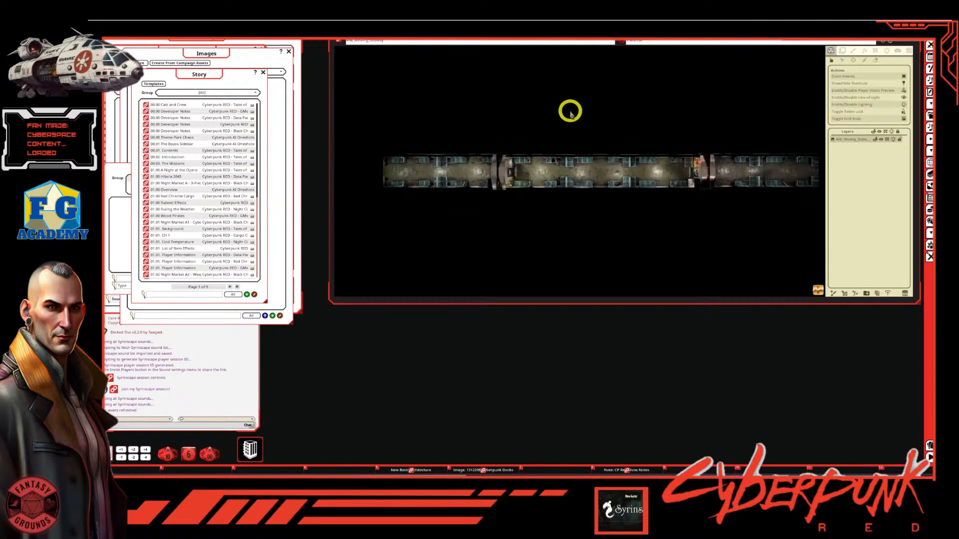
scroll(570, 111, up, 2)
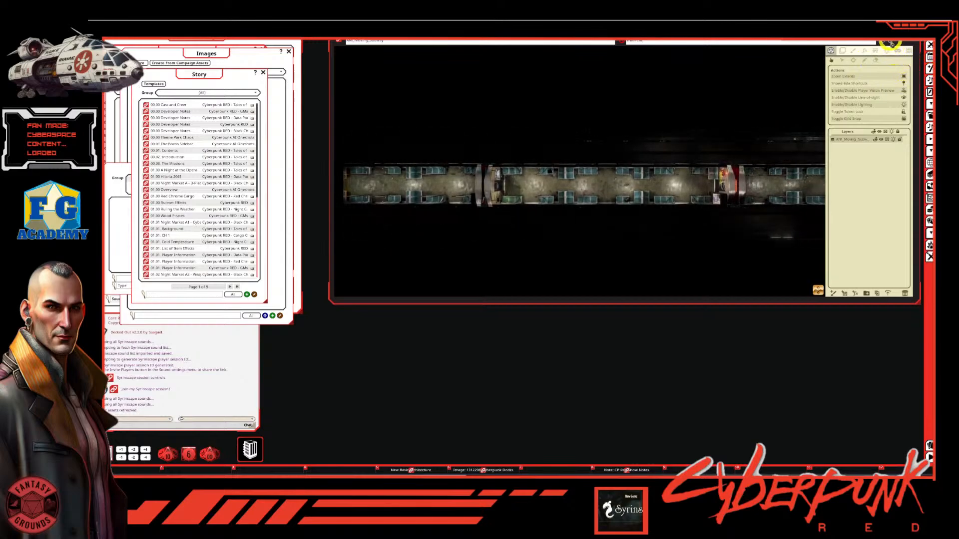
Hide the map's editing tools, then shrink the map window and move it against the sidebar
click(892, 49)
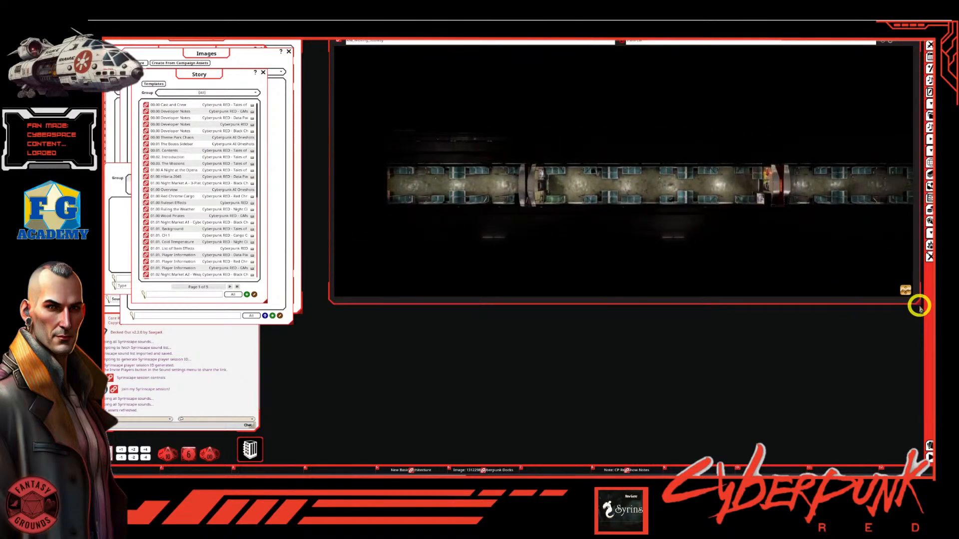
drag(919, 302, 818, 259)
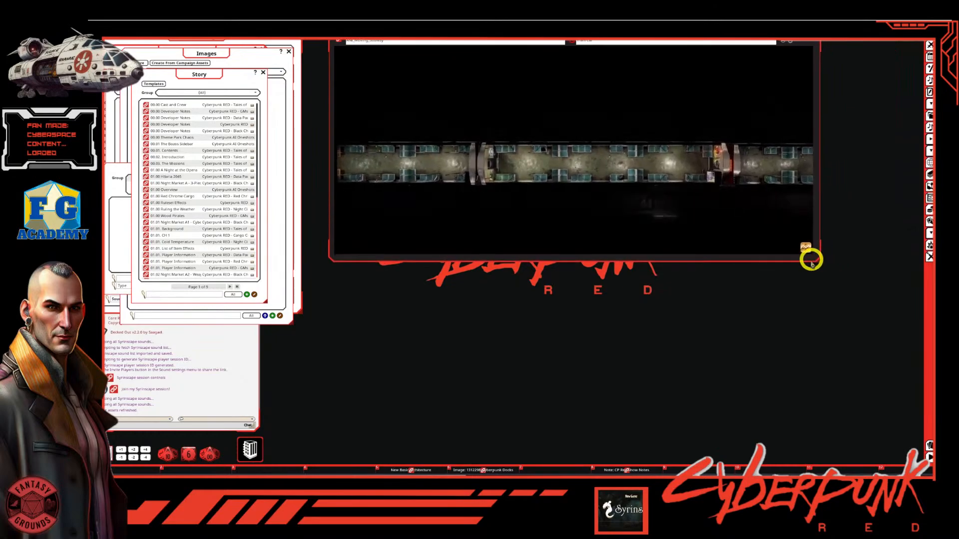
drag(578, 42, 672, 42)
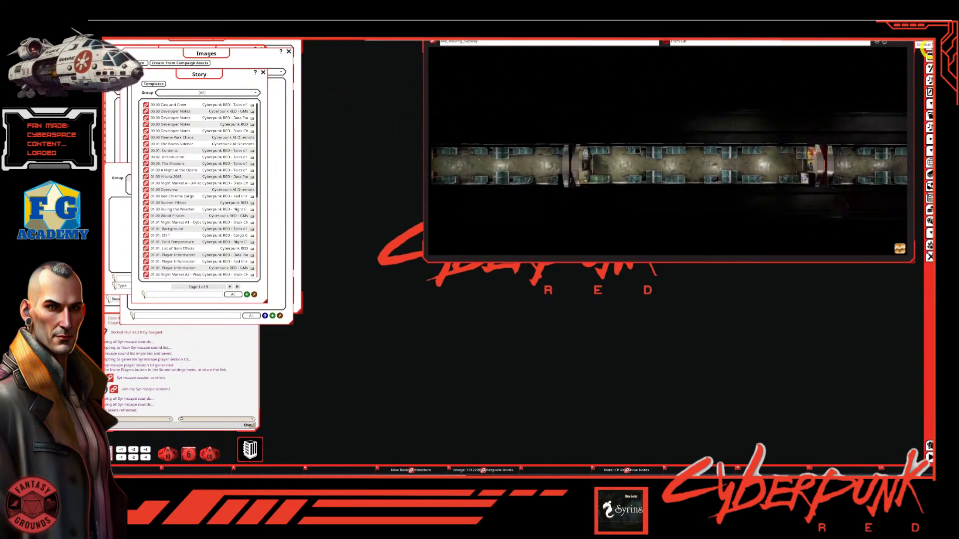
Open the Combat Tracker and place the five friendly character tokens together in the aisle of the middle train car
click(927, 46)
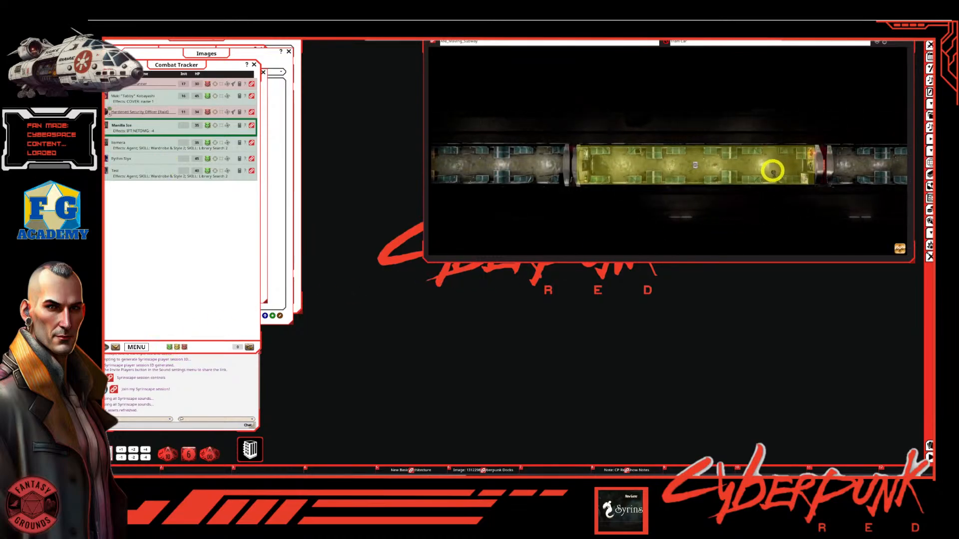
scroll(769, 180, up, 3)
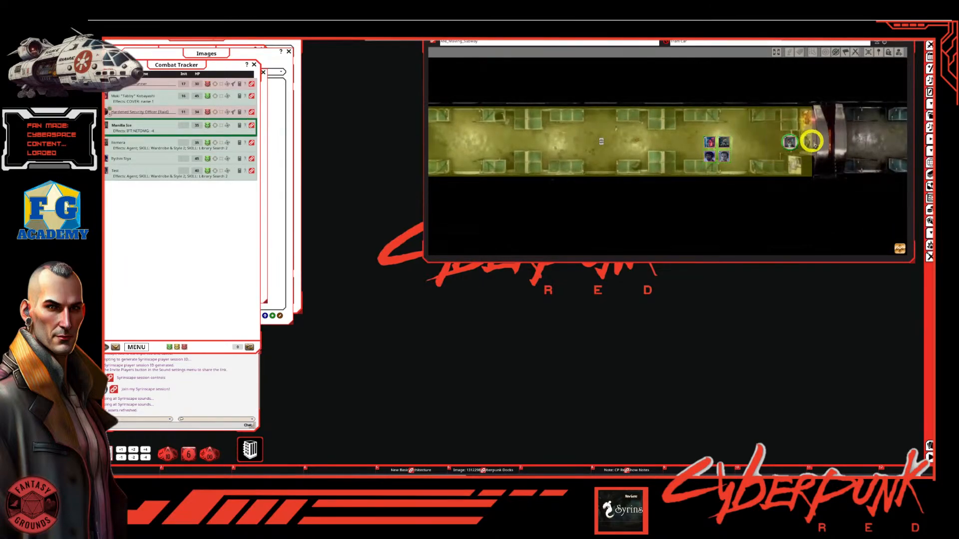
scroll(789, 142, up, 1)
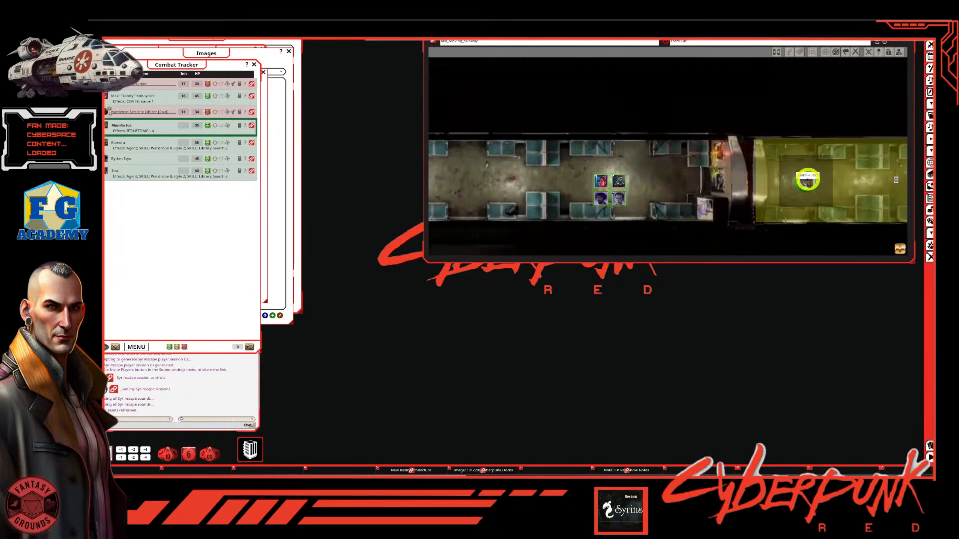
drag(697, 177, 648, 180)
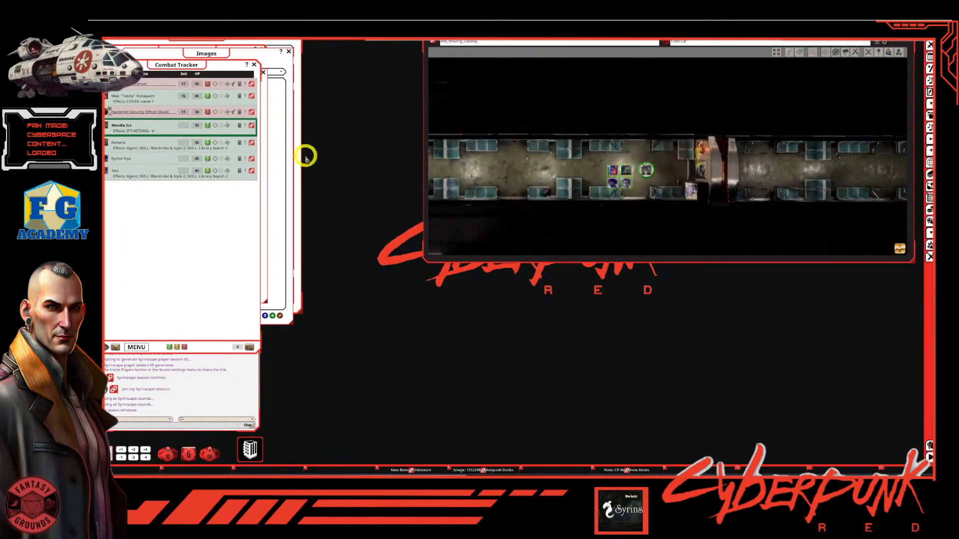
Move the Story and Sound Sets windows out of the window stack and close the Combat Tracker
drag(225, 65, 235, 48)
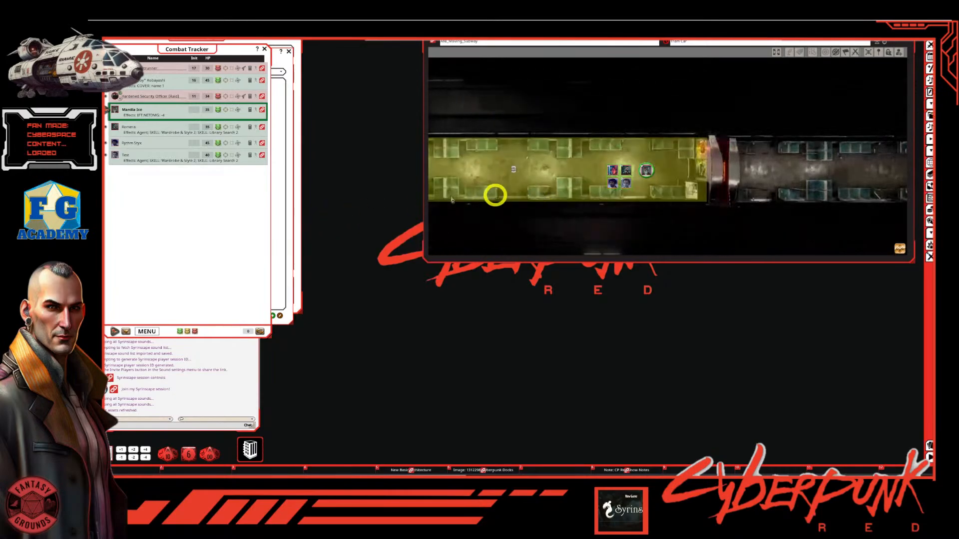
drag(238, 52, 380, 145)
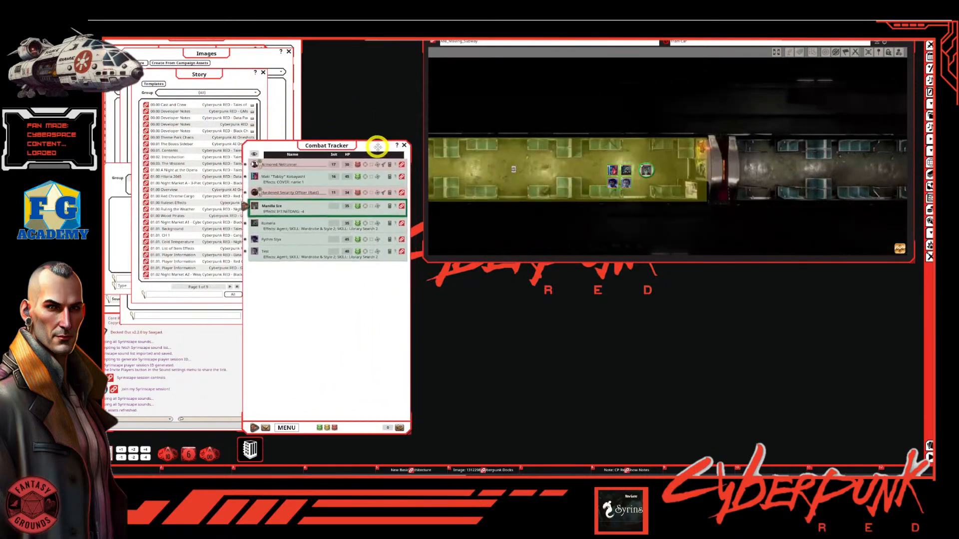
drag(198, 74, 336, 157)
drag(197, 170, 516, 283)
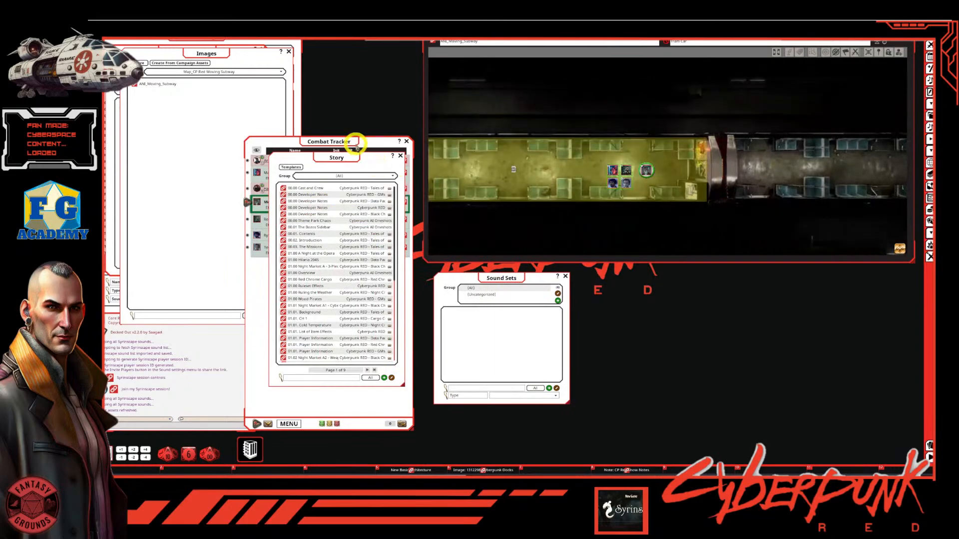
click(406, 141)
drag(381, 152, 396, 193)
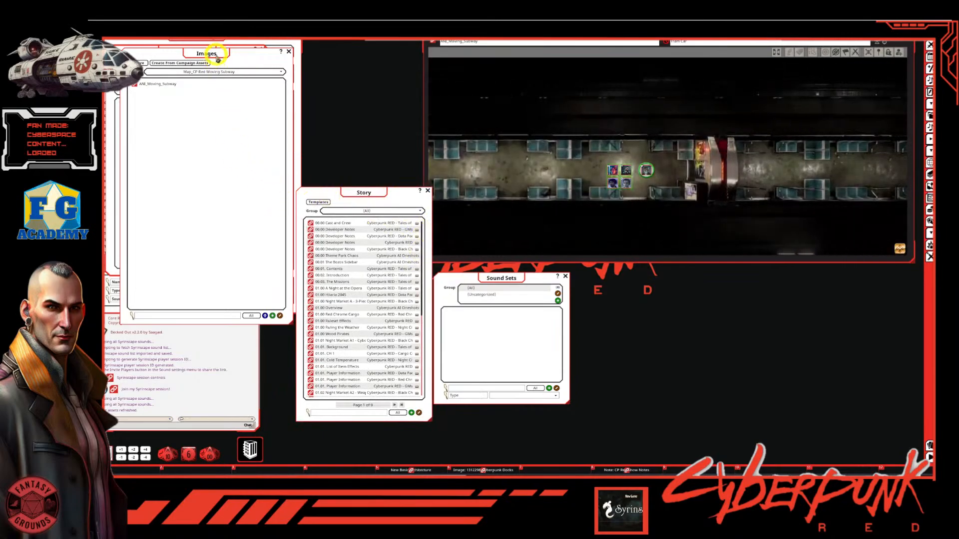
Move the Images and Sound: Context windows aside and bring the Cyberpunk RED - Nightclub sound list to the front
drag(221, 55, 248, 148)
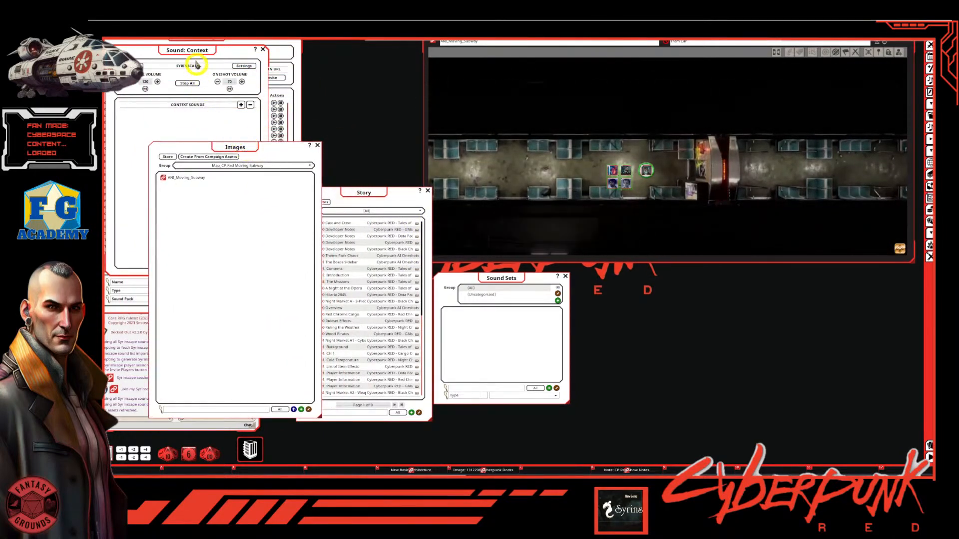
drag(200, 60, 270, 163)
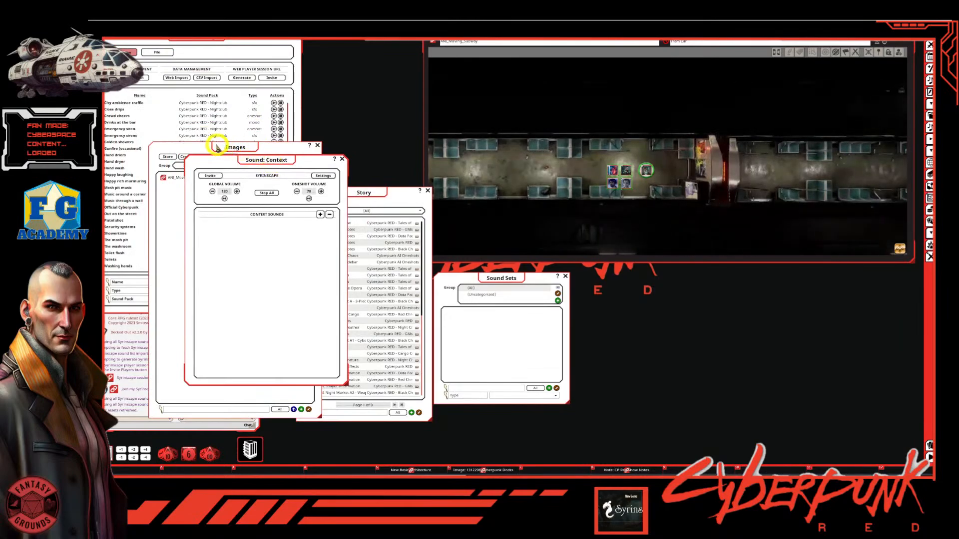
click(220, 45)
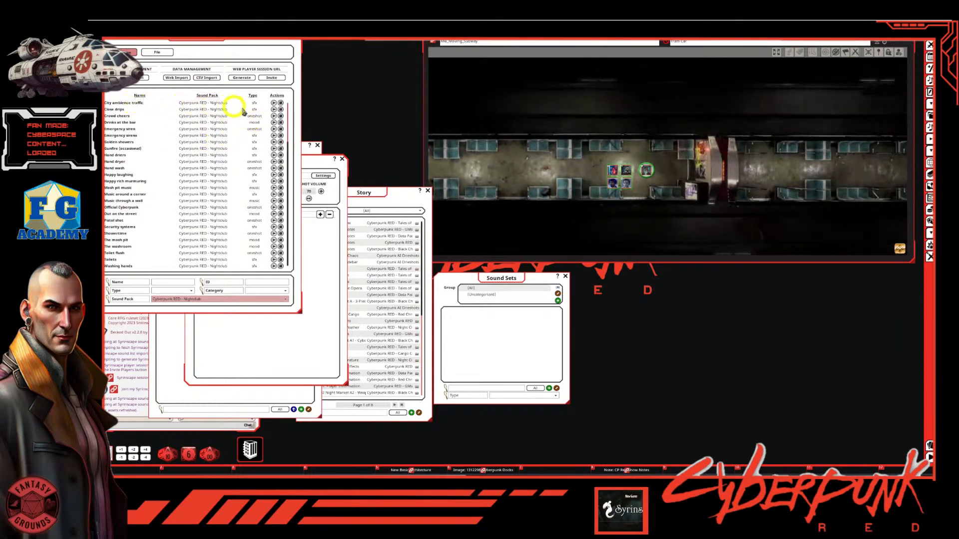
Play the City ambience traffic sound, and look through the Cyberpunk RED entries in the sound pack list
click(274, 103)
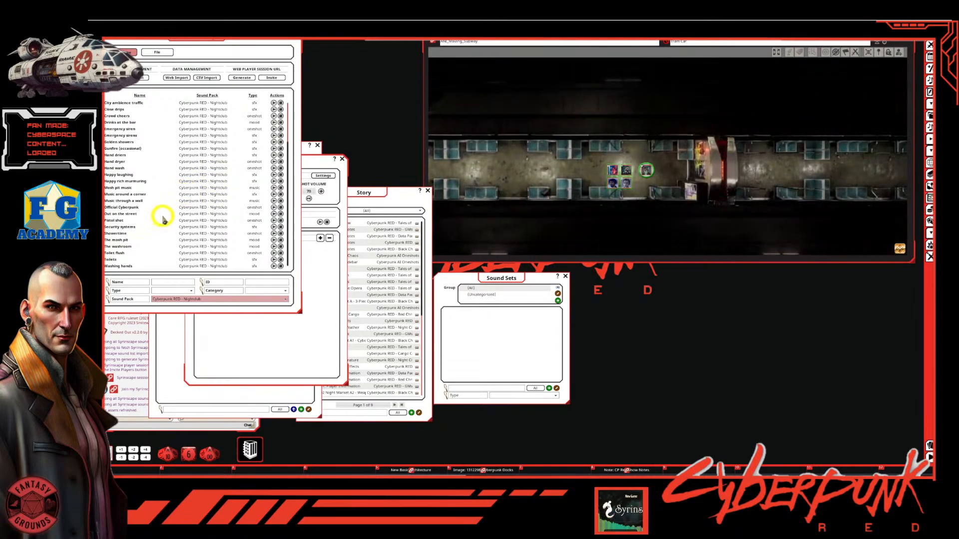
click(281, 299)
scroll(249, 295, down, 5)
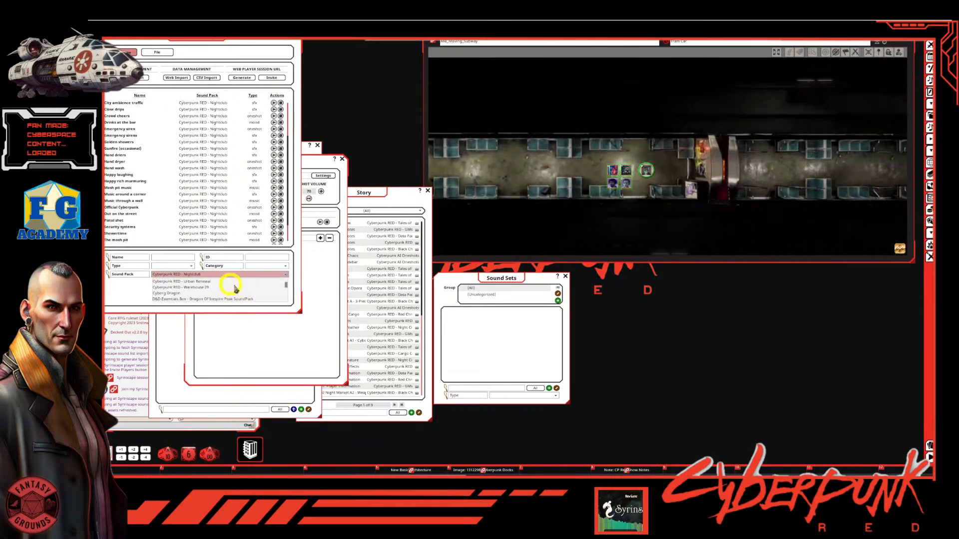
scroll(239, 293, up, 3)
scroll(237, 294, up, 3)
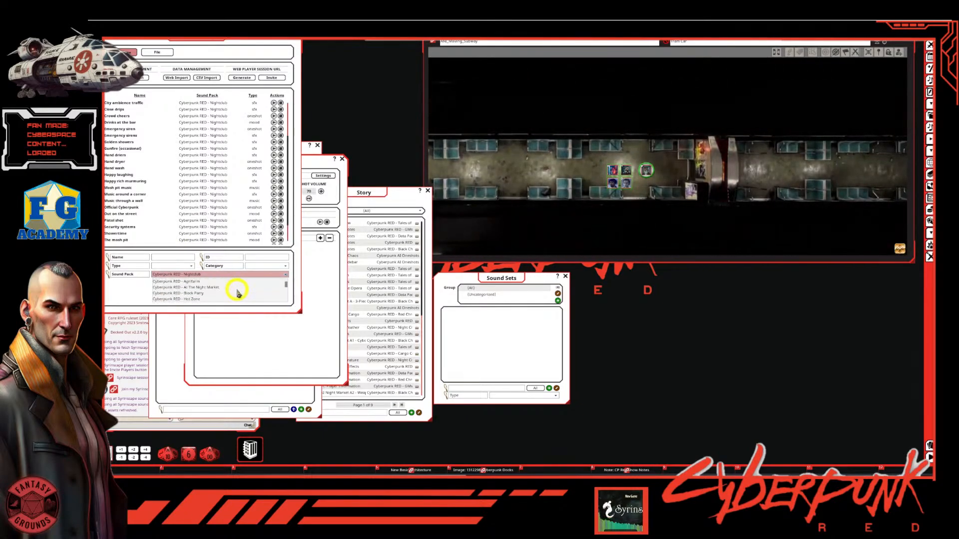
click(285, 277)
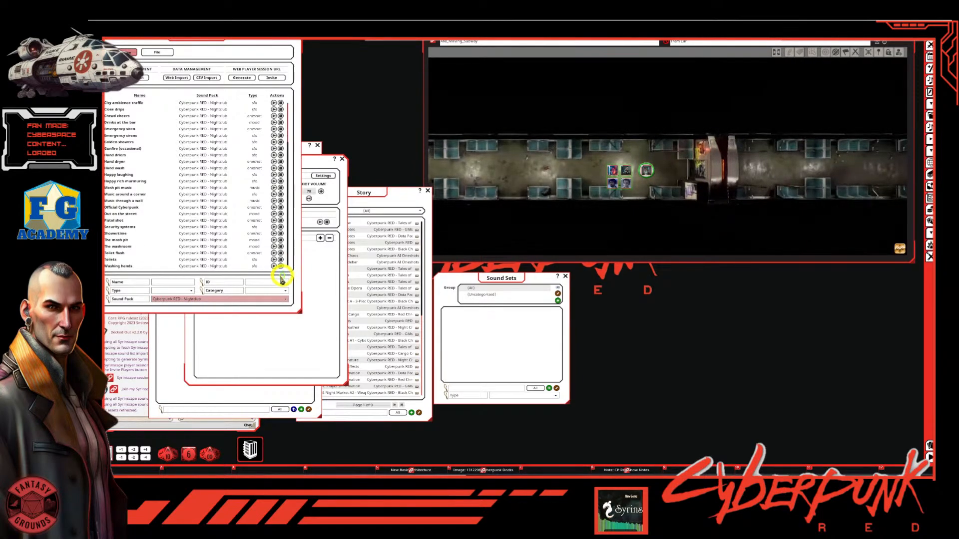
Clear the Sound Pack filter and search all Syrinscape sounds by the name subway
click(246, 299)
scroll(223, 282, up, 5)
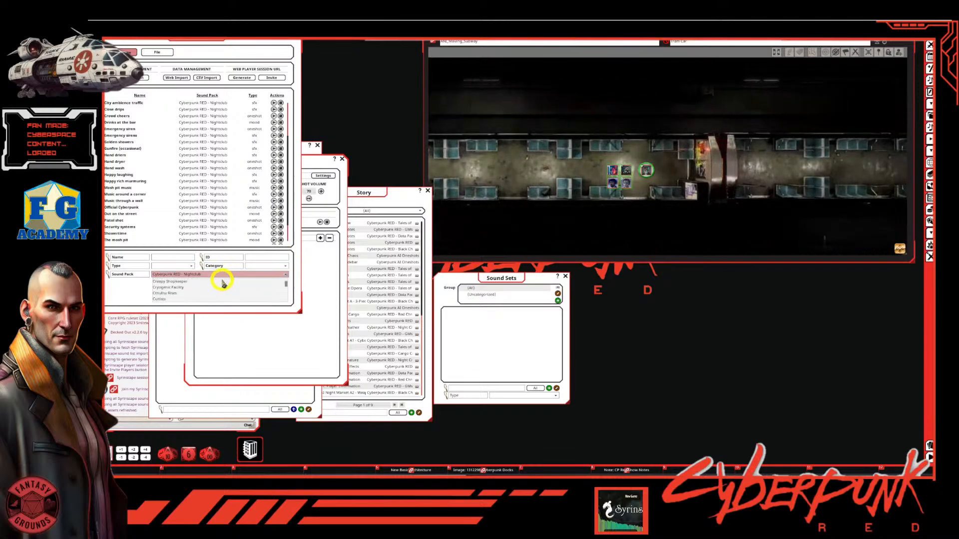
scroll(222, 283, up, 2)
scroll(223, 283, up, 5)
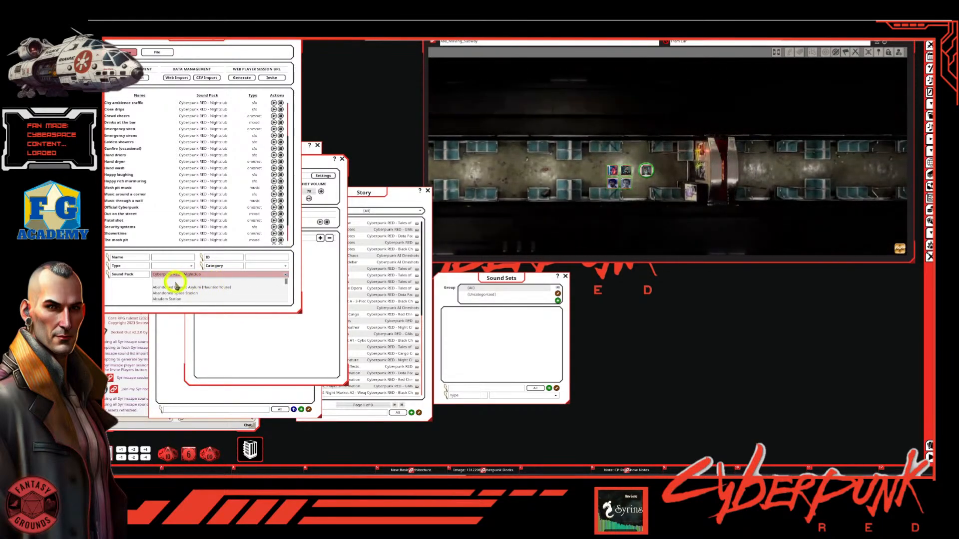
click(178, 283)
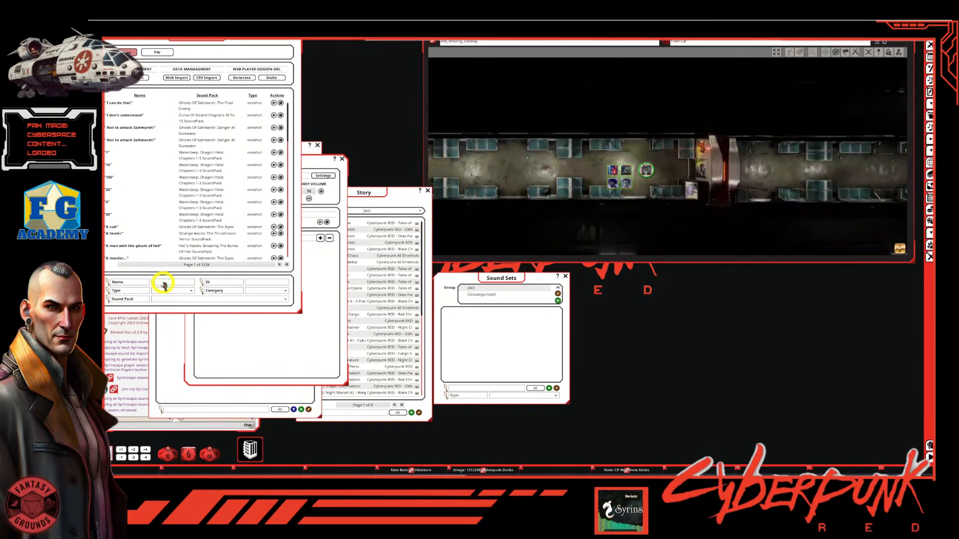
text(subway)
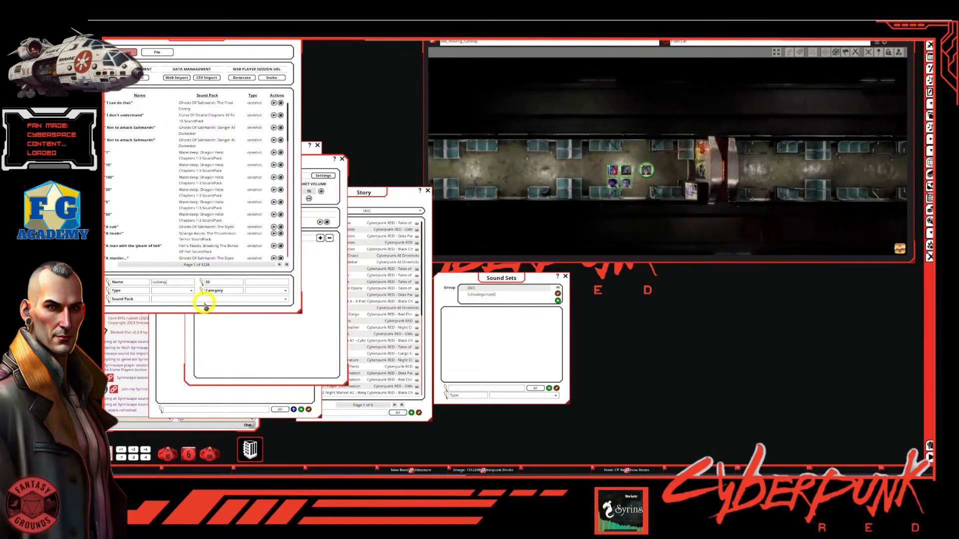
key(Return)
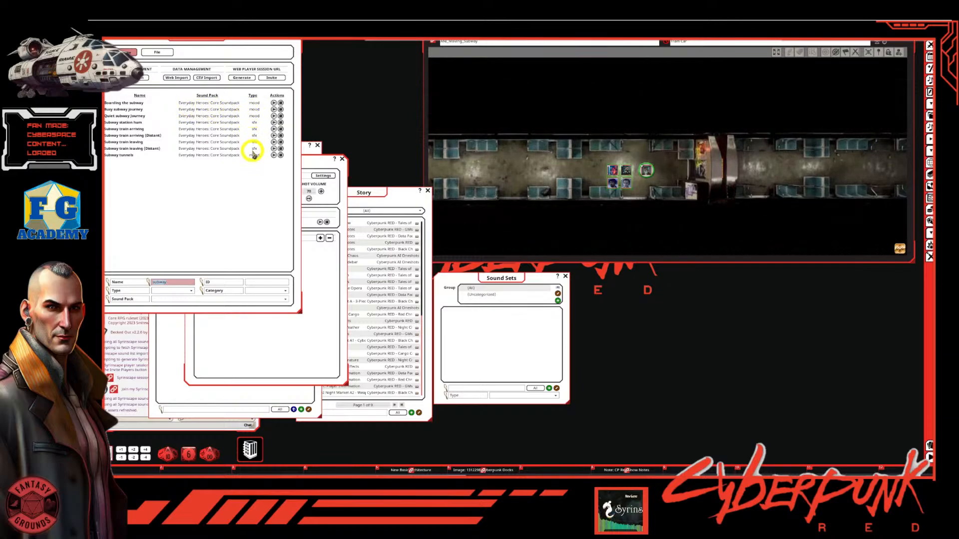
Play the Busy subway journey mood and move the Sound: Context and Sound Sets windows clear of the others
click(275, 104)
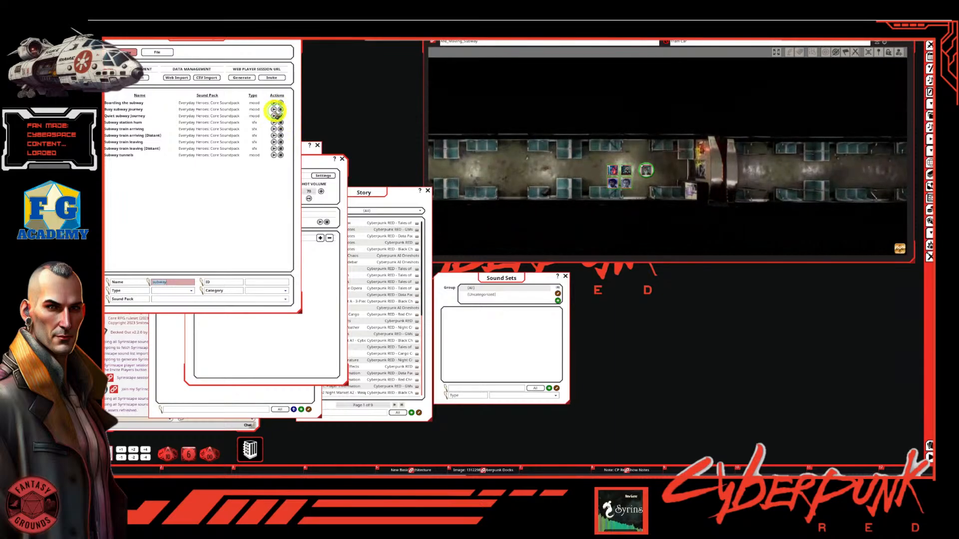
drag(324, 167, 379, 169)
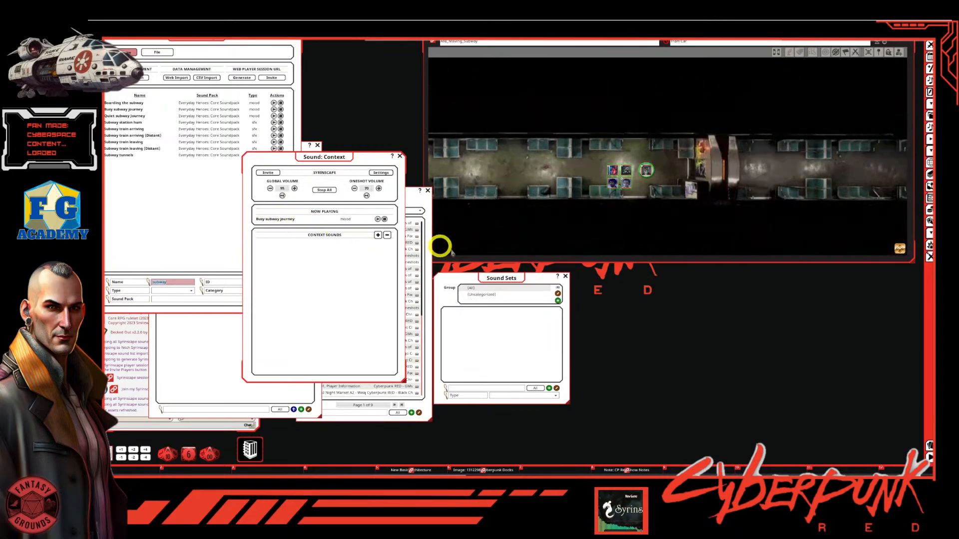
drag(507, 278, 508, 229)
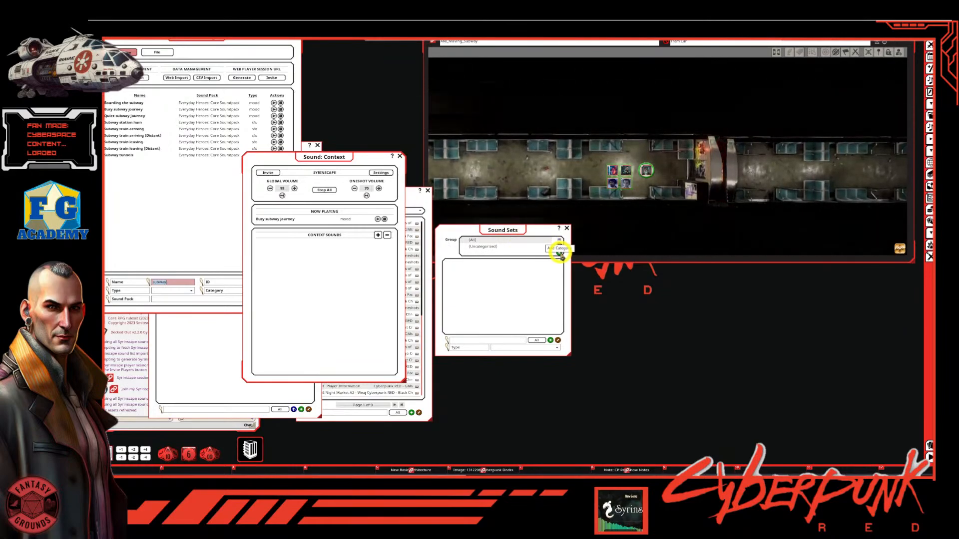
Create a group named Subway in Sound Sets and switch the list to it
click(524, 252)
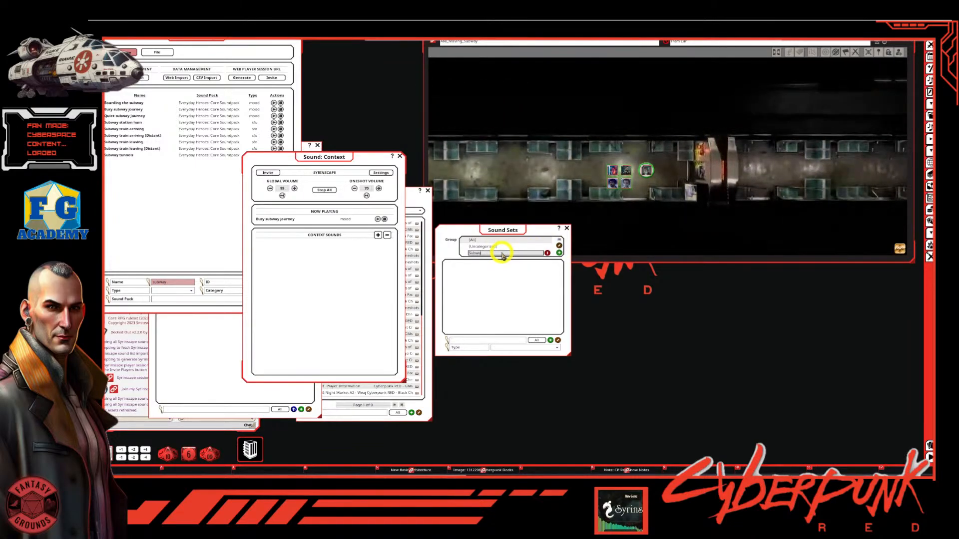
text(Subway)
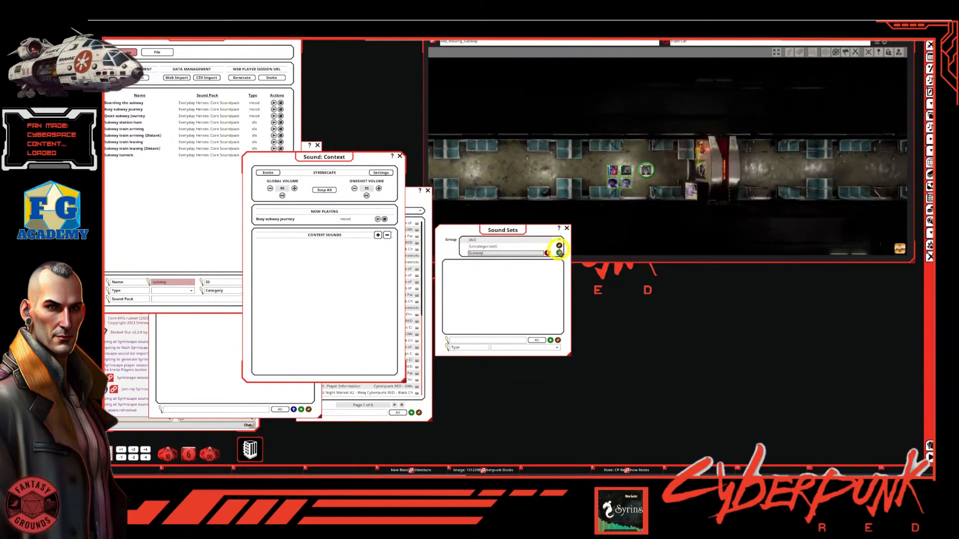
click(560, 253)
click(486, 252)
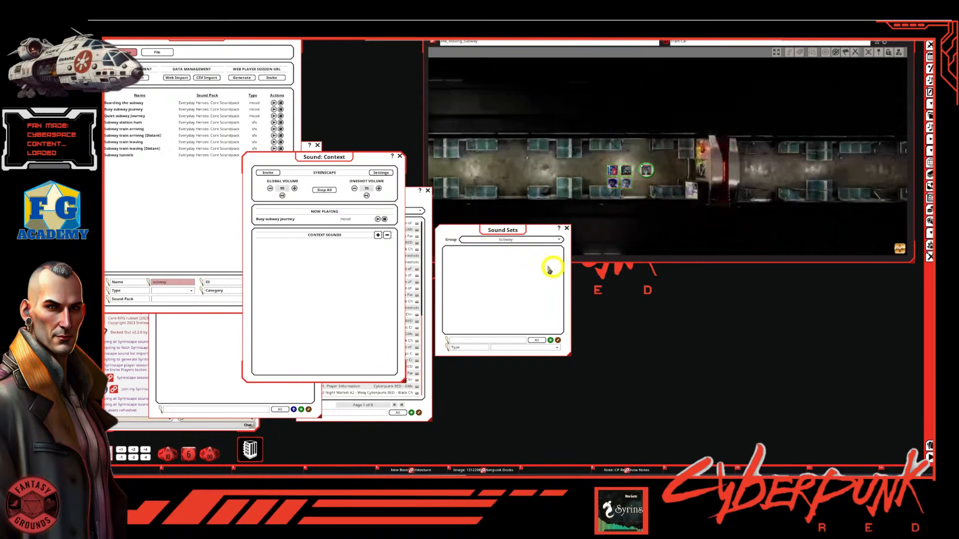
Add a new sound set to the Subway group, check its NPC subtype, and set the subtype back to Story
click(551, 340)
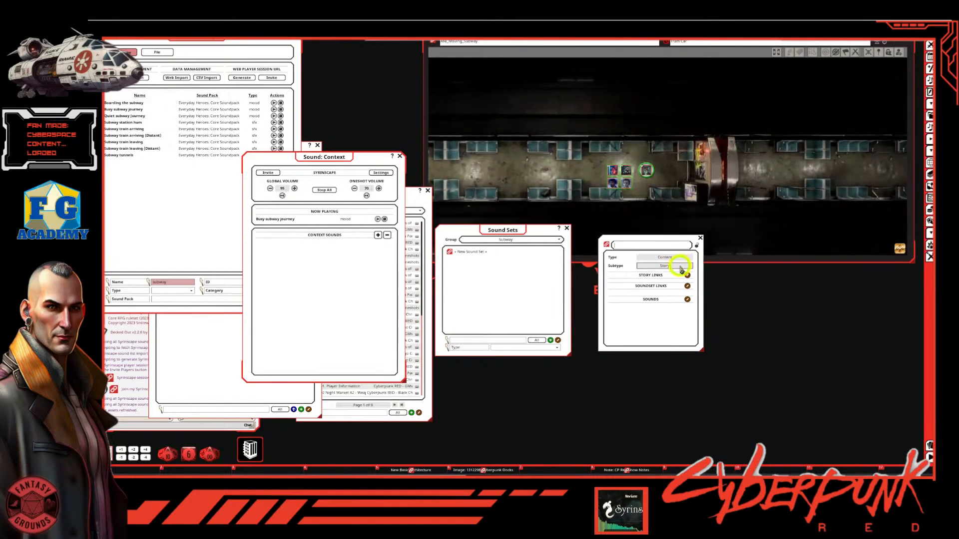
click(683, 269)
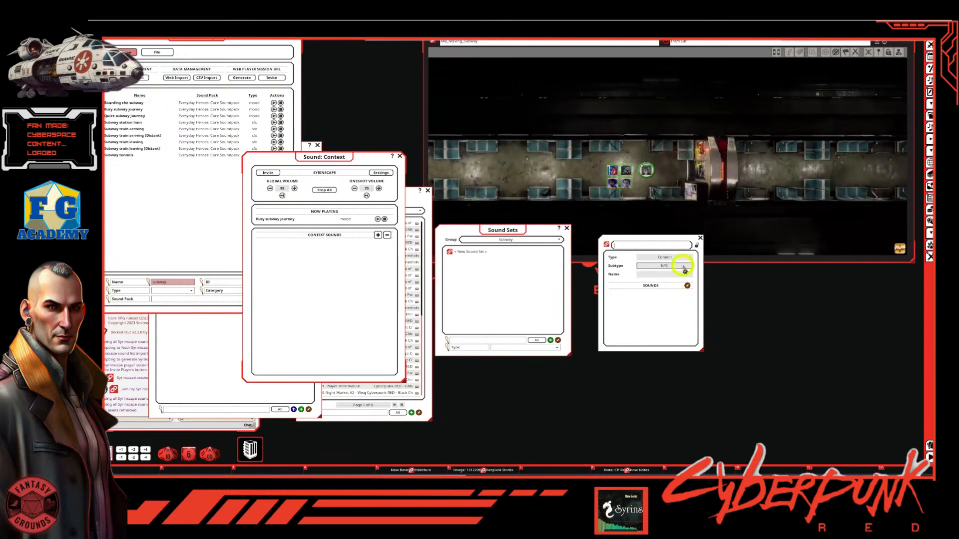
click(680, 265)
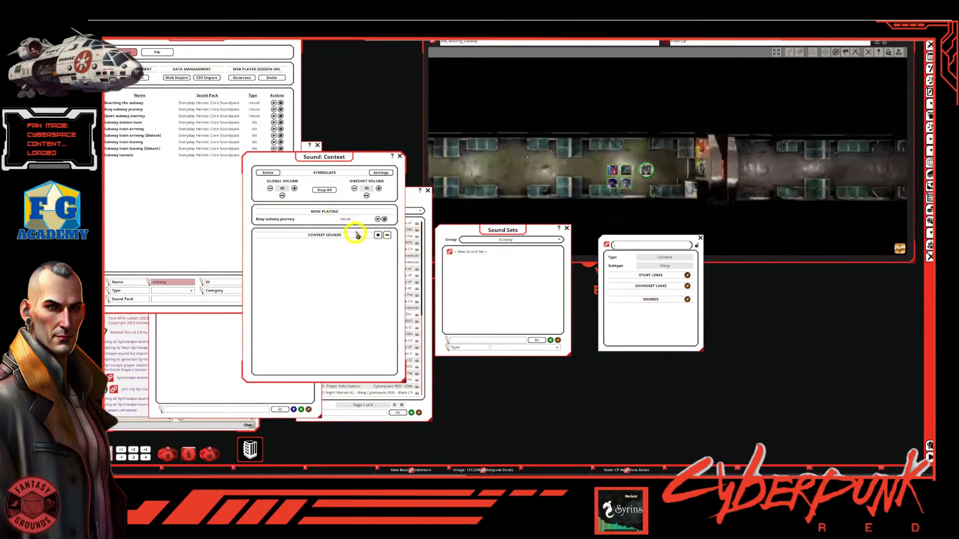
Play the Subway train arriving (Distant) sound and shift the Sound: Context window between the sound list and Sound Sets
drag(283, 222, 368, 233)
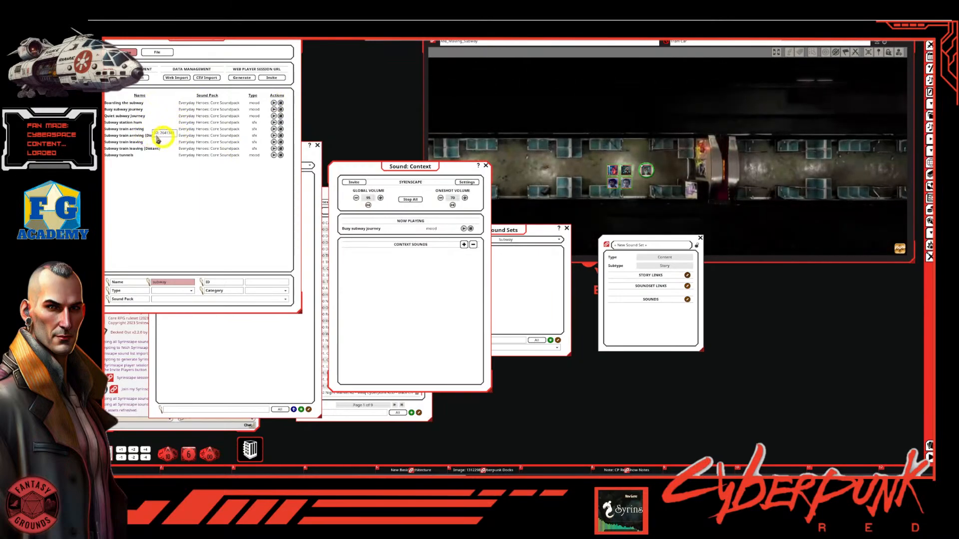
click(274, 135)
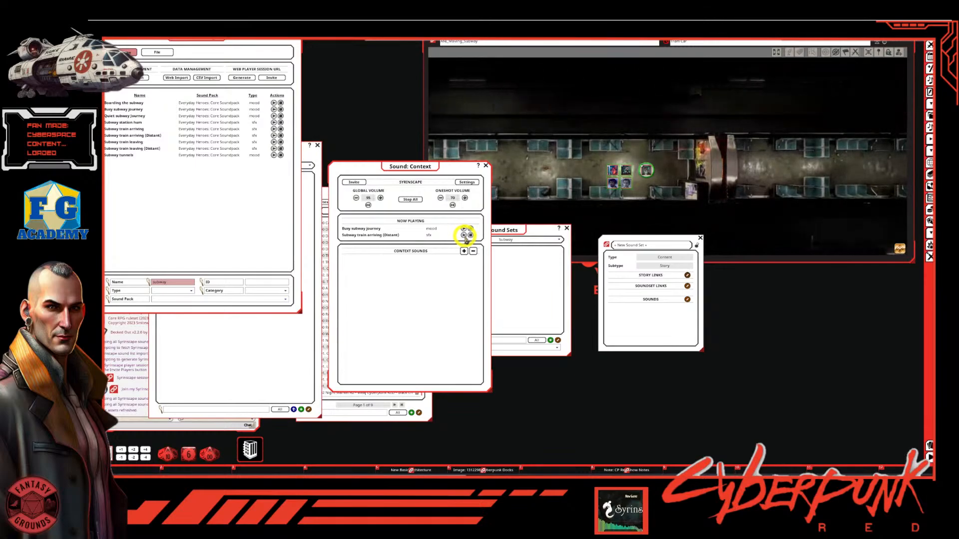
drag(366, 240, 306, 246)
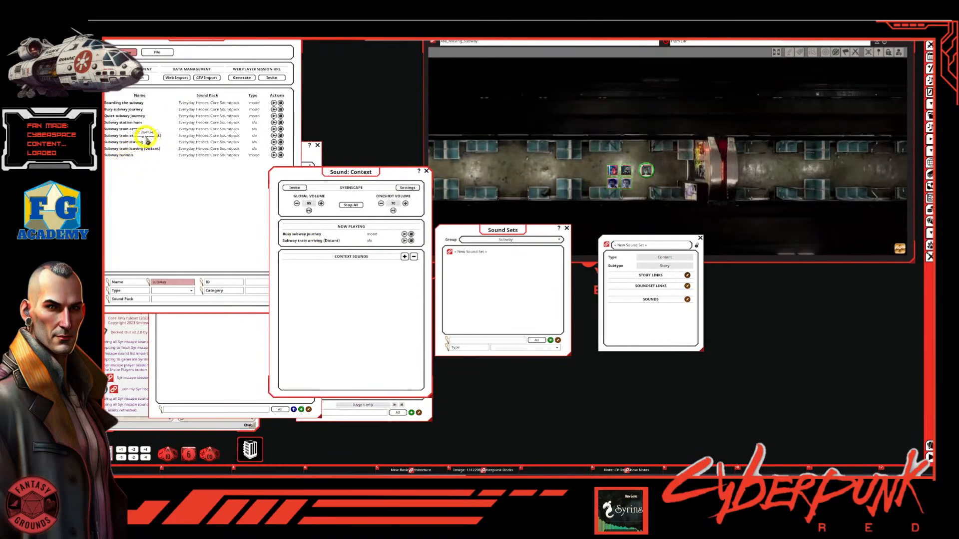
Bring the Sound: Settings list closer and add Subway train leaving and Subway train leaving (Distant) to the new sound set
drag(203, 150, 400, 222)
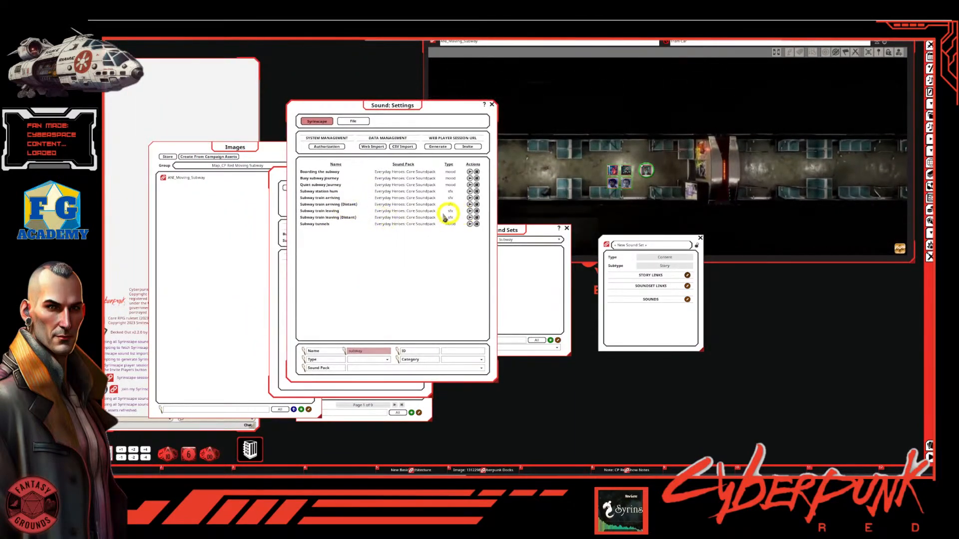
drag(486, 220, 641, 310)
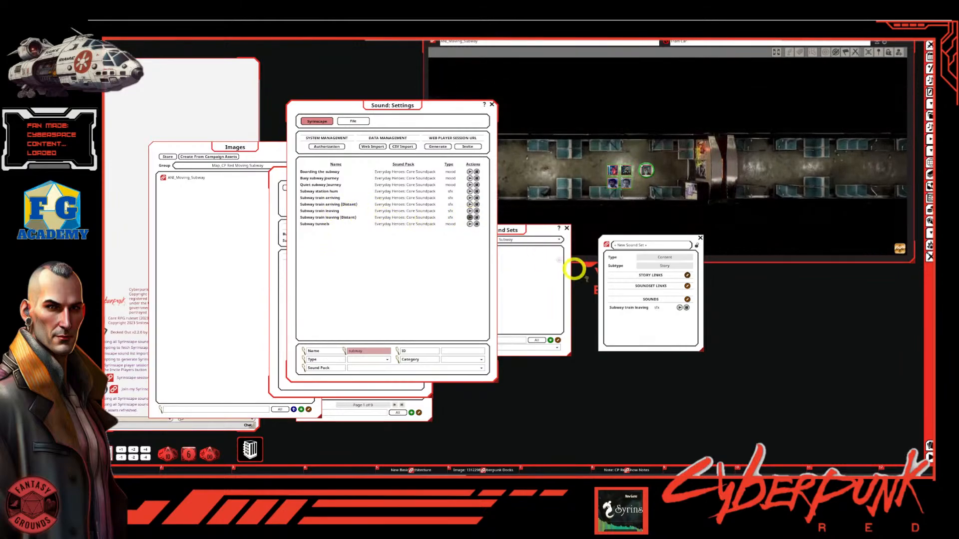
drag(641, 323, 641, 325)
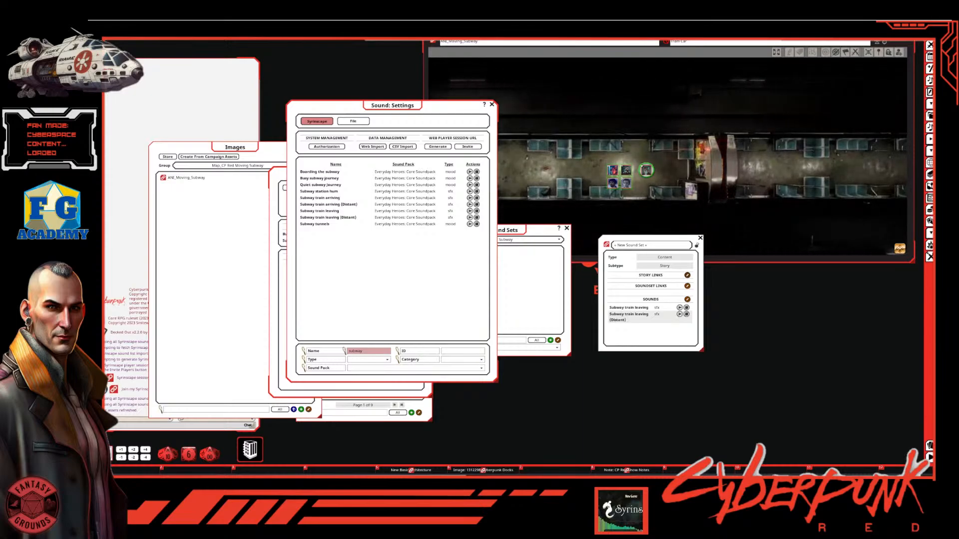
Move the Sound: Settings window off Sound Sets, name the new sound set Mood_Subway Scene, and lock it
drag(436, 104, 346, 109)
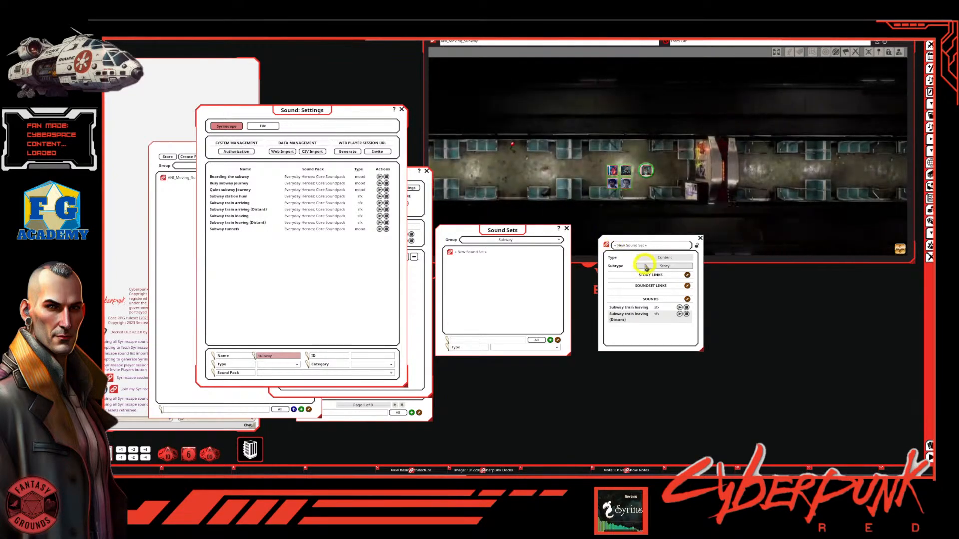
click(650, 245)
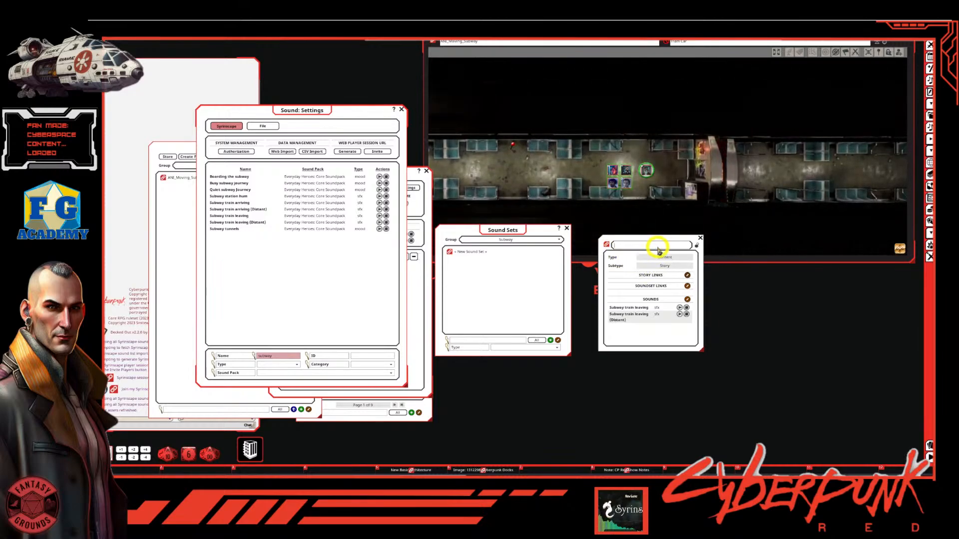
text(Subway)
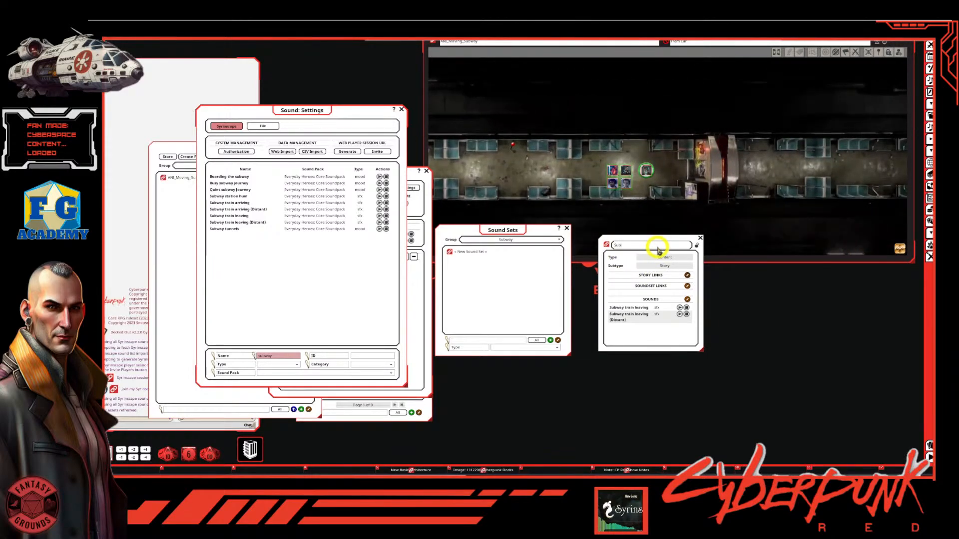
text( Scene)
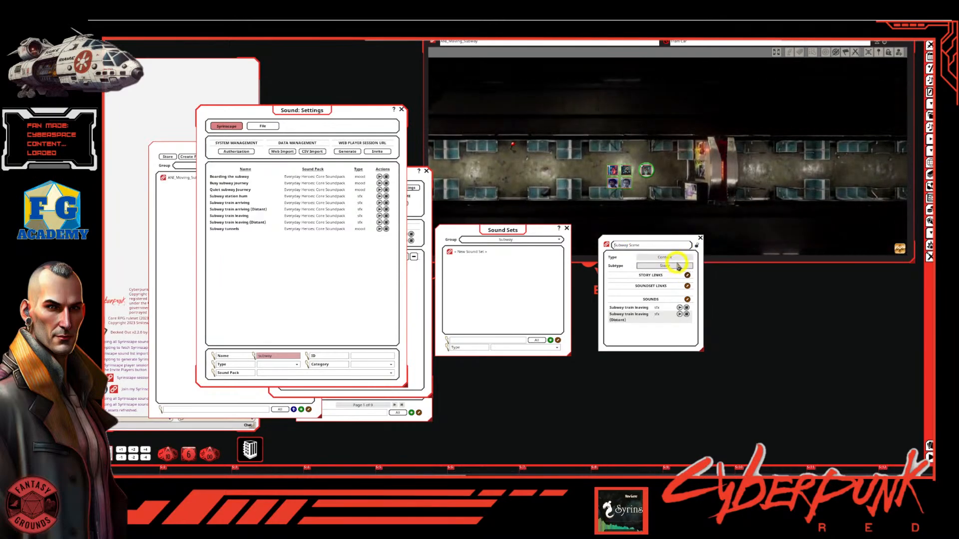
key(shift)
text(Mood)
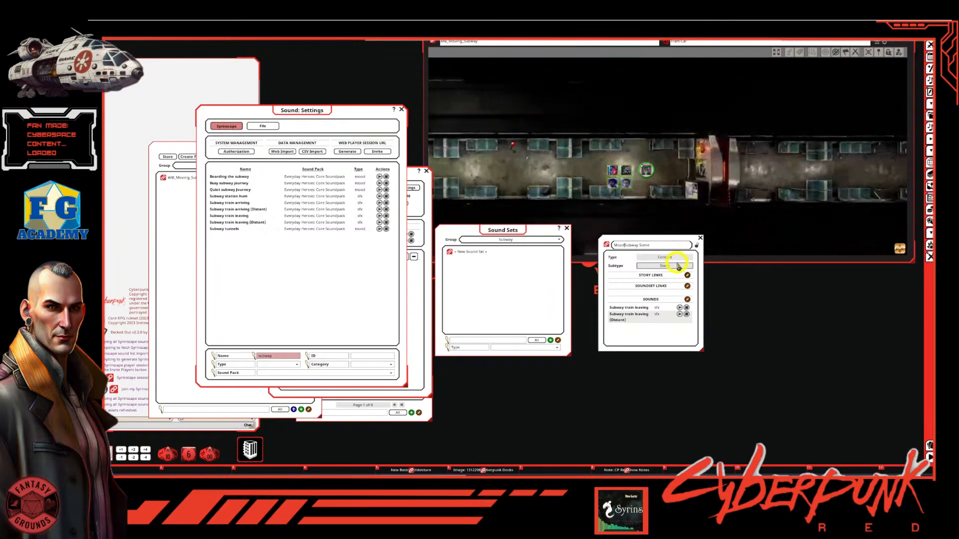
key(shift)
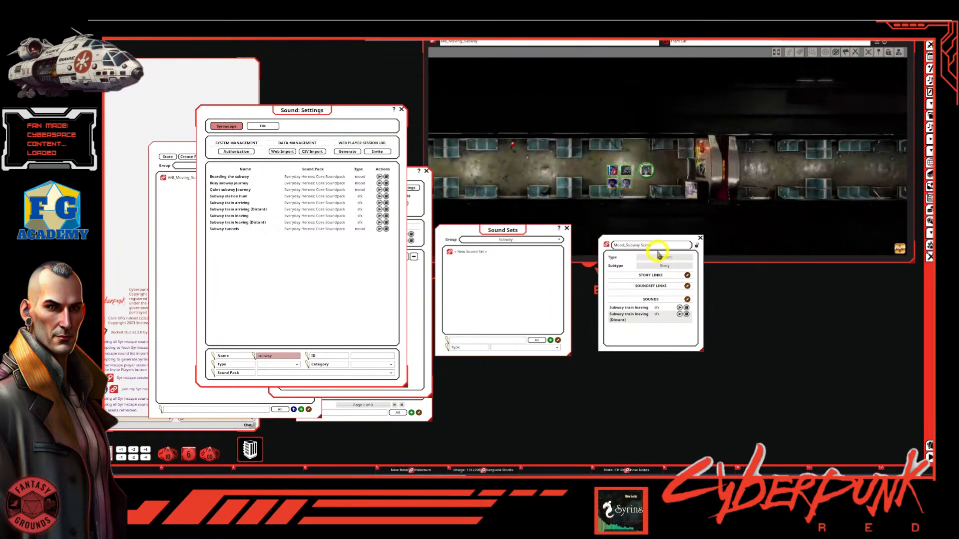
click(696, 245)
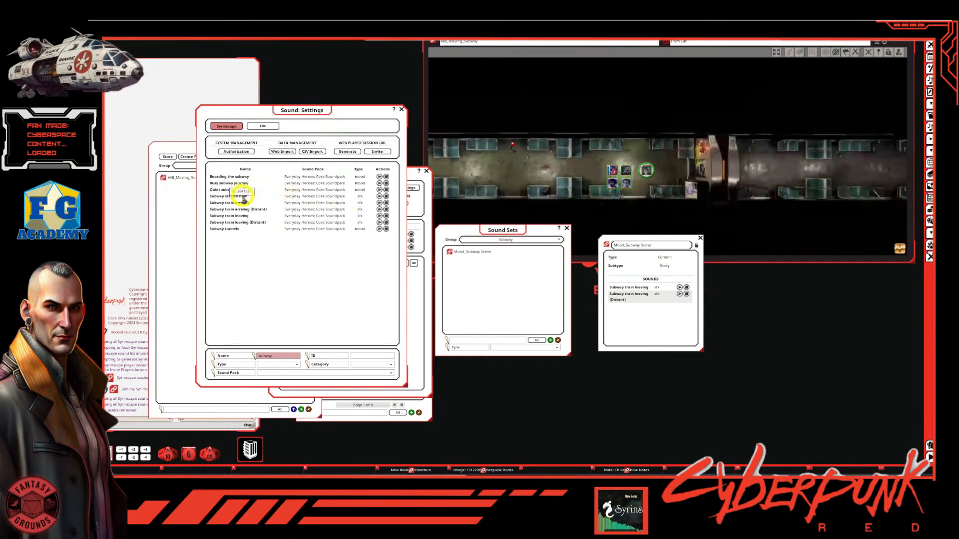
Preview Subway station hum, unlock Mood_Subway Scene to add that sound, and play Subway train leaving from the set
click(379, 196)
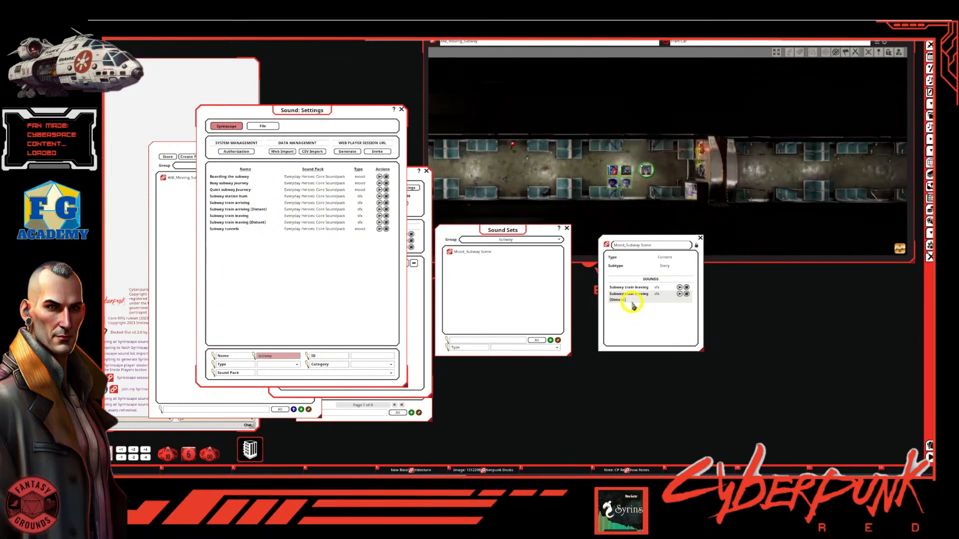
click(696, 245)
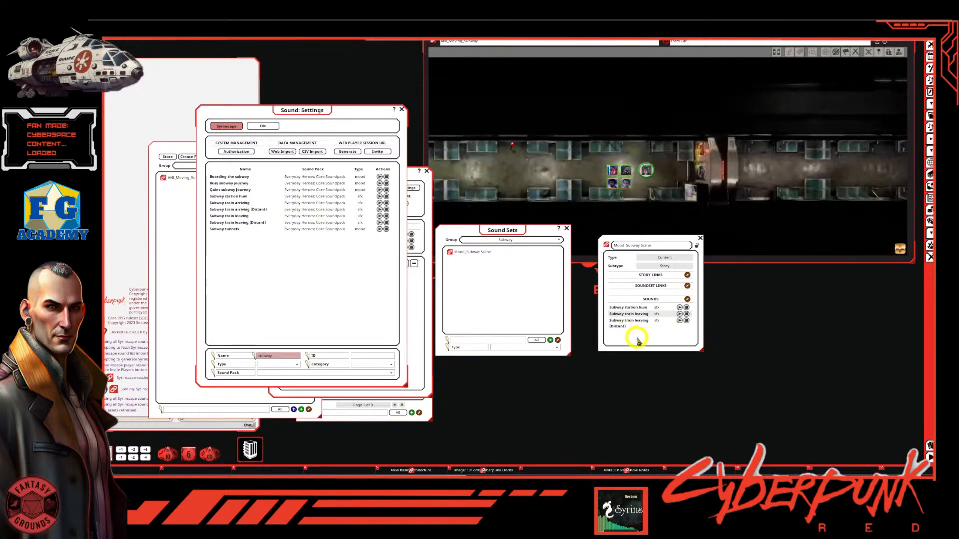
click(680, 314)
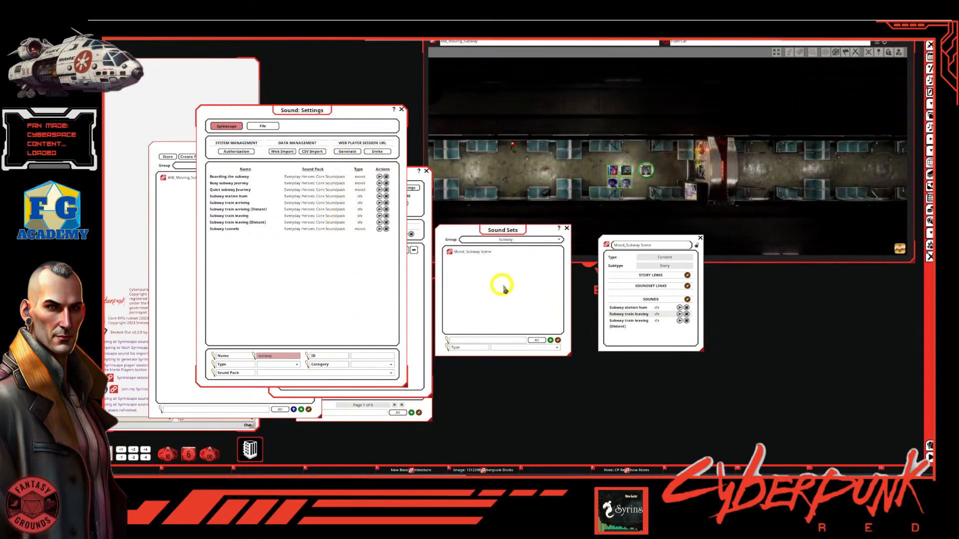
Filter the Syrinscape sounds by the name gang and preview Traevus and gang combat, ending its playback from Sound: Context
double_click(284, 356)
text(gu)
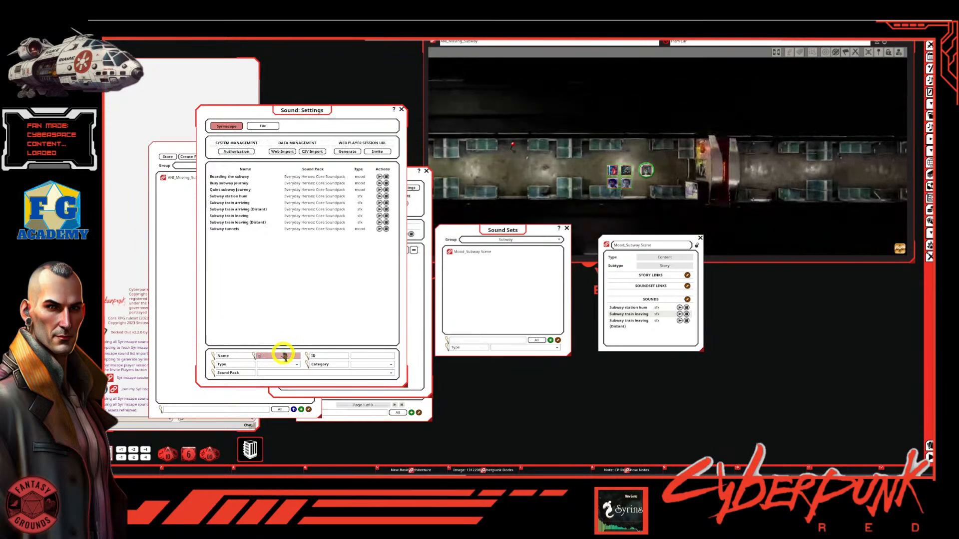
key(Return)
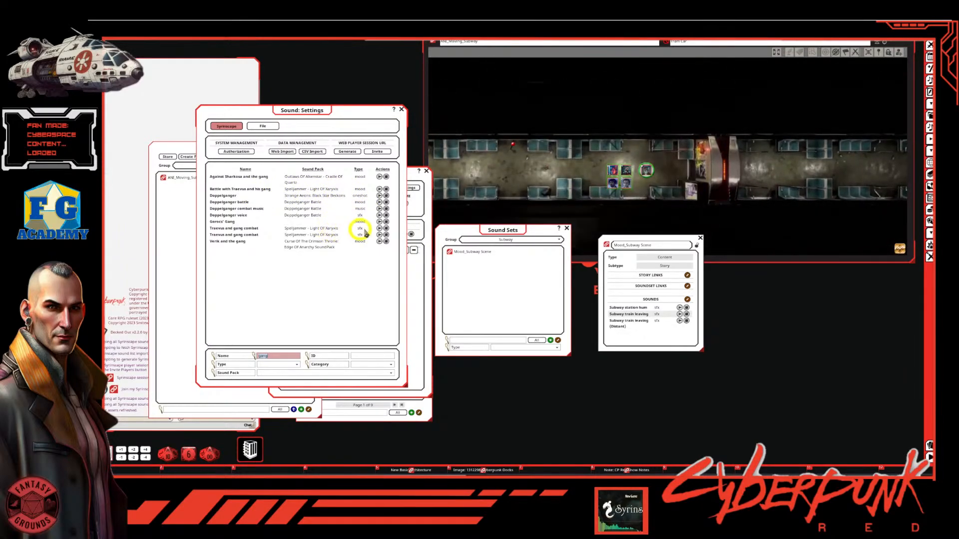
click(380, 229)
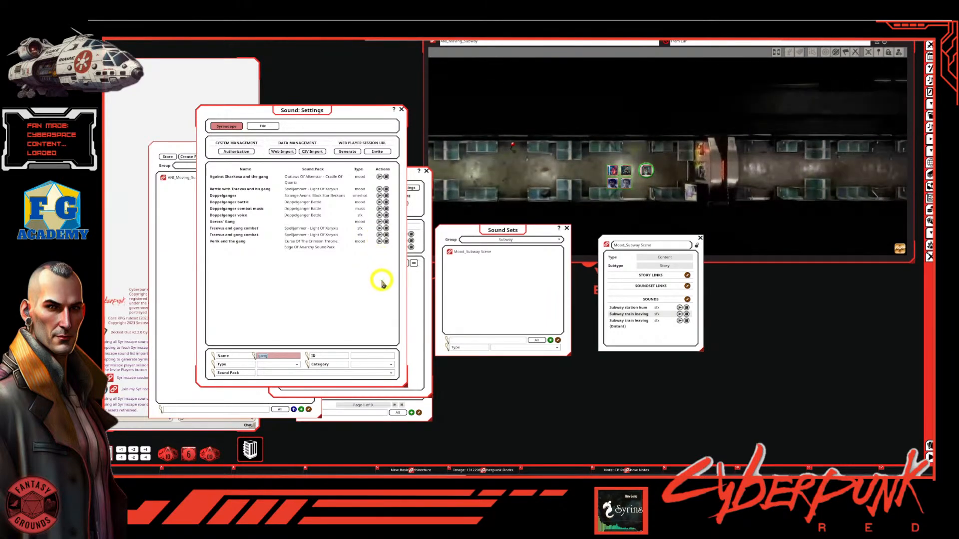
drag(359, 120, 258, 142)
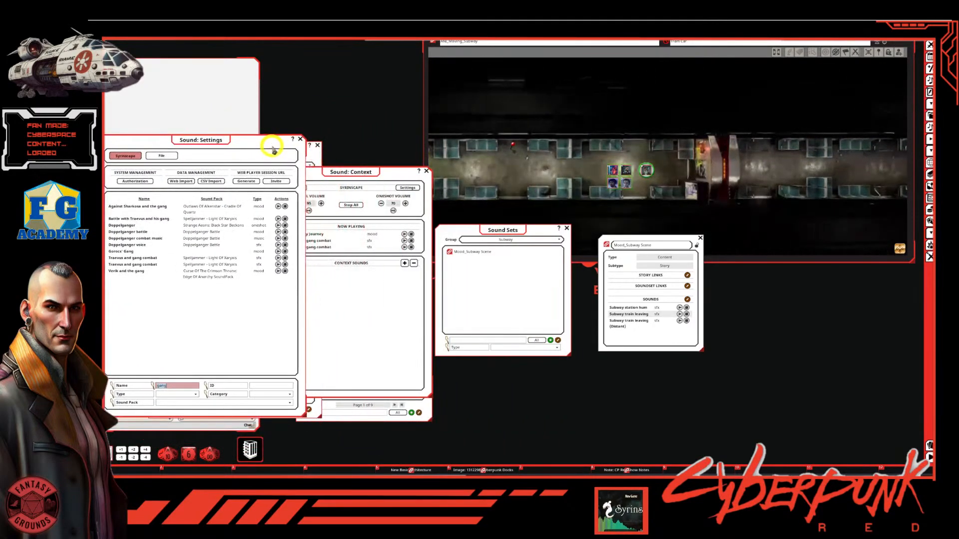
click(411, 247)
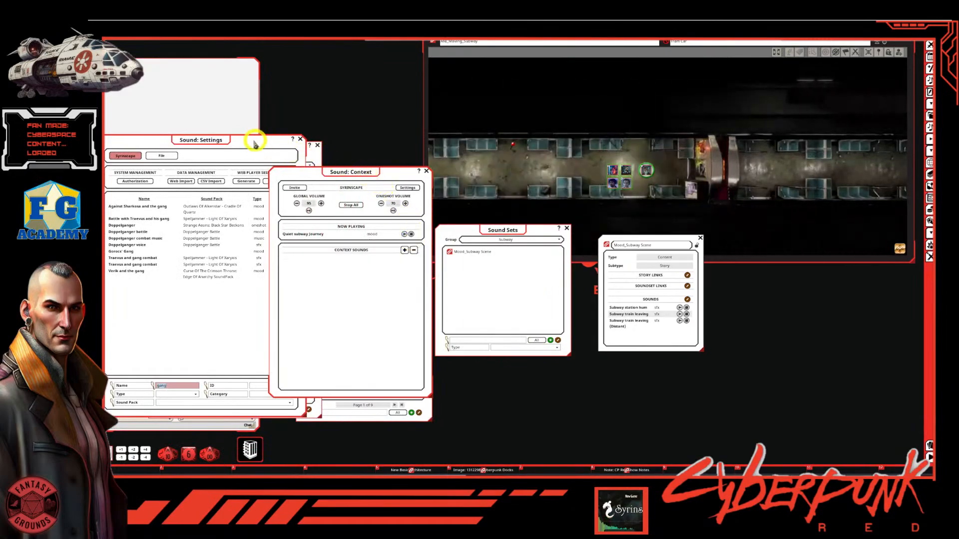
Bring Sound: Settings forward, search the sounds by name for cyberpunk fight, and clear the name filter
drag(254, 143, 394, 174)
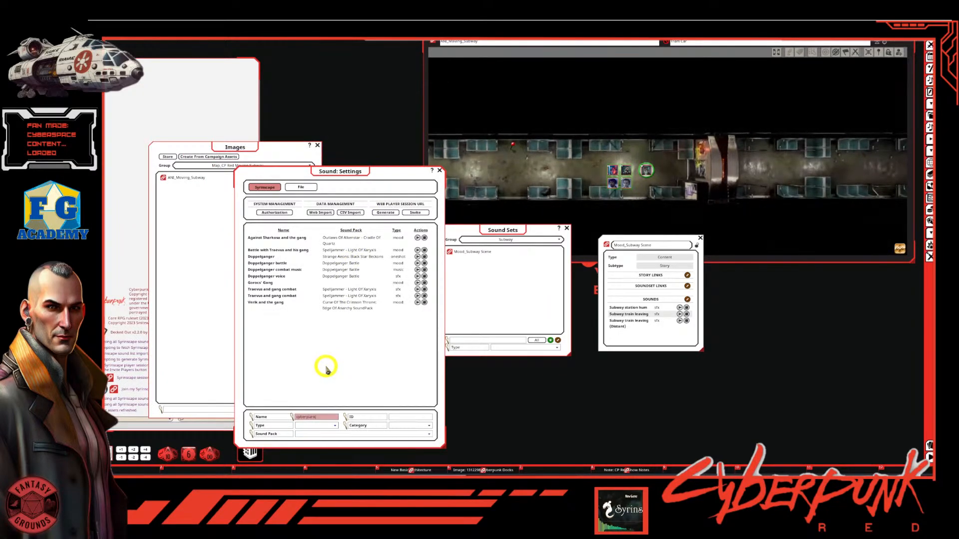
text(ight)
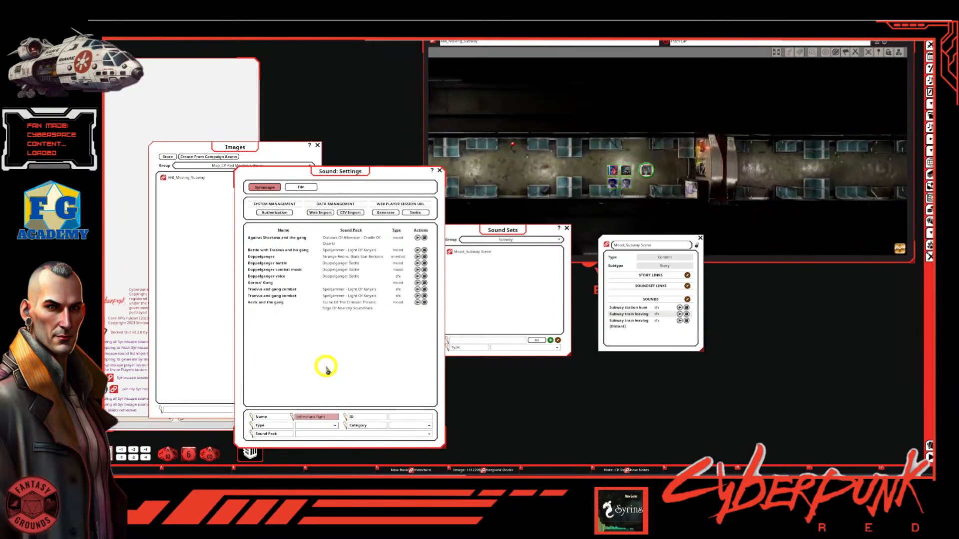
key(Return)
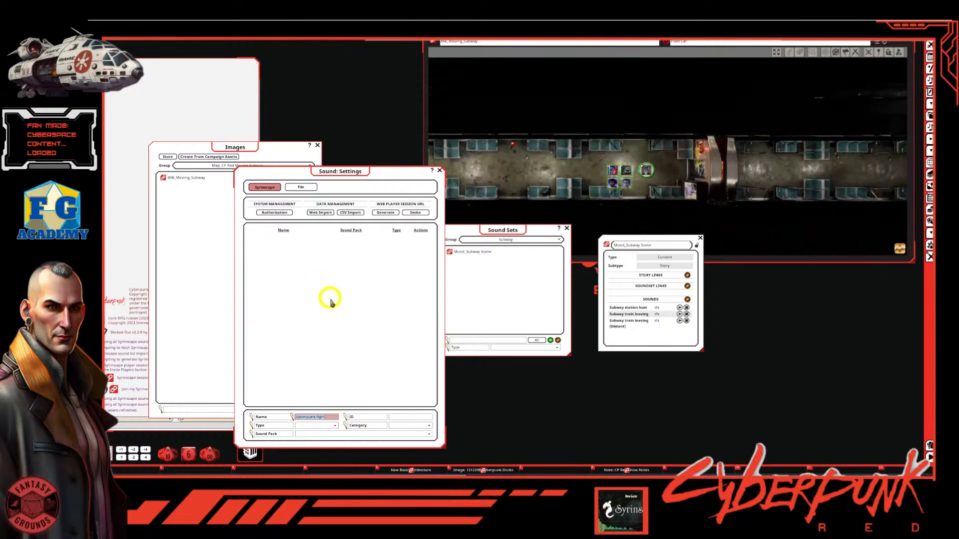
key(BackSpace)
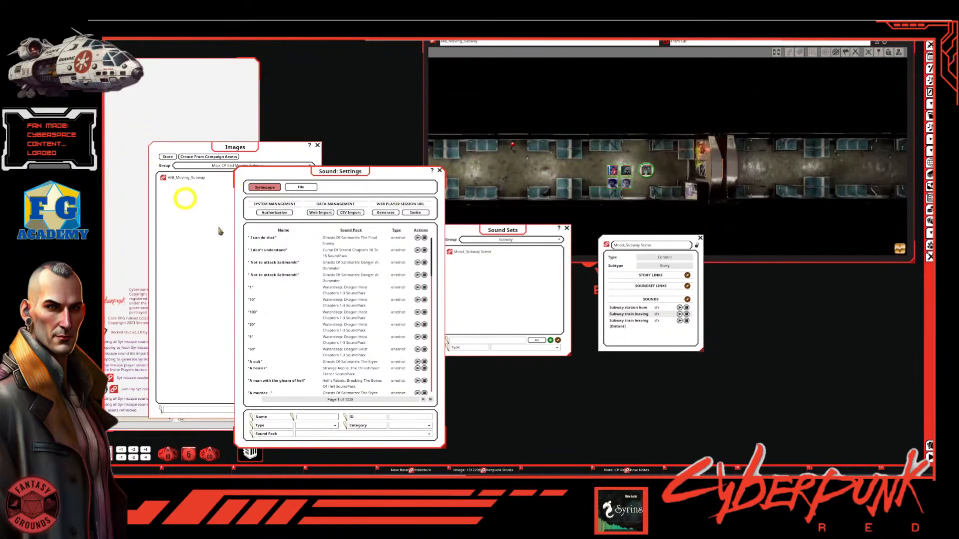
Switch to the web browser, open the Using Sound Links wiki page at Controlling Audio, and enlarge the page
click(241, 481)
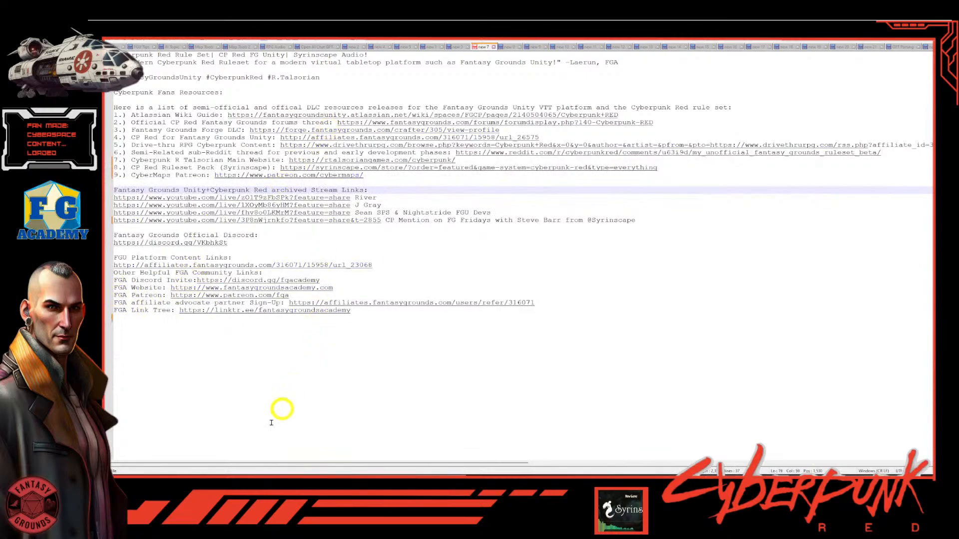
click(224, 473)
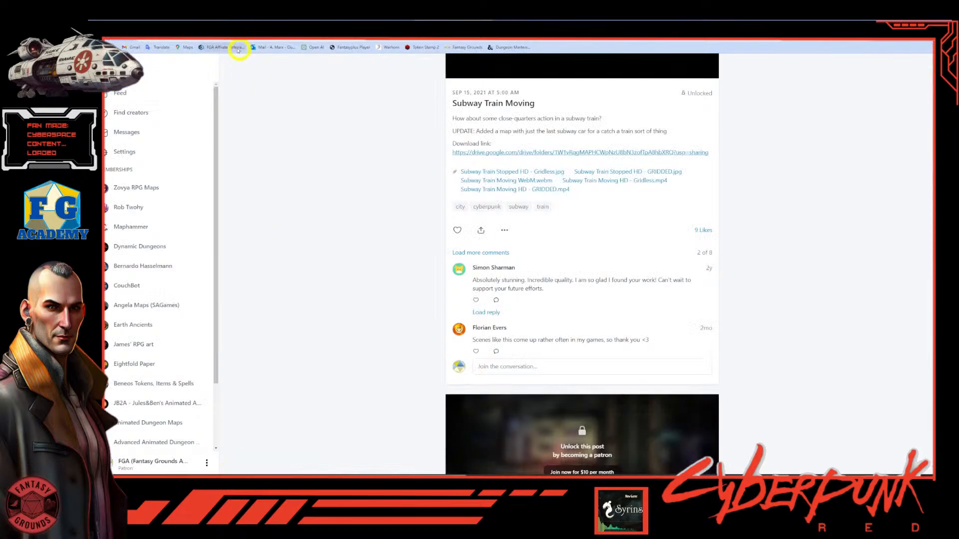
click(270, 31)
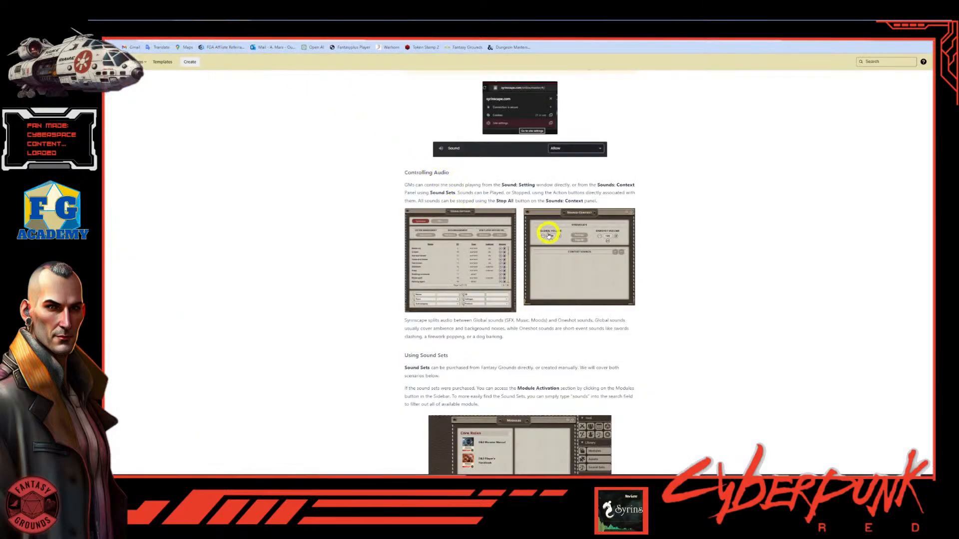
scroll(548, 235, up, 3)
scroll(549, 234, down, 2)
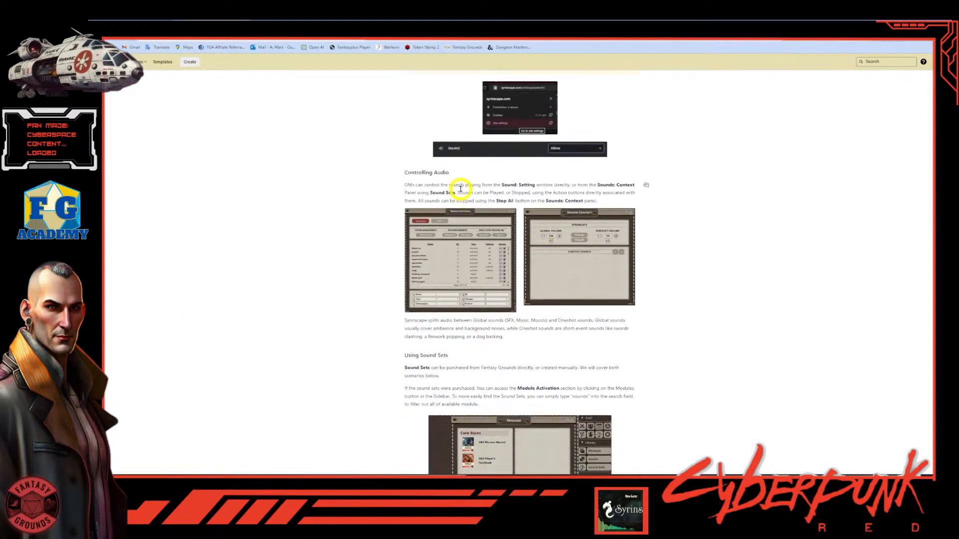
key(ctrl+plus)
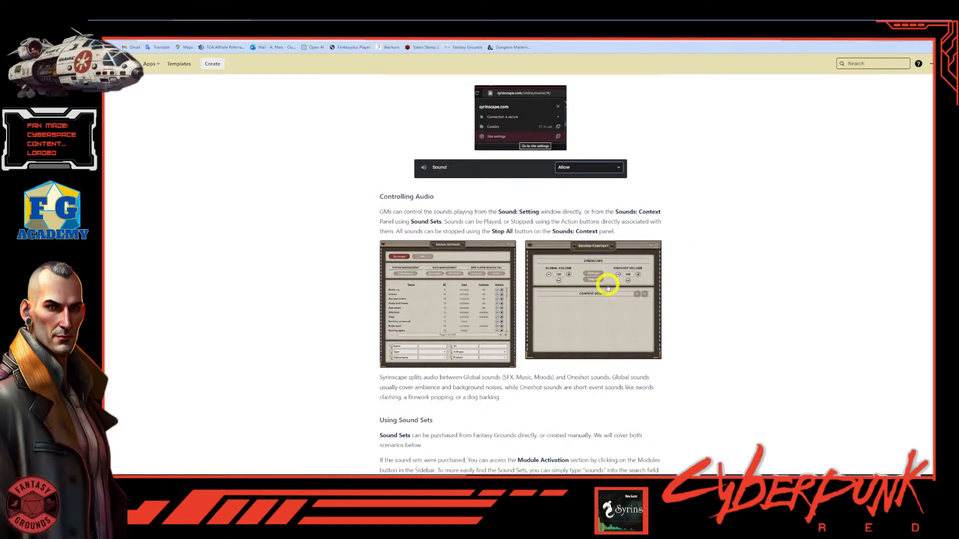
Read the wiki's Controlling Audio and Using Sound Sets sections, including the module activation and Context panel notes
scroll(608, 288, down, 1)
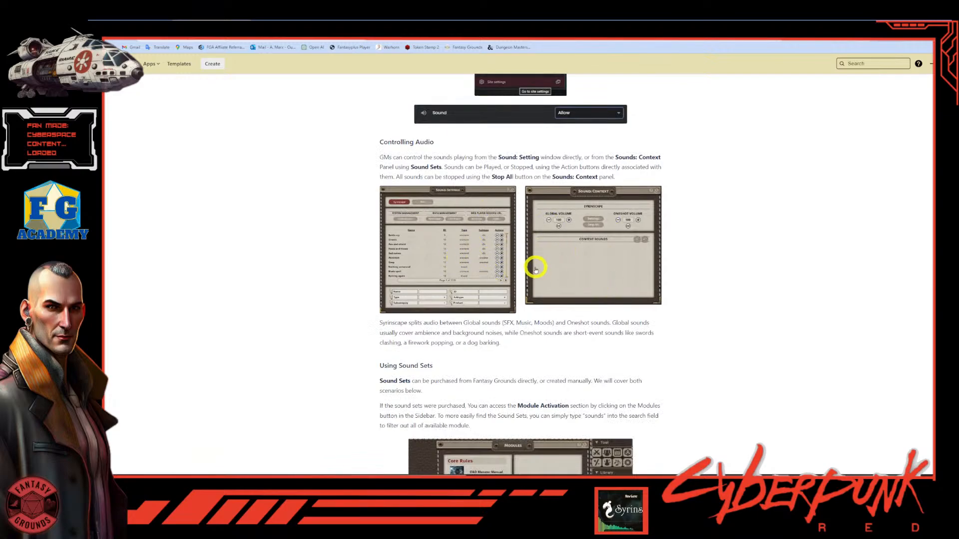
scroll(534, 269, down, 1)
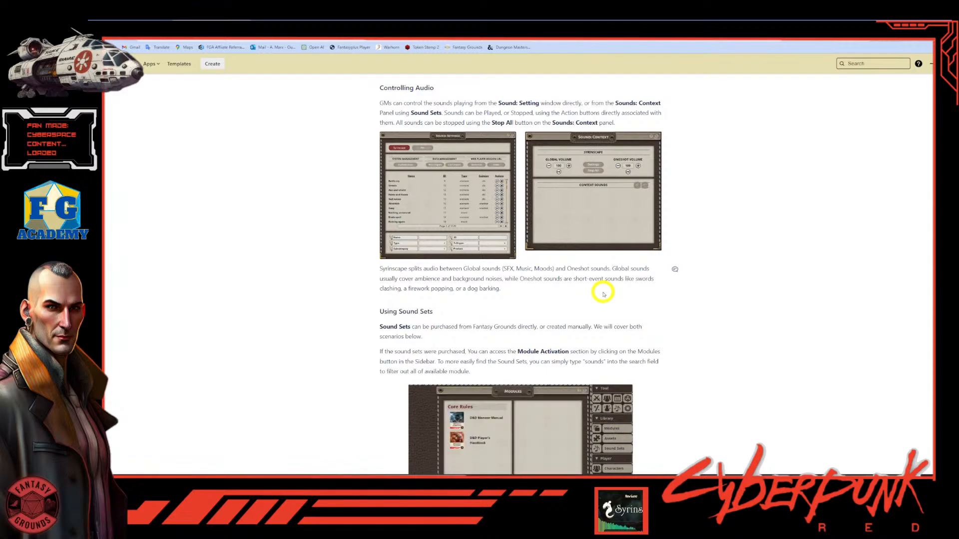
scroll(661, 319, down, 2)
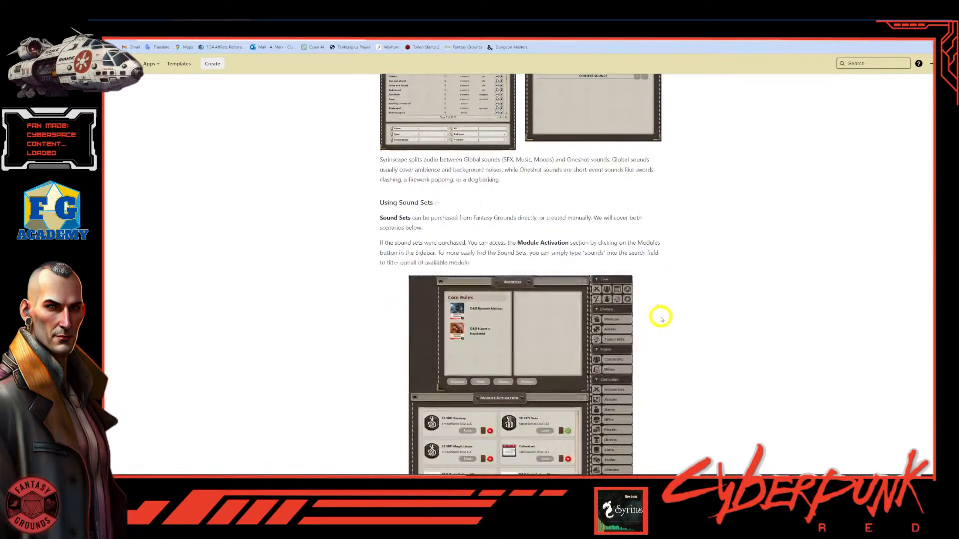
scroll(644, 315, down, 3)
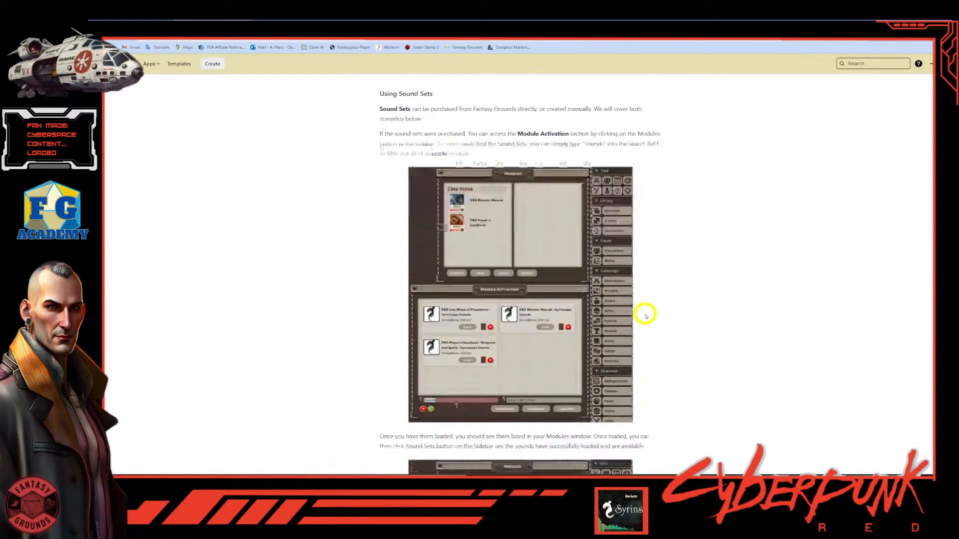
scroll(520, 290, up, 1)
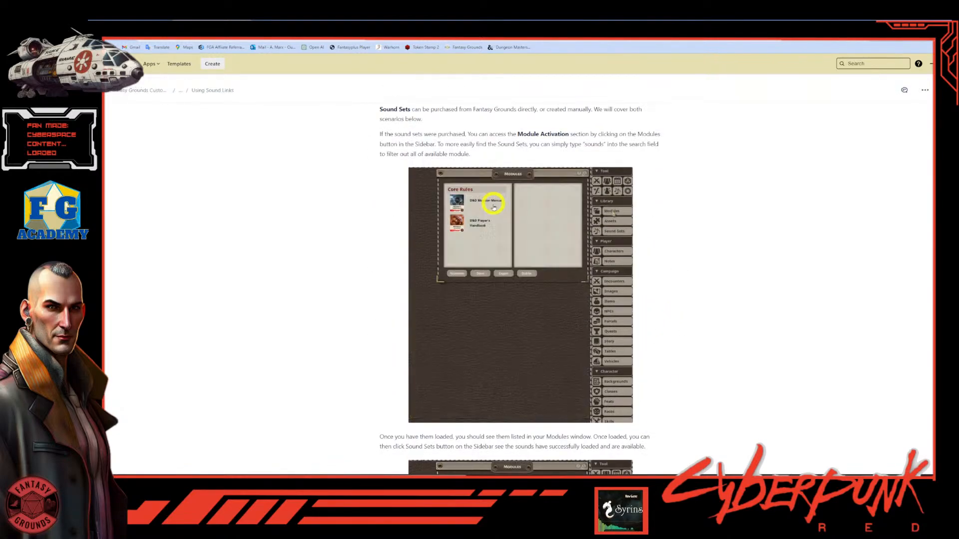
scroll(515, 272, down, 6)
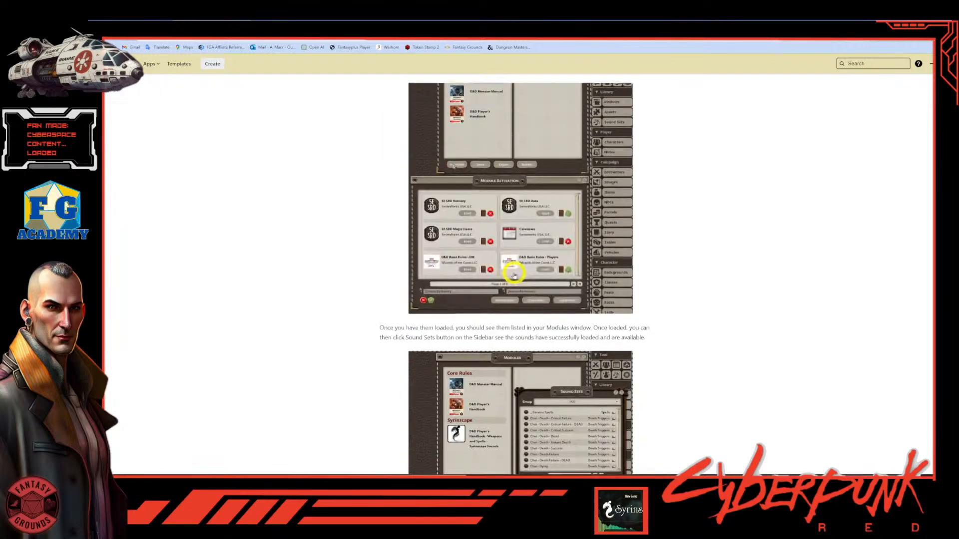
scroll(514, 274, down, 2)
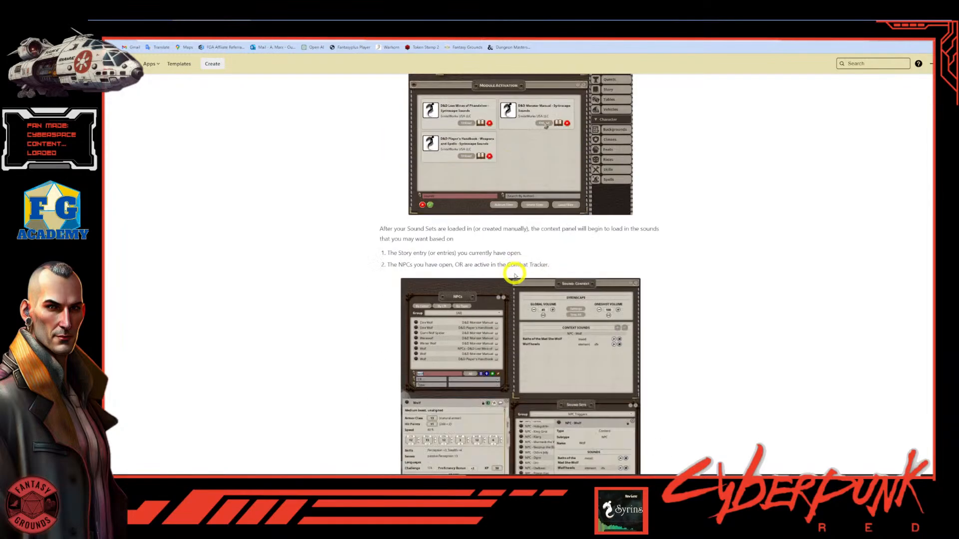
scroll(544, 258, down, 6)
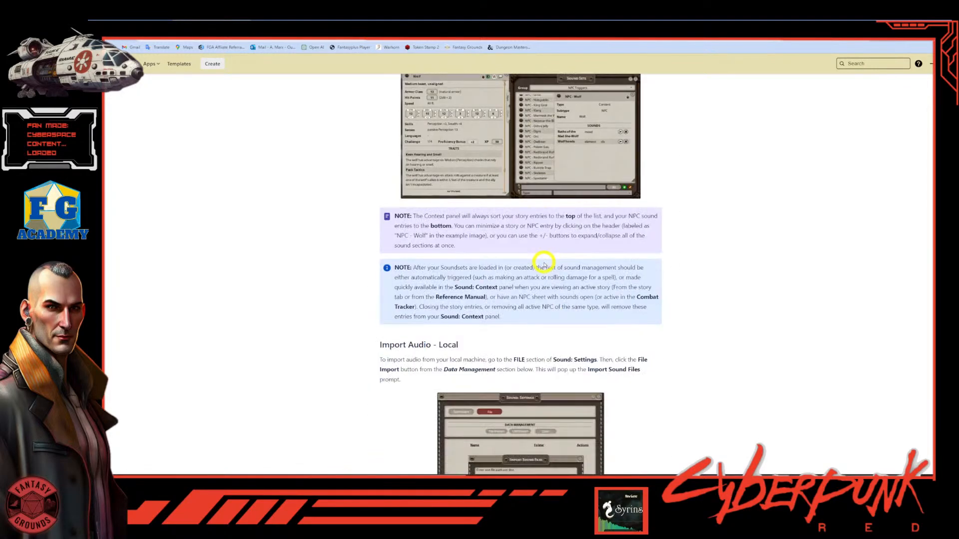
Skim the wiki's instructions for importing sound files and playing local sound, as far as Creating Sound Sets Manually
scroll(544, 264, down, 10)
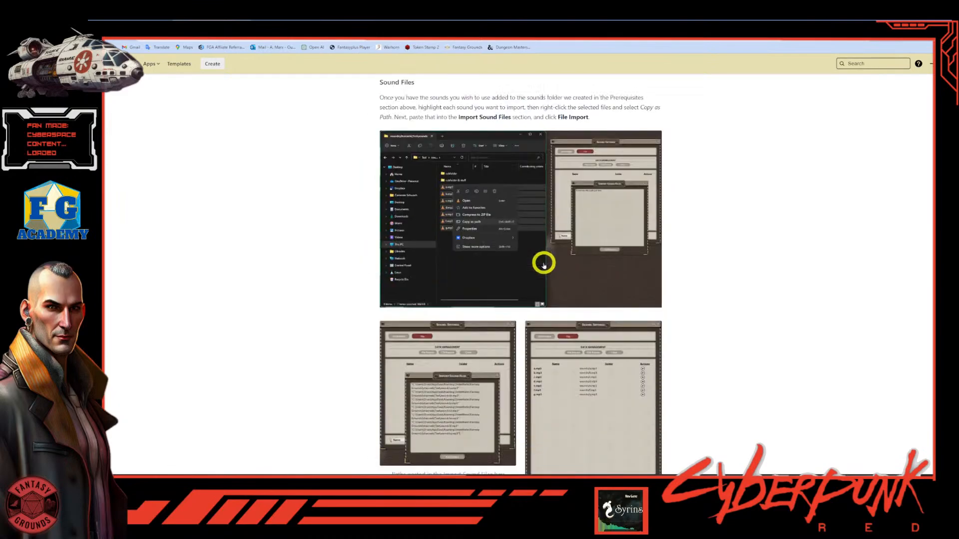
scroll(543, 264, down, 6)
scroll(544, 264, up, 4)
scroll(543, 264, down, 5)
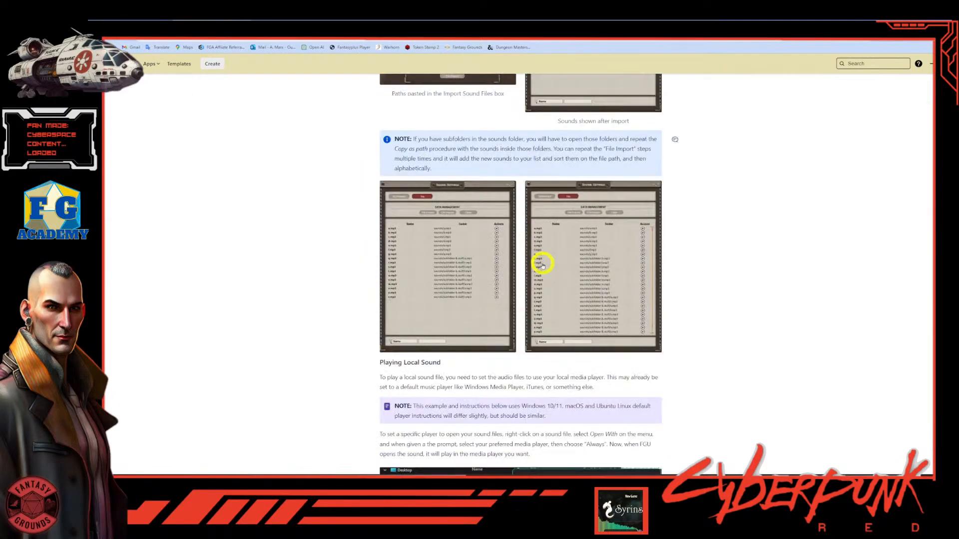
scroll(543, 265, down, 10)
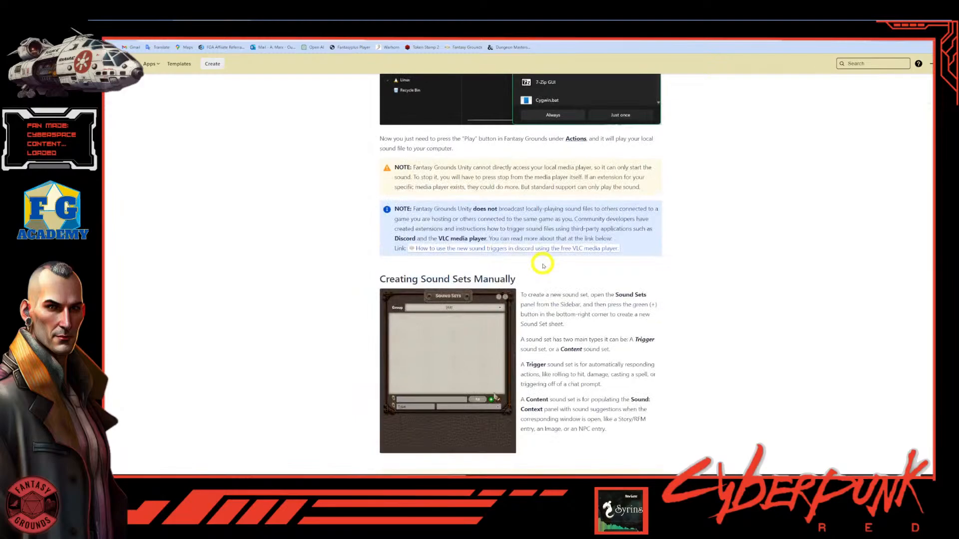
Examine the Creating Sound Sets Manually section on Trigger and Content sound sets and the note about ruleset trigger support
scroll(544, 266, down, 2)
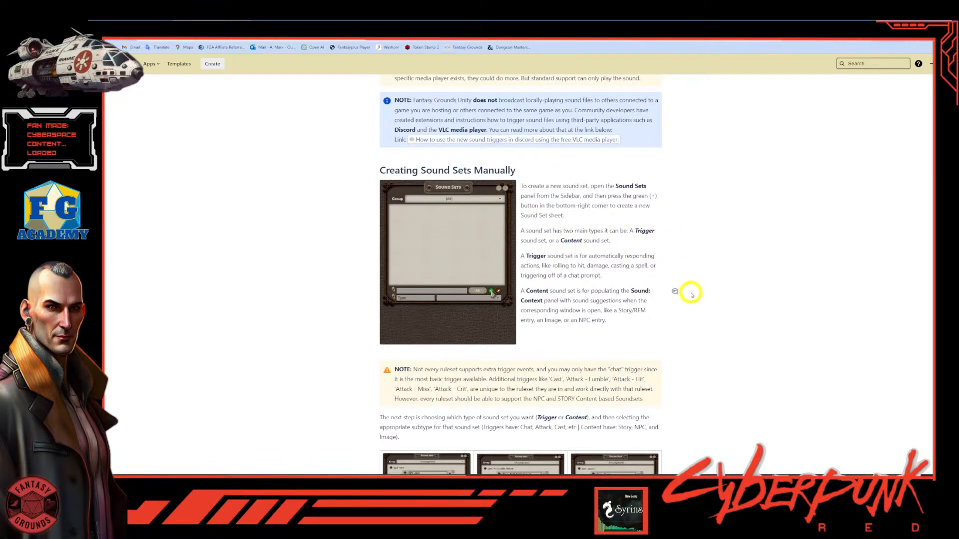
scroll(692, 292, down, 1)
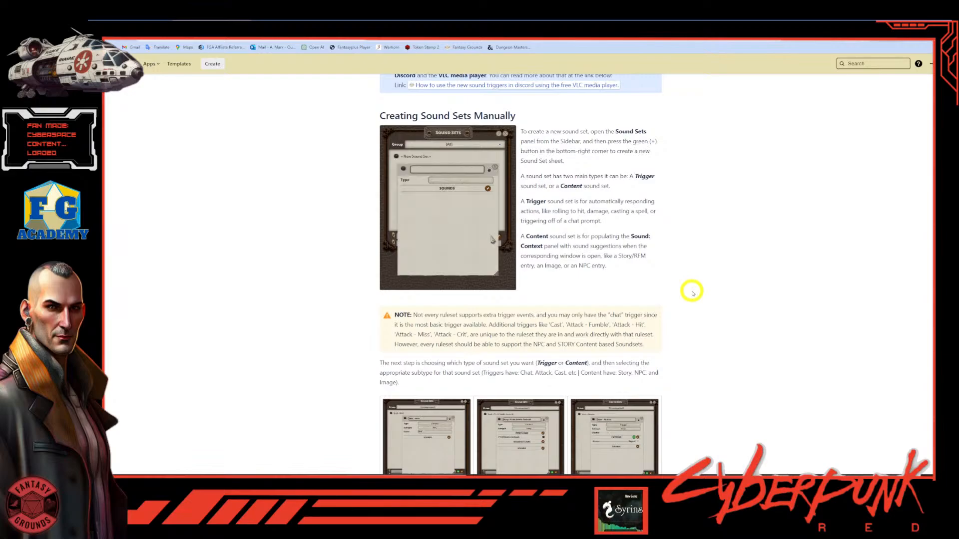
scroll(681, 309, down, 2)
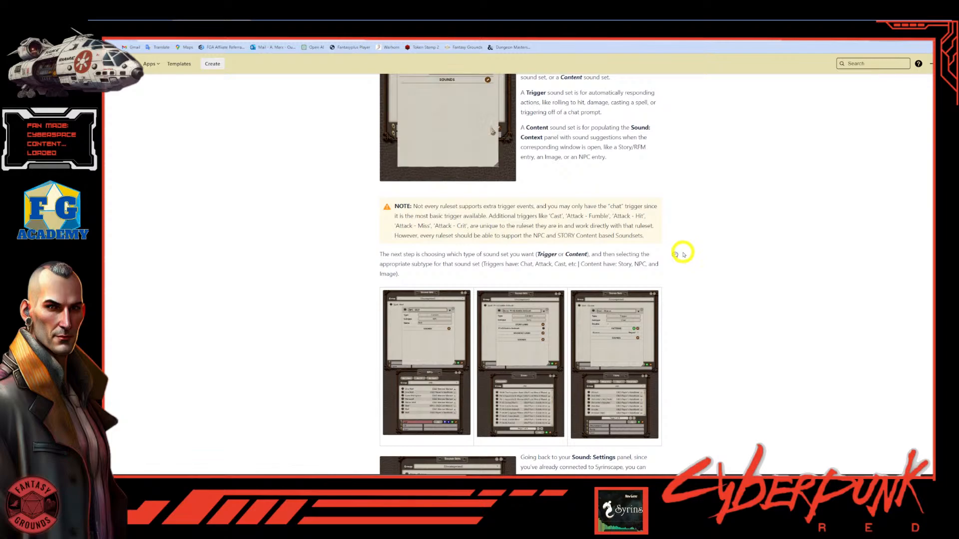
triple_click(680, 251)
drag(655, 247, 718, 260)
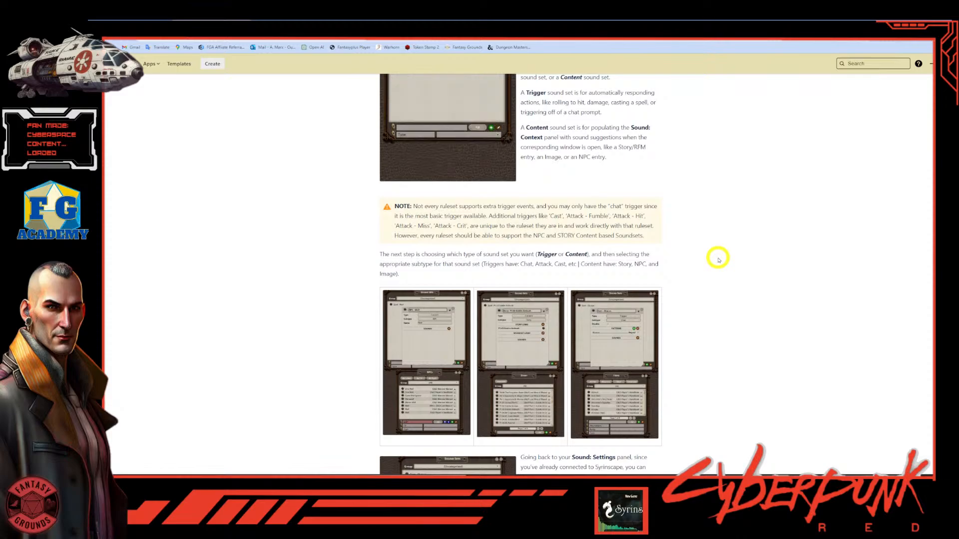
Review the Abacus chat trigger example and the Advanced Word Matching with Regex section with its death trigger sets
scroll(715, 261, down, 5)
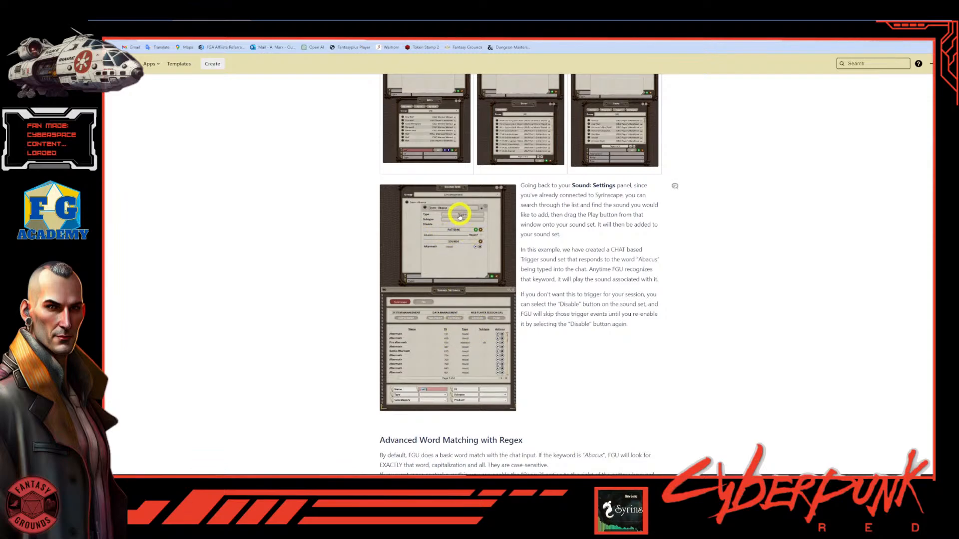
scroll(573, 270, down, 2)
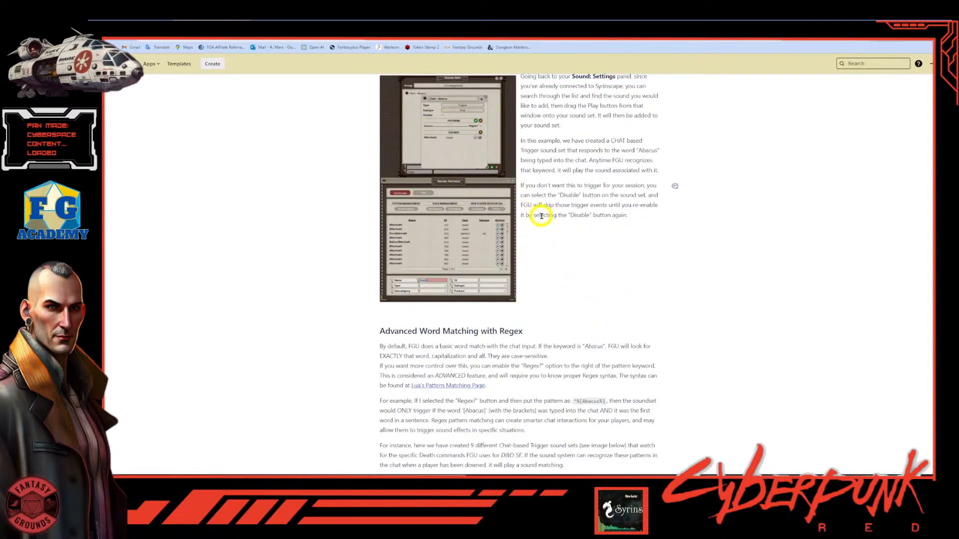
scroll(541, 219, down, 2)
scroll(541, 218, down, 3)
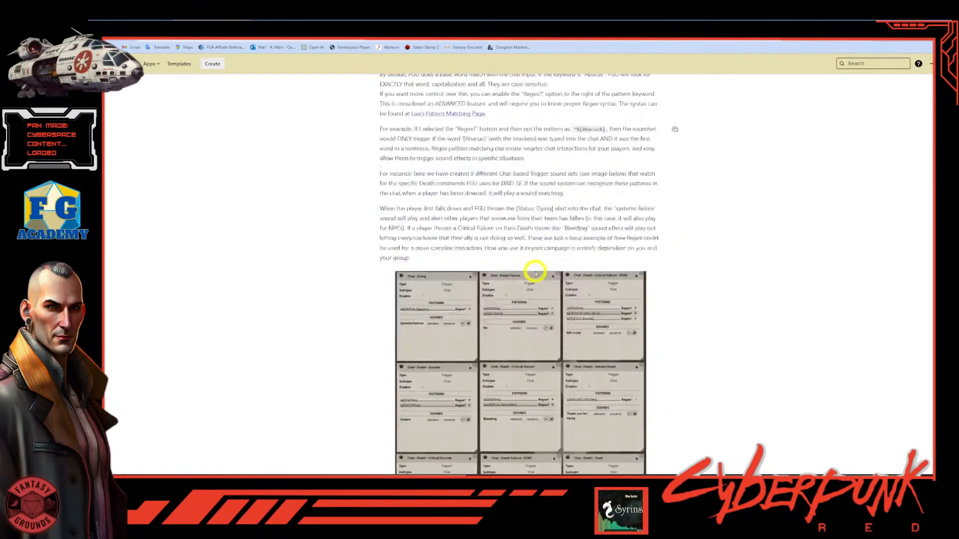
scroll(531, 272, up, 1)
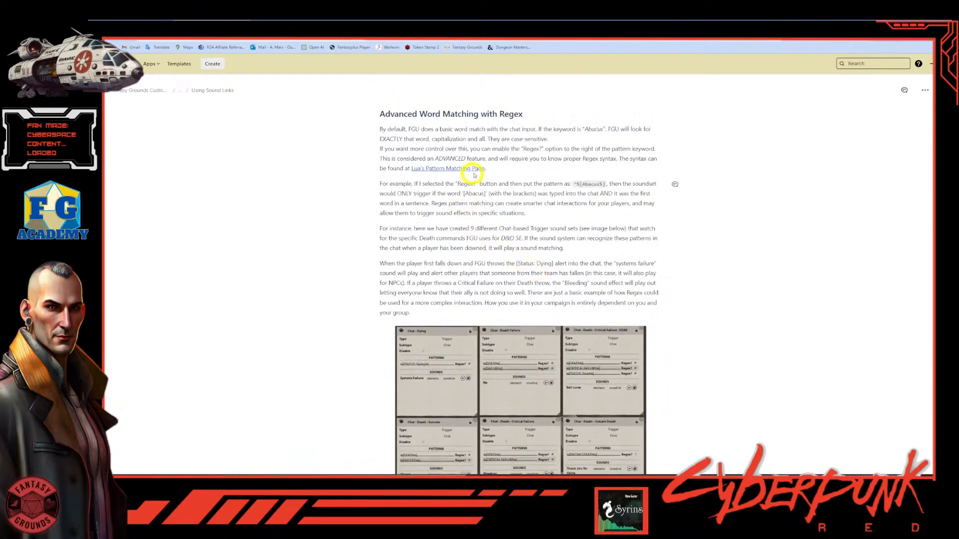
scroll(508, 270, down, 1)
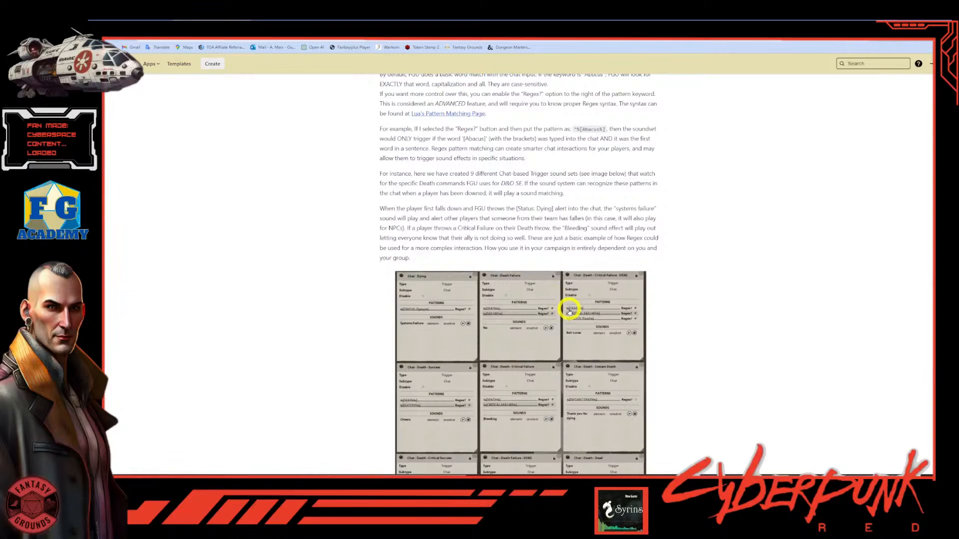
scroll(549, 301, up, 2)
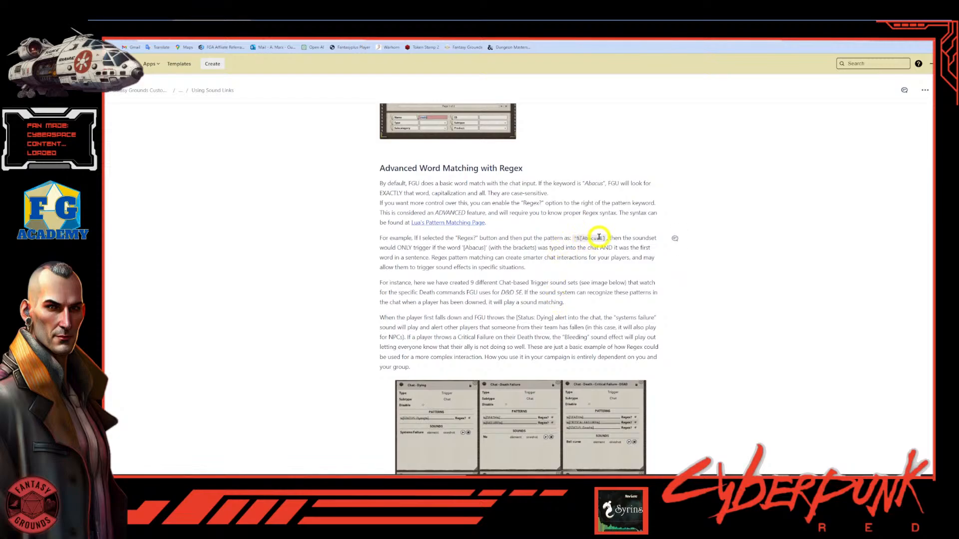
Examine the Abacus regex pattern example, the nine death trigger sound sets and the damage-type chat trigger explanation
drag(606, 239, 573, 239)
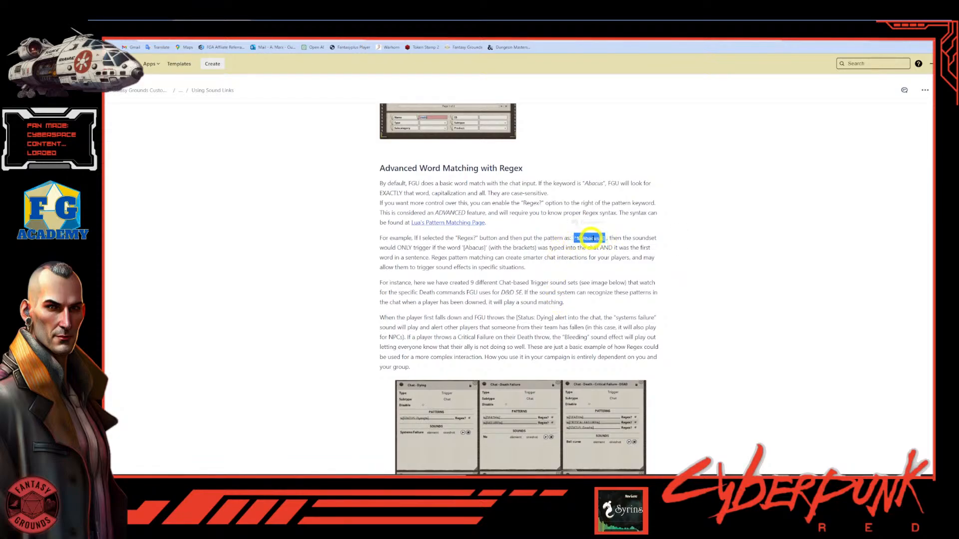
click(678, 248)
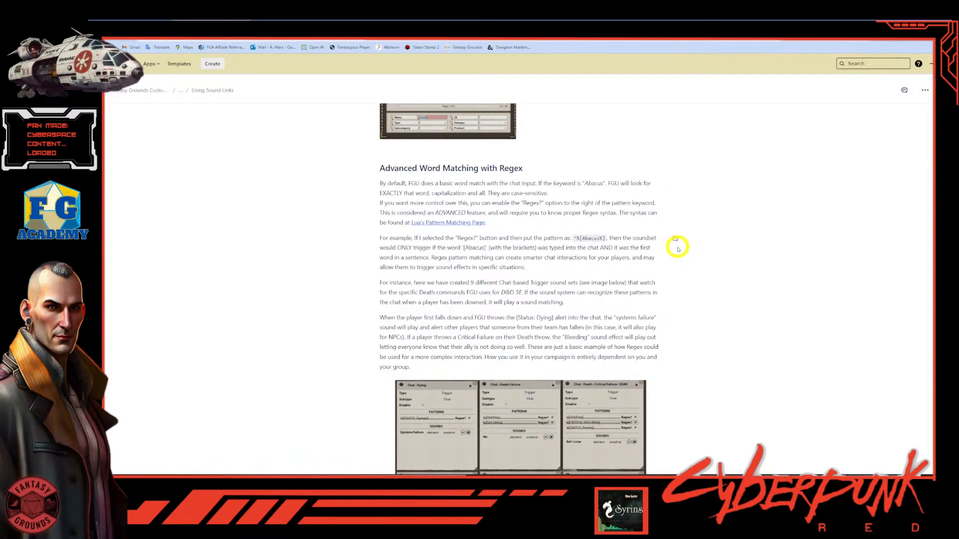
scroll(671, 275, down, 4)
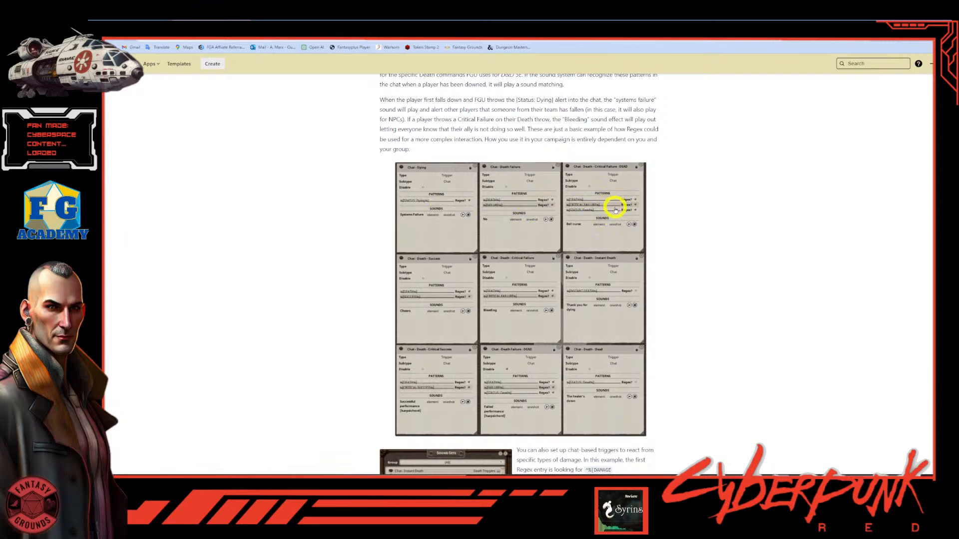
scroll(560, 280, down, 1)
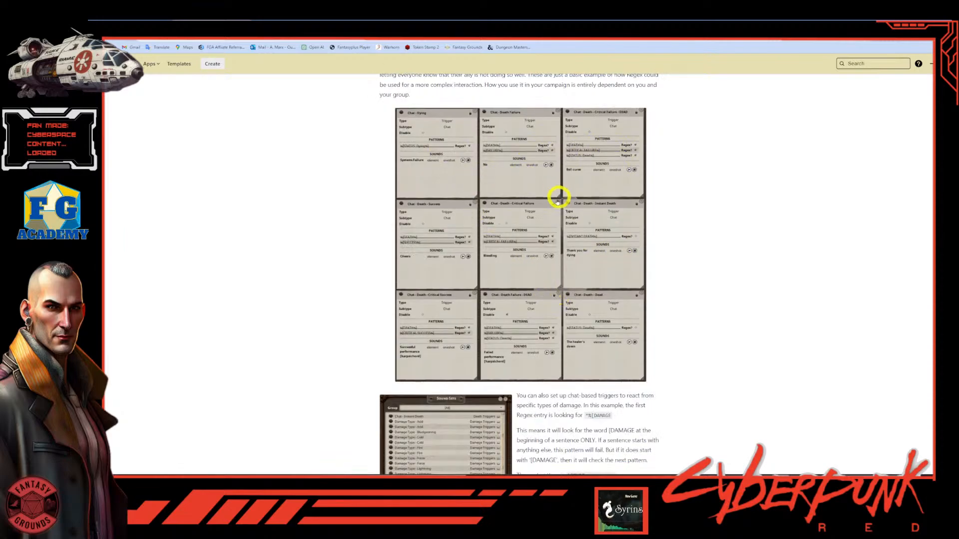
scroll(524, 243, down, 4)
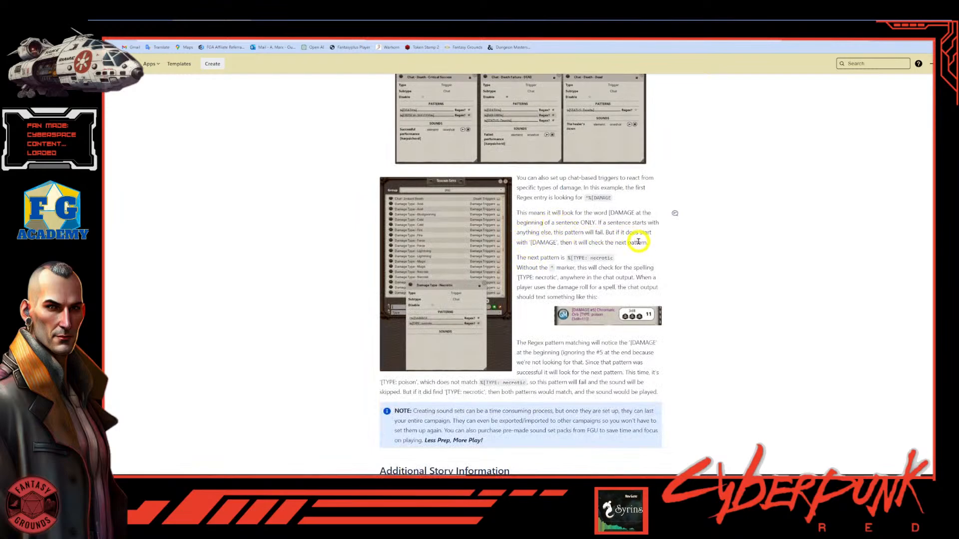
scroll(597, 250, down, 1)
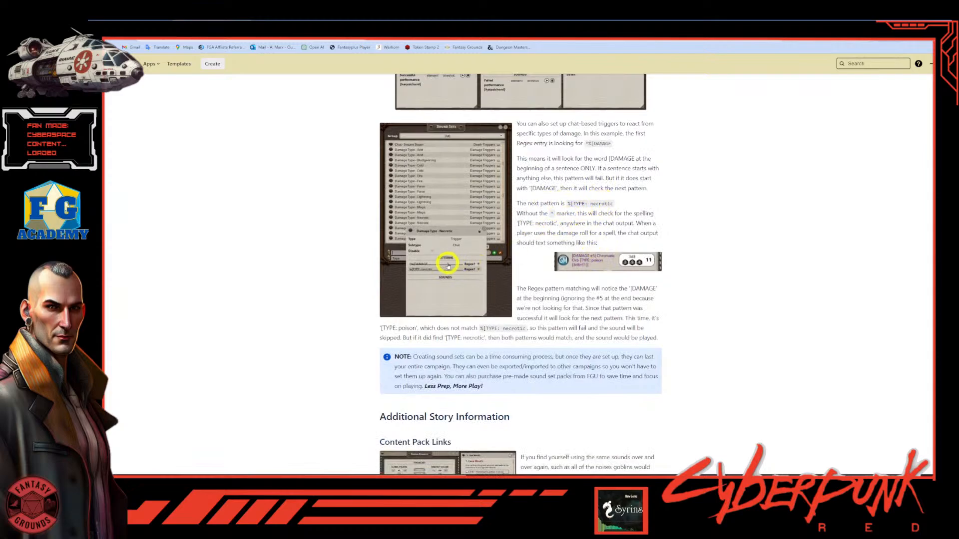
Skim the wiki's Content Pack Links section and story link note, through Leaving an Audio Session to the end of the page
scroll(550, 260, down, 5)
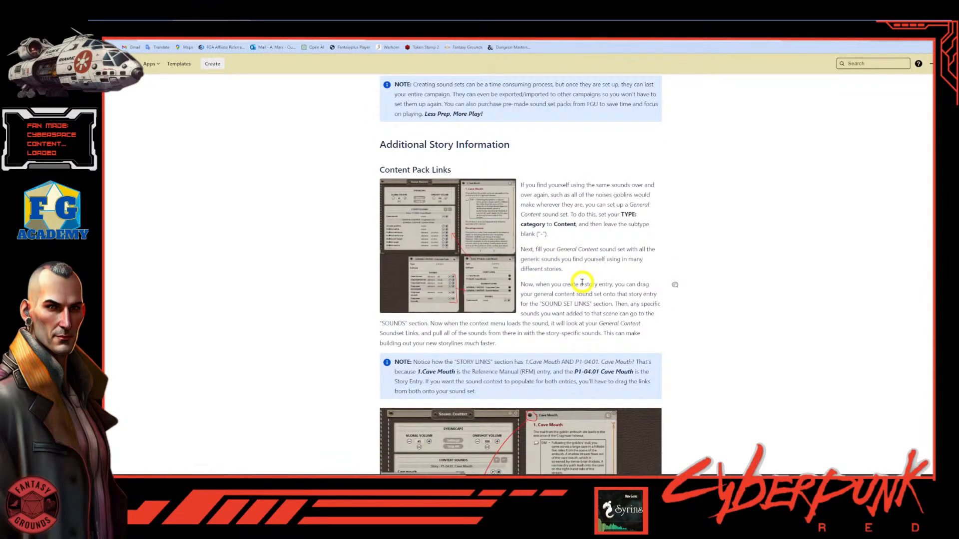
scroll(582, 283, down, 1)
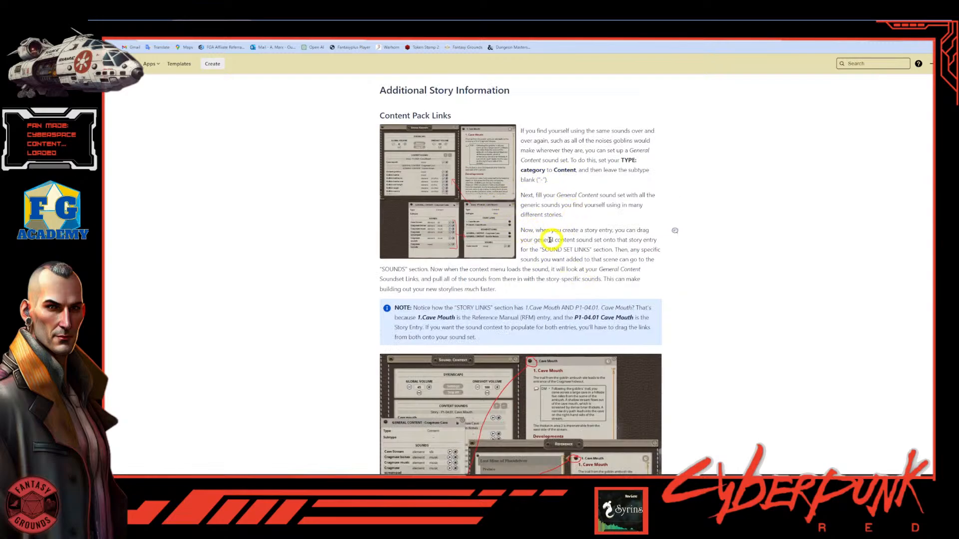
scroll(573, 246, down, 1)
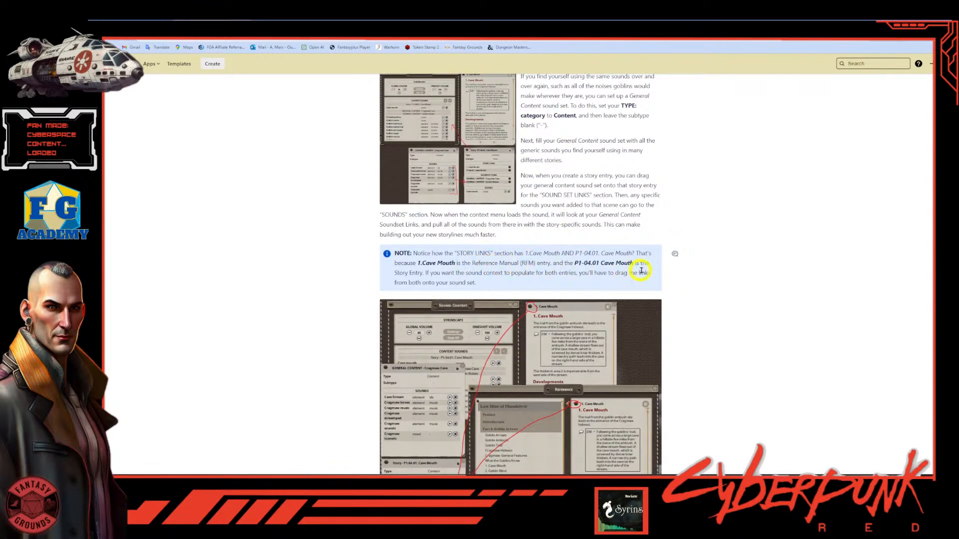
scroll(500, 335, down, 1)
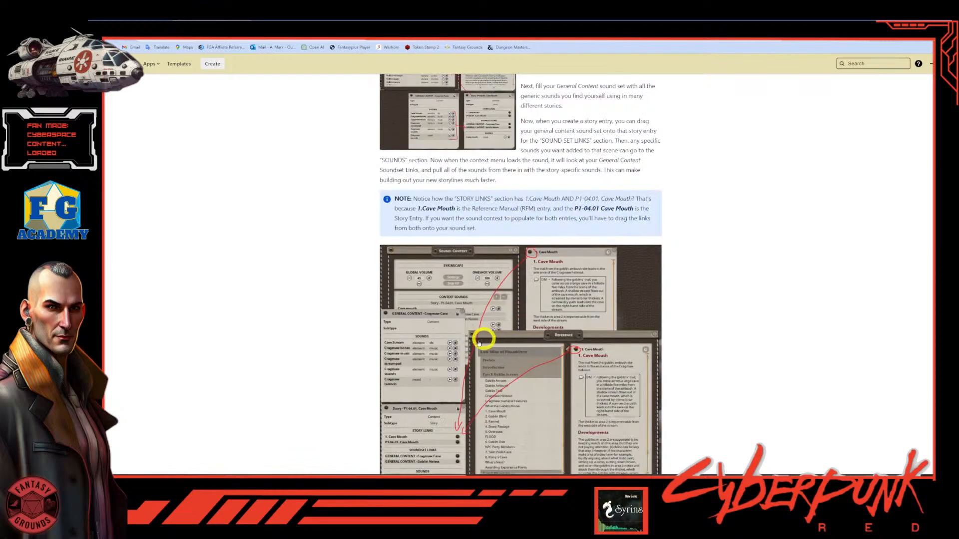
scroll(492, 375, down, 1)
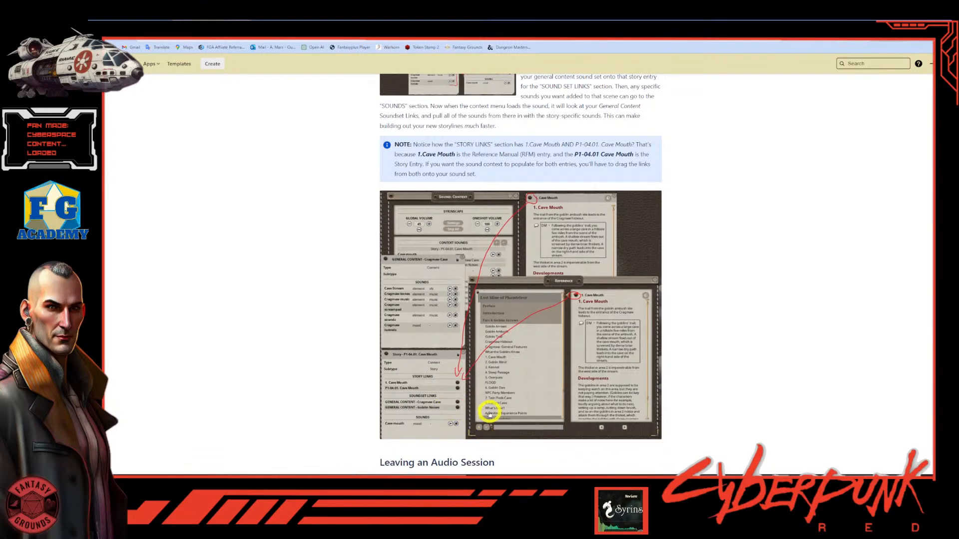
scroll(489, 413, down, 5)
scroll(490, 413, down, 2)
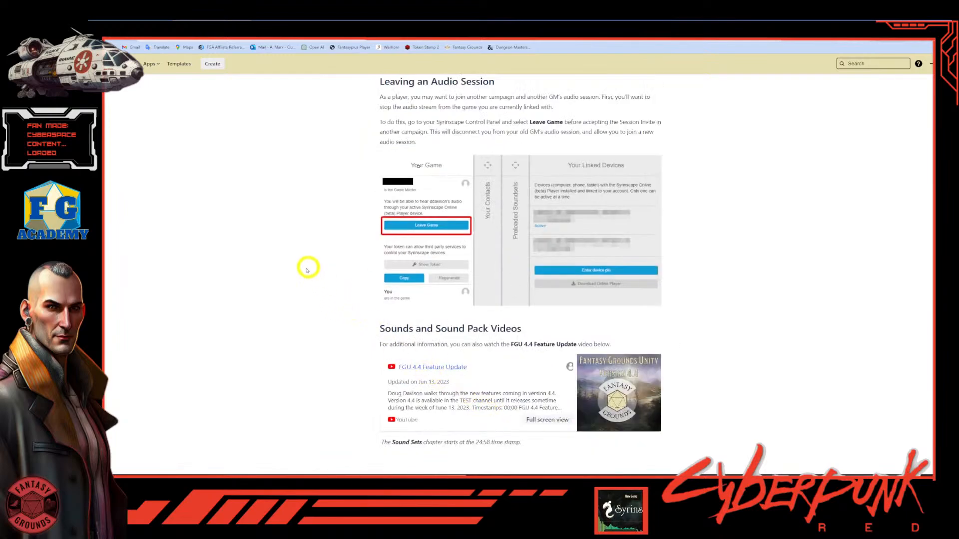
Look through the other open browser pages and switch back to Fantasy Grounds
click(407, 37)
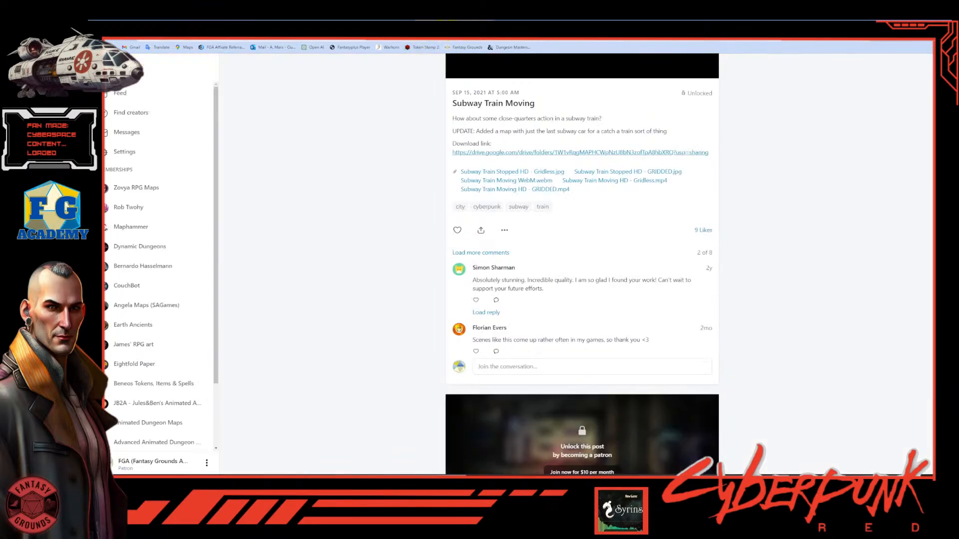
click(380, 36)
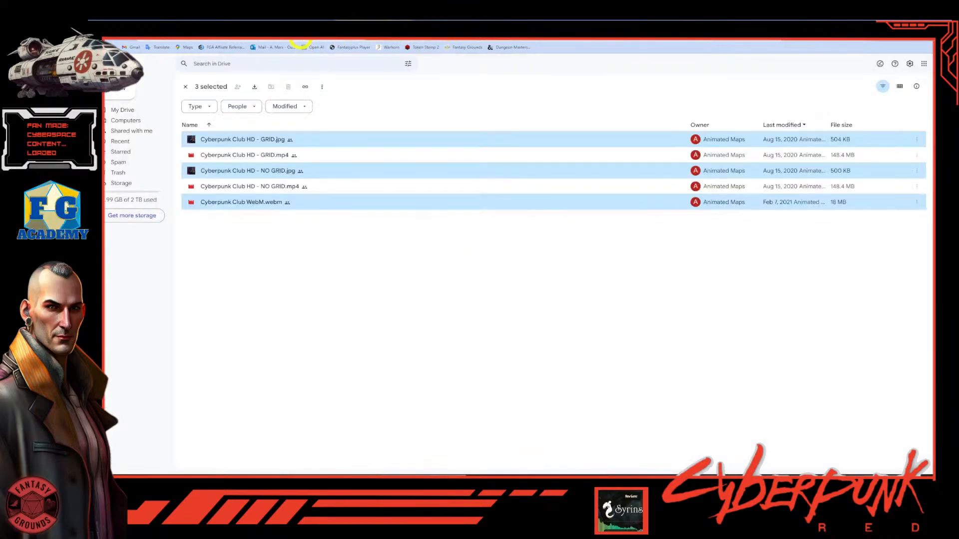
key(ctrl+Tab)
key(ctrl+Tab)
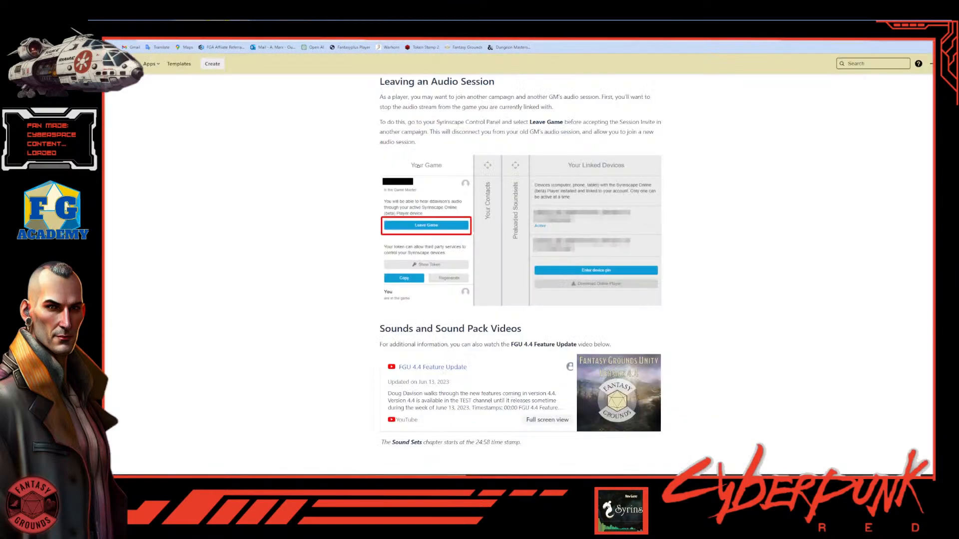
key(ctrl+Tab)
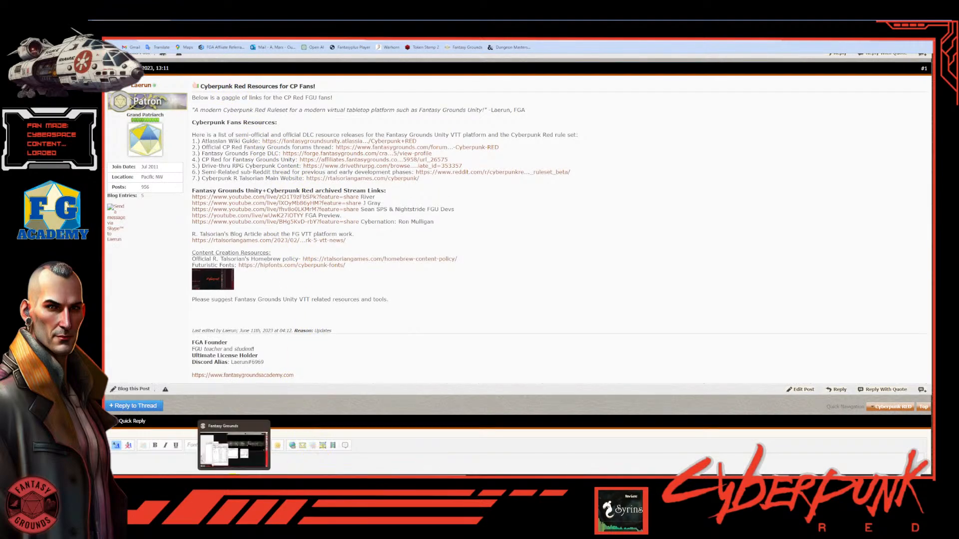
click(232, 485)
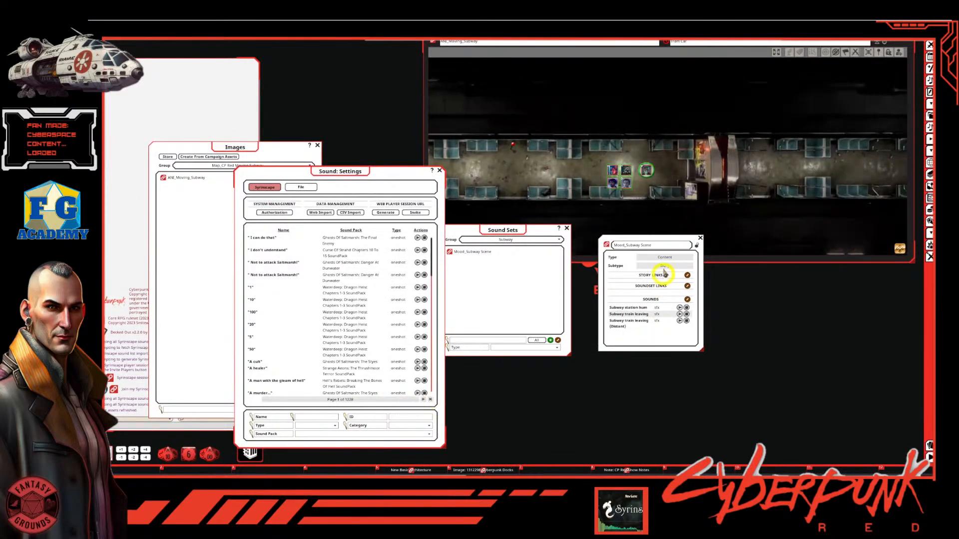
Bring the Sound Sets list to the front beside the Mood_Subway Scene window and close the sound settings
drag(647, 242, 573, 165)
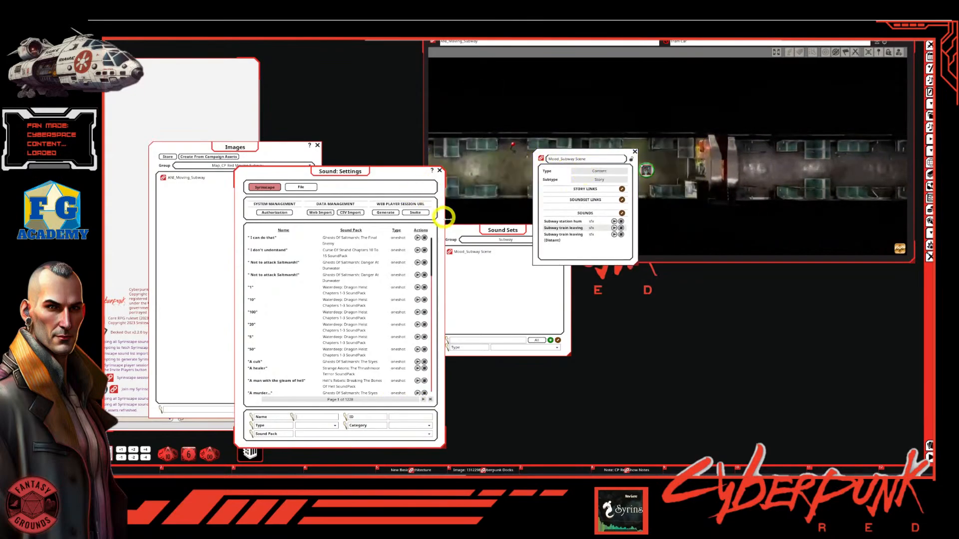
click(471, 231)
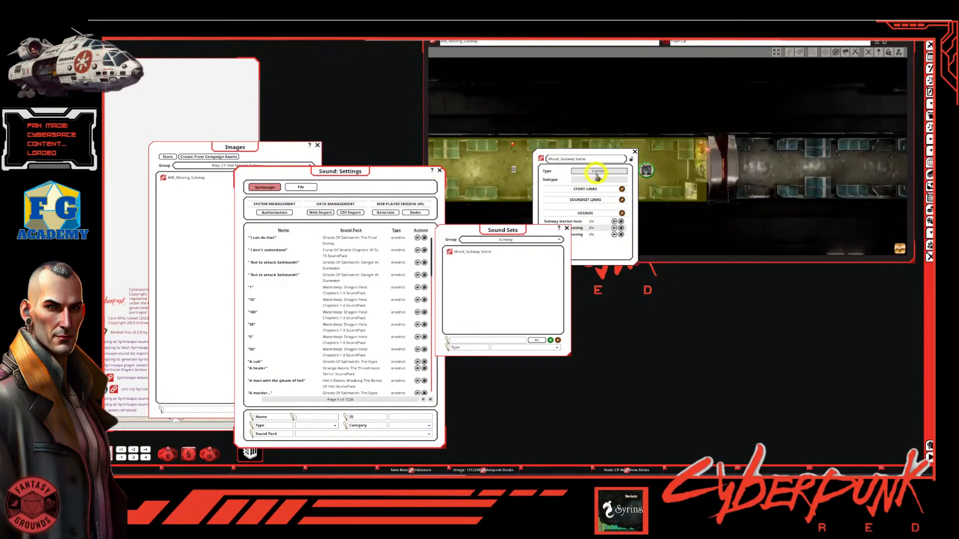
drag(398, 182, 343, 150)
click(384, 142)
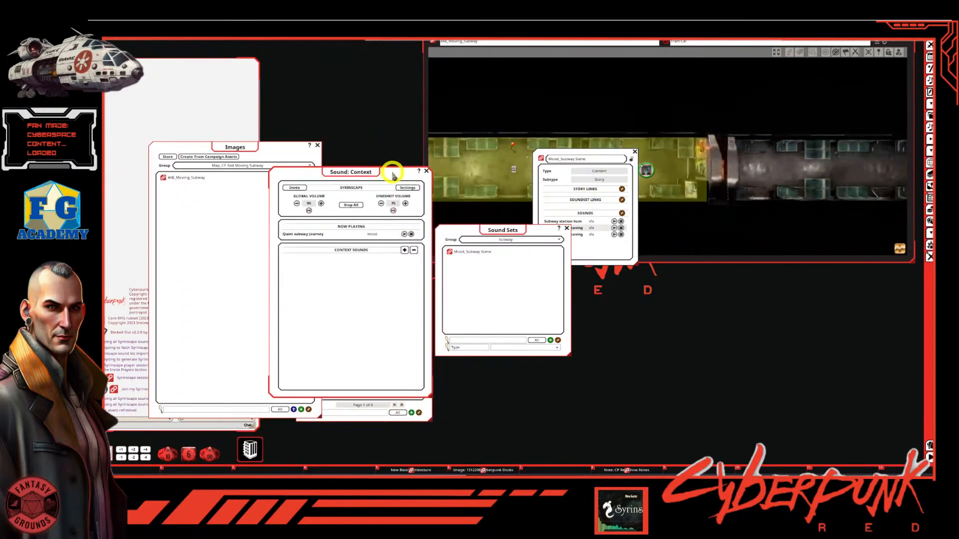
Close the Story list and arrange the Images and Sound: Context windows next to the Sound Sets list
drag(394, 175, 278, 165)
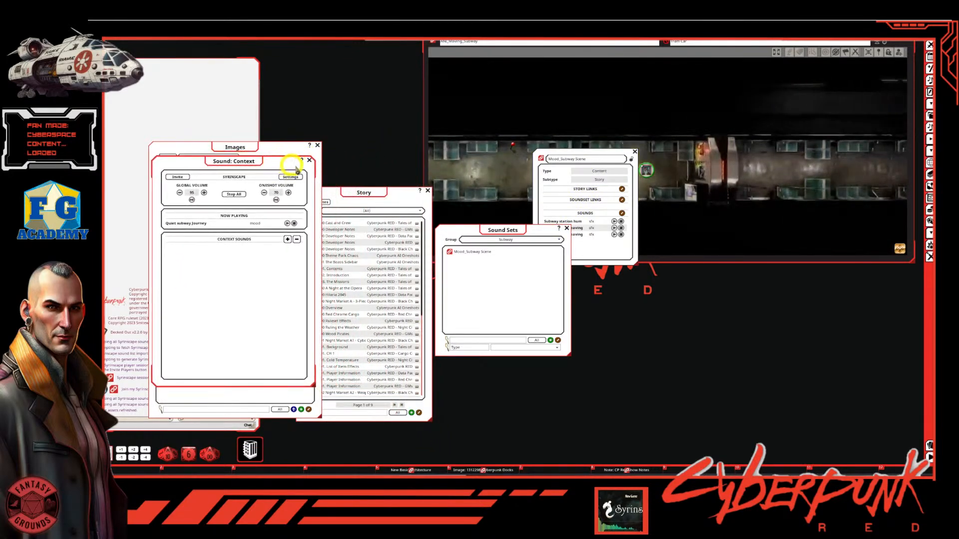
drag(379, 192, 385, 36)
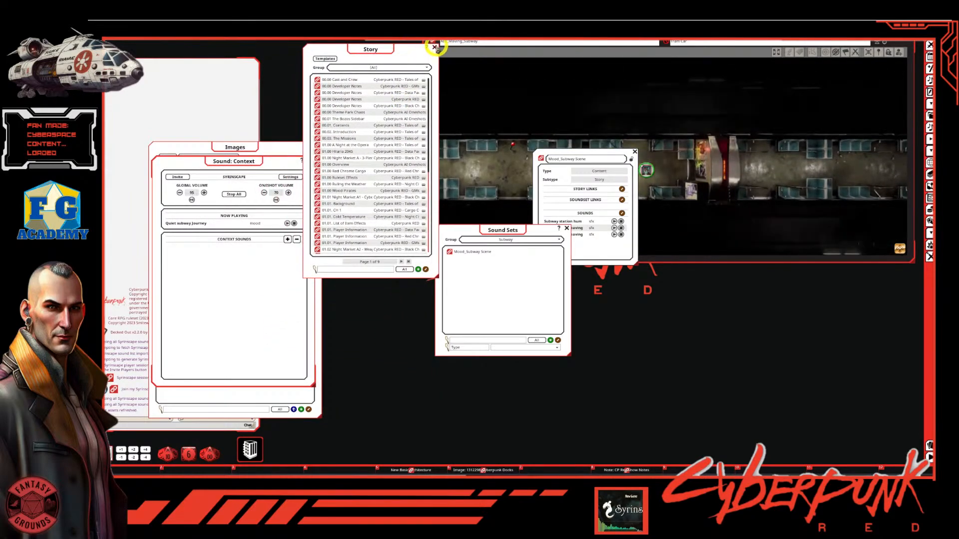
click(434, 47)
drag(281, 168, 381, 235)
drag(270, 143, 389, 22)
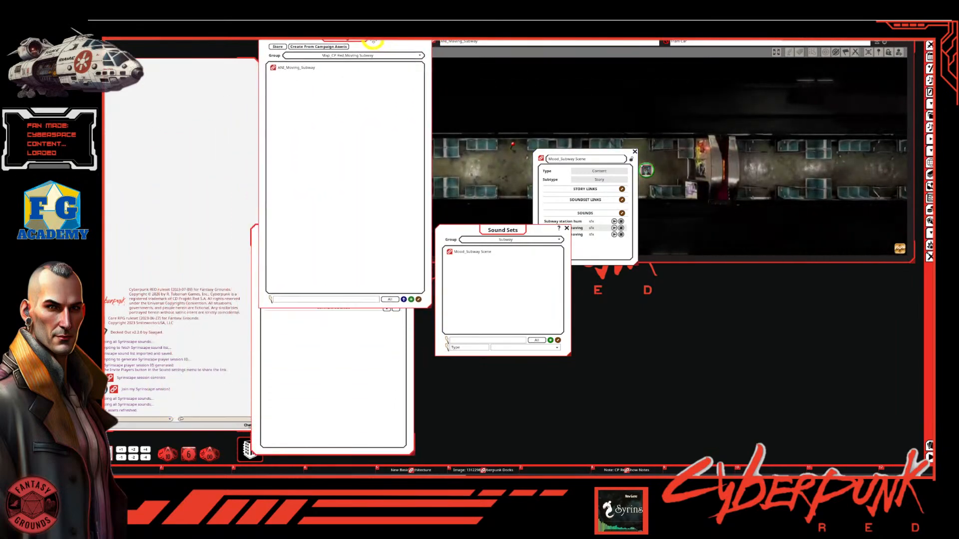
click(366, 379)
drag(370, 384, 382, 386)
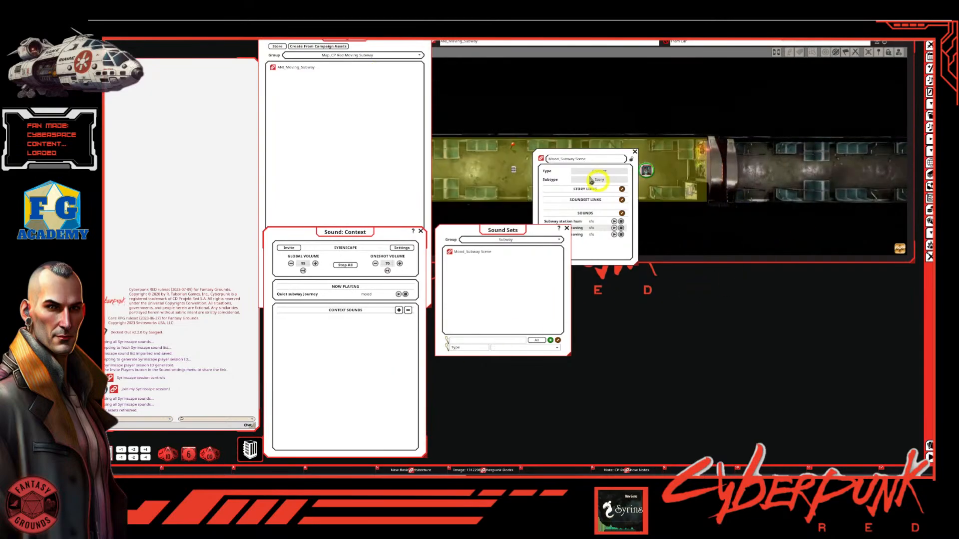
Lock the Mood_Subway Scene sound set, place it below the map, and test its Subway station hum by playing and stopping it
click(632, 160)
drag(615, 155, 671, 279)
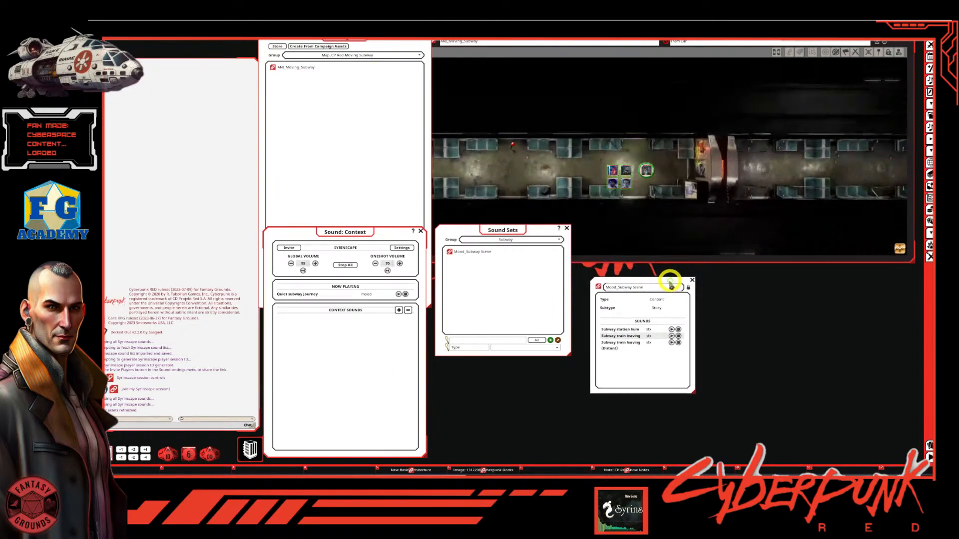
click(671, 330)
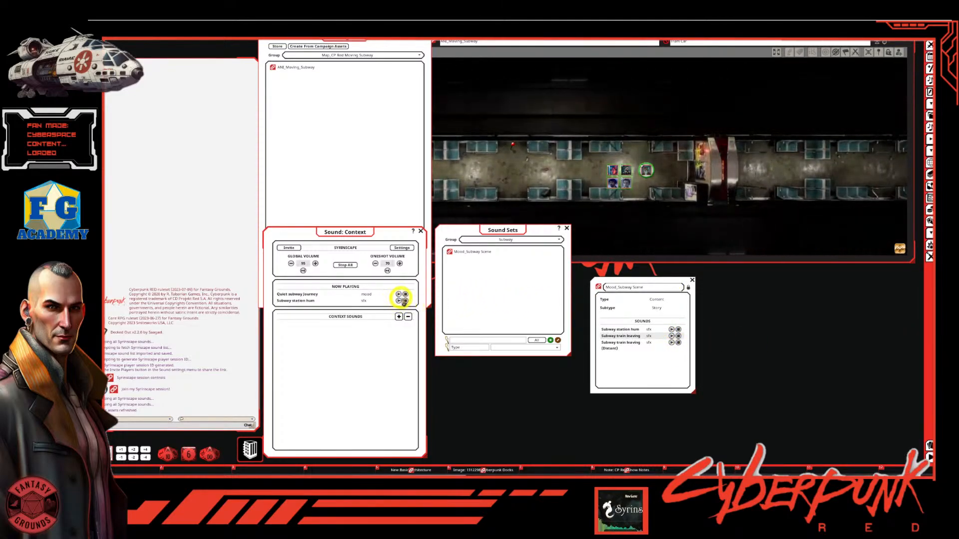
click(405, 300)
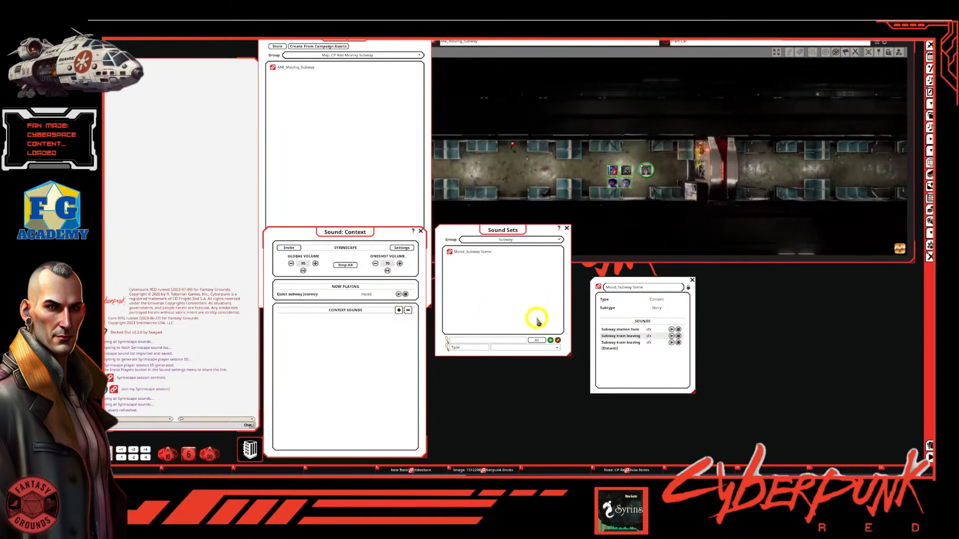